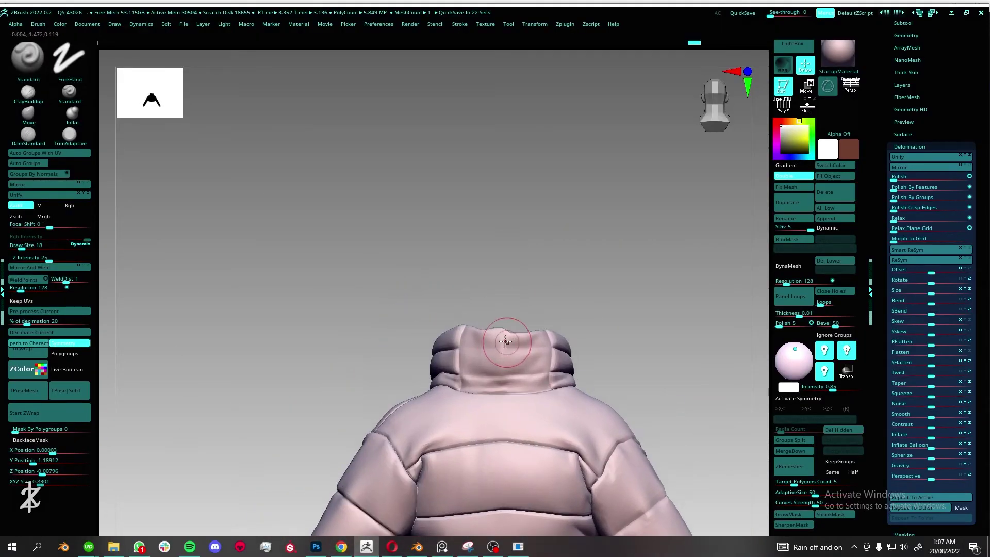
Mask the jacket except the collar band, then reshape the collar with the Move brush at lower subdivision
drag(520, 323, 467, 357)
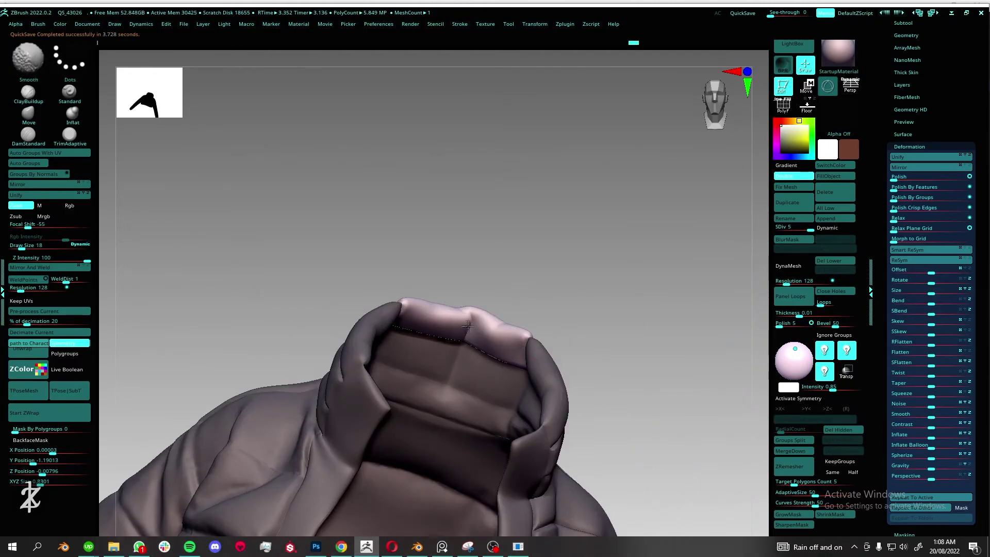
ctrl+shift+click(633, 311)
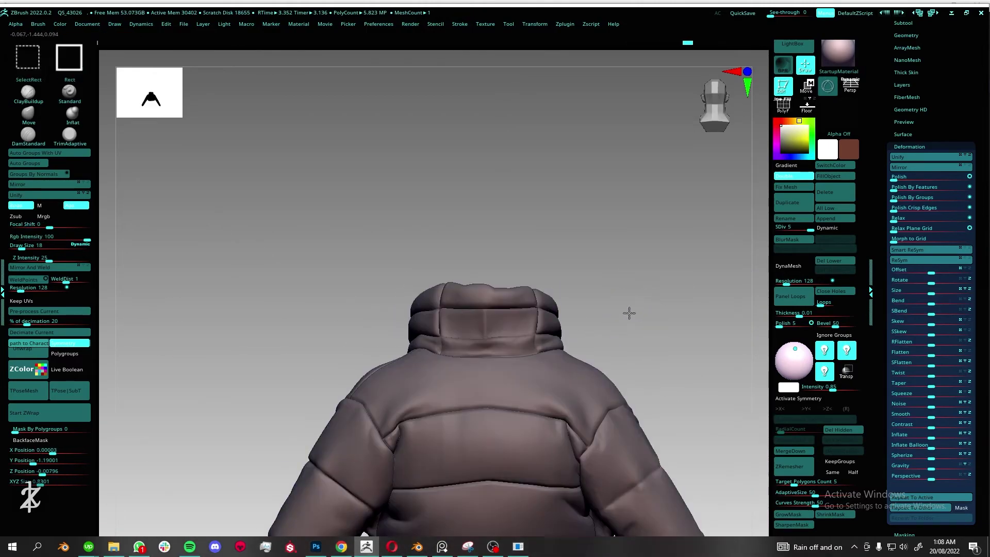
mouse_move(541, 277)
mouse_down()
mouse_move(606, 344)
mouse_move(531, 302)
mouse_move(581, 347)
mouse_up()
ctrl+click(607, 344)
key(ctrl+shift+a)
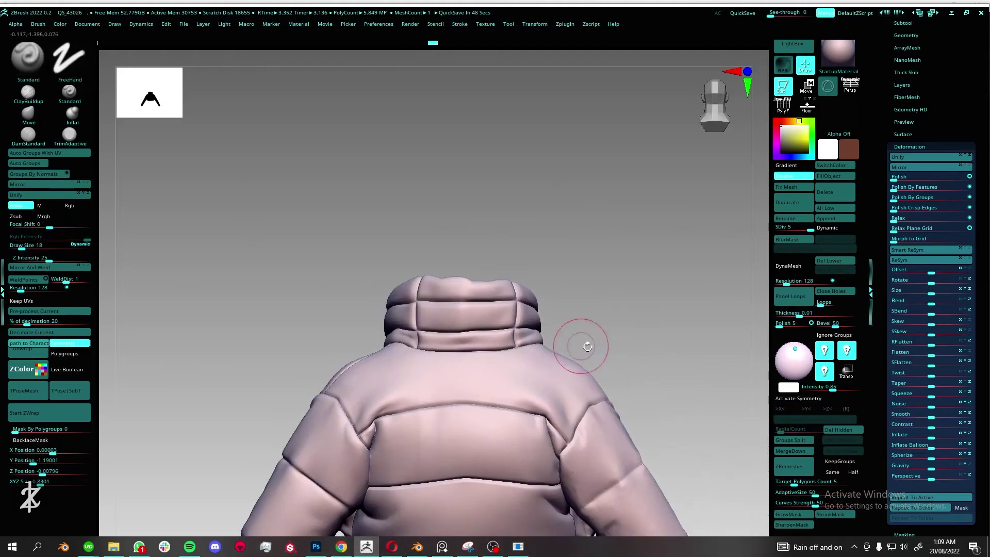
key(shift+d)
key(shift+d)
key(shift+d)
key(b)
key(m)
key(v)
key(d)
key(d)
key(d)
Isolate the green polygroup and the pink shoulder panel to inspect each piece
drag(515, 294, 543, 393)
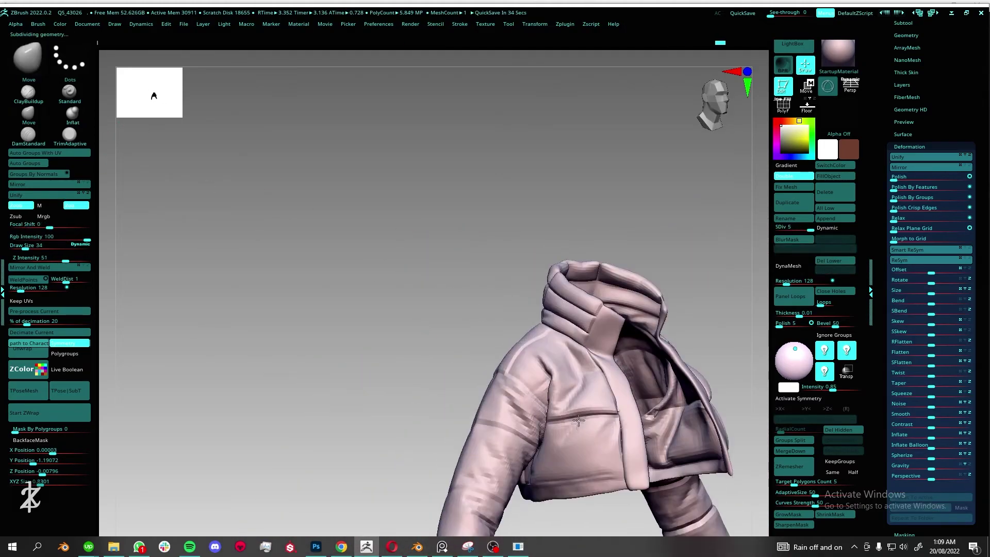
key(shift+f)
key(shift+f)
ctrl+shift+click(543, 394)
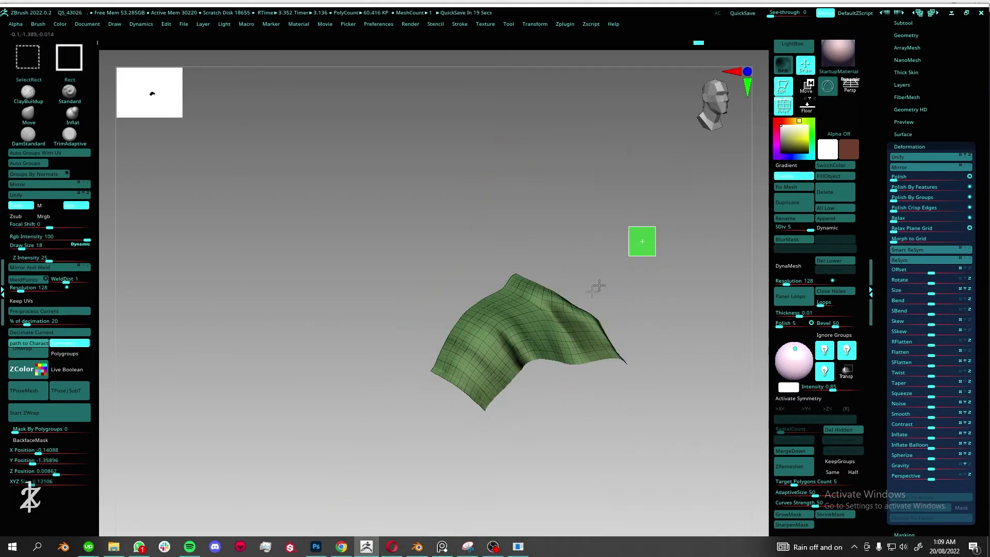
ctrl+shift+click(674, 368)
key(shift+f)
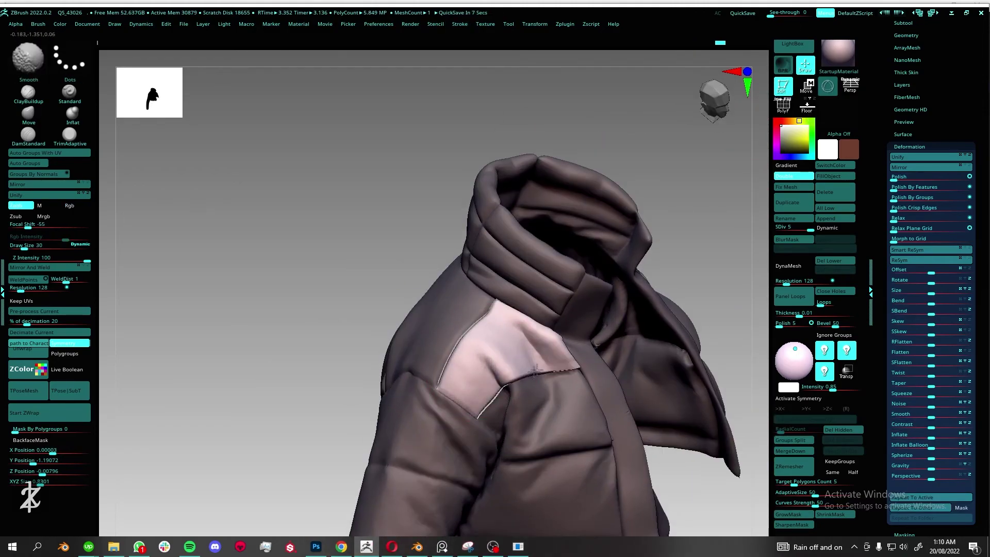
drag(159, 401, 448, 409)
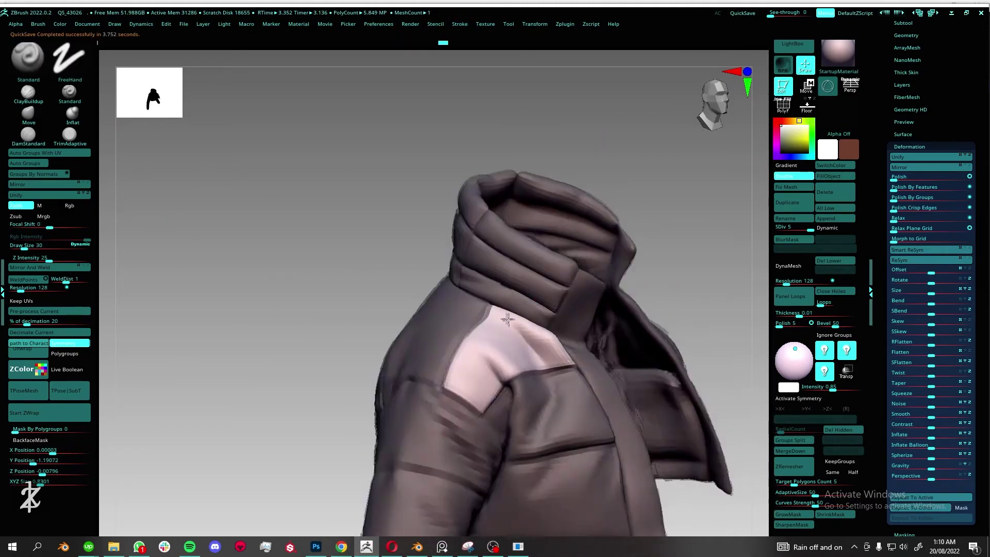
ctrl+shift+click(490, 392)
key(ctrl+z)
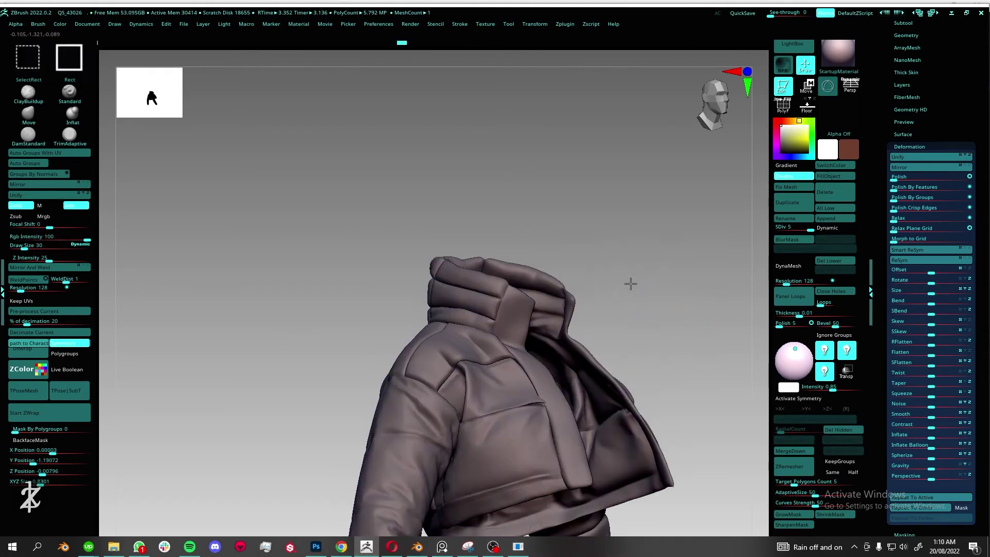
mouse_move(696, 310)
mouse_down()
mouse_move(481, 339)
mouse_move(679, 263)
mouse_up()
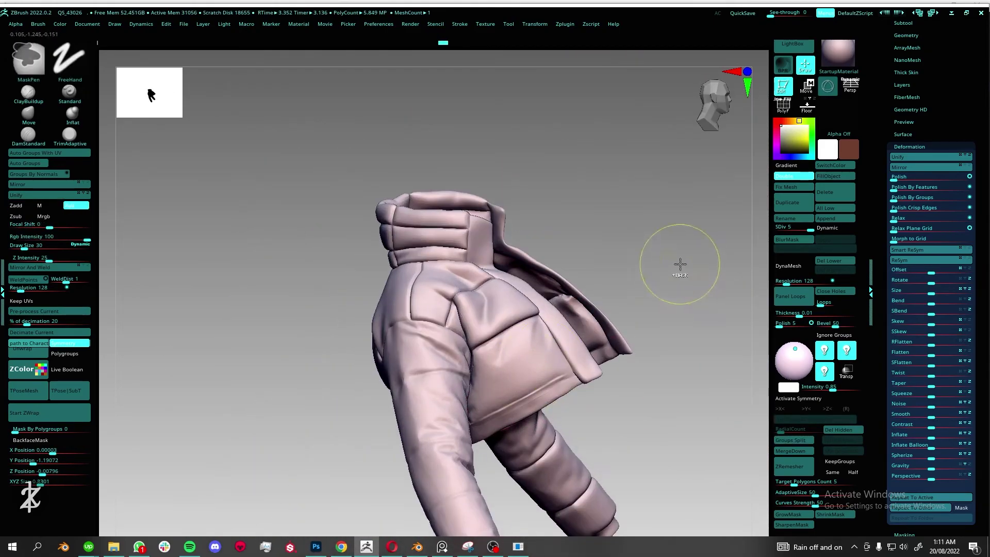
Isolate a small cloth piece, then inspect the sleeve opening without polygroup colours
ctrl+shift+click(627, 316)
key(ctrl+z)
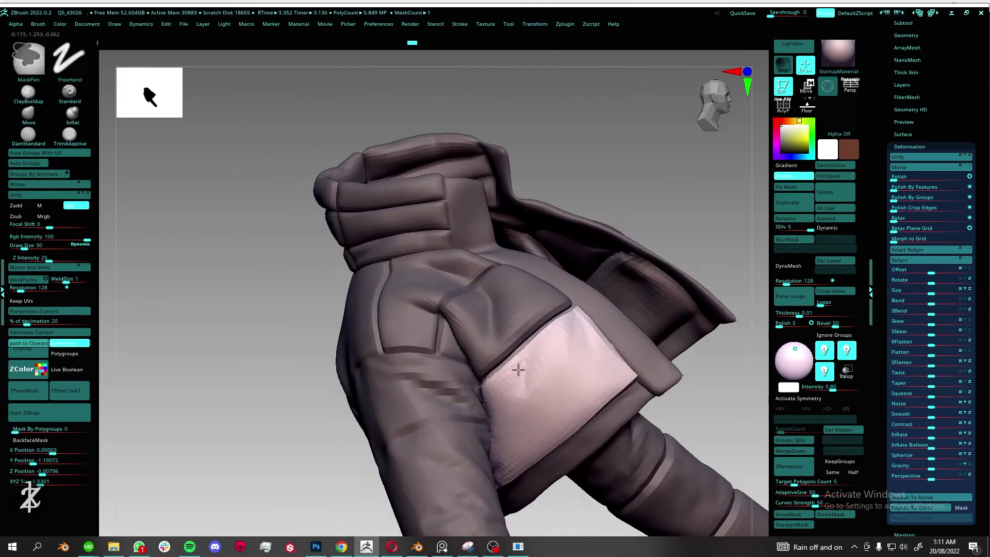
mouse_move(517, 371)
mouse_down()
mouse_move(483, 430)
mouse_move(529, 371)
mouse_move(691, 336)
mouse_up()
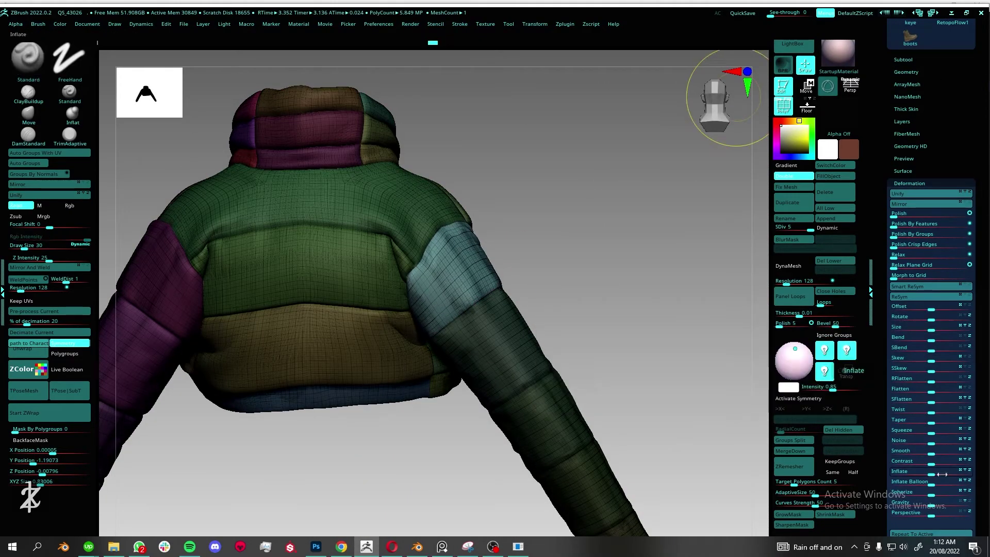
key(shift+f)
drag(671, 258, 567, 308)
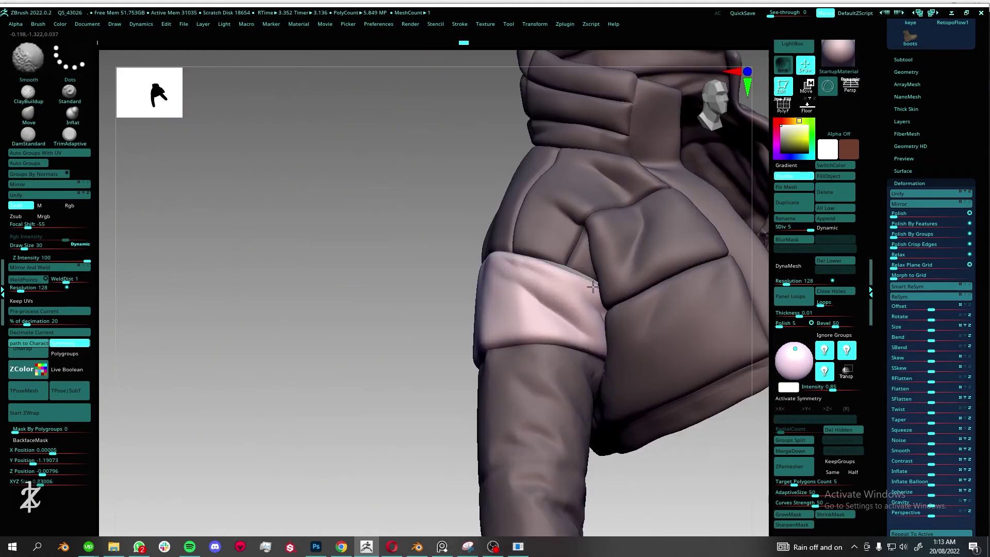
Frame the left sleeve cuff from the front and isolate the sleeve part
drag(503, 327, 468, 351)
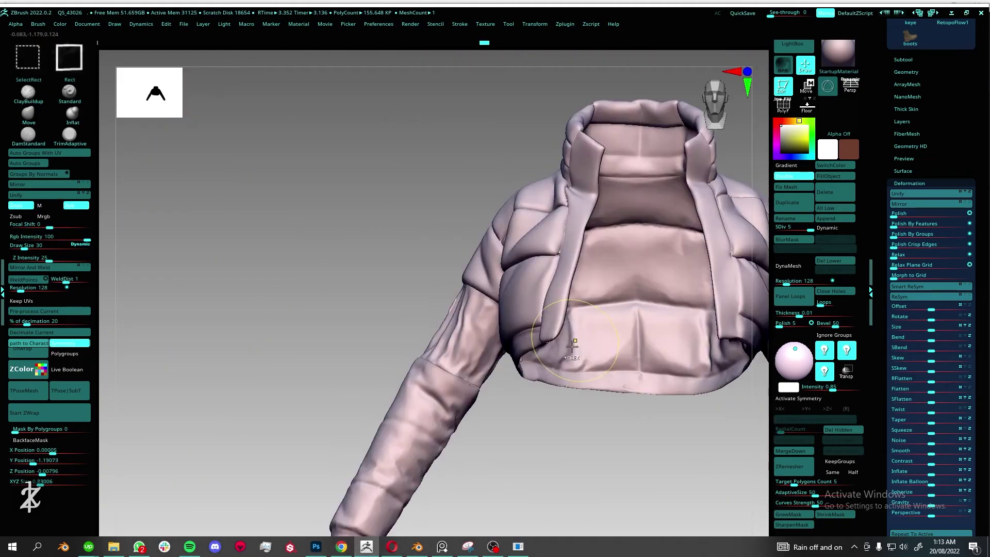
mouse_move(361, 309)
mouse_down()
mouse_move(616, 398)
mouse_move(630, 387)
mouse_move(593, 376)
mouse_move(511, 413)
mouse_move(447, 377)
mouse_up()
ctrl+shift+click(447, 378)
ctrl+shift+click(547, 416)
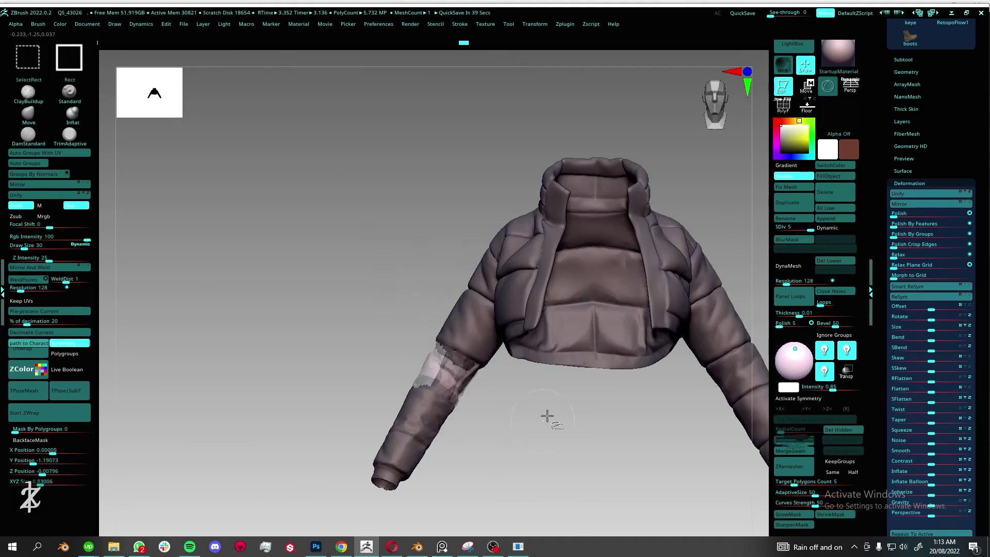
mouse_move(732, 423)
mouse_down()
mouse_move(542, 320)
mouse_move(546, 361)
mouse_move(593, 427)
mouse_move(608, 475)
mouse_up()
Hide the jacket so only the sleeve cuff remains, and inspect its wireframe
ctrl+shift+click(617, 387)
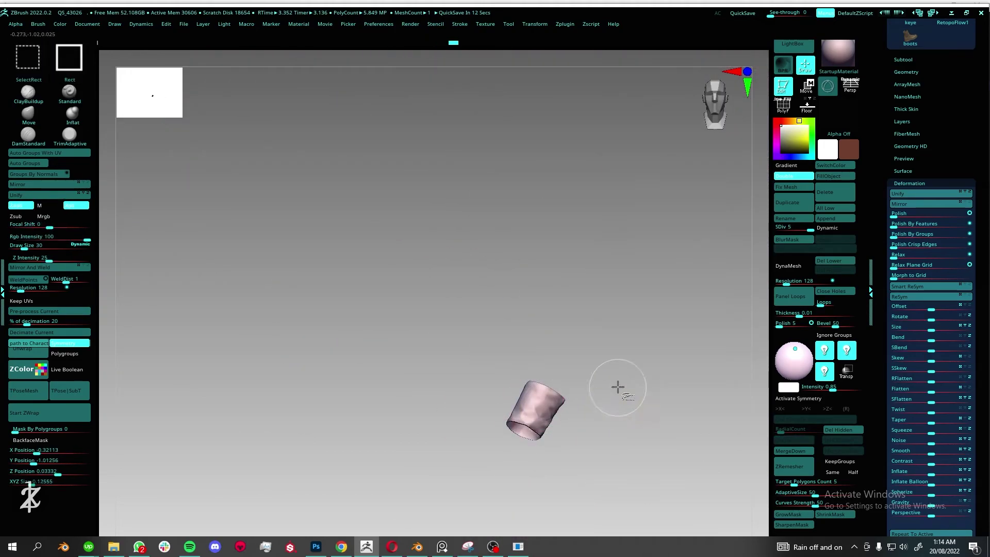
ctrl+shift+click(755, 436)
mouse_move(756, 435)
mouse_down()
mouse_move(553, 344)
mouse_move(181, 361)
mouse_move(486, 411)
mouse_move(552, 372)
mouse_move(549, 394)
mouse_move(405, 401)
mouse_up()
ctrl+shift+click(404, 401)
drag(740, 255, 492, 359)
key(shift+f)
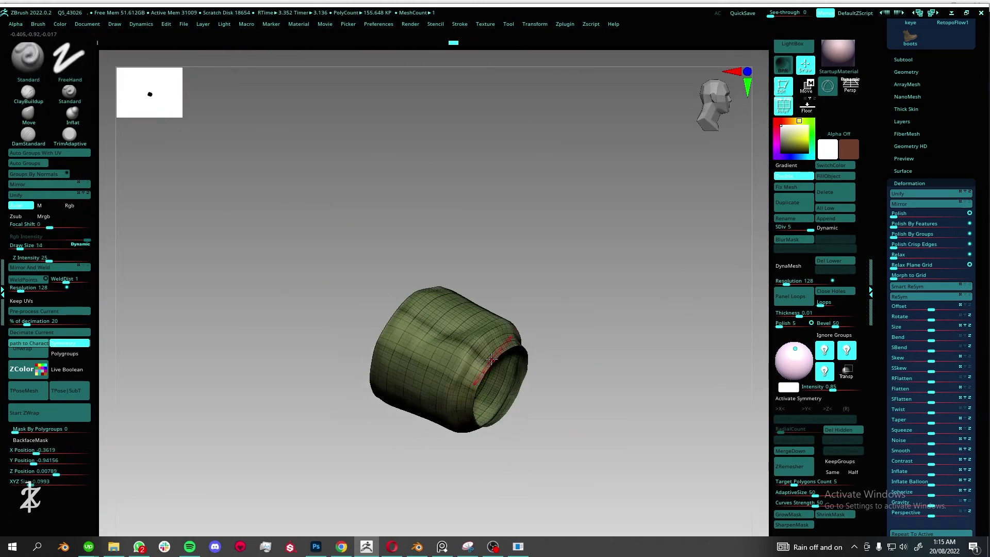
mouse_move(593, 309)
mouse_down()
mouse_move(472, 392)
mouse_move(588, 320)
mouse_up()
key(shift+f)
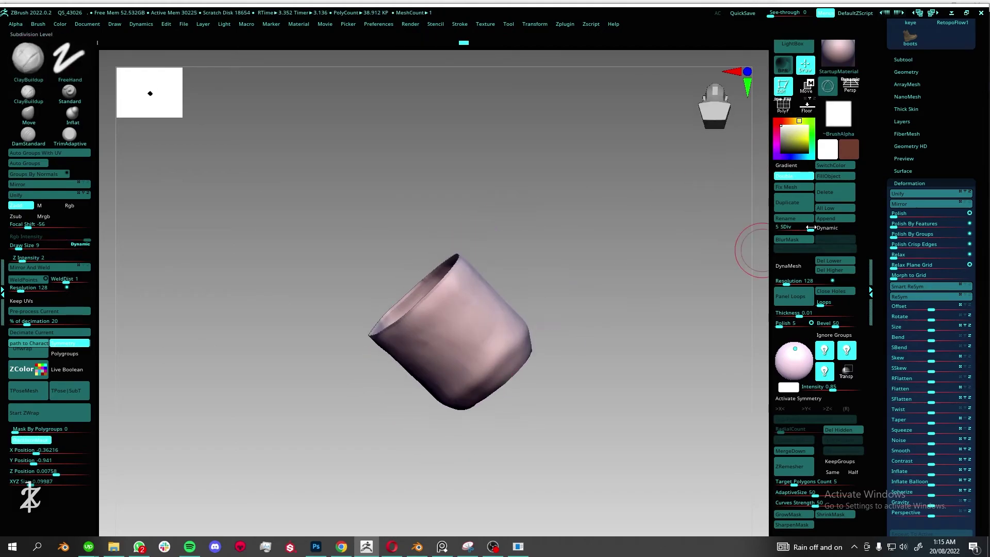
Subdivide the cuff, then drop it to its lowest level for Move-brush shaping
key(ctrl+d)
ctrl+shift+click(559, 255)
mouse_move(388, 333)
mouse_down()
mouse_move(741, 400)
mouse_move(542, 326)
mouse_up()
mouse_move(578, 361)
mouse_down()
mouse_move(631, 343)
mouse_move(642, 377)
mouse_move(648, 371)
mouse_up()
ctrl+shift+click(568, 356)
key(b)
key(m)
key(v)
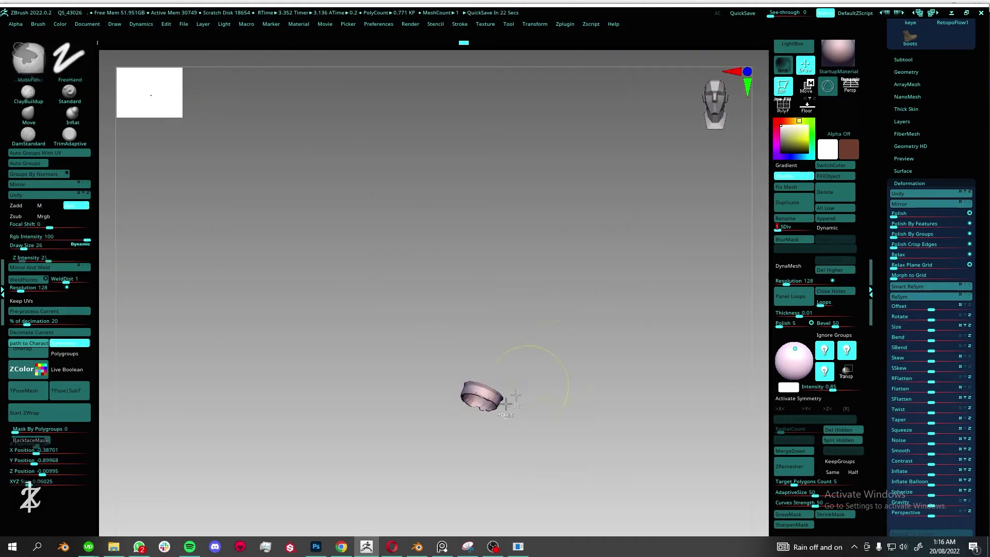
key(shift+d)
key(shift+d)
key(shift+d)
Subdivide the cuff back to level 3 and mask all but the inner cuff tip
mouse_move(454, 398)
mouse_down()
mouse_move(438, 405)
mouse_move(392, 364)
mouse_move(604, 381)
mouse_up()
key(shift+f)
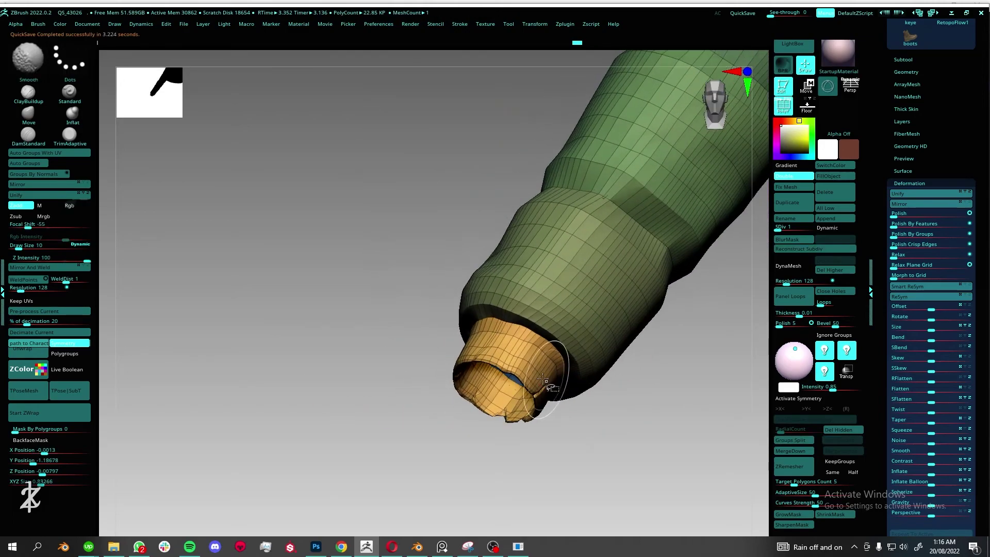
key(d)
key(d)
mouse_move(751, 222)
mouse_down()
mouse_move(524, 387)
mouse_move(547, 347)
mouse_up()
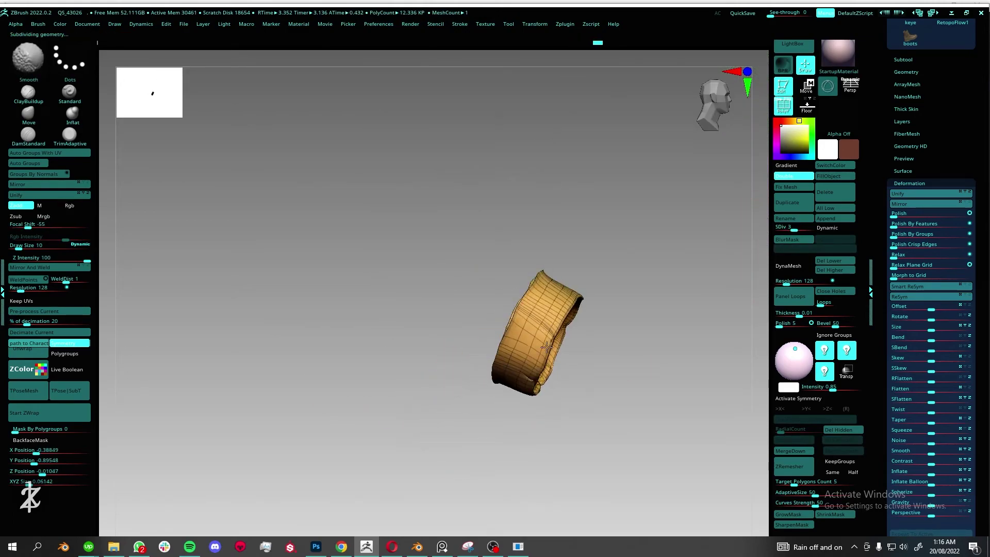
mouse_move(607, 347)
mouse_down()
mouse_move(565, 363)
mouse_move(573, 366)
mouse_up()
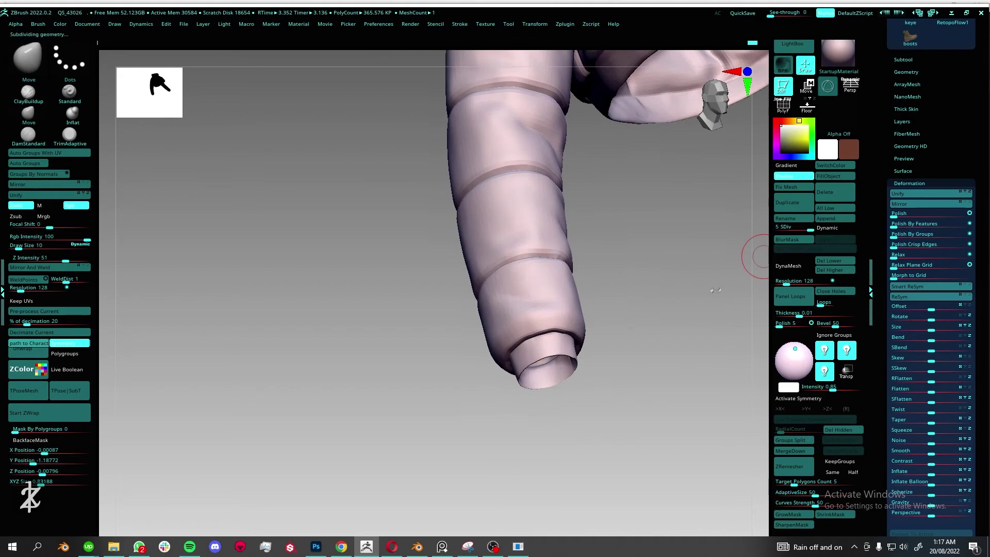
ctrl+click(642, 365)
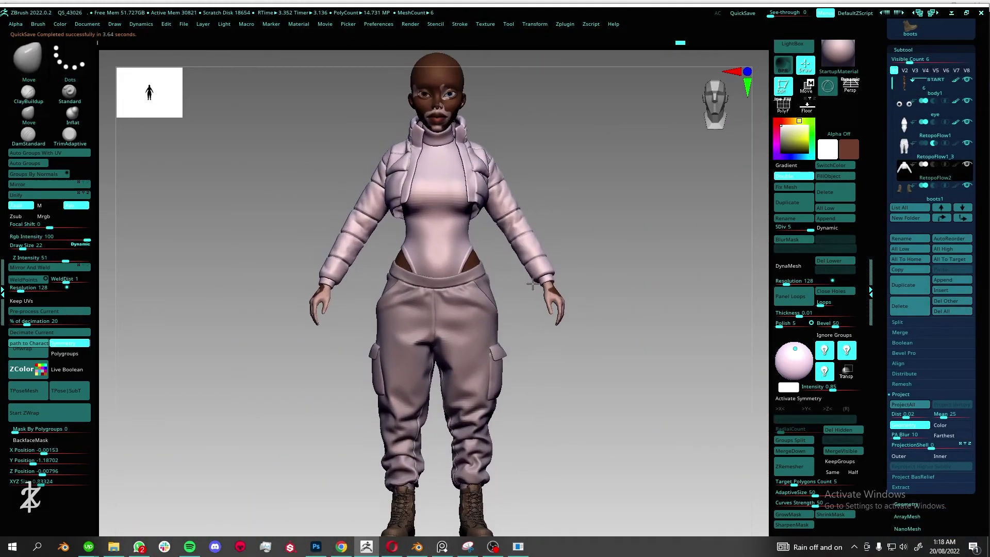
Rename the two clothing subtools to 'trousers' and 'jacket'
mouse_move(533, 284)
mouse_down()
mouse_move(592, 258)
mouse_move(587, 227)
mouse_up()
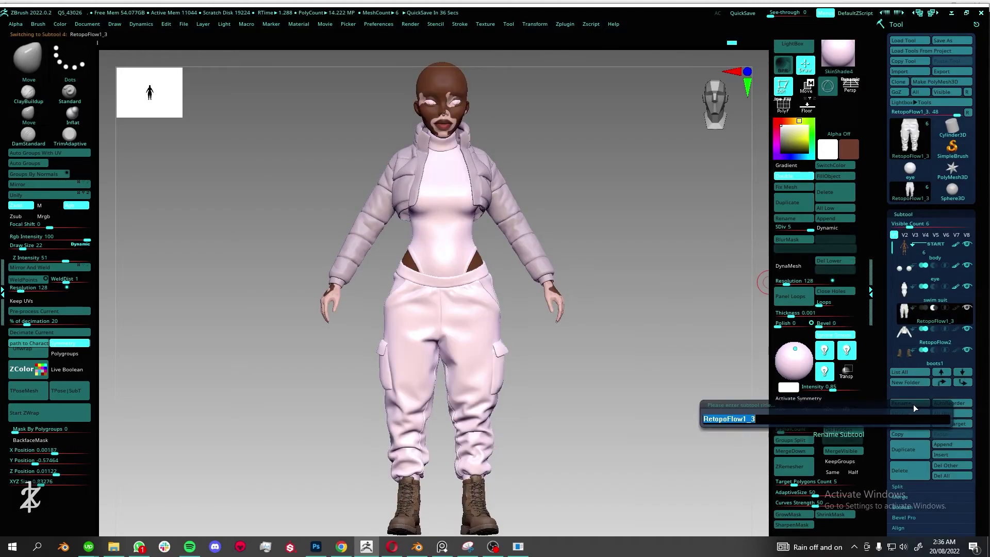
key(Return)
click(935, 342)
click(902, 403)
text(jacket)
key(Return)
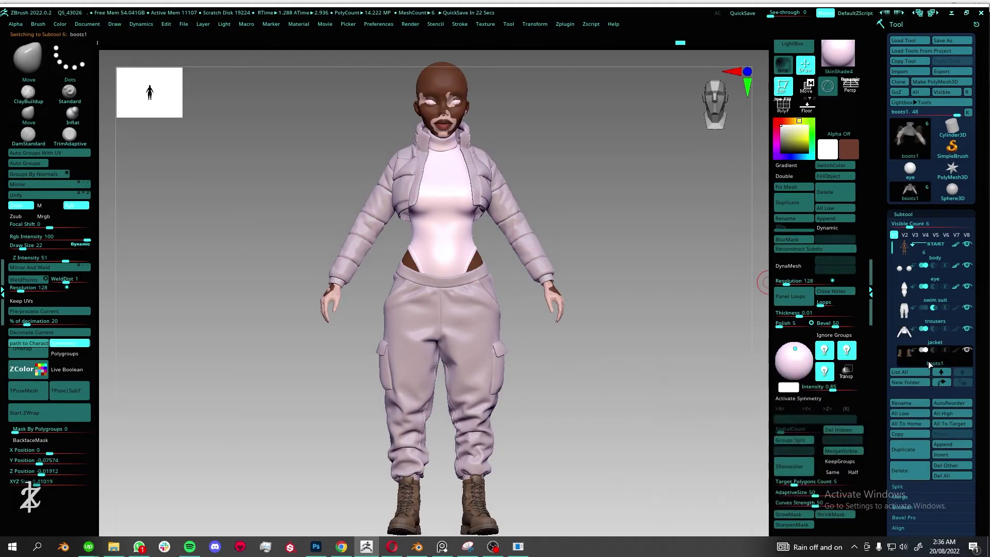
drag(568, 320, 372, 322)
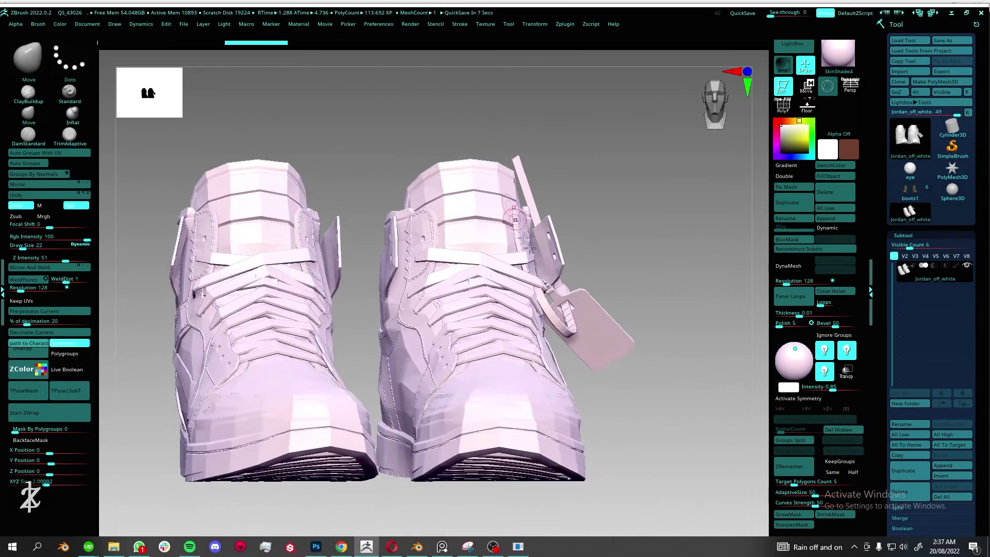
Return to the clothed character and check the sneakers' fit from below, behind and the side
click(910, 191)
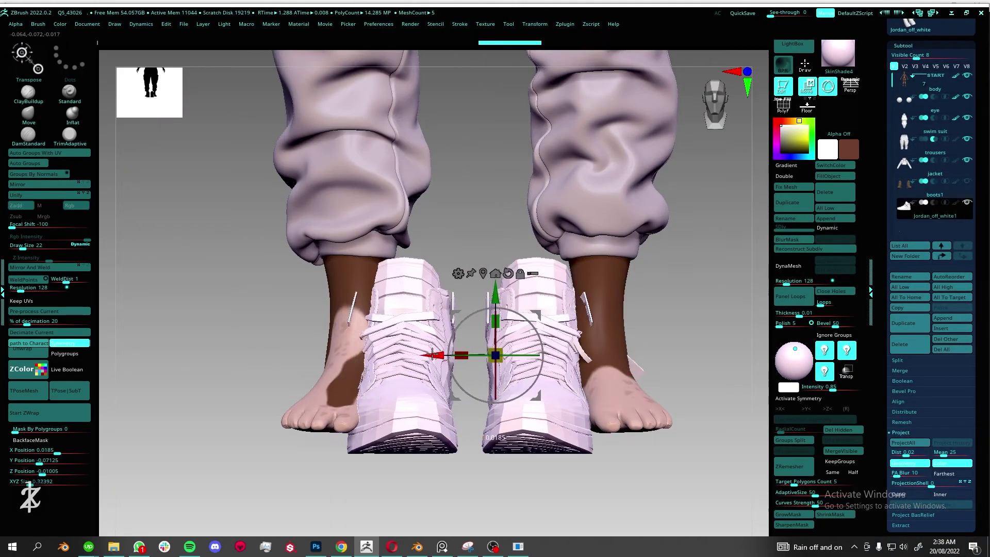
drag(424, 357, 597, 432)
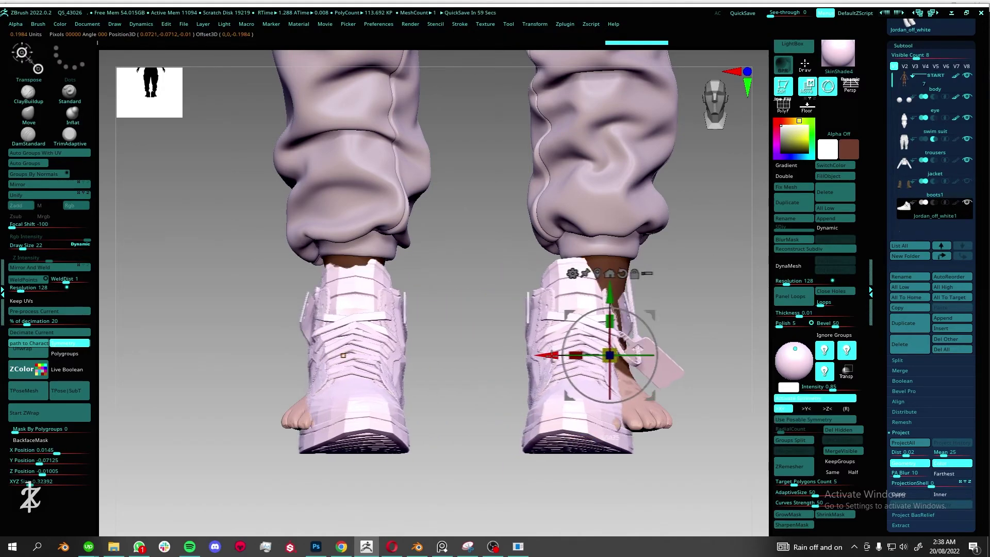
drag(586, 309, 527, 330)
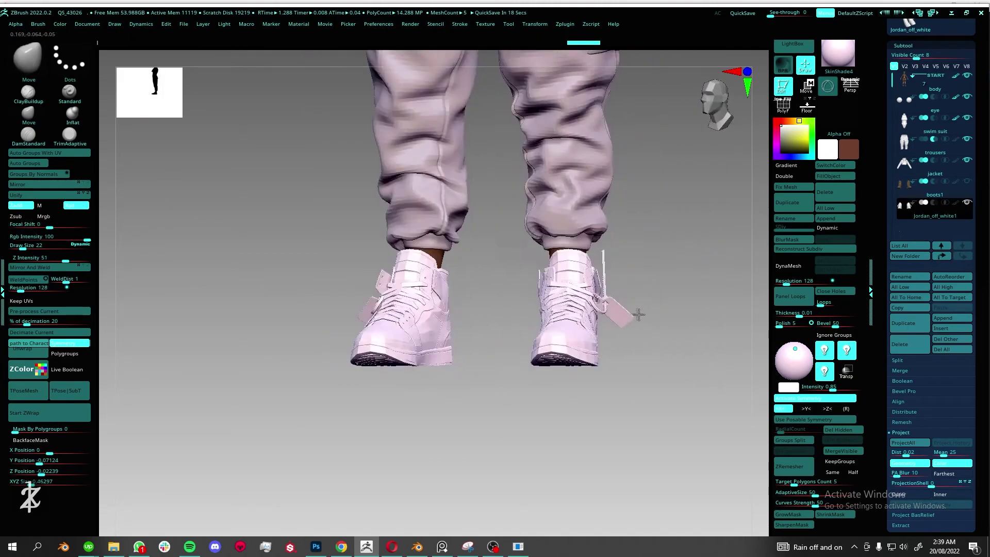
drag(601, 288, 494, 380)
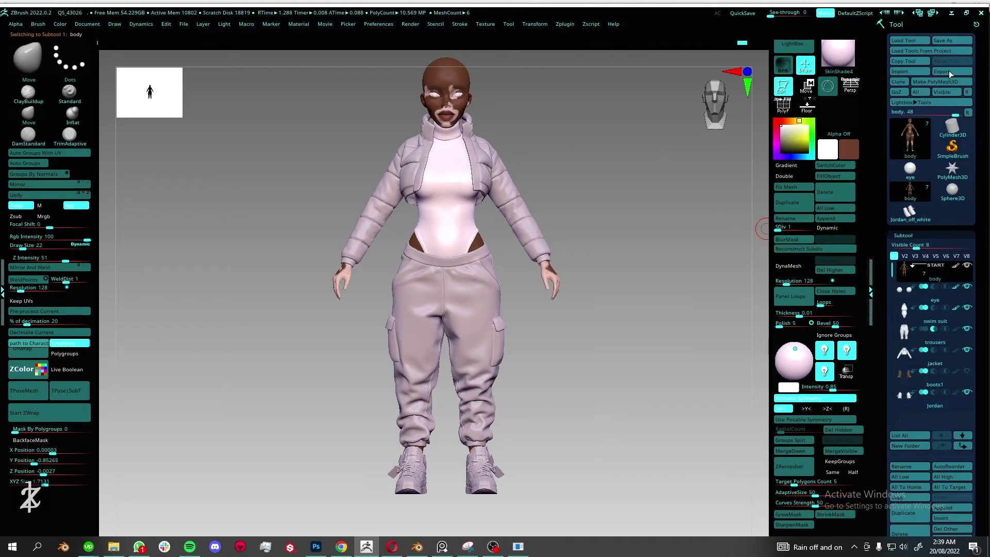
Create a 'build up' folder and export the body mesh into it as OBJ
click(941, 71)
right_click(467, 252)
click(613, 378)
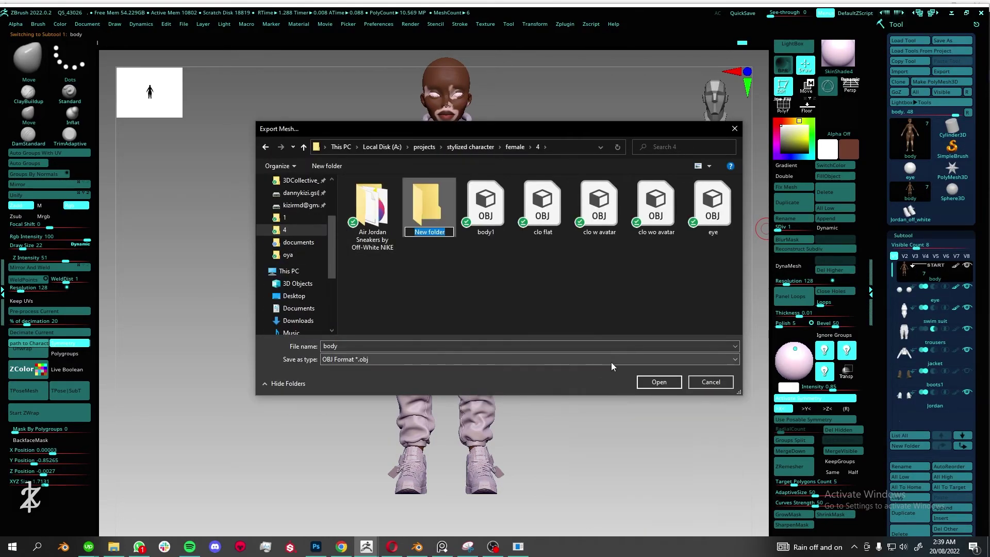
key(Return)
key(Return)
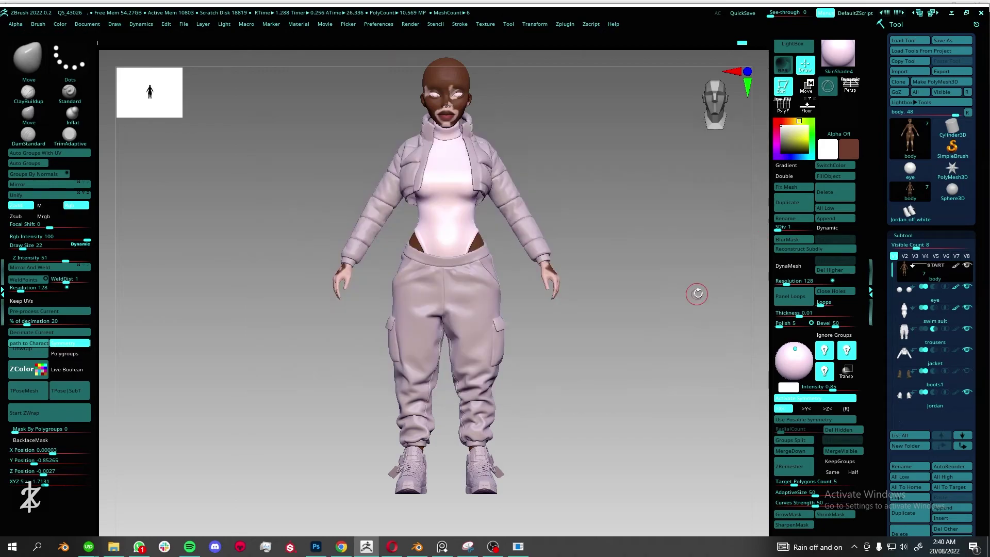
click(942, 72)
click(658, 380)
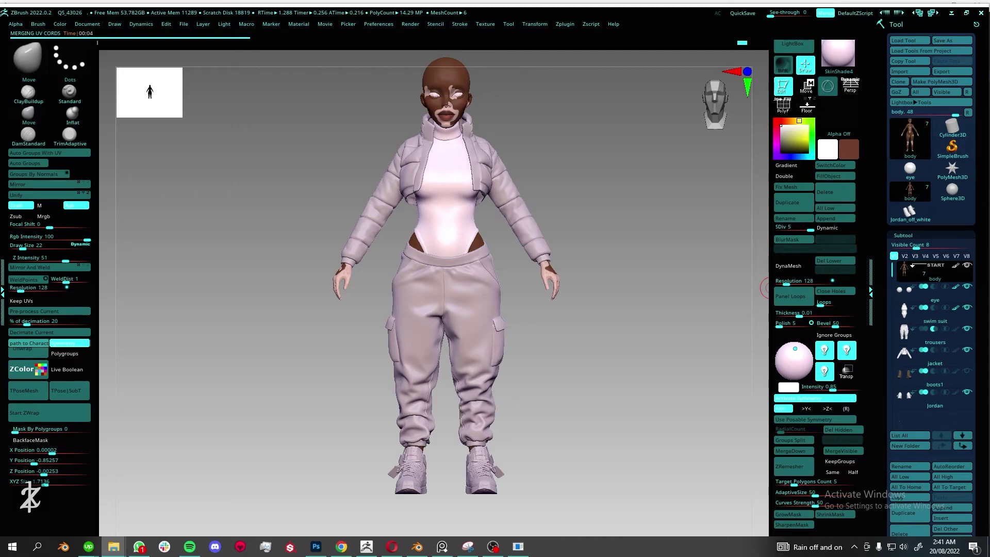
Export the eye mesh and the swim suit mesh (low-poly) as OBJs to build up
key(Down)
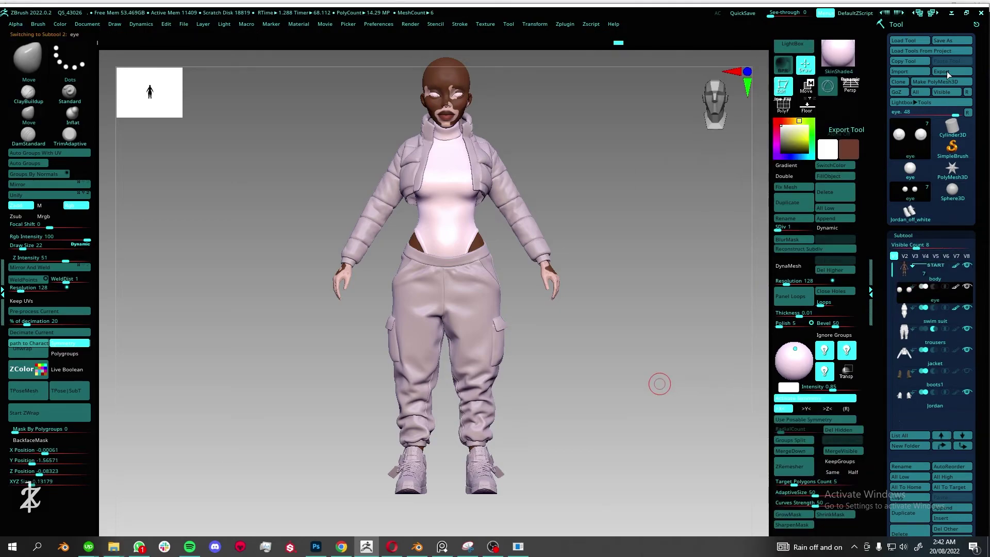
click(944, 71)
click(661, 382)
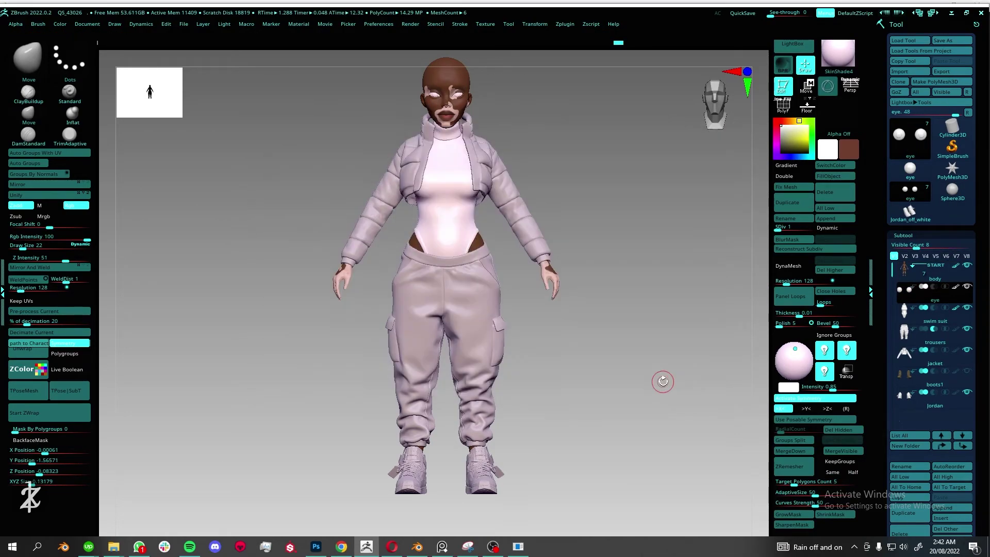
click(939, 322)
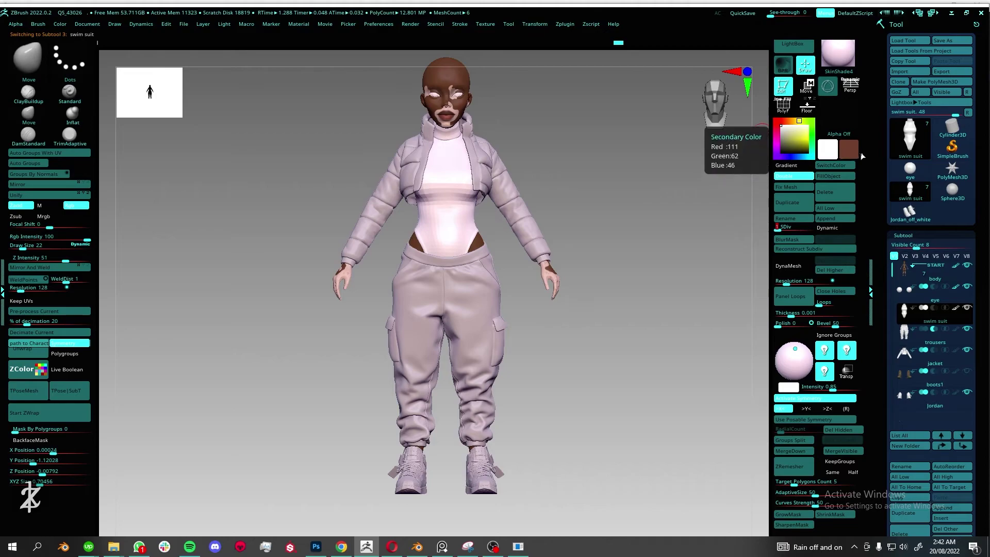
click(941, 71)
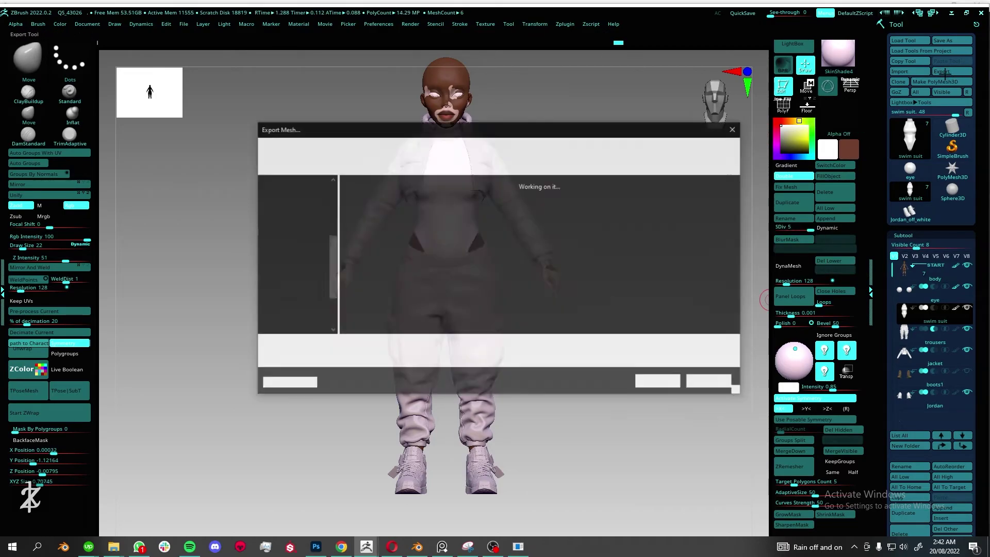
text(swim suit h)
click(654, 381)
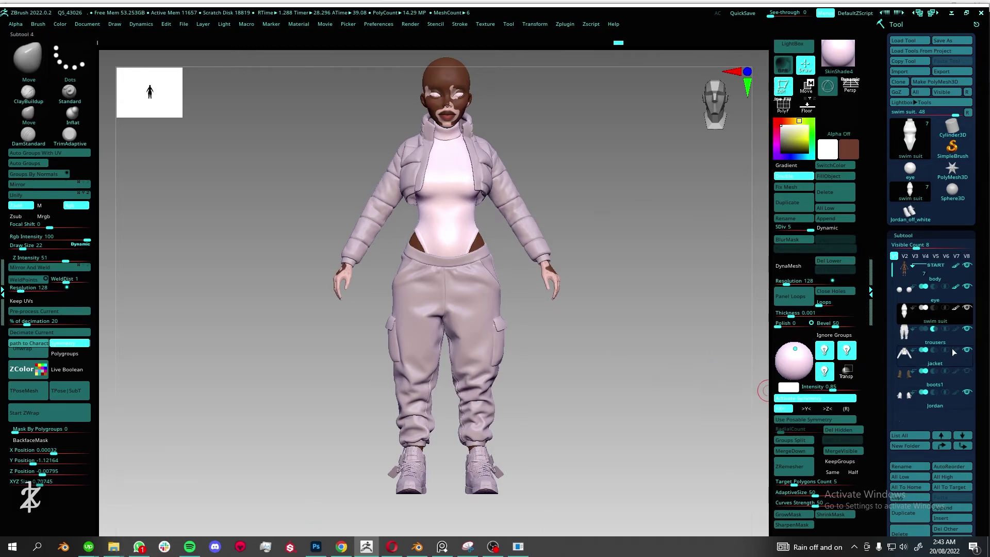
click(923, 315)
click(899, 71)
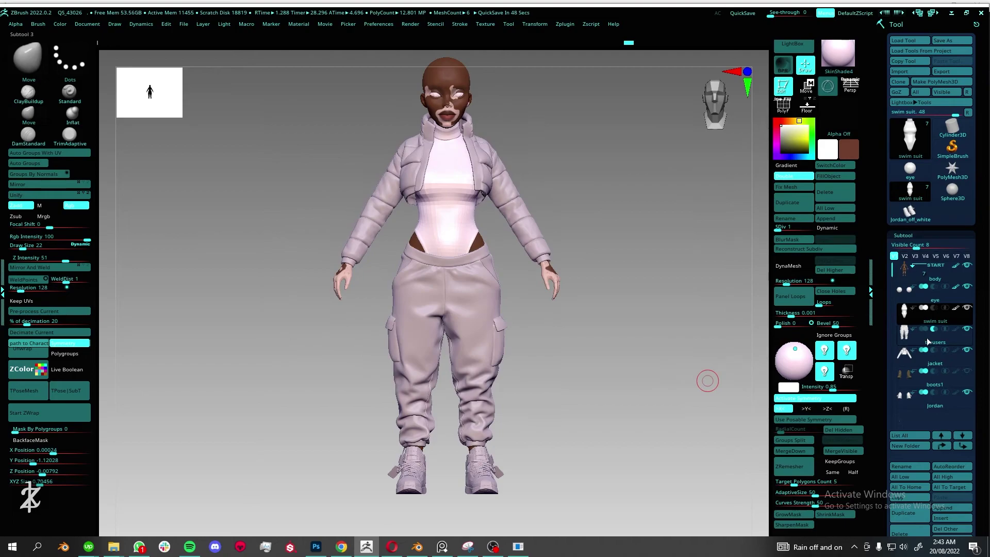
Export the trousers, high-poly jacket and Jordan shoes OBJs, then save the ZBrush project
click(926, 339)
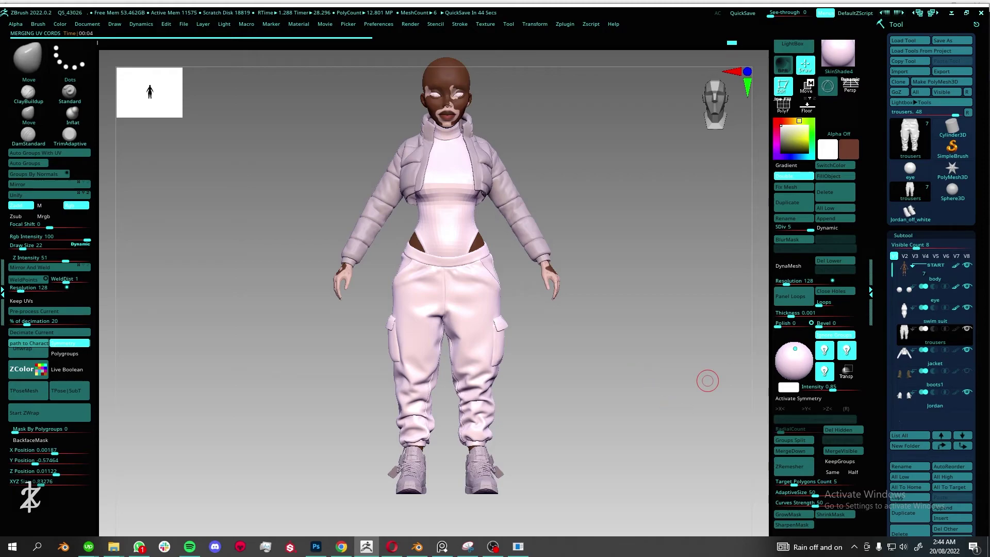
click(943, 71)
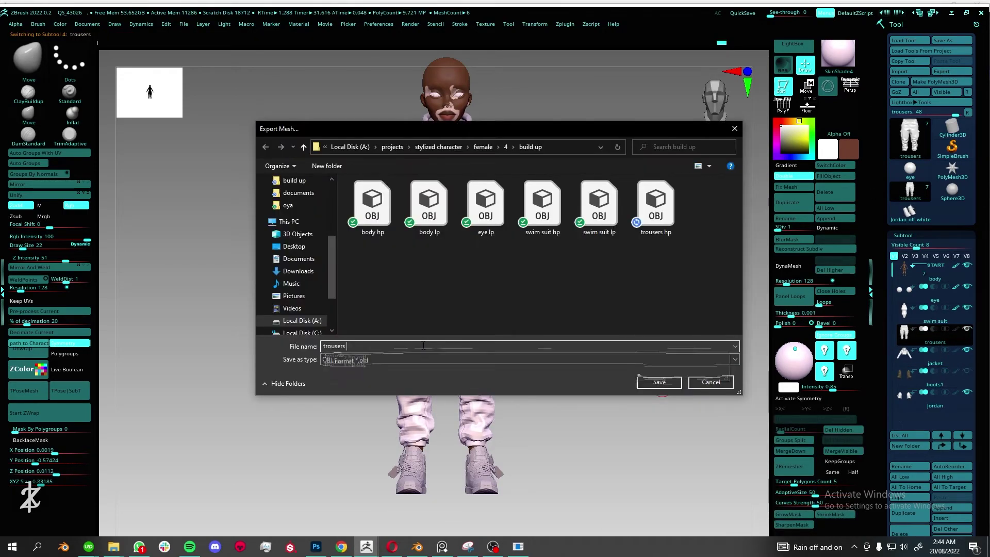
click(665, 383)
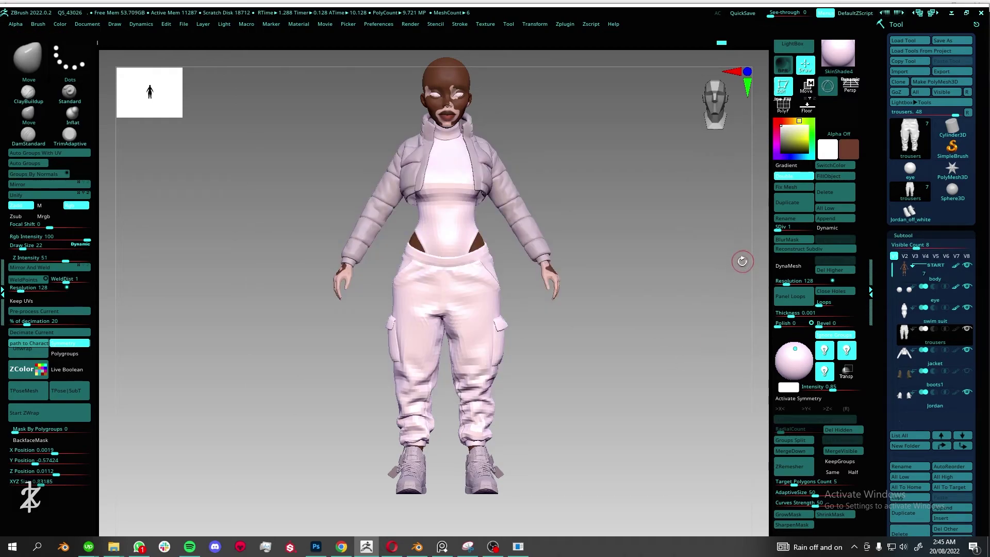
click(950, 362)
click(943, 72)
text(jacket hp)
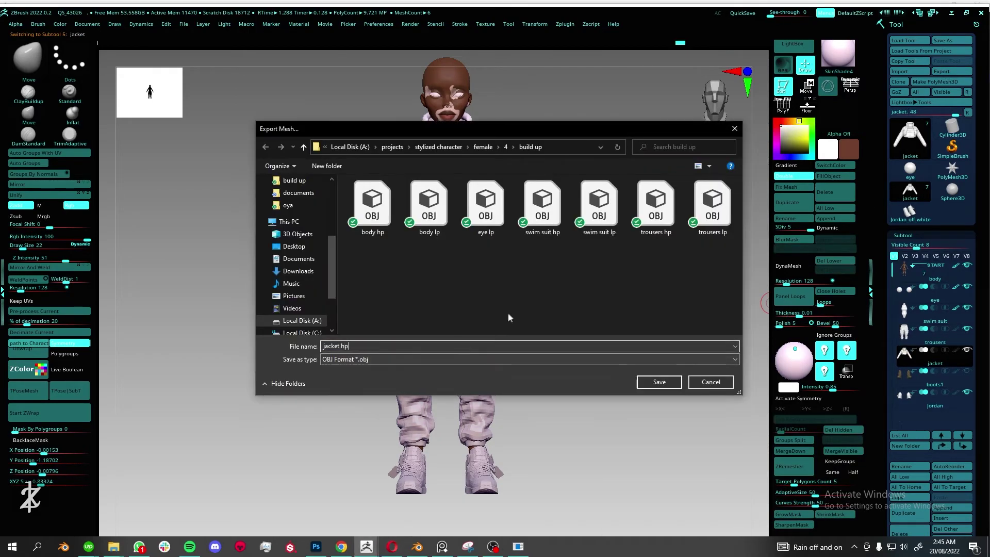
click(660, 382)
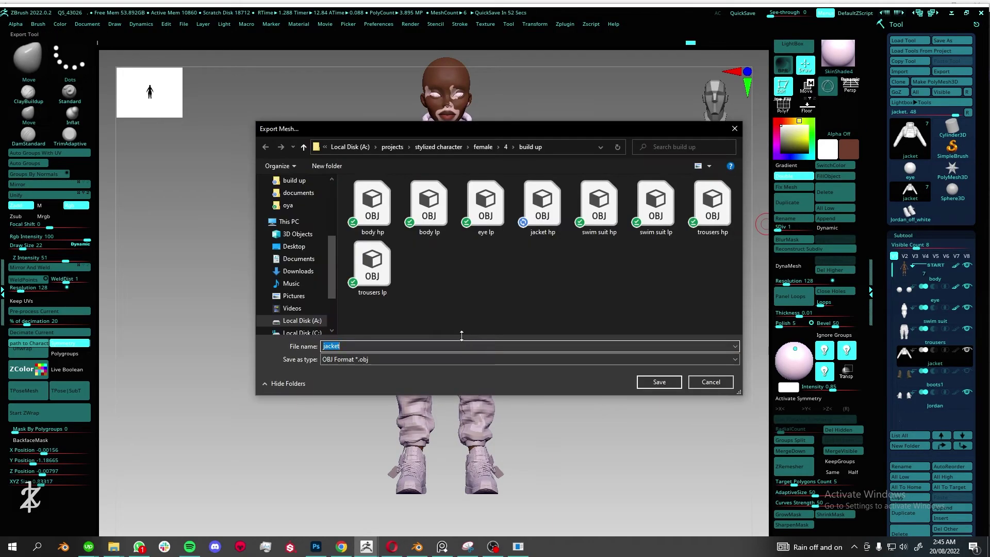
click(664, 385)
click(711, 382)
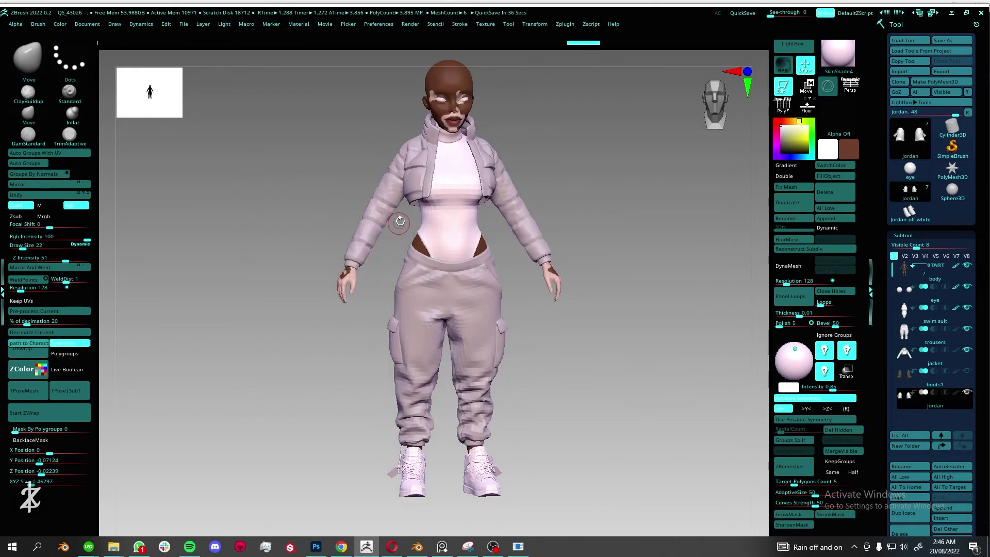
key(ctrl+s)
click(668, 380)
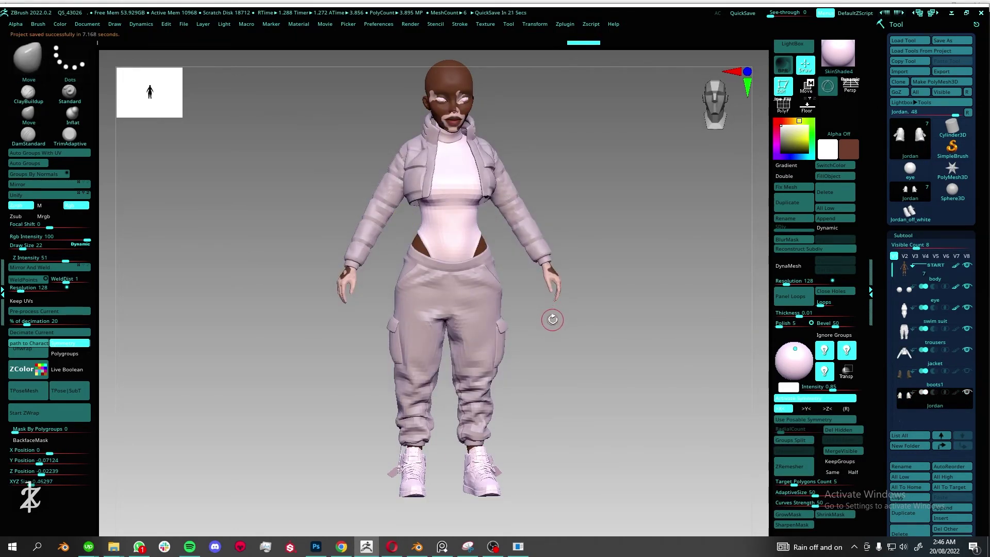
click(418, 547)
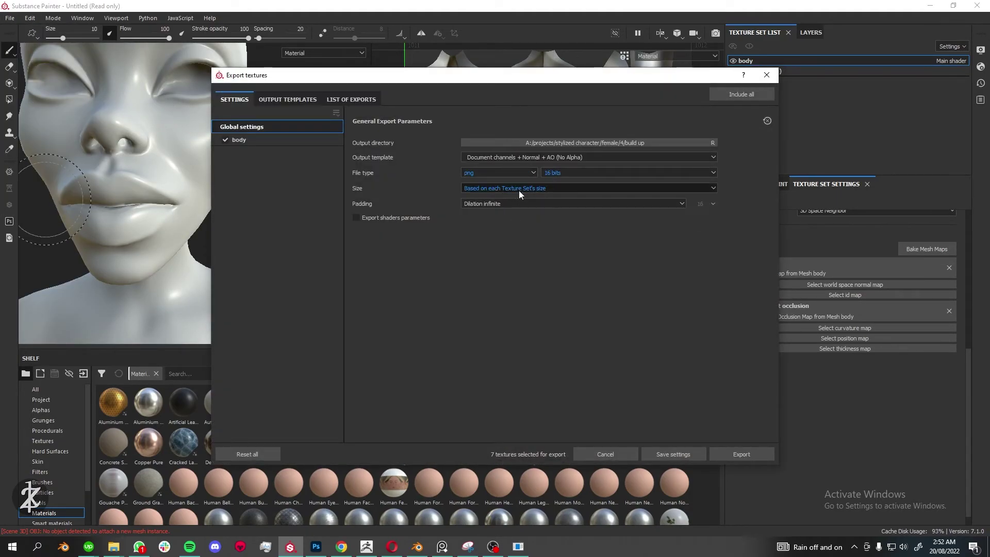
Export the body textures without the base colour map and save the project as 'body'
click(309, 140)
click(356, 242)
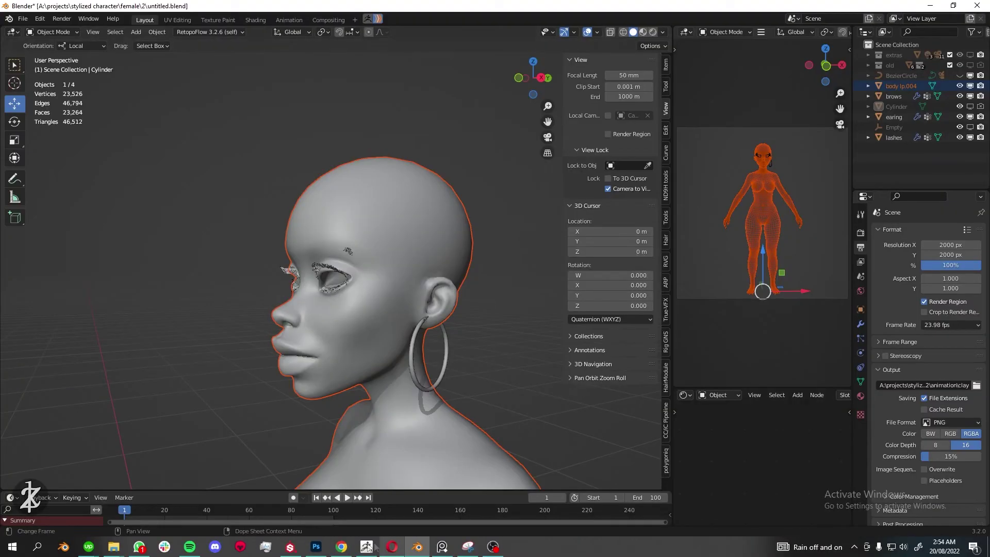
click(298, 554)
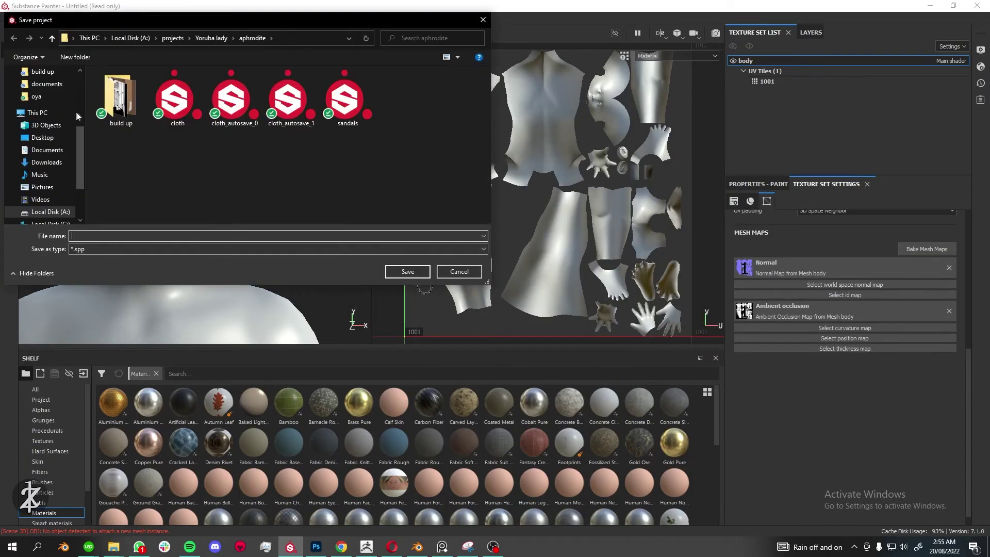
text(body)
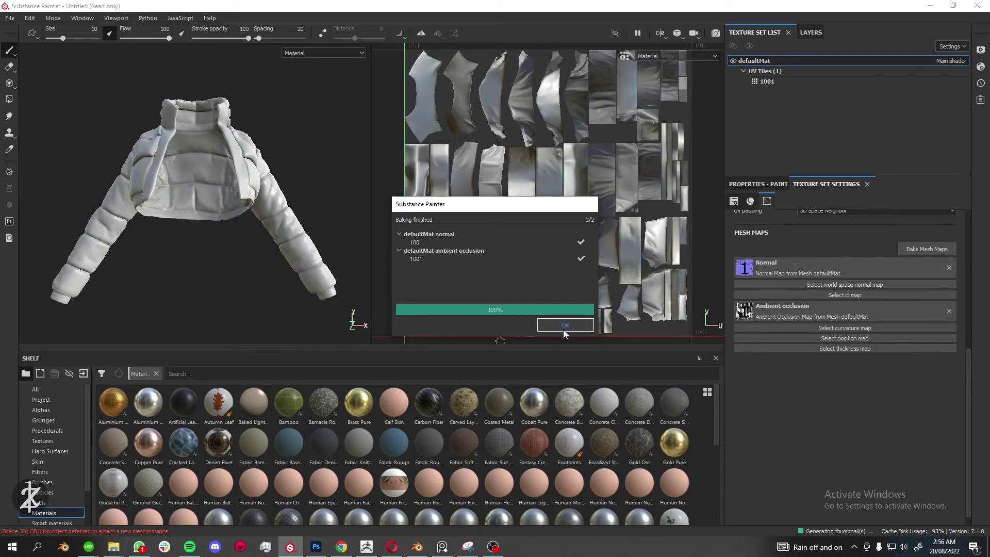
Add a fill layer with Fabric Baseball Hat material, colour disabled, at scale 8.04
click(563, 327)
drag(409, 357, 408, 387)
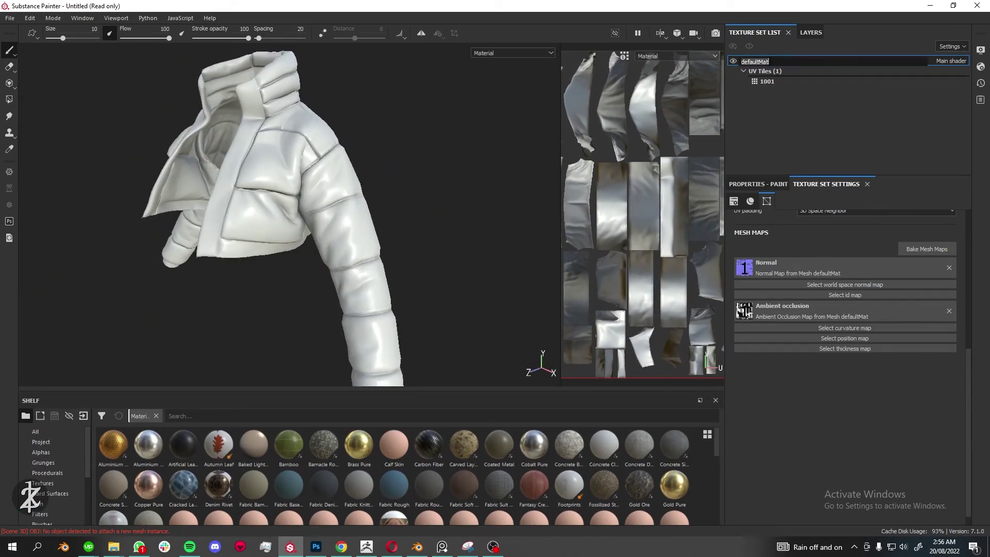
click(811, 32)
drag(445, 390, 449, 345)
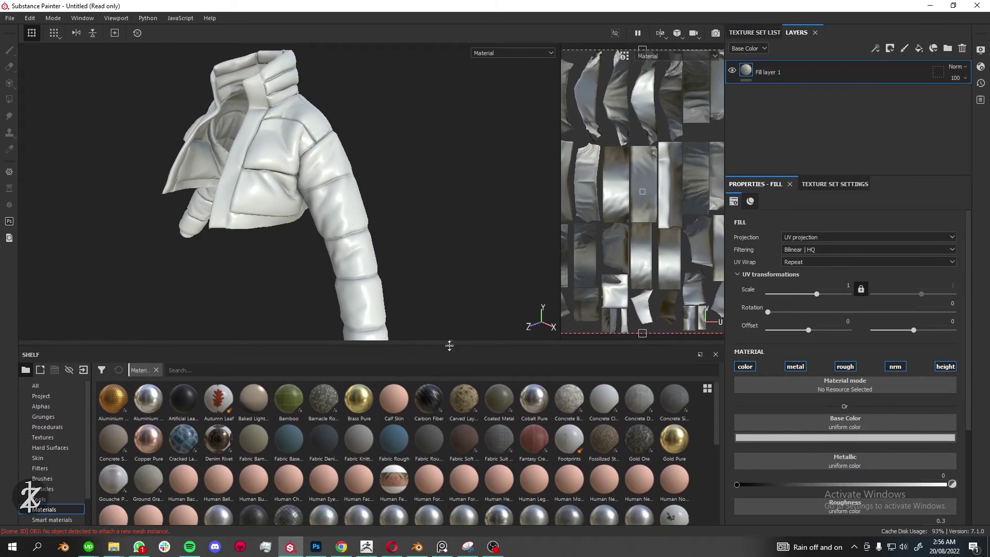
drag(280, 440, 825, 392)
drag(817, 293, 825, 294)
click(745, 367)
mouse_move(546, 206)
alt+mouse_down()
mouse_move(528, 139)
mouse_move(206, 150)
alt+mouse_up()
drag(768, 312, 775, 313)
key(f)
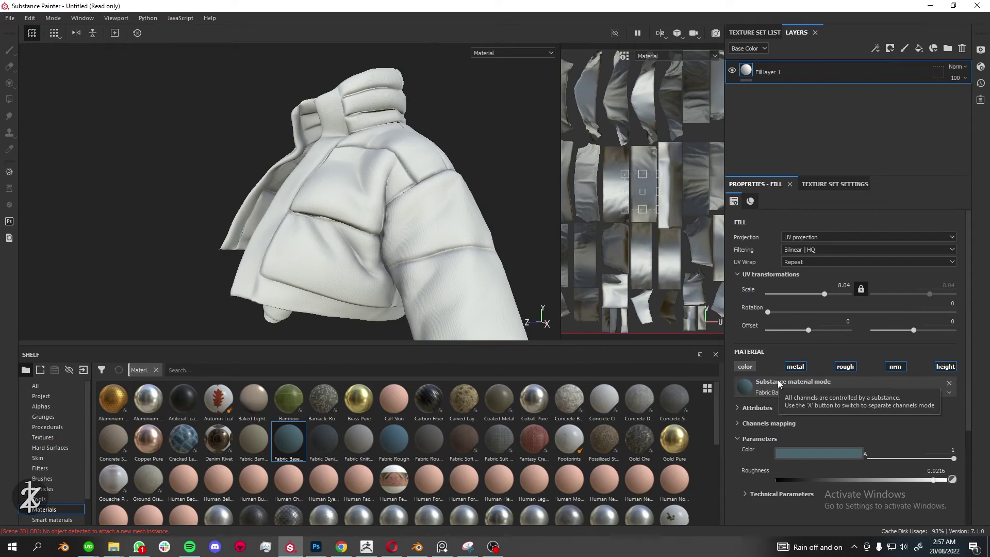
alt+drag(493, 355, 419, 192)
Export the jacket textures to the build up folder
click(9, 18)
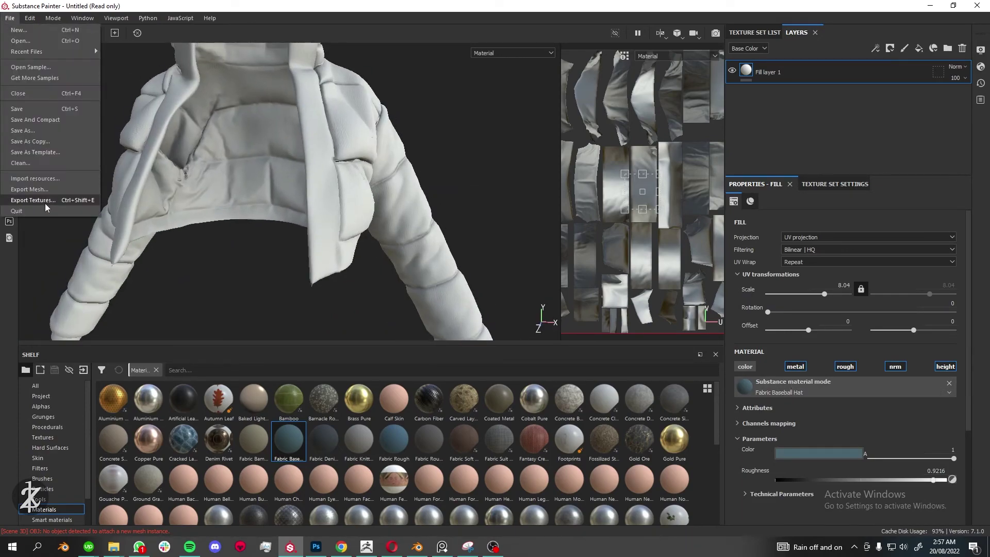
click(31, 197)
click(254, 229)
key(Return)
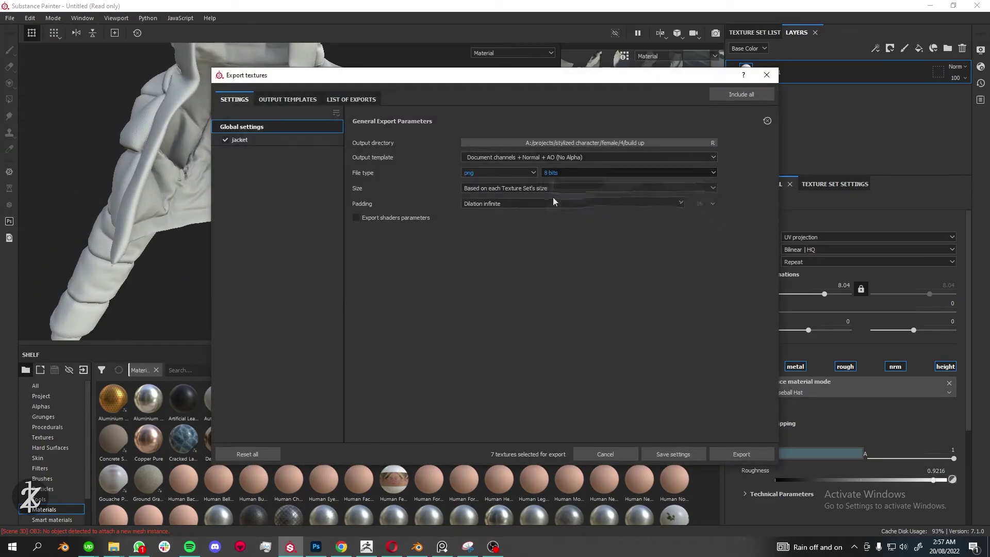
key(Down)
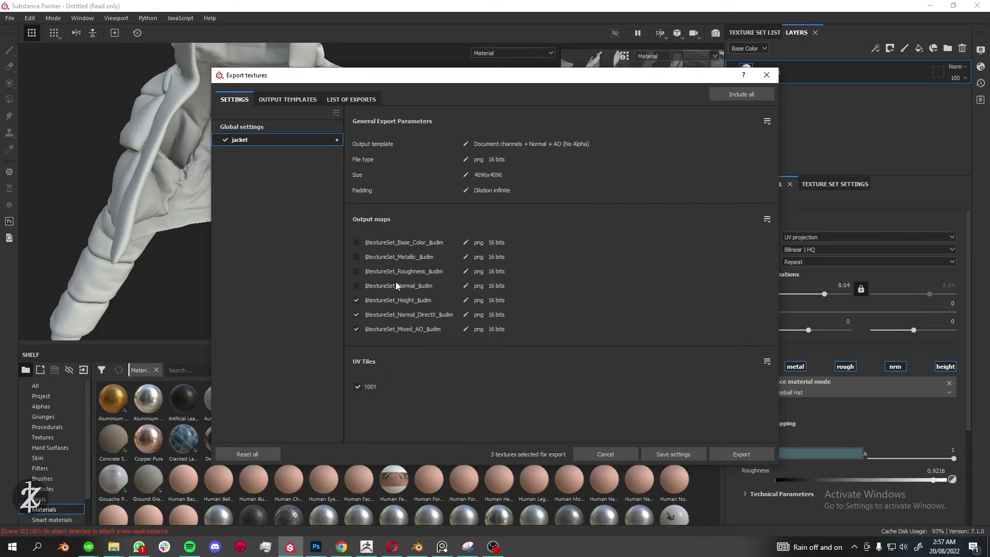
click(741, 454)
Save the project as 'jacket' and begin a new project
key(Escape)
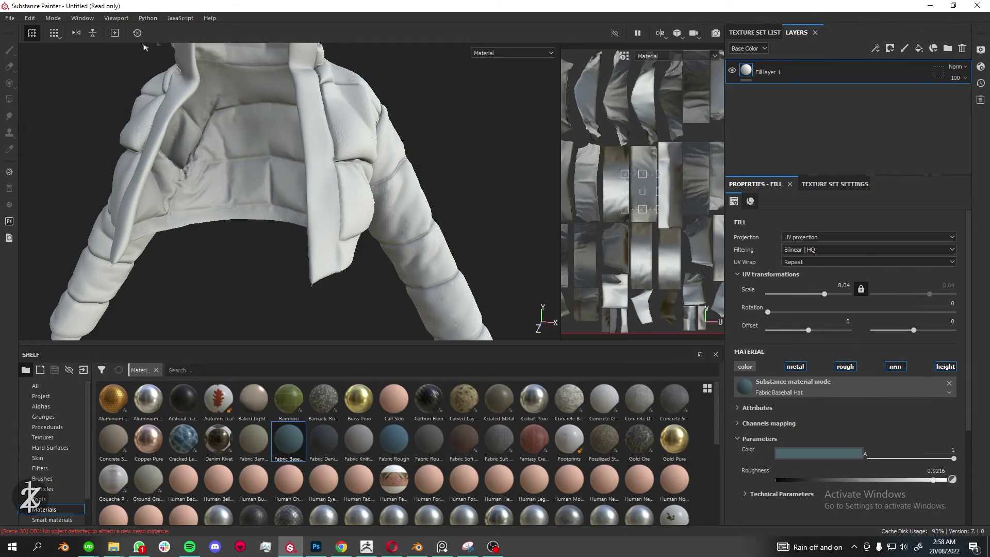
key(ctrl+s)
text(jacket)
key(Return)
click(10, 18)
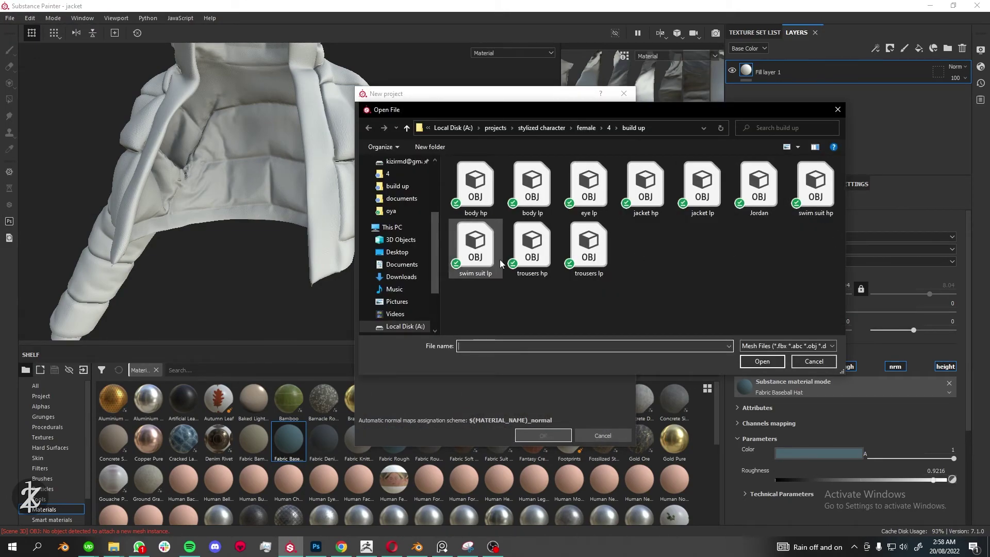
Create a swim suit project from the low-poly mesh and apply Fabric Knitted Sweater
double_click(477, 242)
click(542, 438)
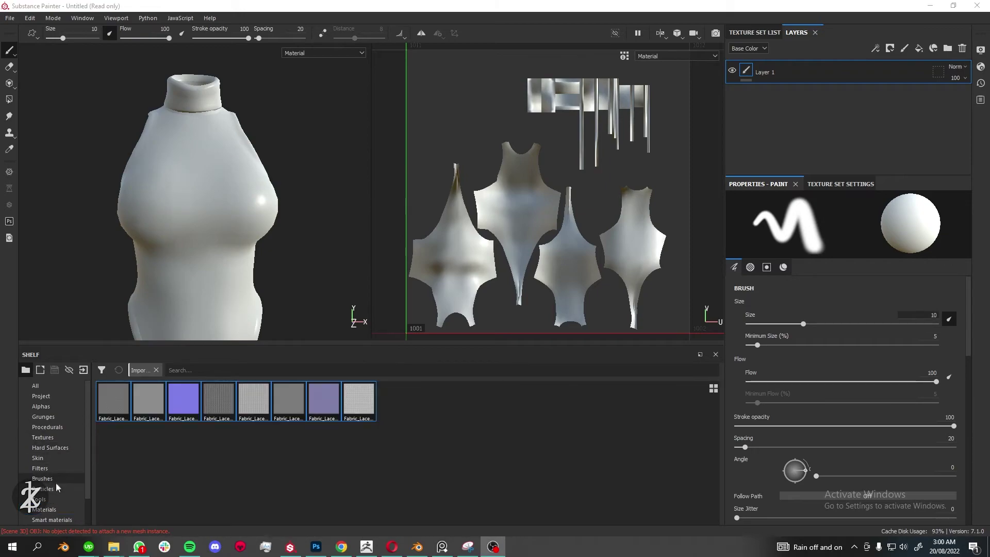
click(43, 508)
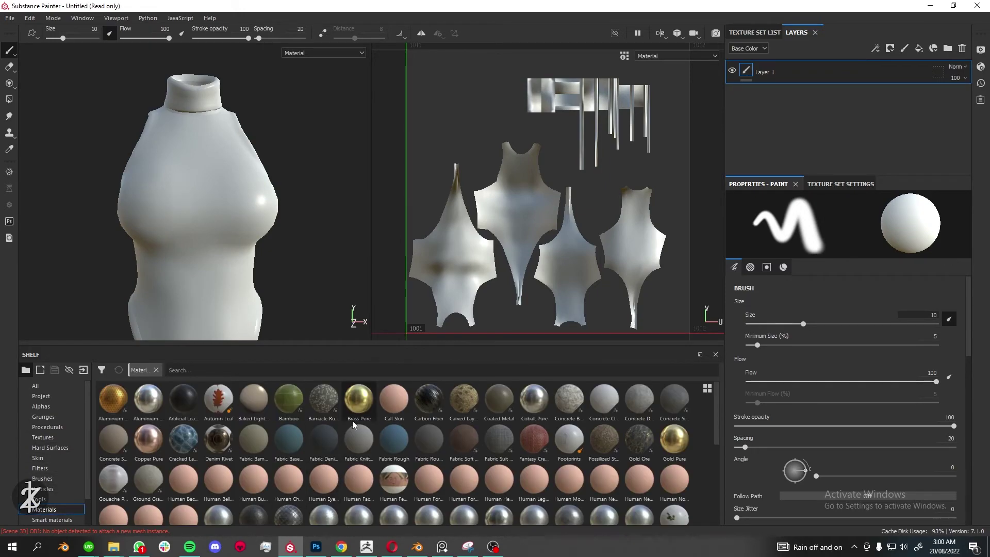
drag(358, 441, 761, 121)
Make the knit finer, add a Fabric Baseball Hat layer, and give the sweater a black Polygon Fill mask
drag(817, 293, 821, 293)
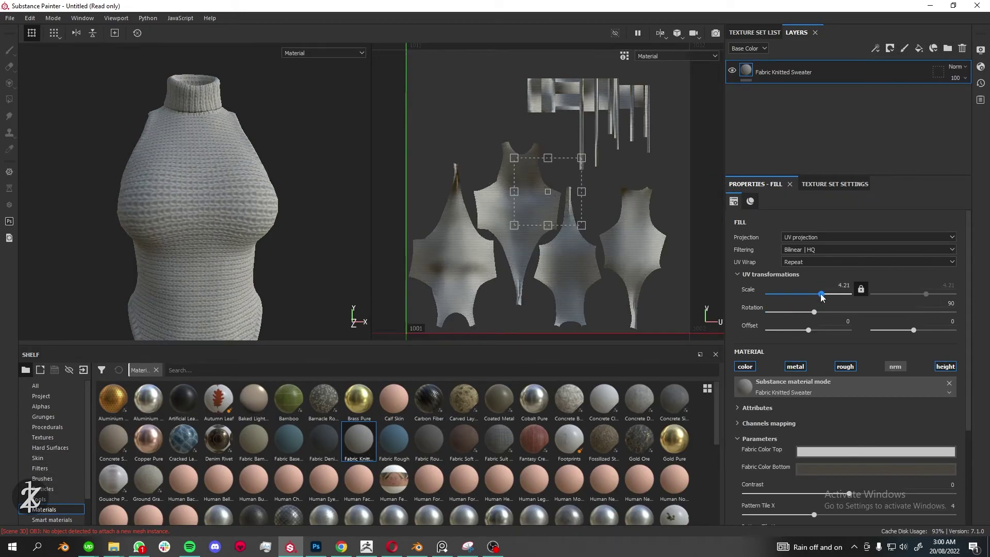
drag(289, 441, 821, 123)
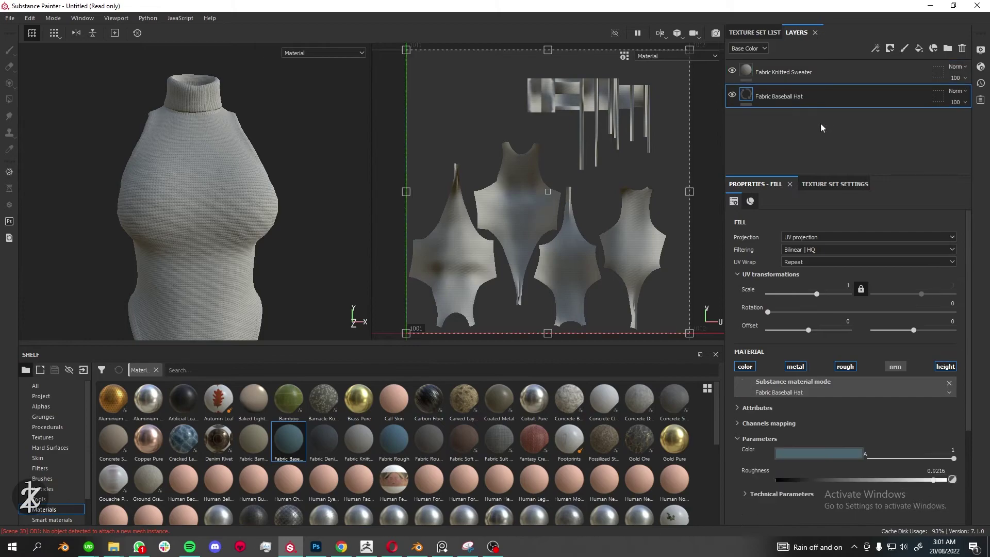
right_click(794, 72)
click(829, 95)
click(10, 101)
scroll(236, 192, up, 5)
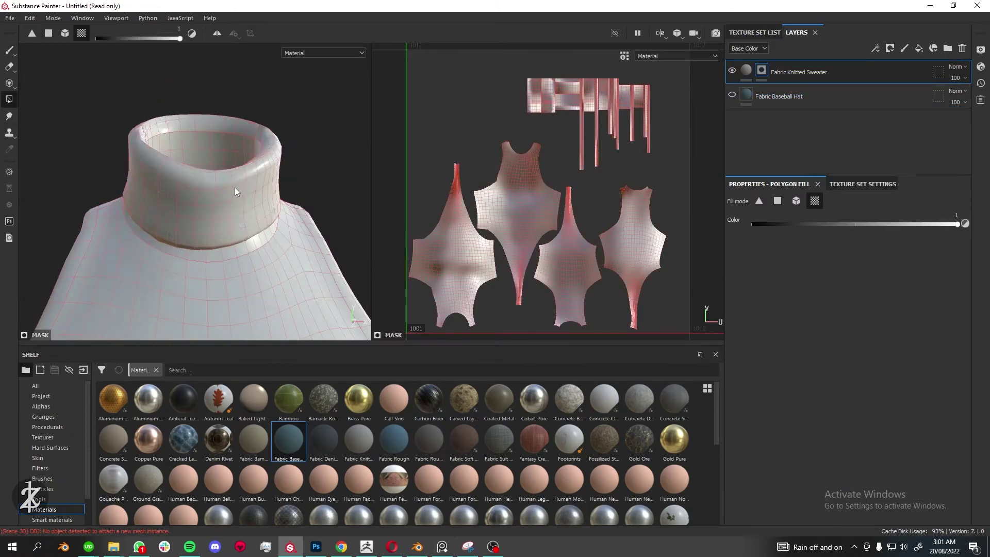
mouse_move(237, 136)
alt+mouse_down()
mouse_move(161, 138)
mouse_move(180, 129)
mouse_move(216, 214)
mouse_move(122, 203)
mouse_move(201, 215)
mouse_move(239, 155)
mouse_move(215, 206)
mouse_move(257, 256)
mouse_move(302, 216)
alt+mouse_up()
Show and select the Fabric Baseball Hat layer, then hide Fill layer 1 to reveal the knit
click(732, 95)
alt+drag(239, 206, 222, 206)
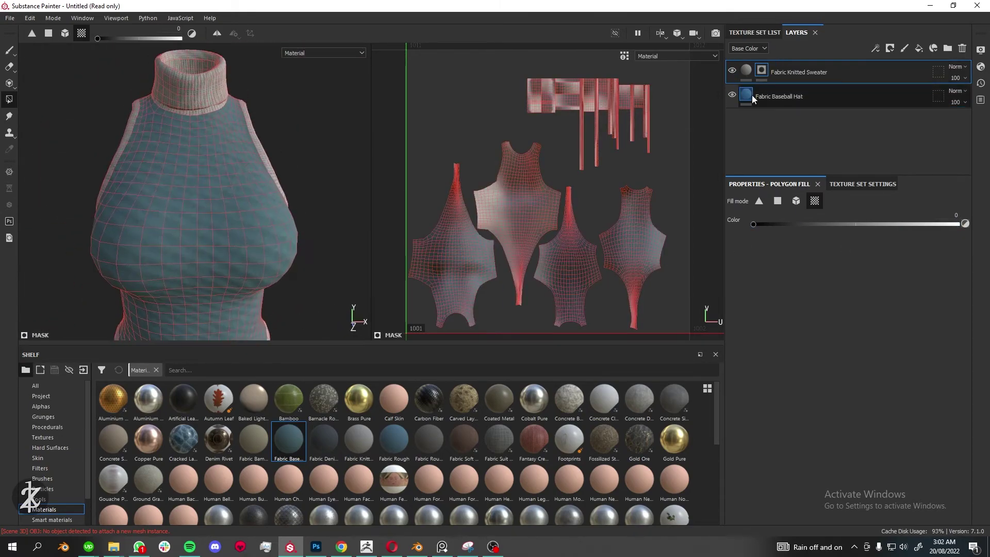
click(794, 96)
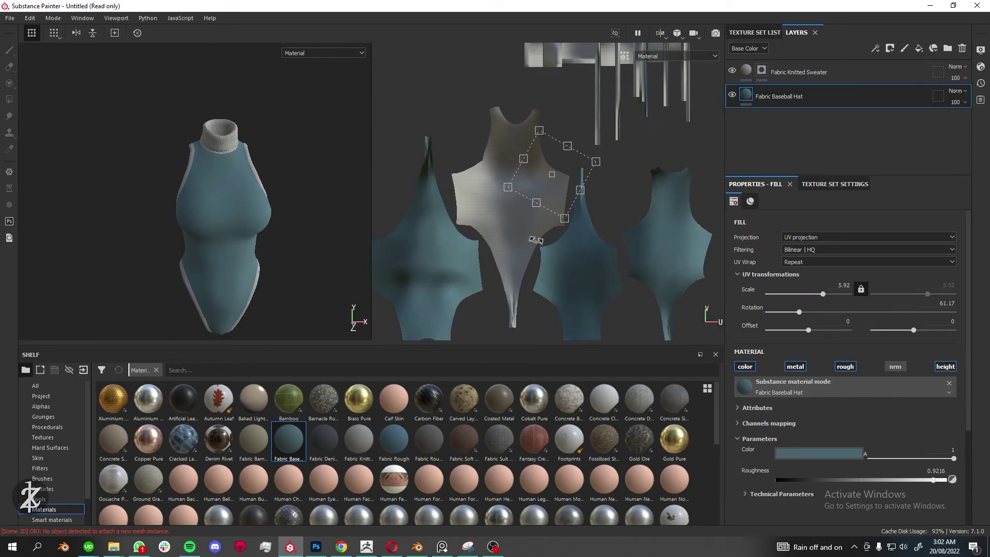
alt+drag(435, 287, 528, 180)
alt+right_drag(559, 145, 544, 174)
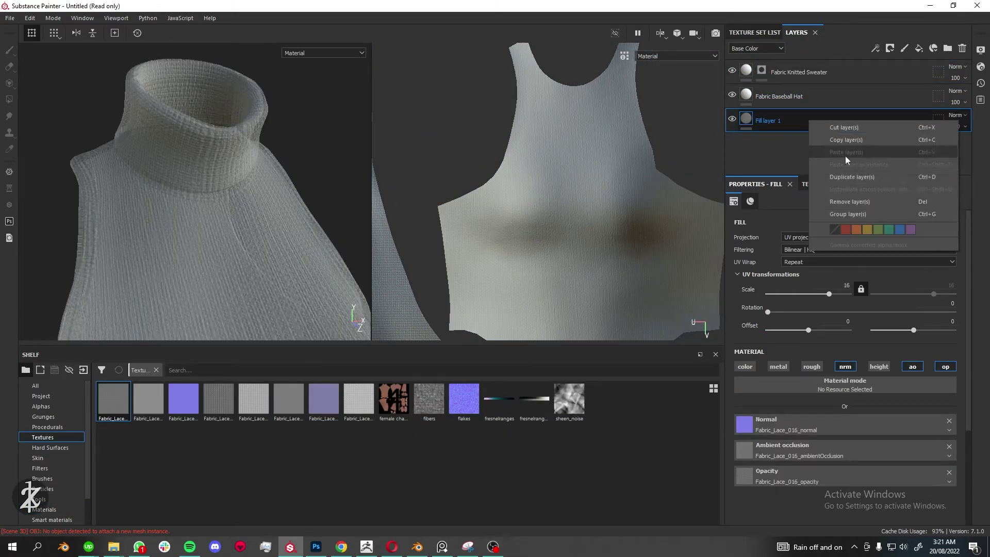
click(737, 120)
click(733, 120)
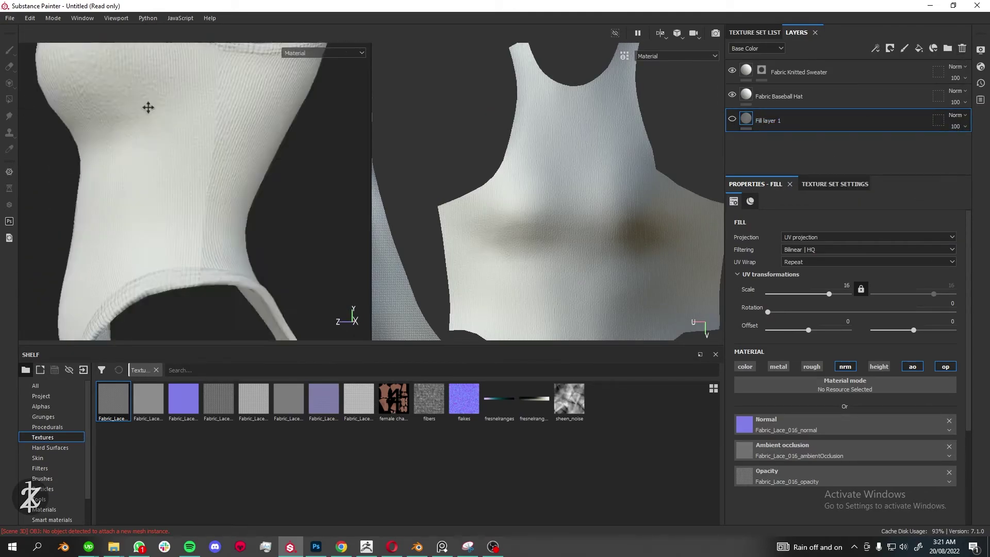
Export the swim suit texture maps as 16-bit PNGs to the chosen output folder
click(10, 18)
click(754, 34)
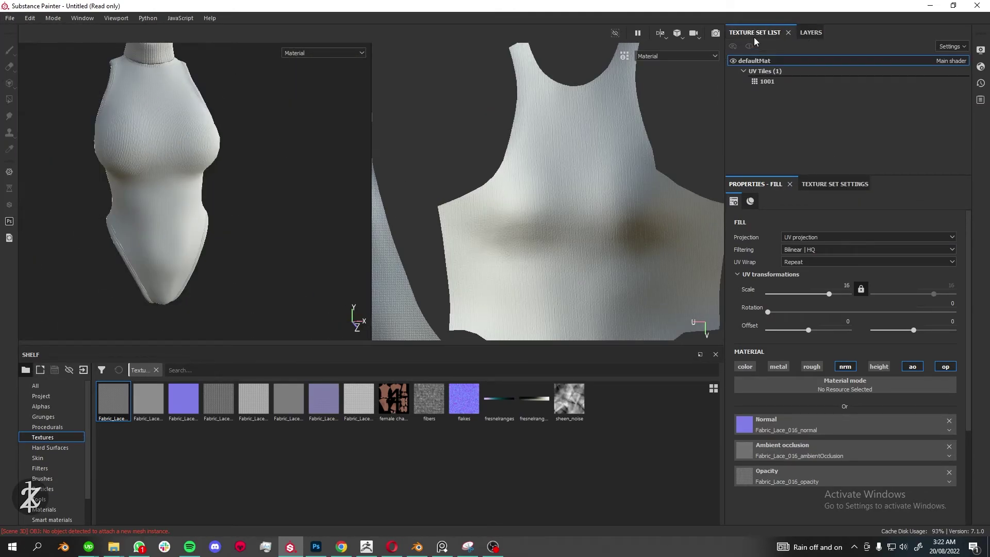
click(11, 19)
click(39, 154)
click(536, 142)
click(618, 342)
click(498, 173)
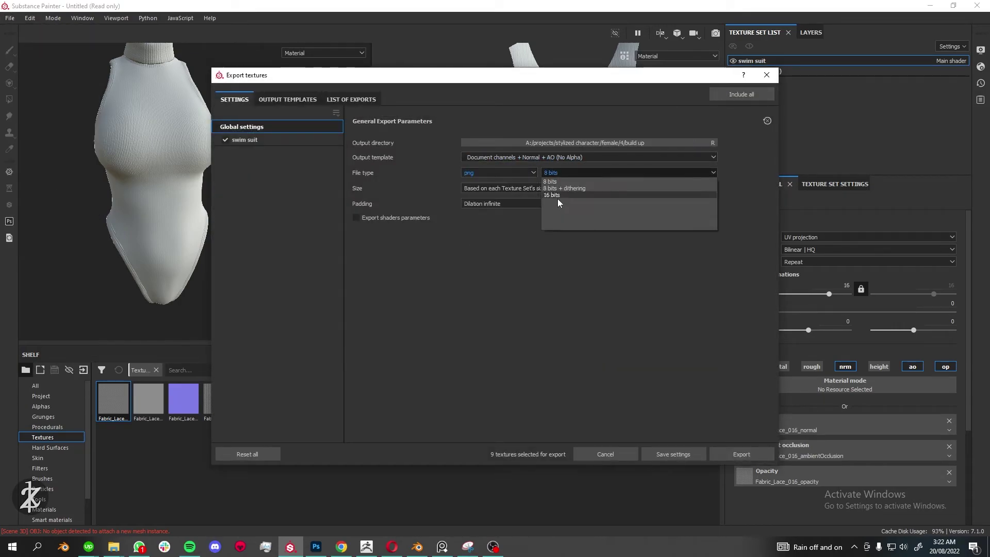
click(558, 196)
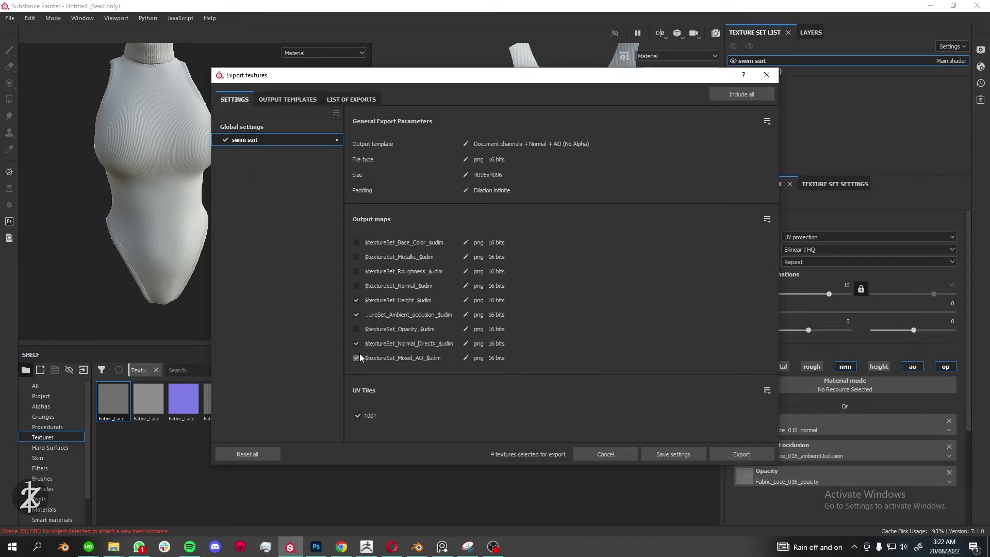
key(Escape)
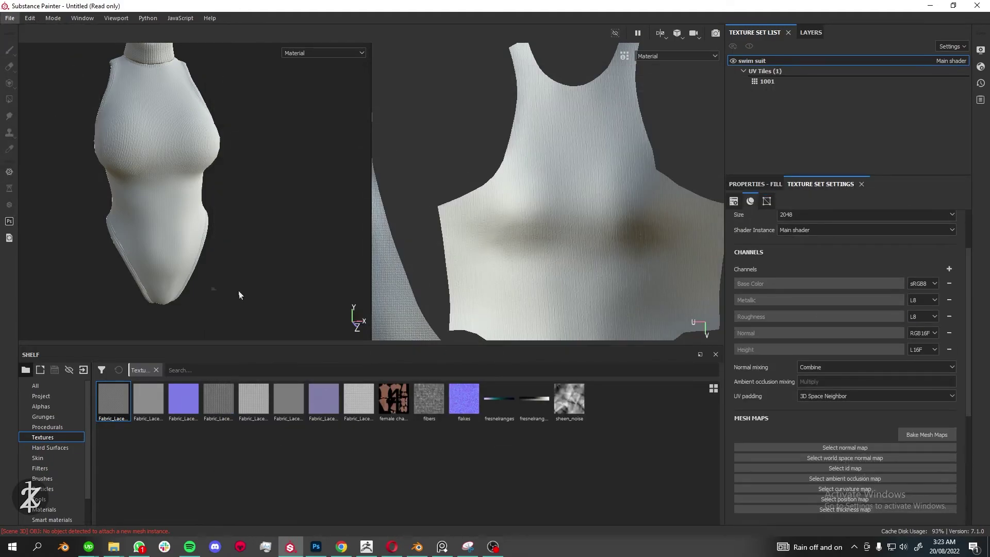
key(ctrl+shift+e)
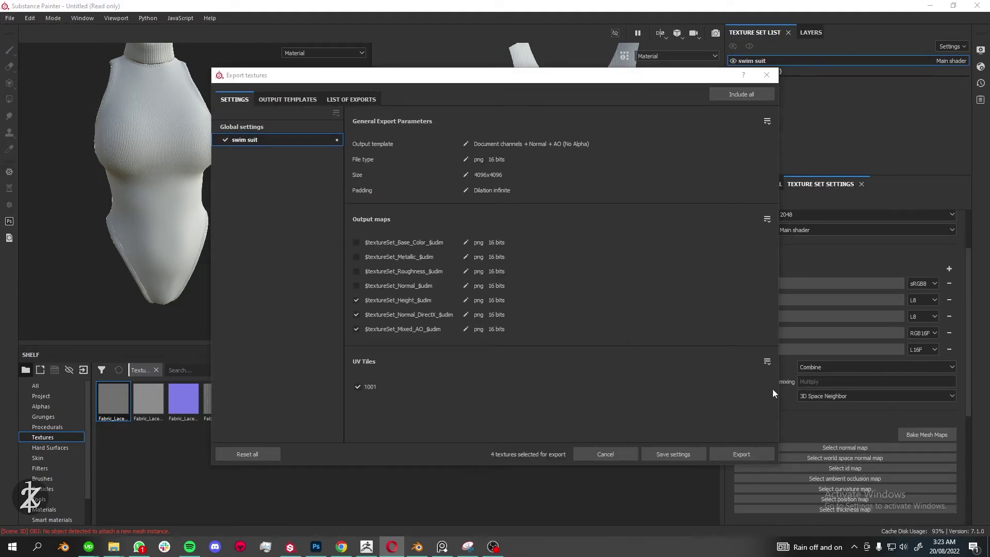
click(741, 453)
Save the project as swim suit
click(741, 450)
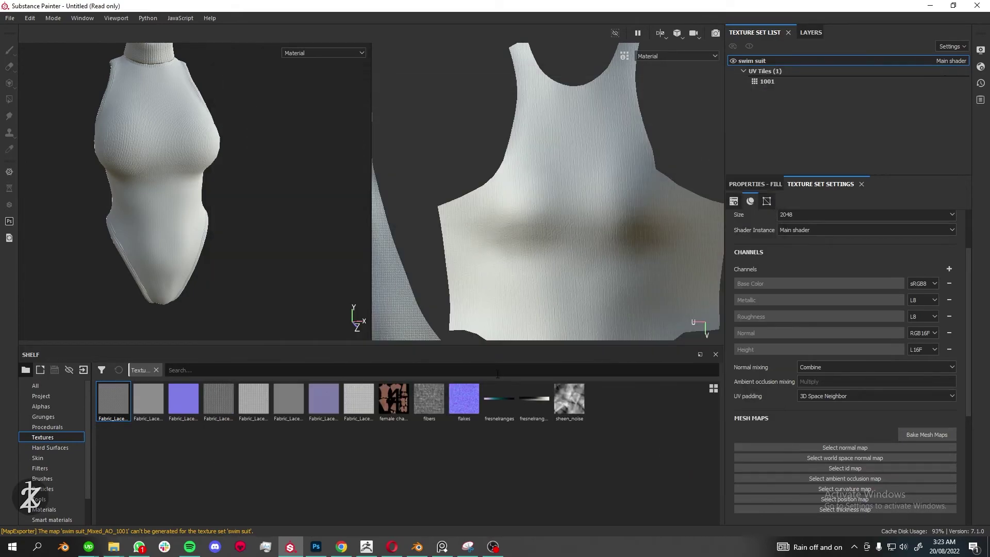
key(ctrl+s)
text(suit)
key(Return)
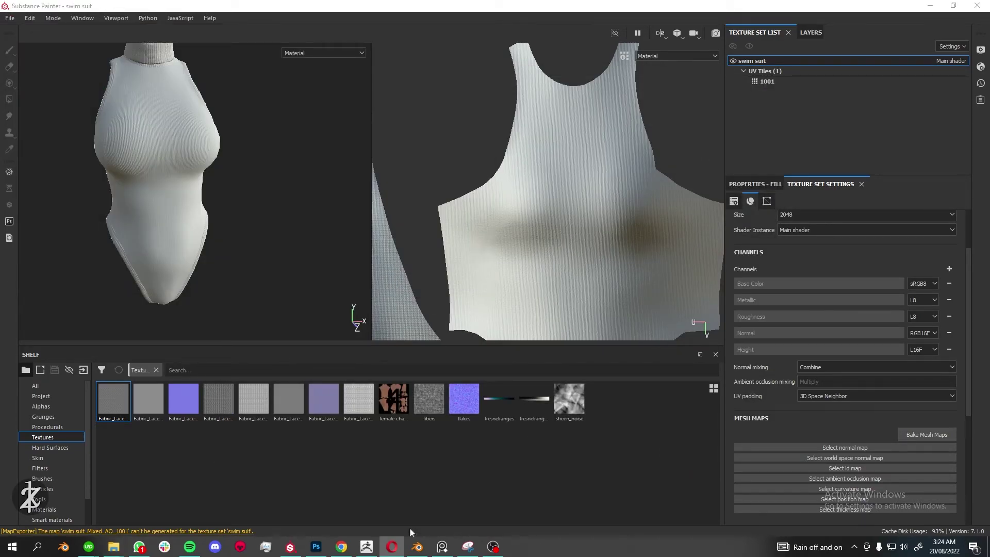
key(ctrl+n)
Load the trousers mesh and bake its mesh maps from the high-poly mesh, excluding thickness
click(608, 128)
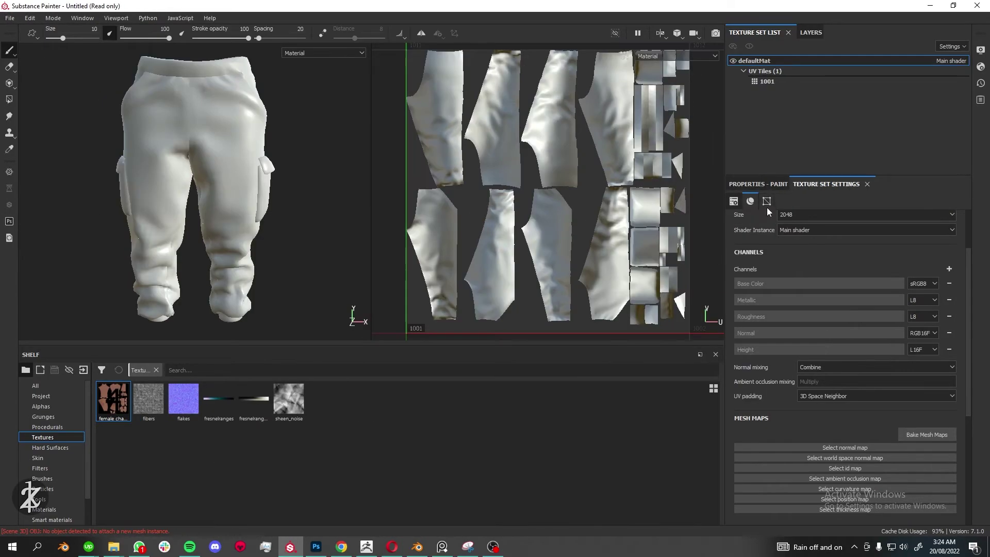
click(654, 207)
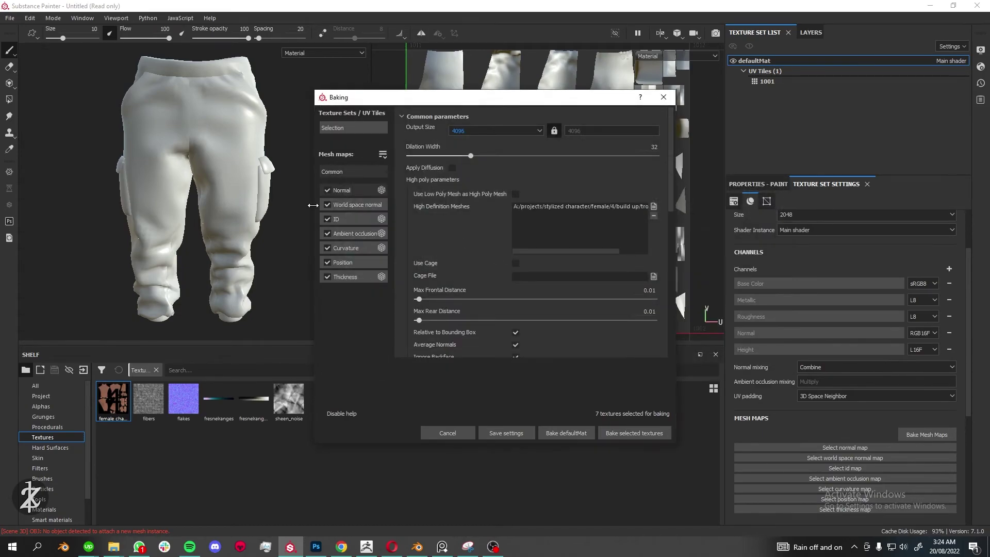
click(328, 277)
click(635, 433)
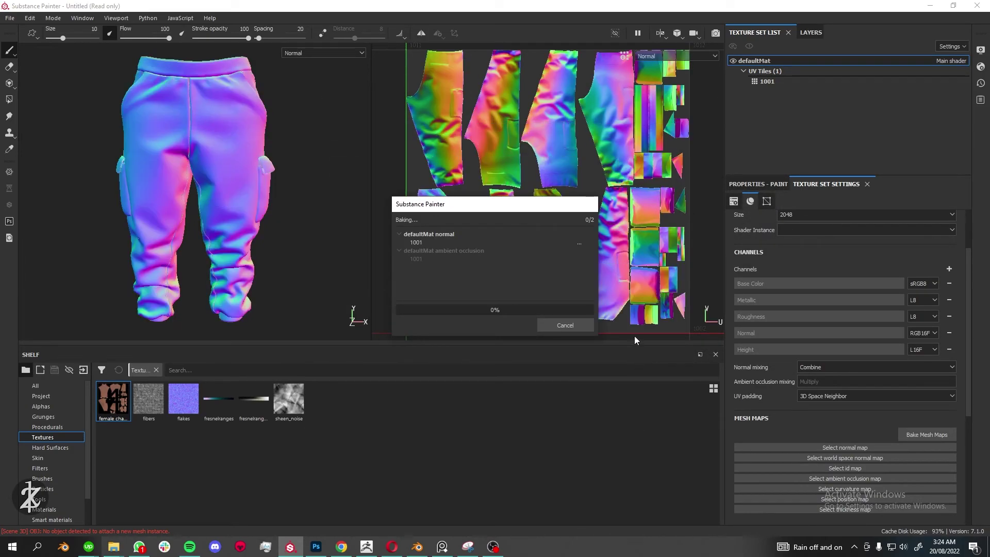
scroll(50, 509, down, 1)
Replace the woodland camo smart material with Fabric WOODLAND on the trousers and select its fill layer
click(36, 489)
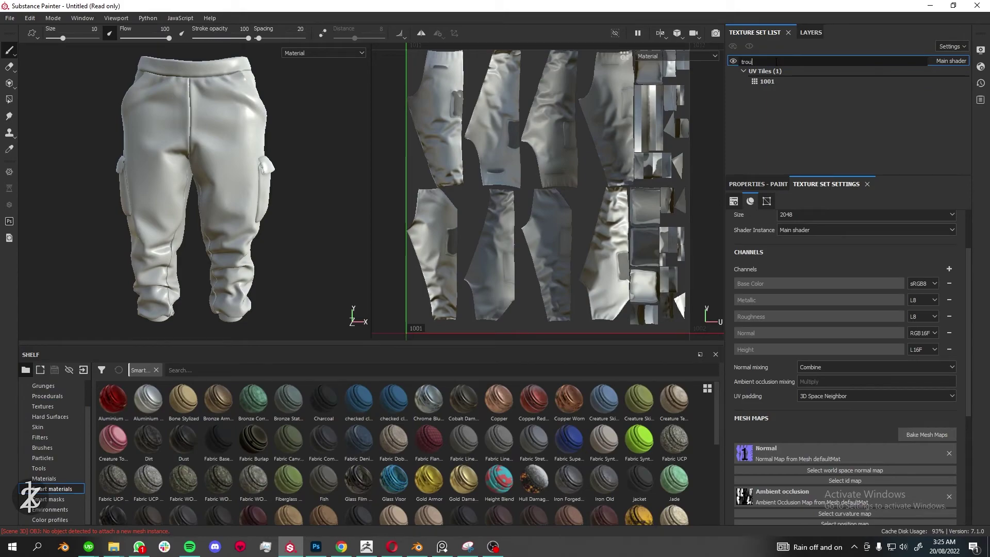
mouse_move(112, 479)
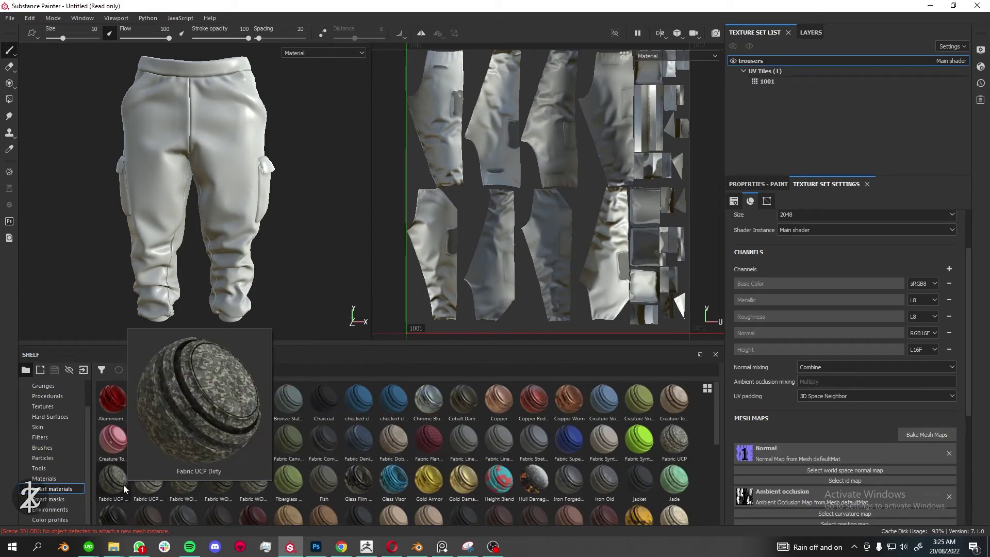
drag(218, 480, 851, 61)
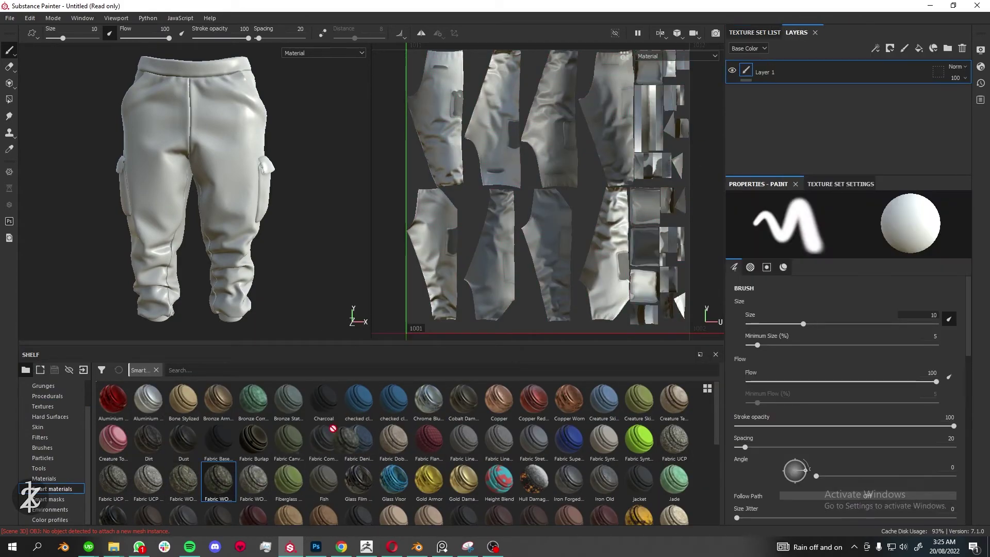
click(962, 49)
click(962, 48)
drag(183, 479, 774, 72)
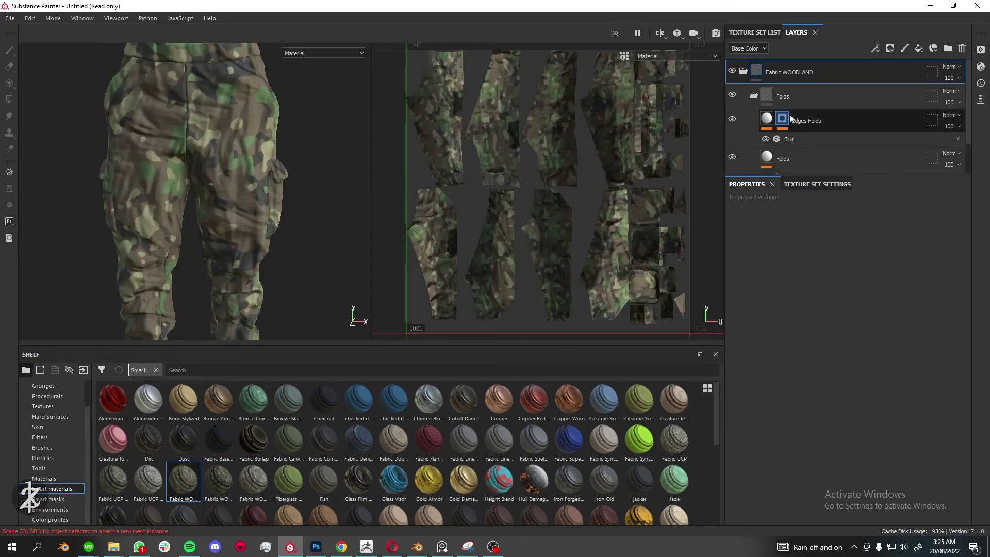
scroll(792, 119, down, 2)
click(768, 157)
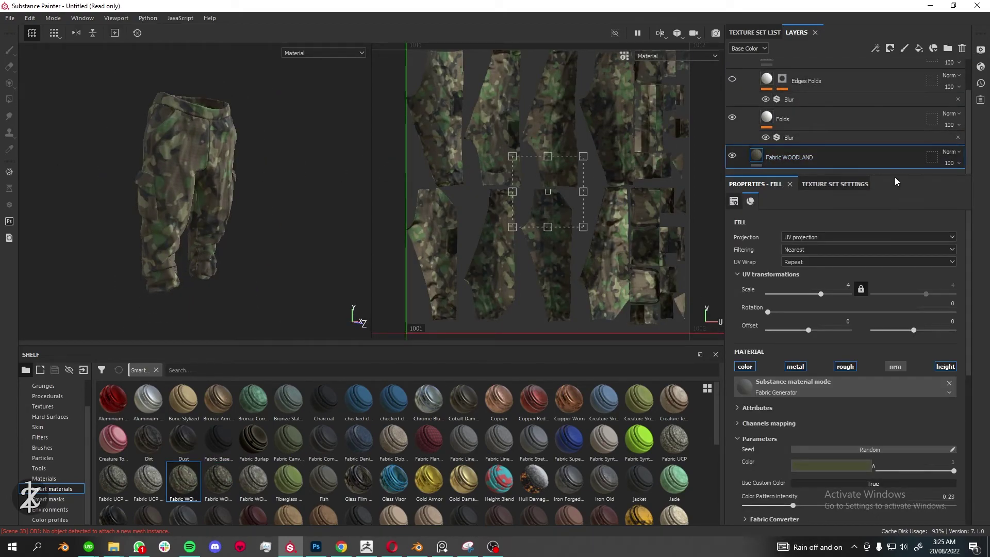
drag(896, 182, 896, 254)
scroll(806, 330, down, 5)
scroll(225, 154, up, 5)
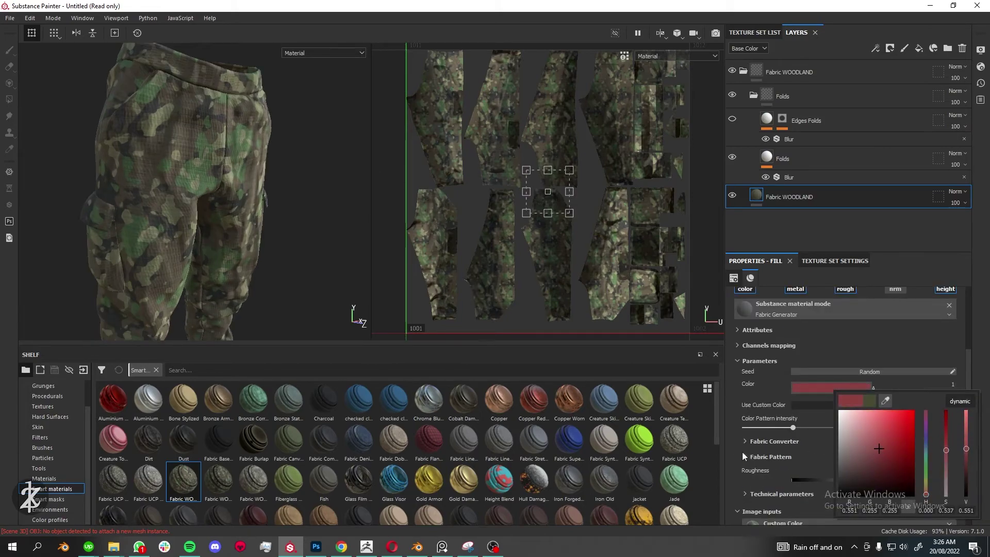
scroll(741, 450, down, 3)
scroll(747, 405, down, 2)
Recolor the camo: Color 01 pink, Color 03 muted red, Color 04 salmon pink
click(819, 394)
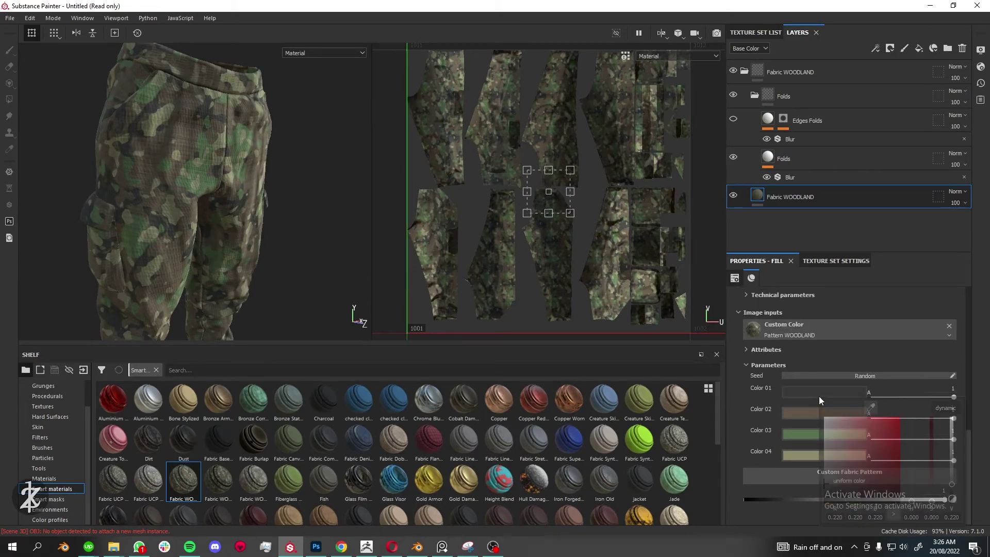
click(850, 444)
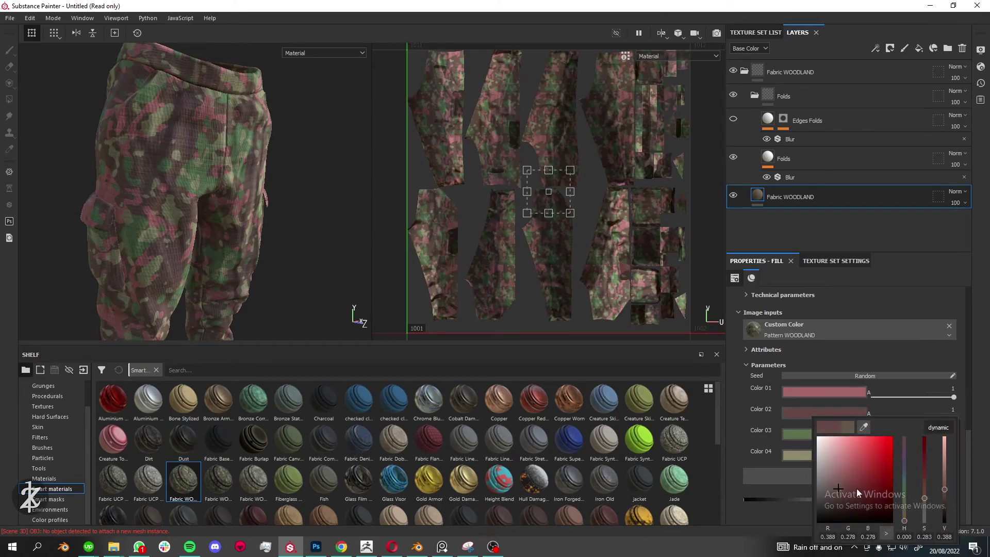
click(824, 434)
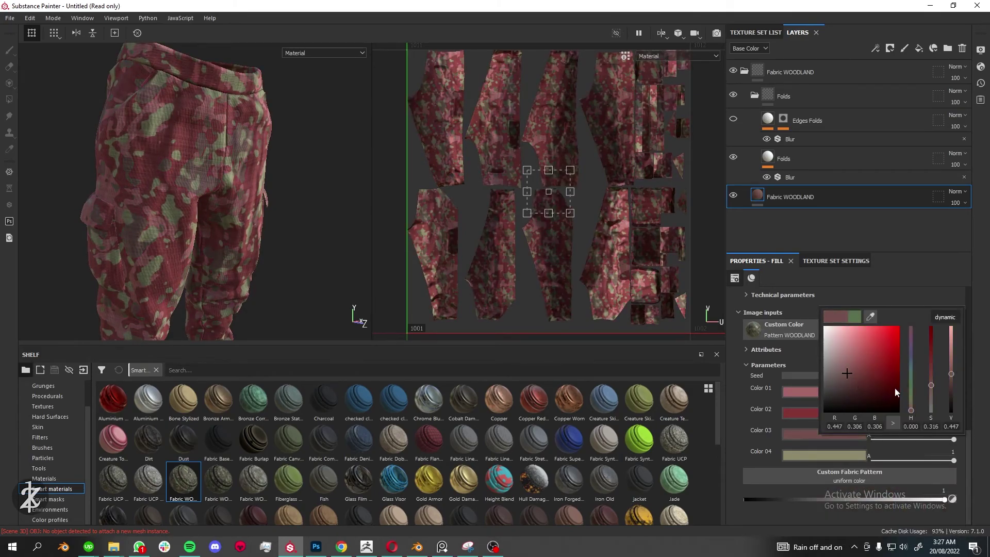
click(824, 455)
drag(844, 392, 835, 382)
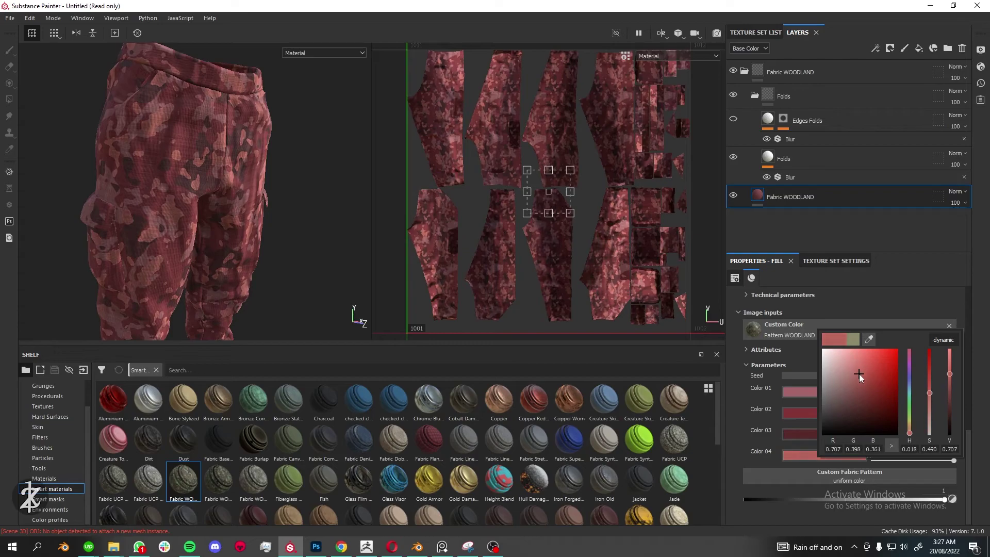
scroll(208, 194, down, 3)
Brighten the camo's Color 02 and Color 03 to stronger reds
click(802, 456)
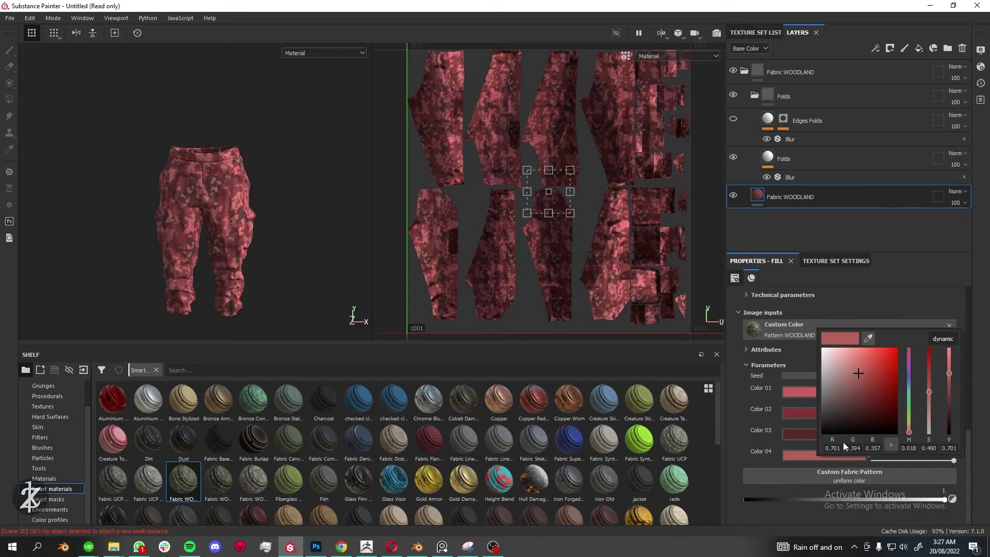
scroll(206, 206, up, 3)
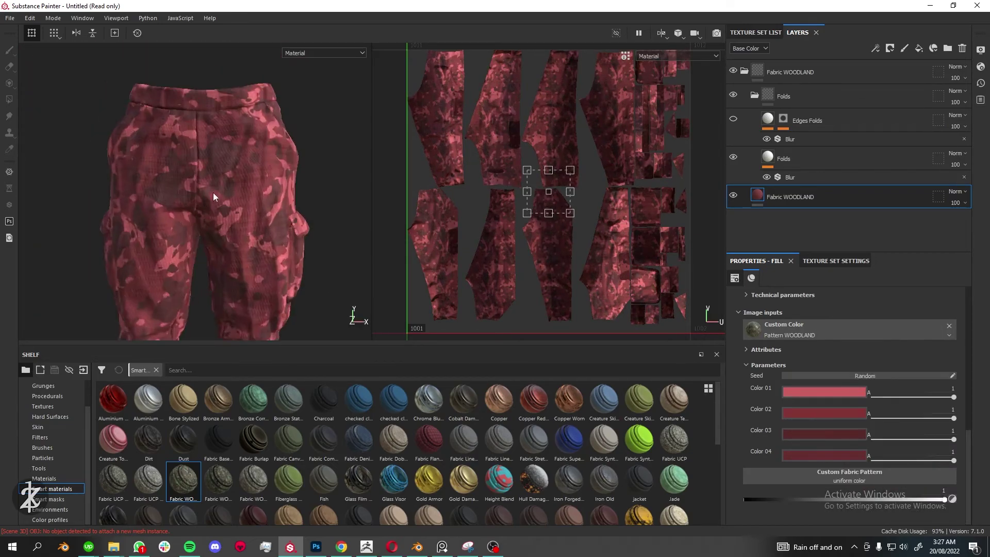
scroll(239, 224, down, 3)
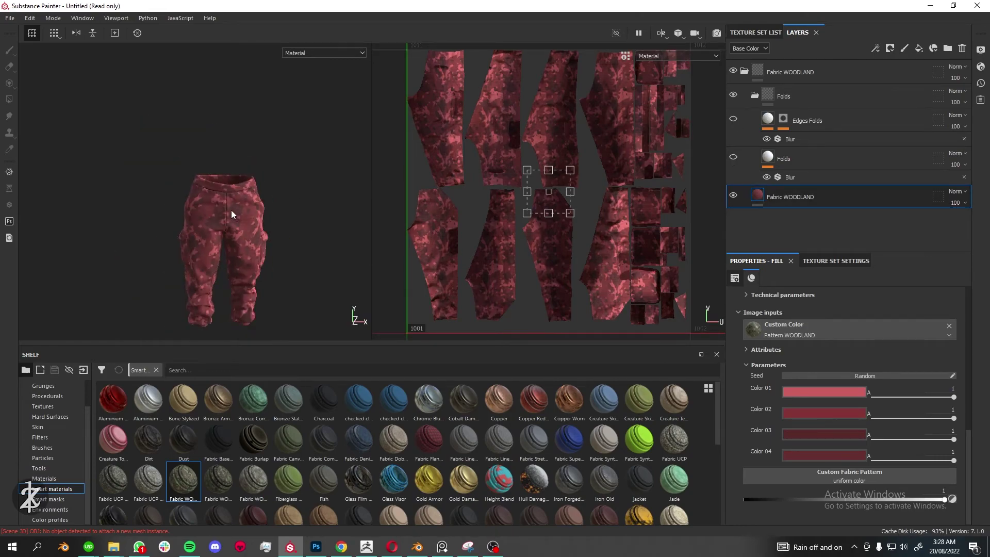
click(824, 392)
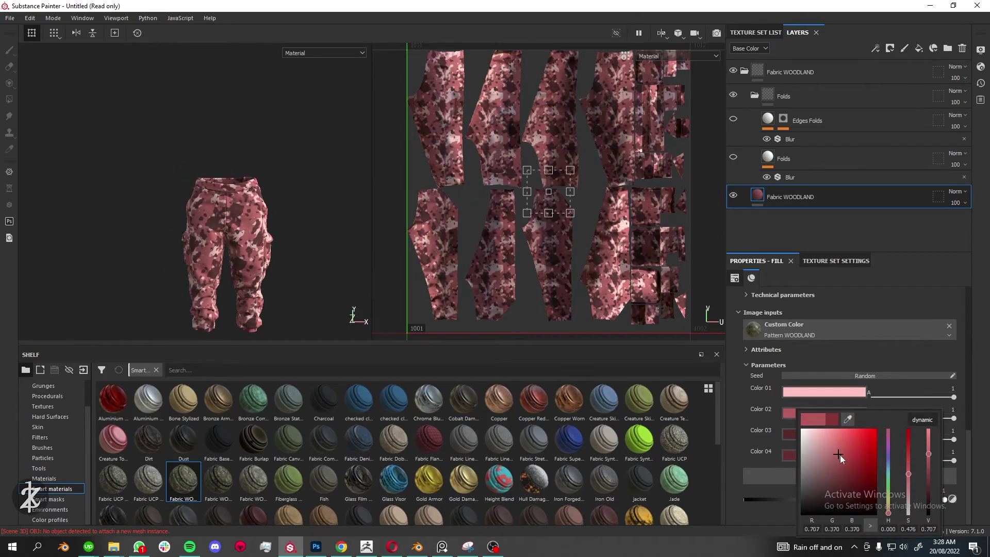
drag(840, 455, 849, 441)
click(791, 411)
click(794, 434)
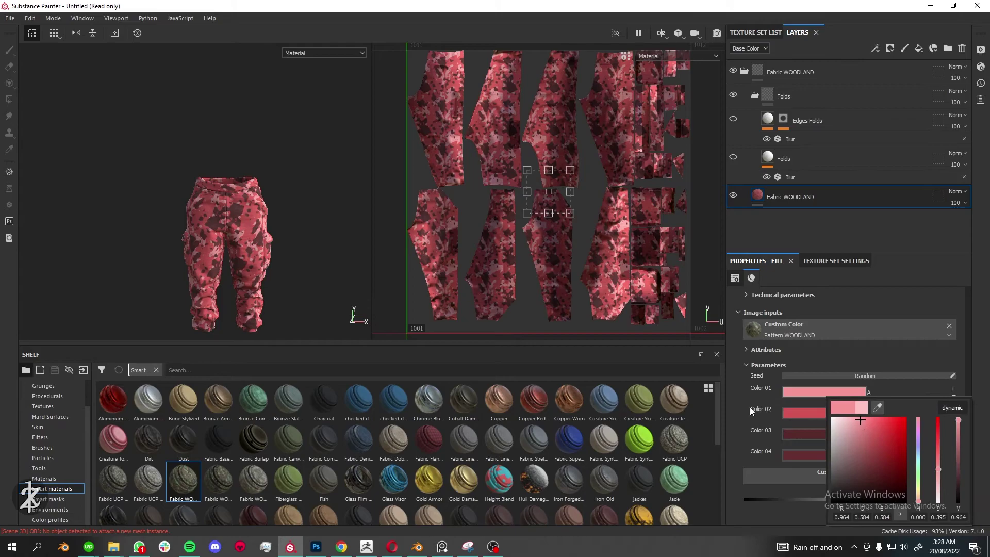
click(875, 363)
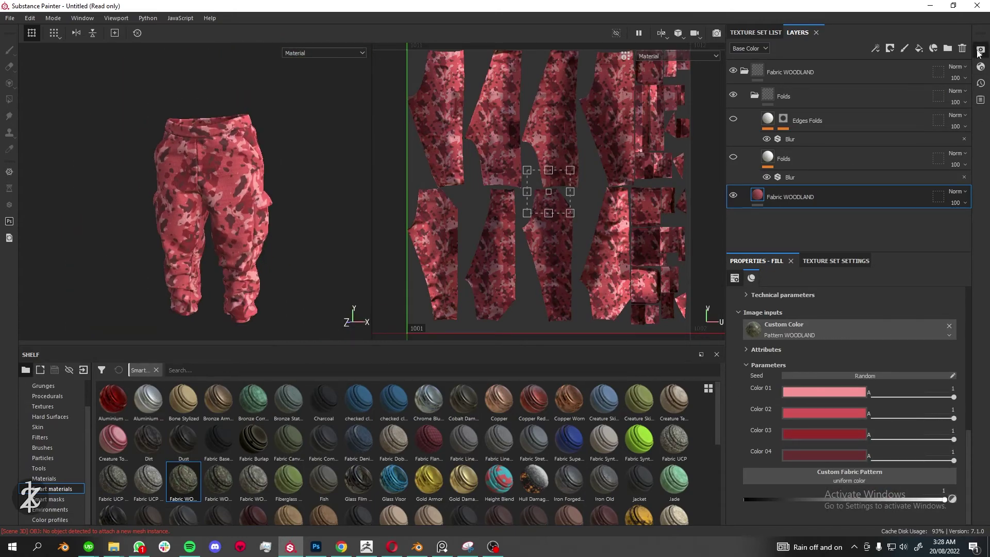
Adjust the viewport display and environment settings
click(981, 50)
click(873, 139)
click(915, 142)
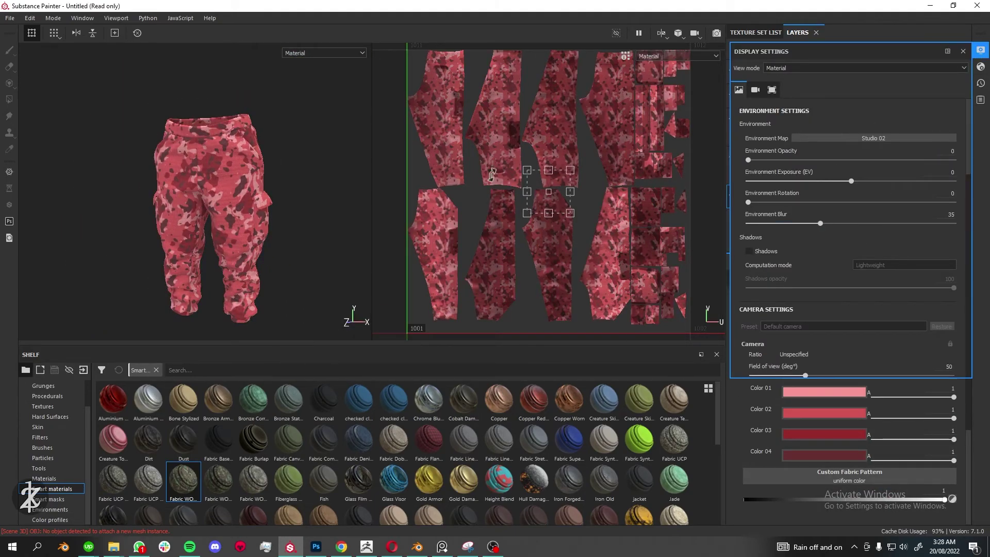
click(981, 50)
click(9, 18)
Export the trousers texture maps as 16-bit PNGs at 4096x4096
click(31, 201)
click(255, 169)
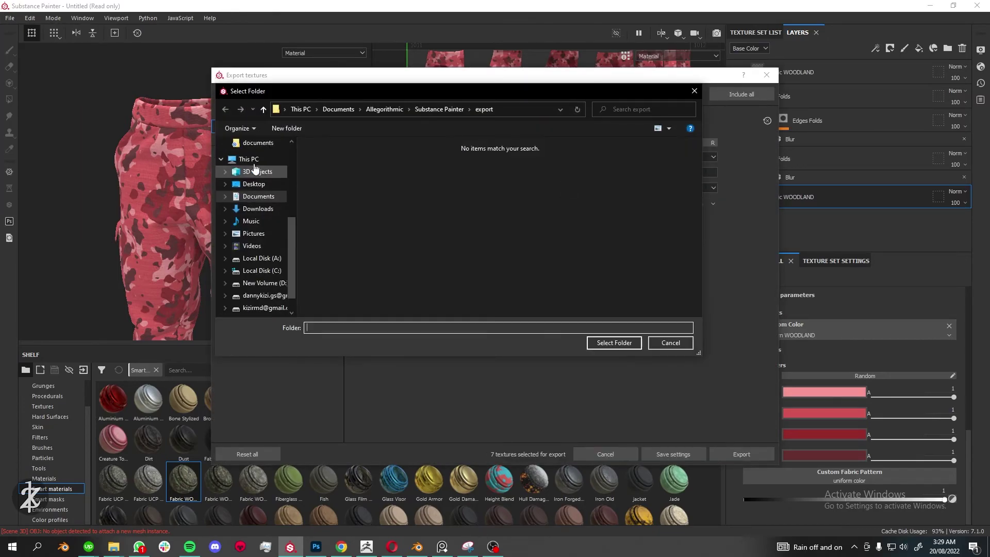
key(Escape)
click(308, 140)
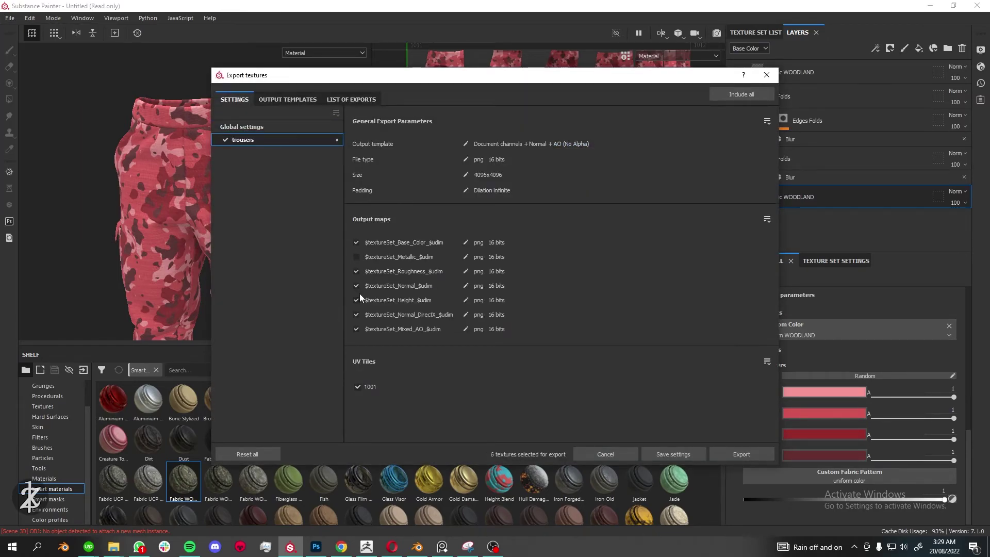
click(742, 454)
click(664, 459)
Save the trousers project under a new name
click(9, 18)
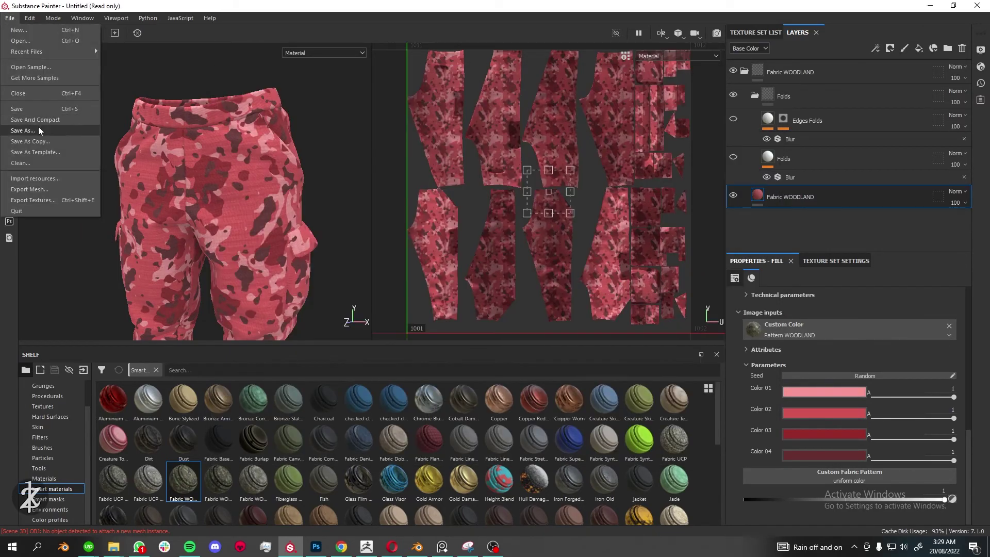
click(23, 131)
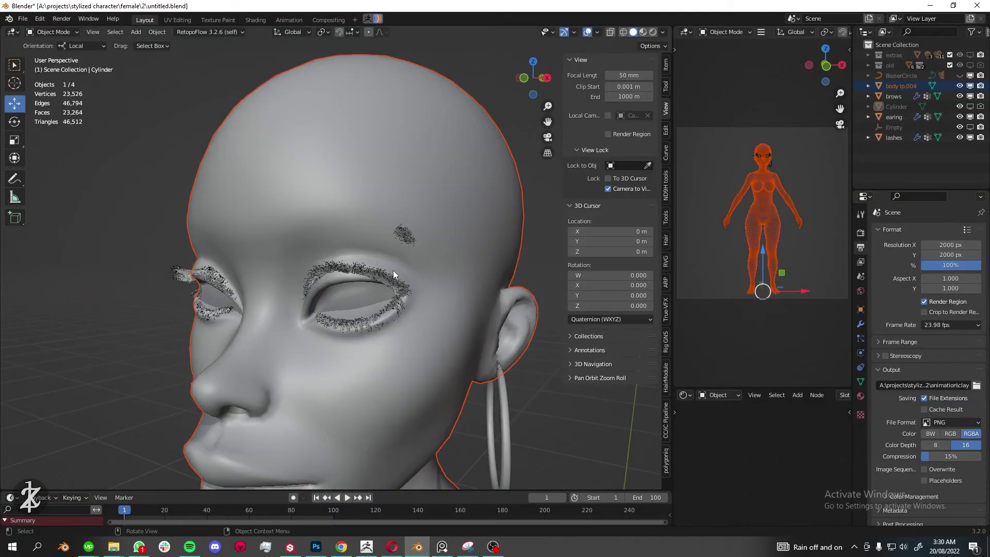
click(405, 235)
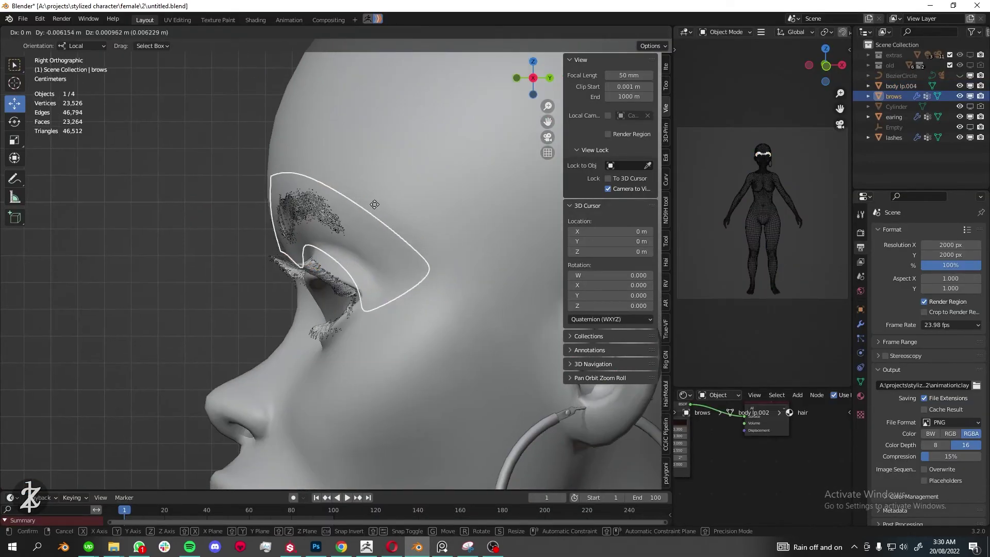
Move the eyebrows to a new position and select the eyelashes, showing their particle settings
key(g)
click(451, 196)
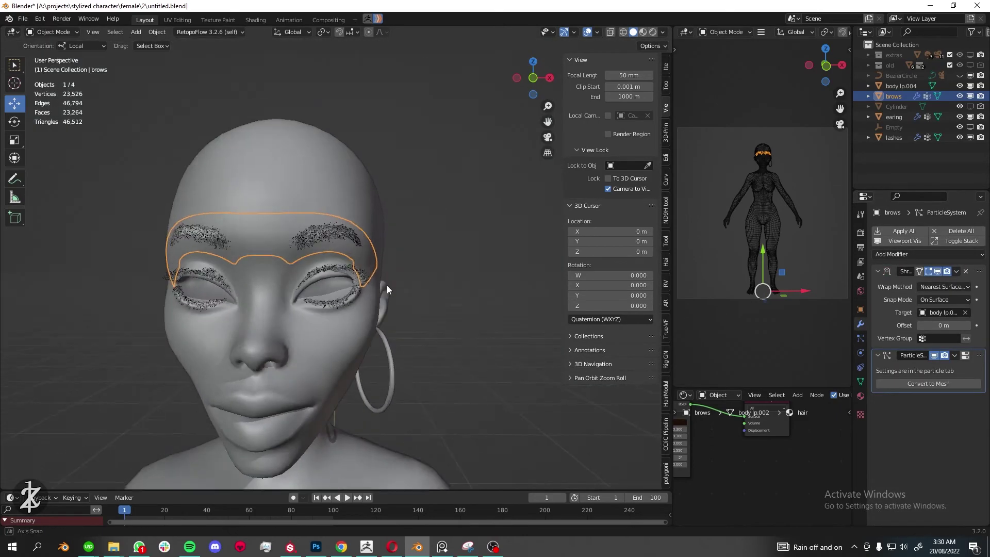
click(893, 137)
key(KP_Decimal)
click(860, 382)
click(860, 338)
Sculpt the lashes in Sculpt Mode with Elastic Deform so they follow the eyelid
middle_drag(464, 258, 309, 232)
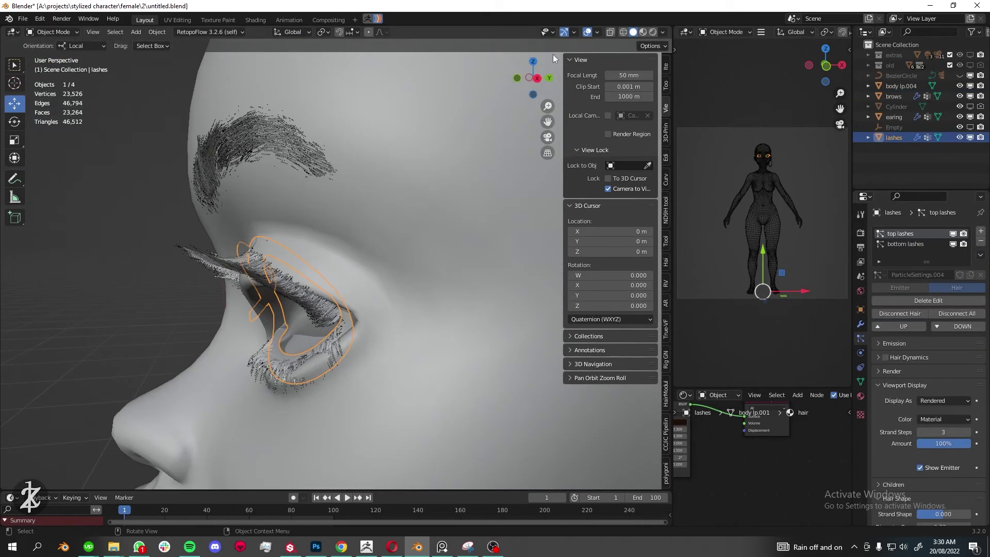
click(52, 32)
click(53, 71)
scroll(222, 330, up, 3)
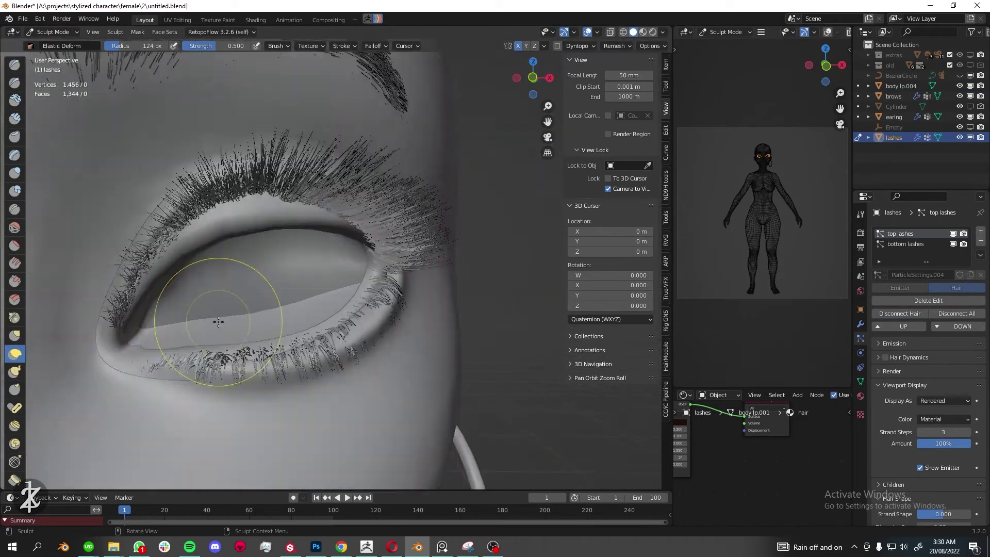
mouse_move(222, 330)
middle_down()
mouse_move(206, 257)
mouse_move(232, 300)
middle_up()
scroll(201, 253, up, 3)
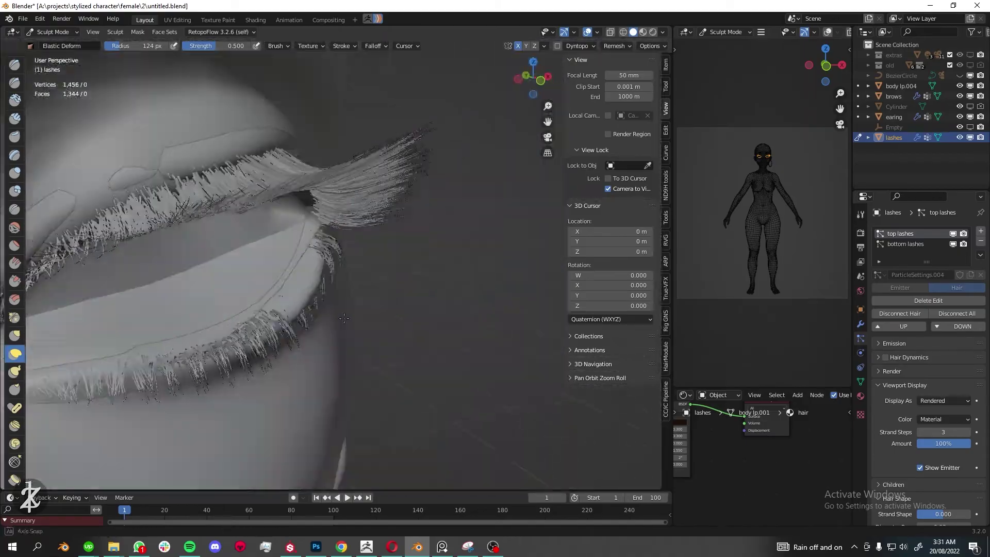
scroll(232, 300, up, 3)
scroll(232, 300, down, 3)
scroll(212, 195, down, 3)
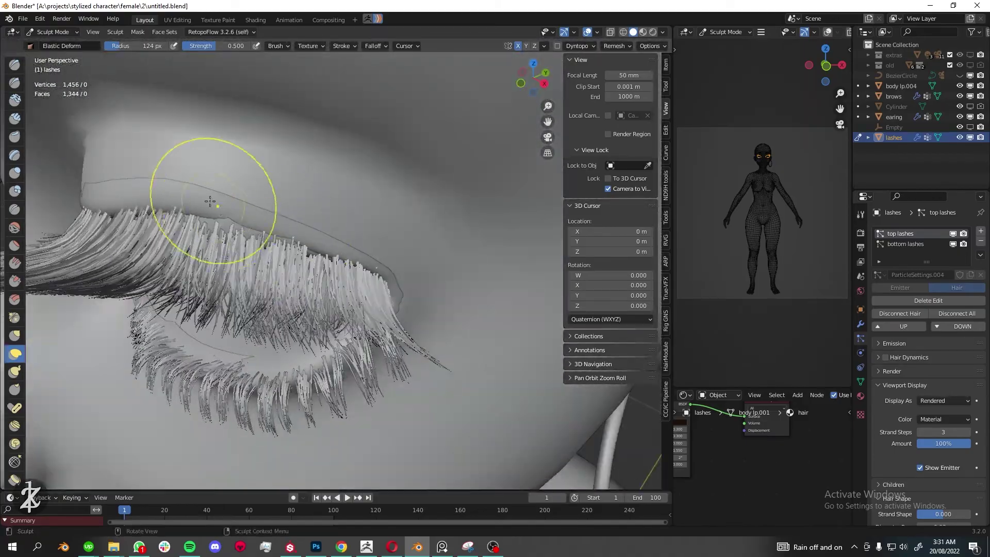
mouse_move(212, 194)
middle_down()
mouse_move(436, 237)
mouse_move(326, 287)
mouse_move(459, 364)
mouse_move(254, 312)
mouse_move(310, 288)
mouse_move(419, 310)
mouse_move(381, 350)
mouse_move(387, 394)
mouse_move(354, 412)
mouse_move(351, 318)
middle_up()
scroll(460, 365, up, 3)
scroll(371, 293, down, 1)
scroll(350, 318, down, 5)
Refine the lashes from a side view, then hide their base mesh by unchecking Show Emitter
key(ctrl+Tab)
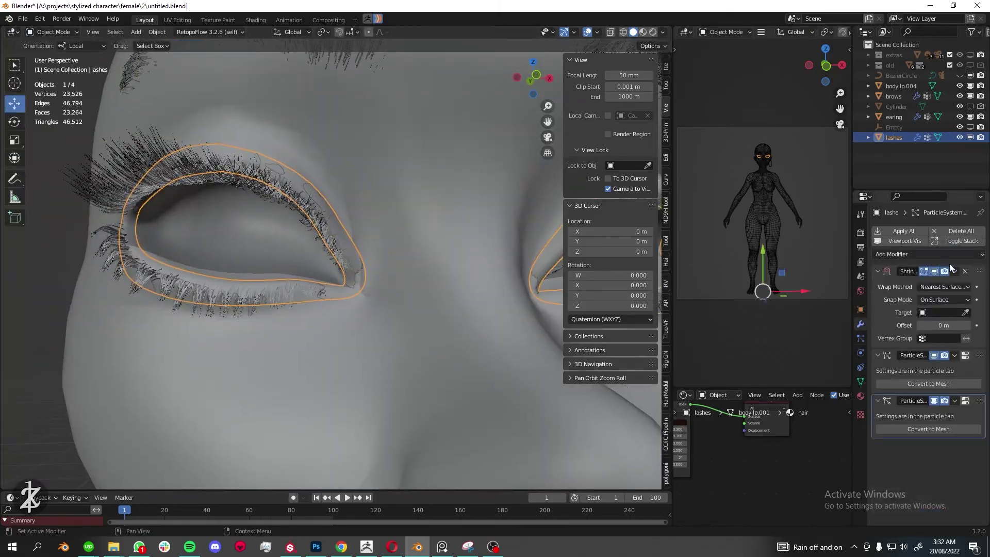
mouse_move(309, 288)
middle_down()
mouse_move(221, 270)
mouse_move(77, 66)
mouse_move(379, 250)
mouse_move(287, 111)
mouse_move(232, 206)
mouse_move(259, 238)
mouse_move(232, 258)
mouse_move(221, 287)
mouse_move(270, 296)
middle_up()
key(ctrl+Tab)
scroll(77, 66, up, 4)
scroll(278, 196, down, 4)
scroll(380, 249, up, 4)
scroll(232, 258, down, 3)
scroll(232, 257, up, 4)
scroll(269, 296, down, 5)
click(860, 338)
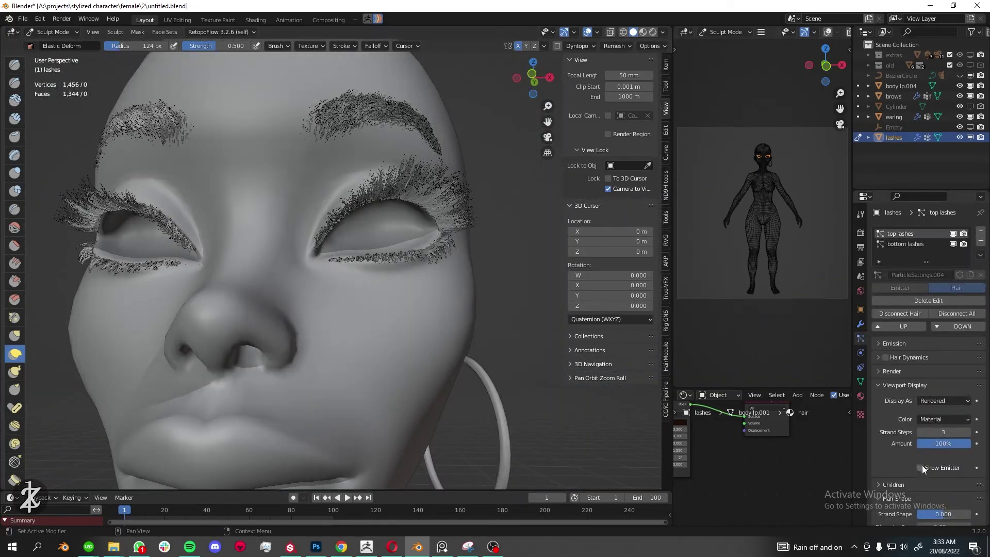
click(22, 19)
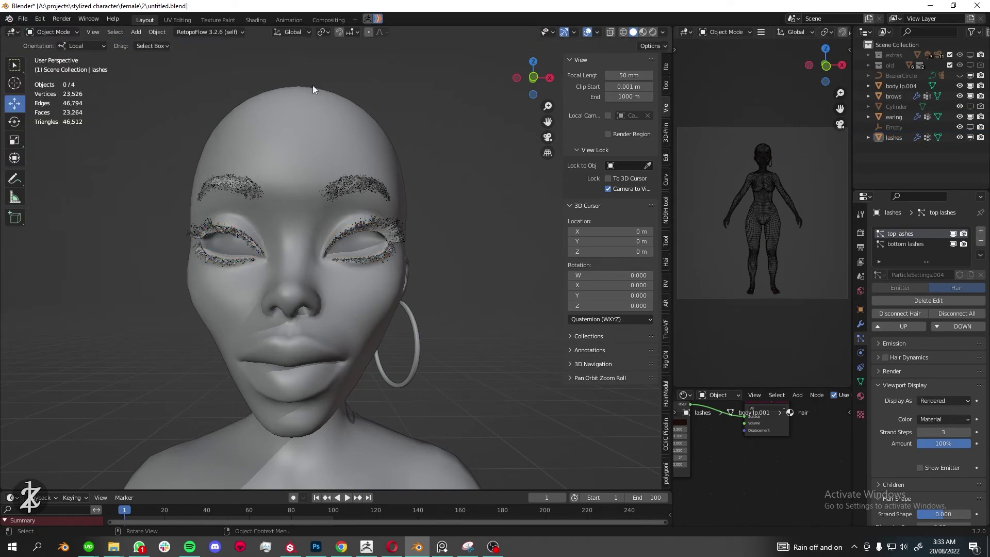
Import the eye lp and jacket lp OBJ models
click(23, 18)
click(153, 268)
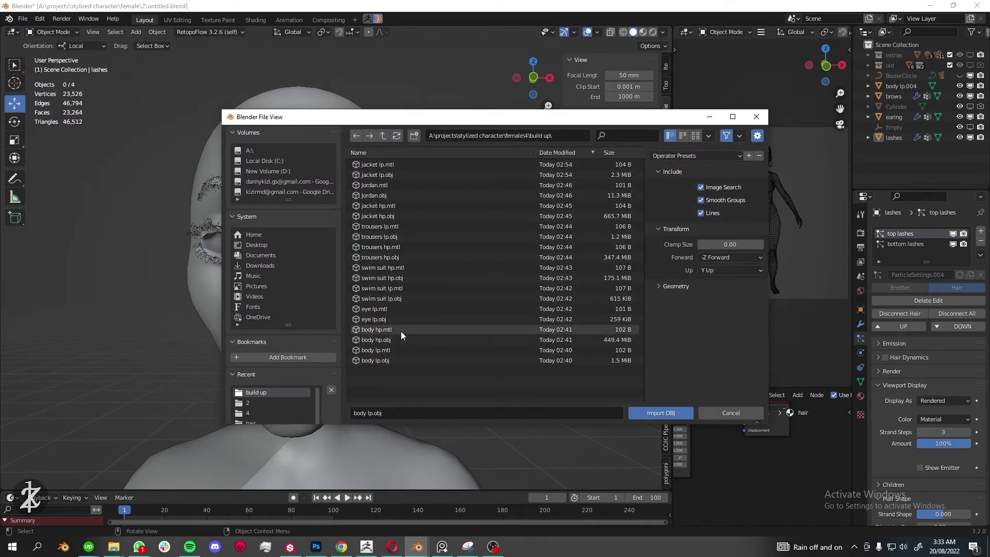
double_click(374, 320)
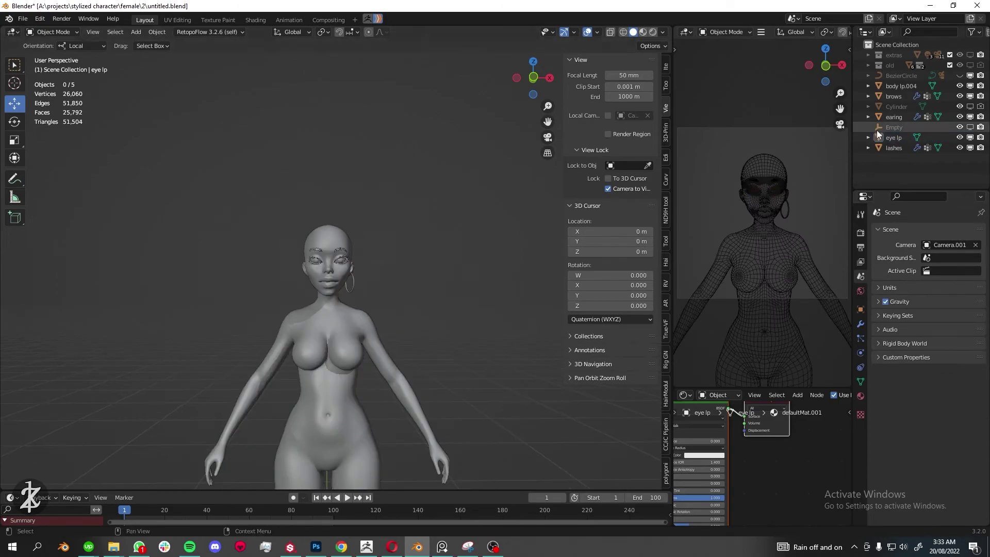
click(22, 19)
click(153, 268)
double_click(399, 171)
right_click(391, 363)
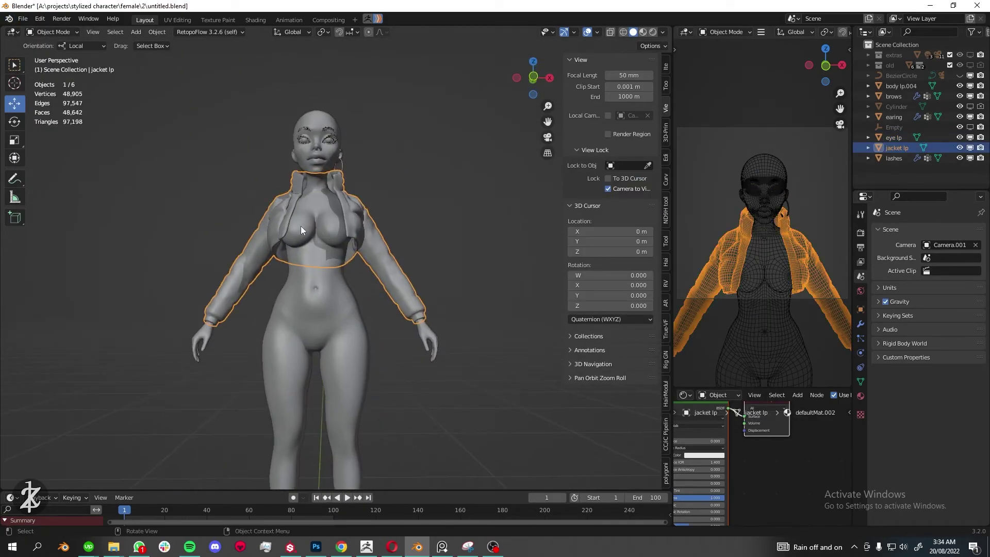
Import the jordan shoe model, shade it smooth and add a Subdivision Surface modifier
click(23, 18)
click(153, 268)
double_click(394, 199)
scroll(344, 286, down, 4)
scroll(344, 285, up, 4)
right_click(286, 304)
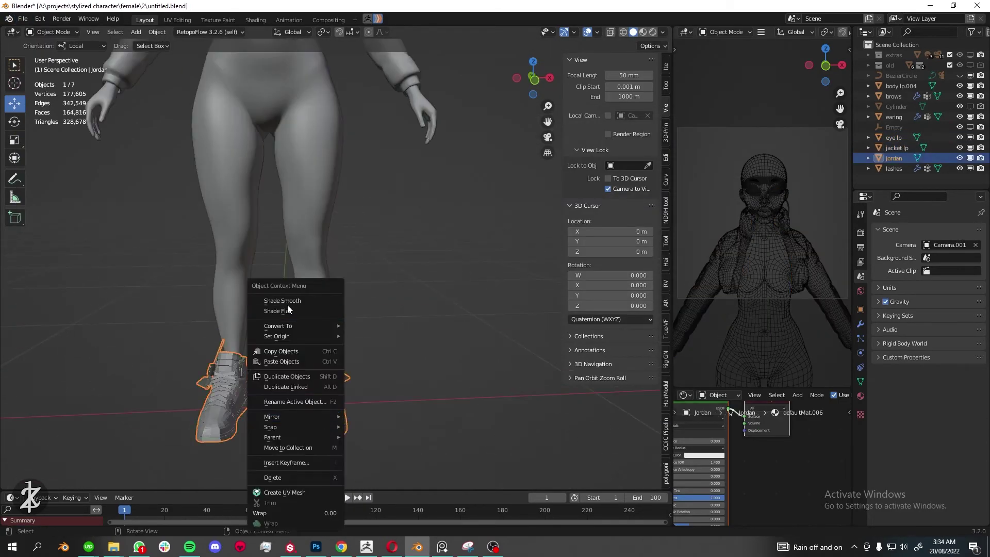
scroll(395, 298, up, 3)
scroll(394, 298, up, 3)
click(860, 324)
click(928, 231)
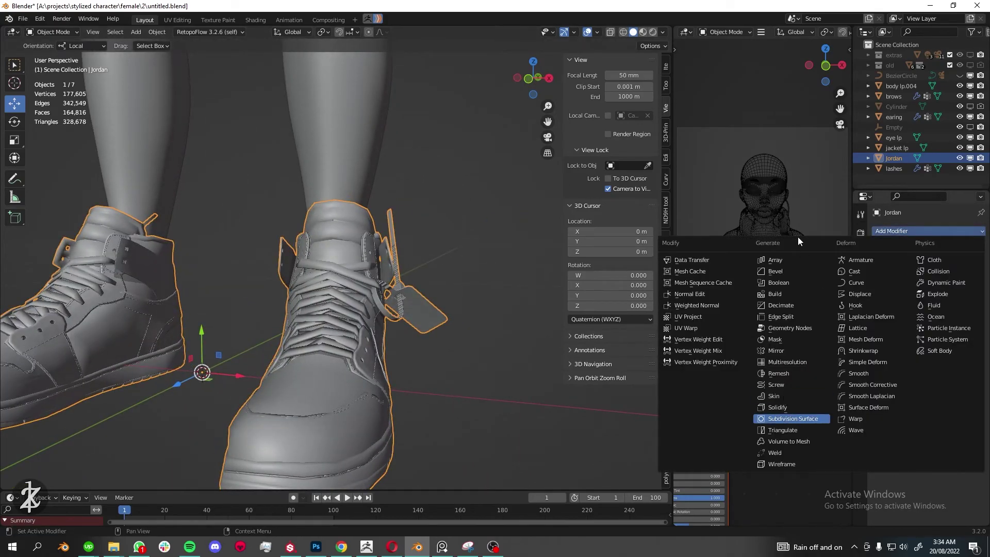
click(792, 419)
Deselect everything and import two more OBJ models, including trousers lp
scroll(361, 258, down, 5)
scroll(286, 200, up, 3)
key(alt+a)
click(22, 18)
click(153, 267)
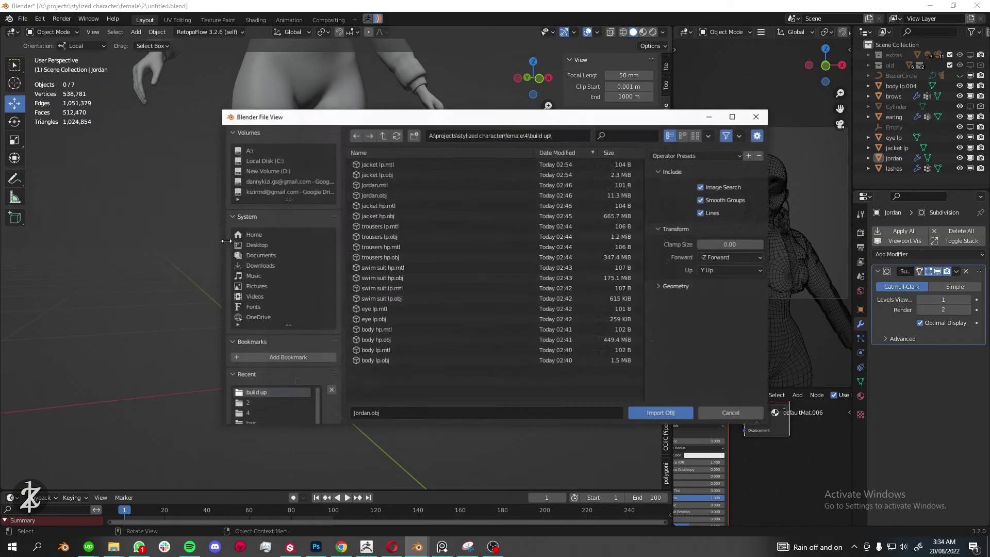
double_click(418, 216)
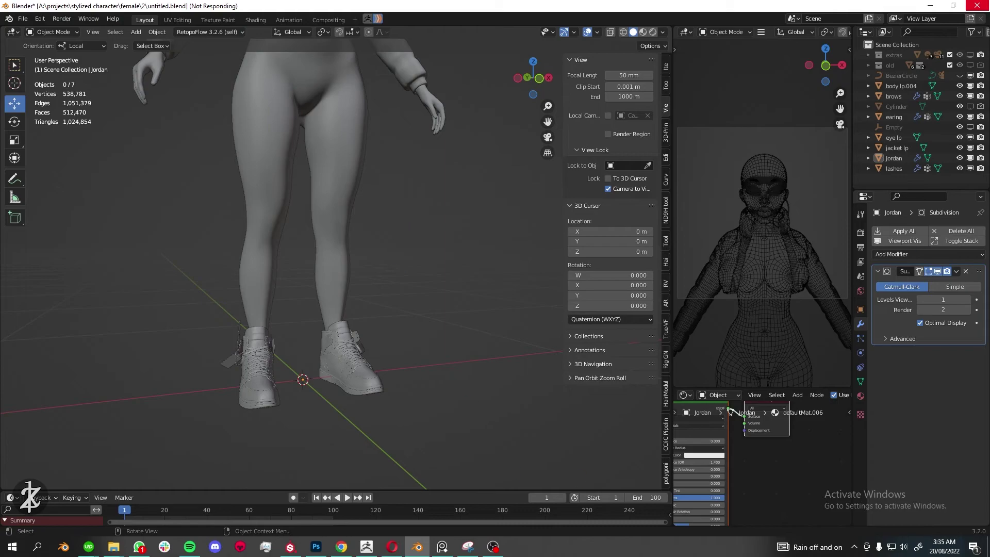
click(22, 18)
click(119, 222)
double_click(389, 234)
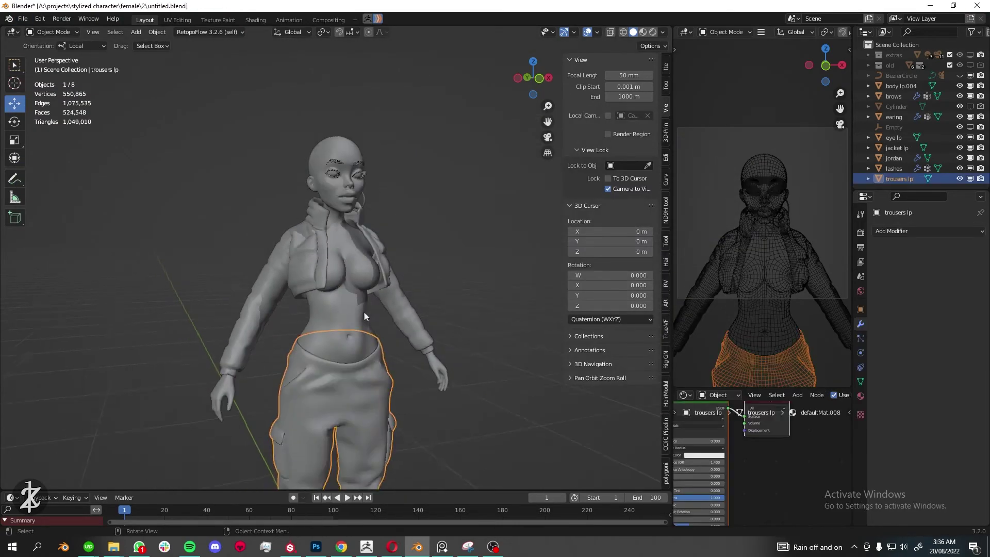
scroll(371, 320, down, 4)
Import the swim suit lp model, then cancel one further OBJ import
click(23, 18)
click(149, 268)
double_click(407, 299)
scroll(340, 271, up, 4)
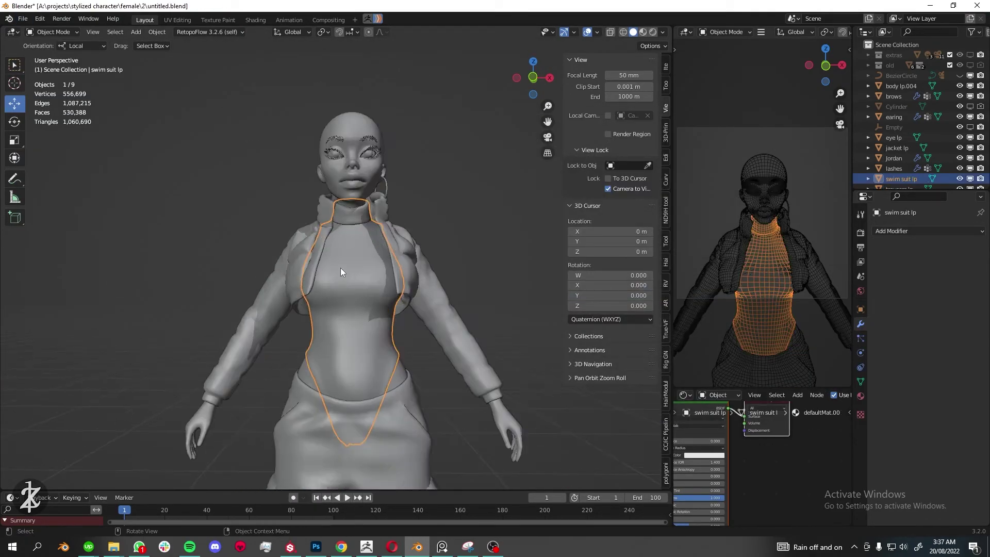
scroll(340, 272, down, 4)
click(361, 254)
click(23, 19)
click(149, 268)
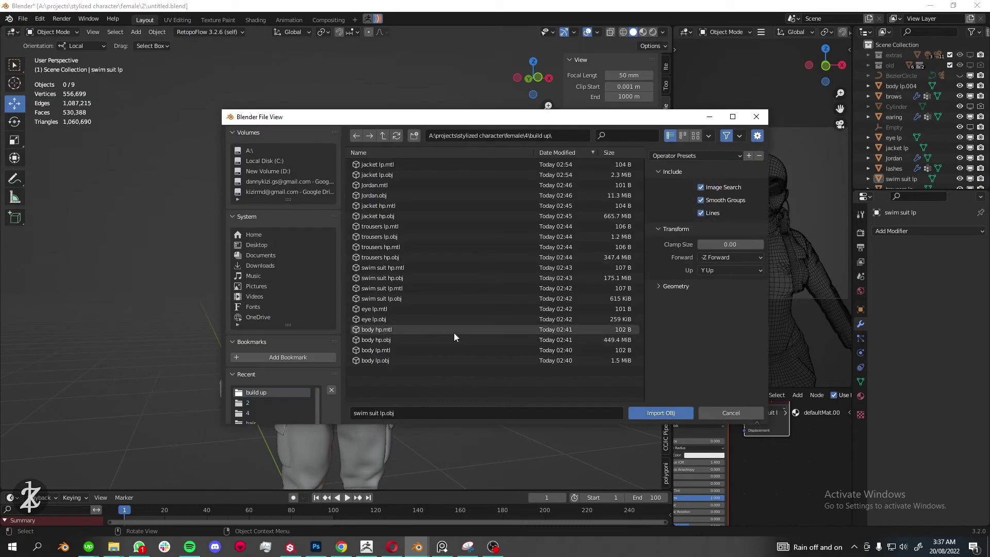
click(739, 415)
scroll(371, 294, up, 5)
mouse_move(371, 294)
middle_down()
mouse_move(435, 289)
mouse_move(466, 272)
mouse_move(400, 283)
middle_up()
Move the earring along its local X axis
click(452, 276)
middle_drag(290, 298, 379, 305)
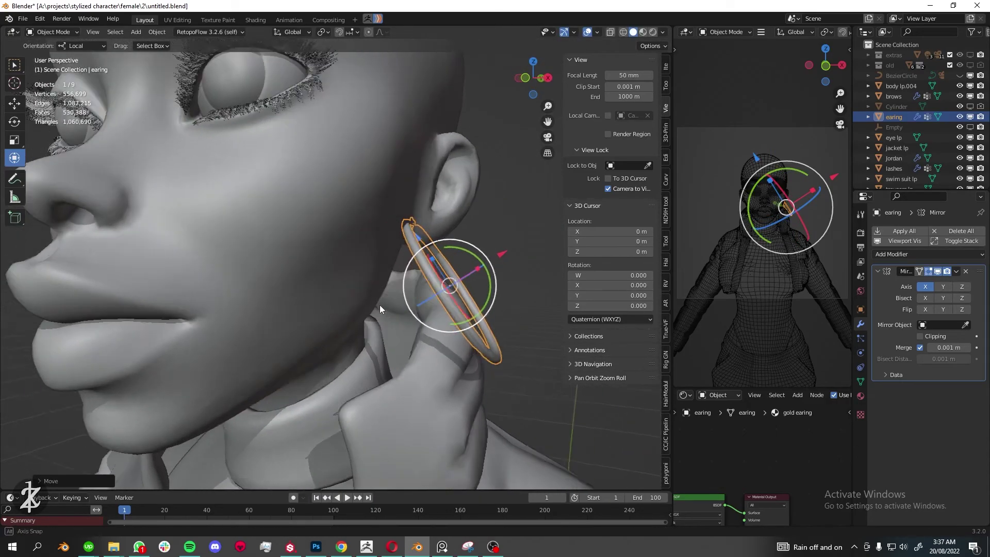
key(g)
key(x)
click(490, 266)
scroll(322, 255, down, 5)
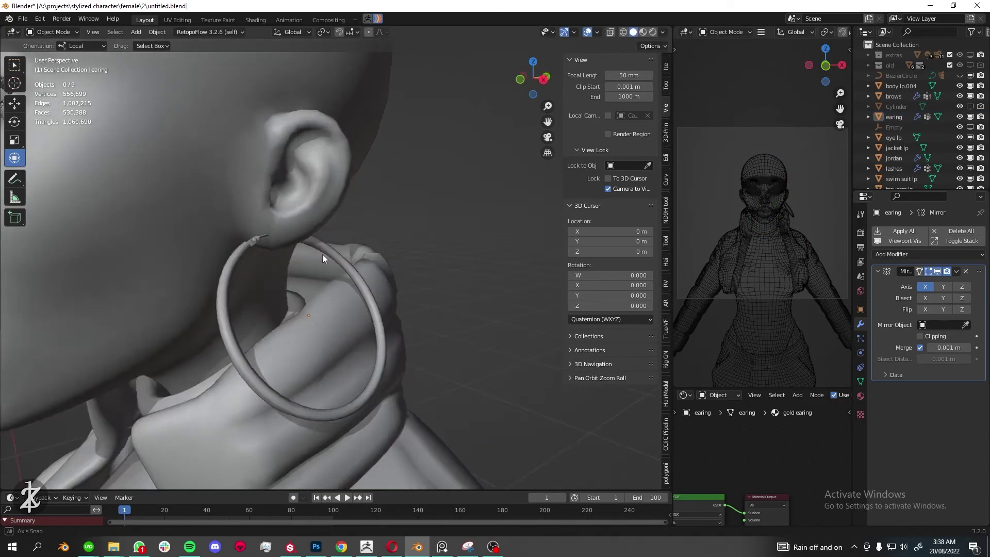
Rotate the earring around its local Z axis, then deselect it
middle_drag(323, 254, 400, 276)
click(342, 311)
mouse_move(343, 311)
middle_down()
mouse_move(456, 253)
mouse_move(449, 284)
mouse_move(481, 267)
mouse_move(289, 268)
mouse_move(333, 281)
mouse_move(373, 220)
mouse_move(413, 224)
mouse_move(396, 298)
middle_up()
click(449, 284)
scroll(464, 273, up, 3)
key(r)
key(z)
click(332, 281)
key(alt+a)
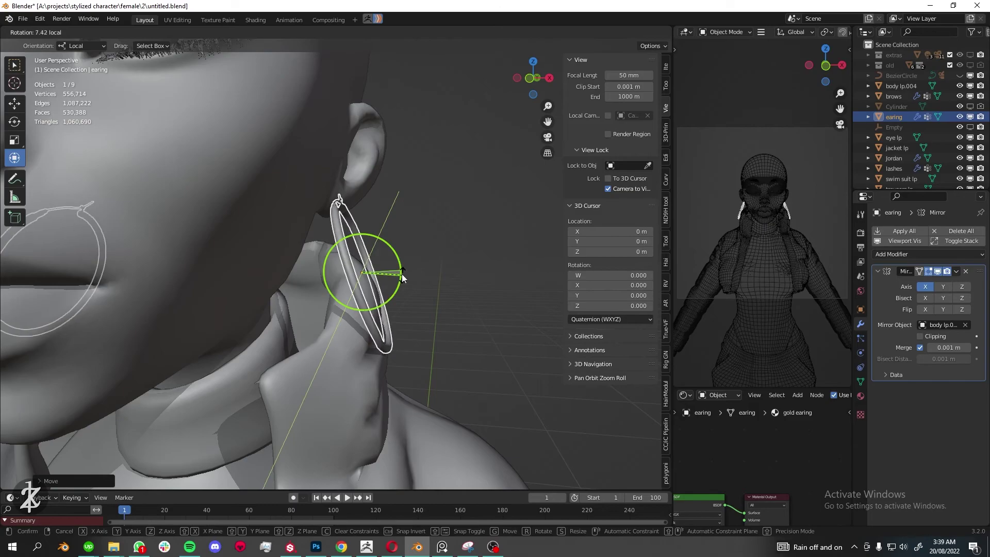
Enlarge the rendered preview and purge unused data from the file
click(403, 278)
scroll(438, 241, down, 5)
scroll(358, 316, down, 3)
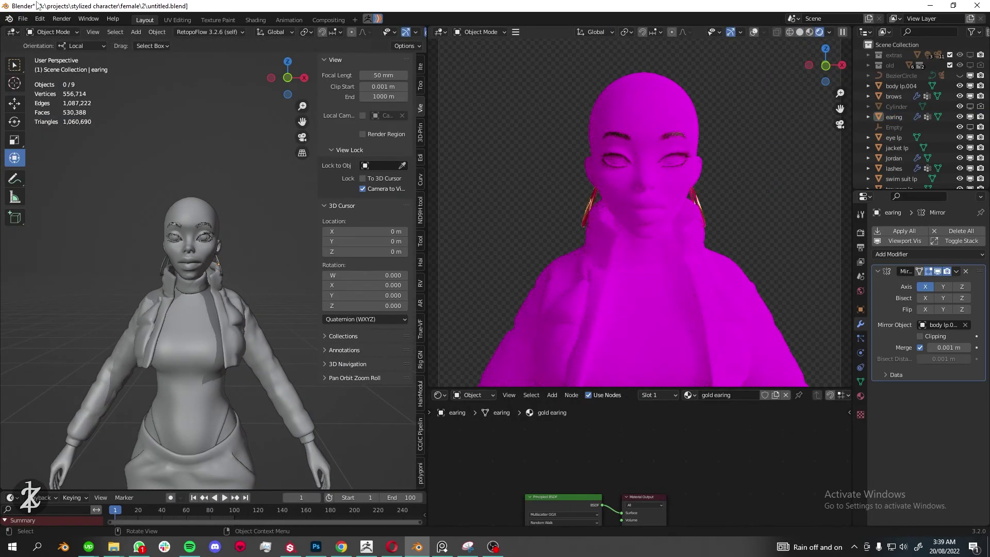
click(23, 19)
click(227, 217)
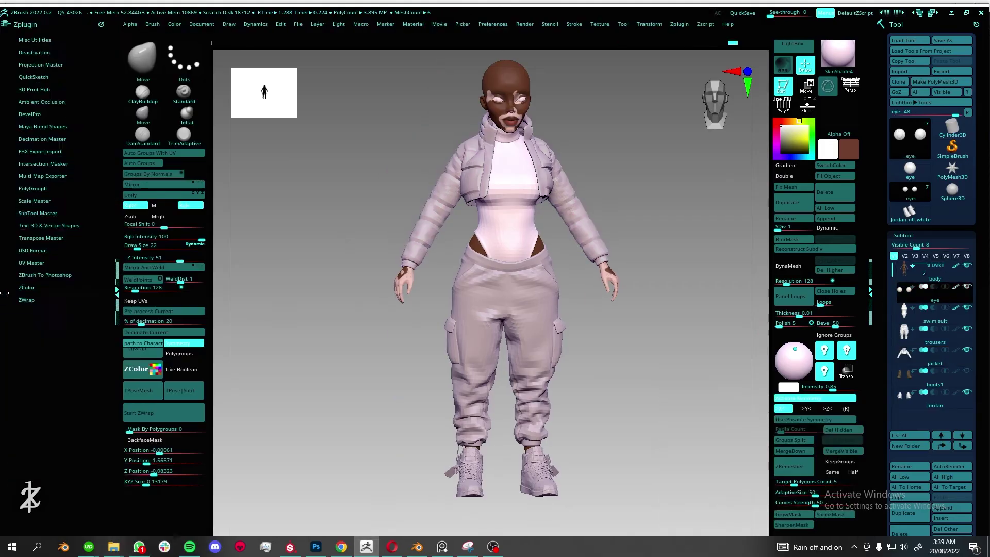
In ZBrush, create all maps with Multi Map Exporter and save them as rockbody
click(43, 176)
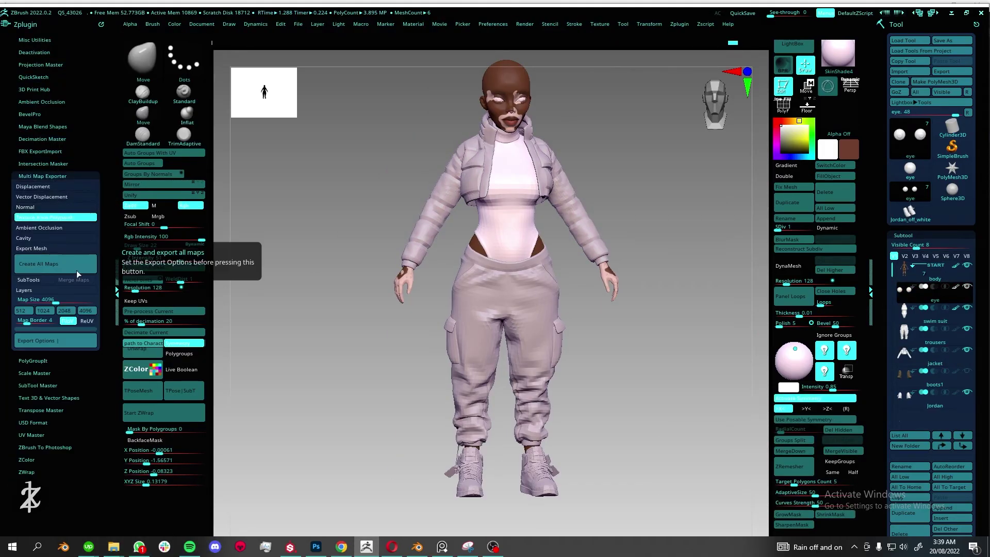
click(76, 268)
click(654, 380)
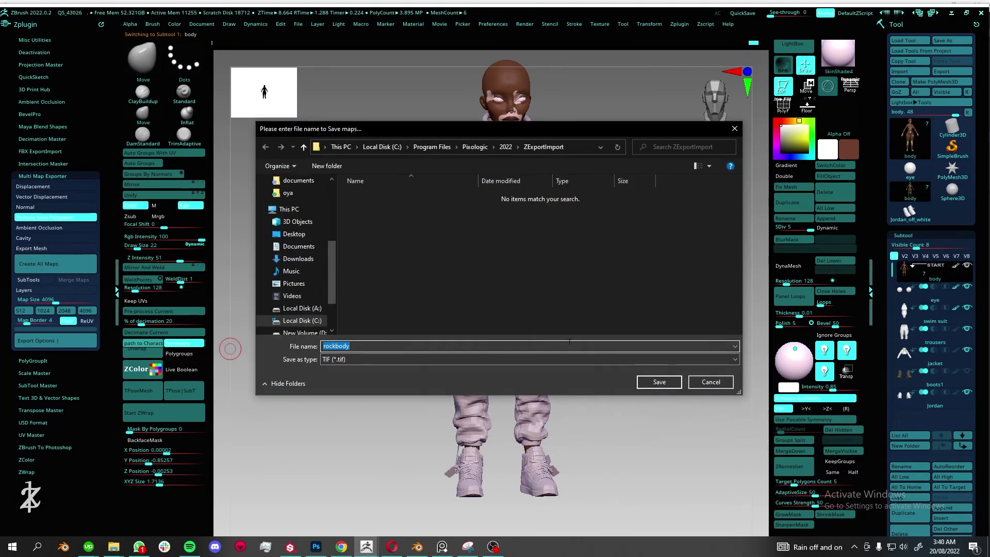
click(648, 382)
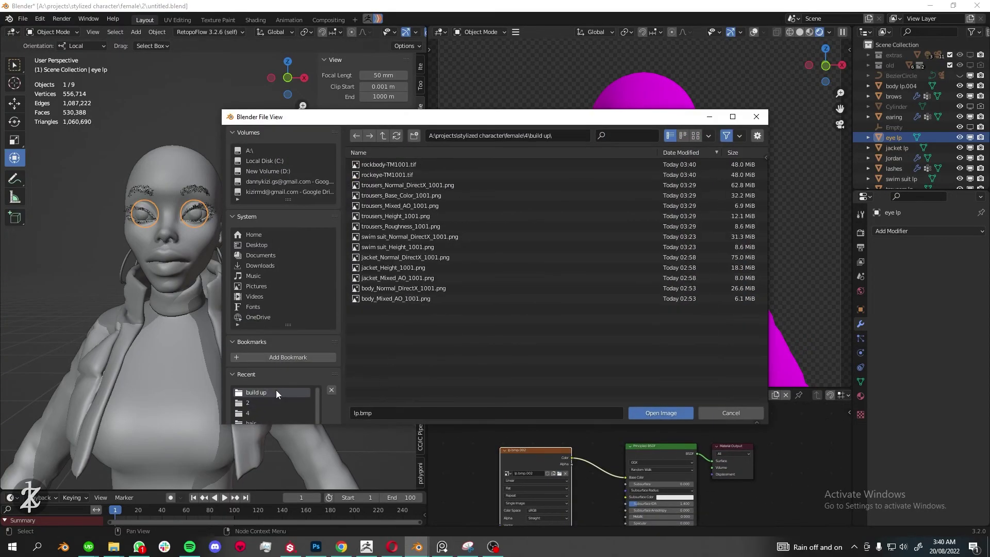
Load rockeye TIF into the eye image node, rename its material 'eye', and purge unused data
double_click(516, 175)
scroll(671, 155, up, 5)
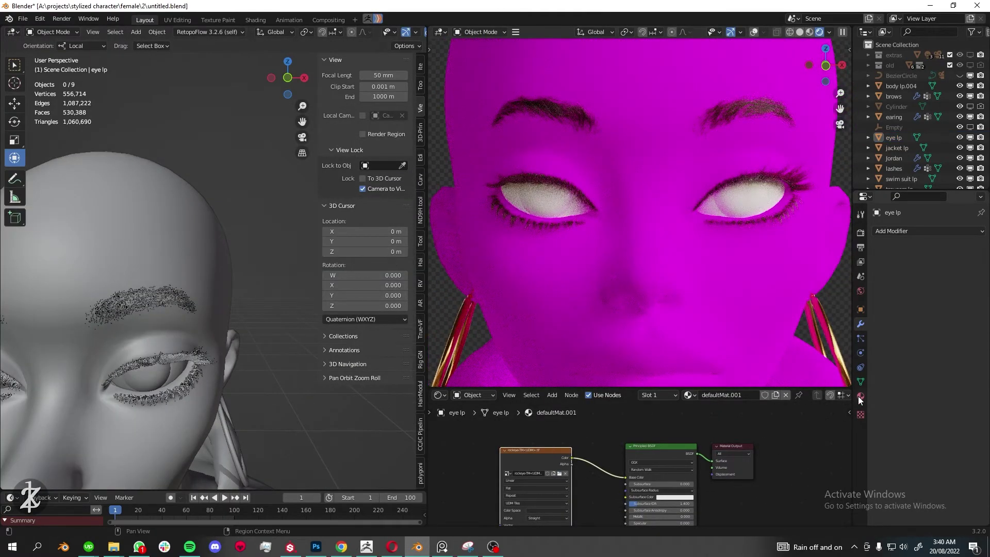
click(860, 395)
click(878, 275)
double_click(908, 234)
text(eye.001)
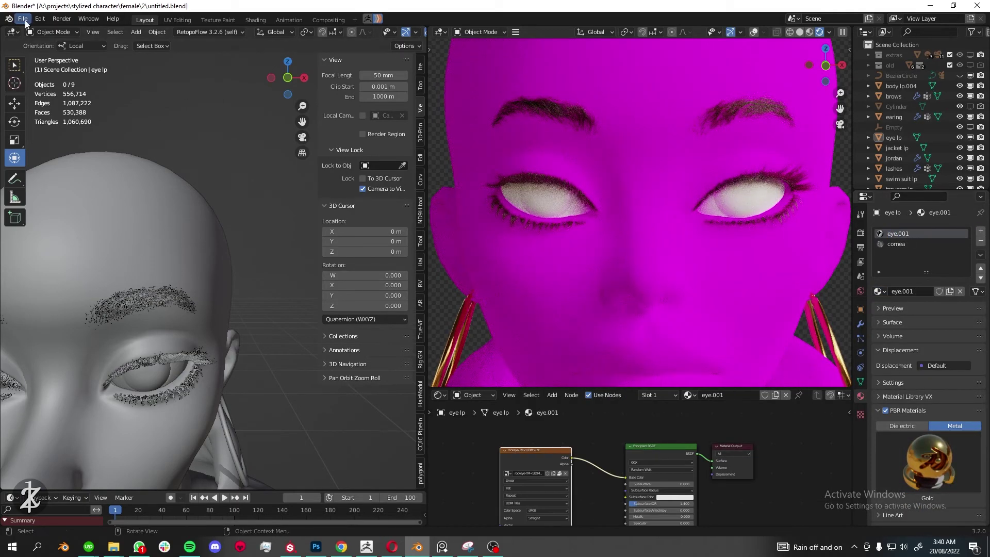
click(25, 23)
click(151, 197)
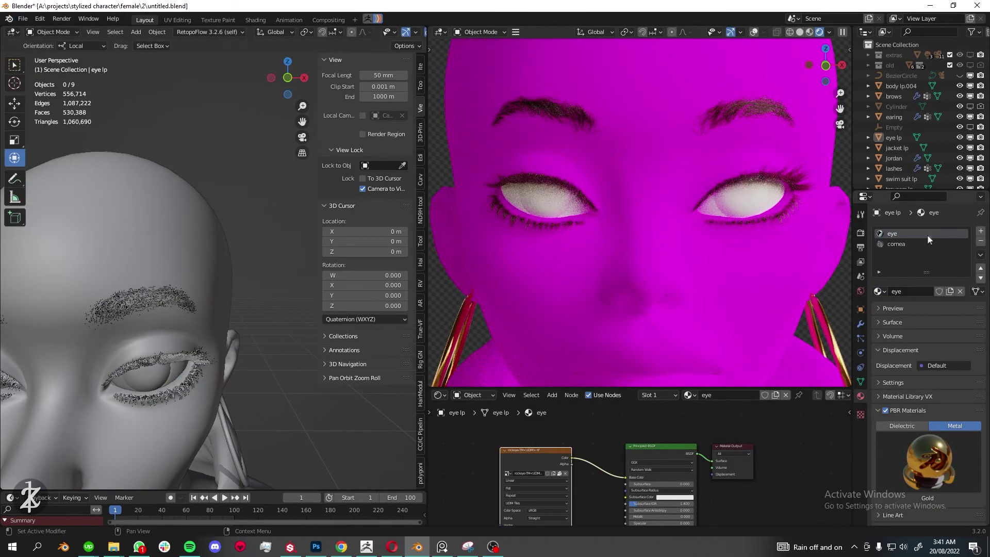
Select the cornea slot's geometry in Edit Mode, save the file, and return to Object Mode
click(908, 244)
key(Tab)
middle_drag(154, 309, 77, 336)
key(alt+a)
key(ctrl+s)
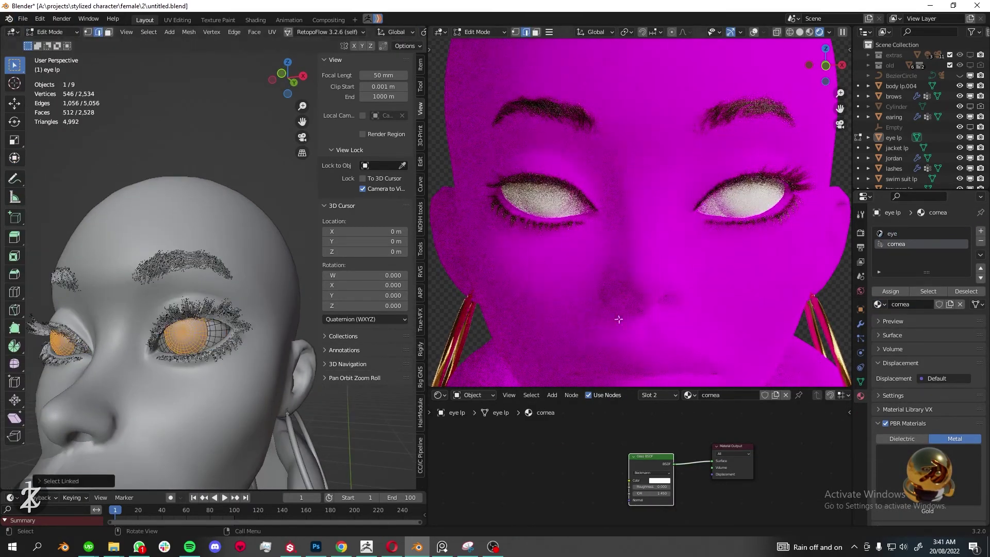
key(Tab)
key(alt+a)
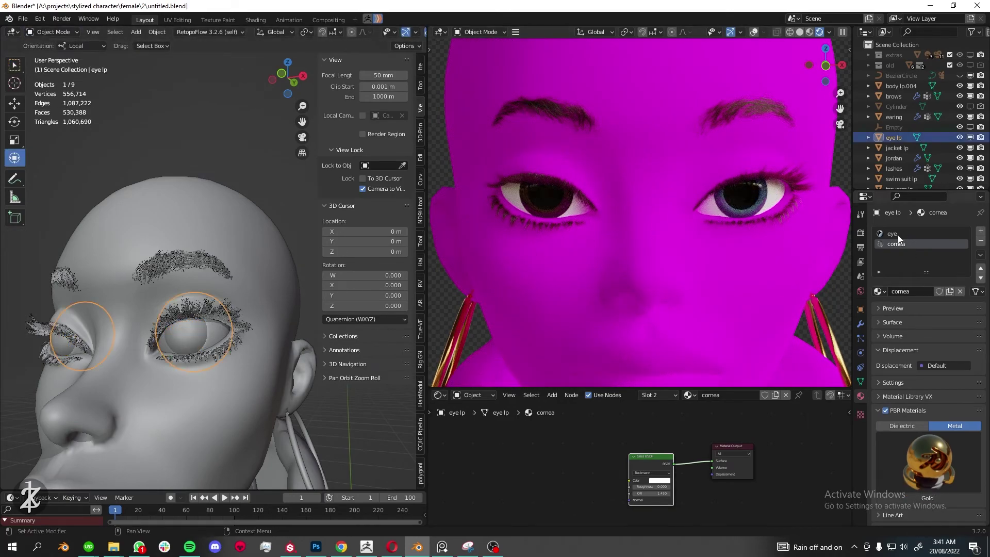
Insert a Hue/Saturation node before the eye Base Color, then open the body's rockbody texture
click(898, 235)
click(638, 420)
click(644, 443)
scroll(645, 451, up, 2)
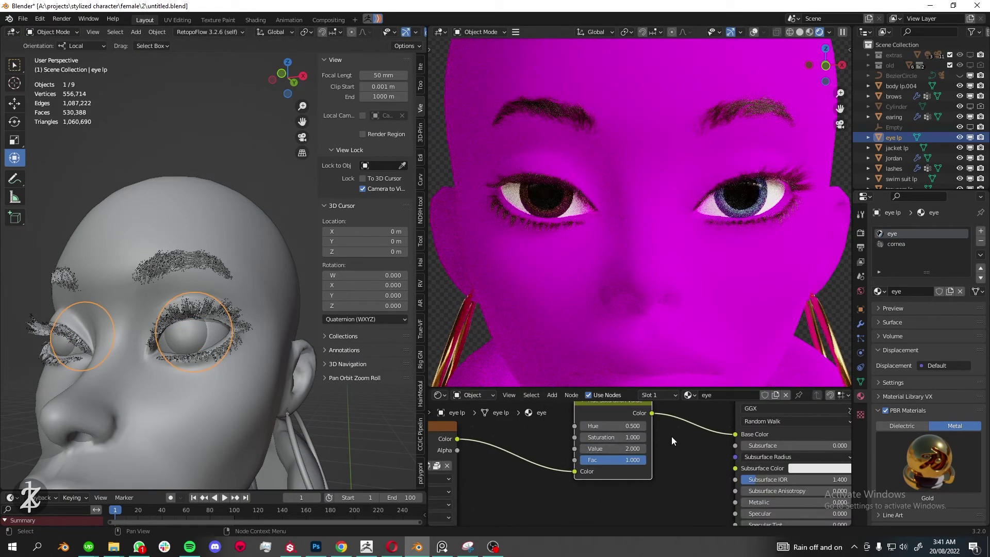
click(209, 302)
scroll(209, 302, down, 4)
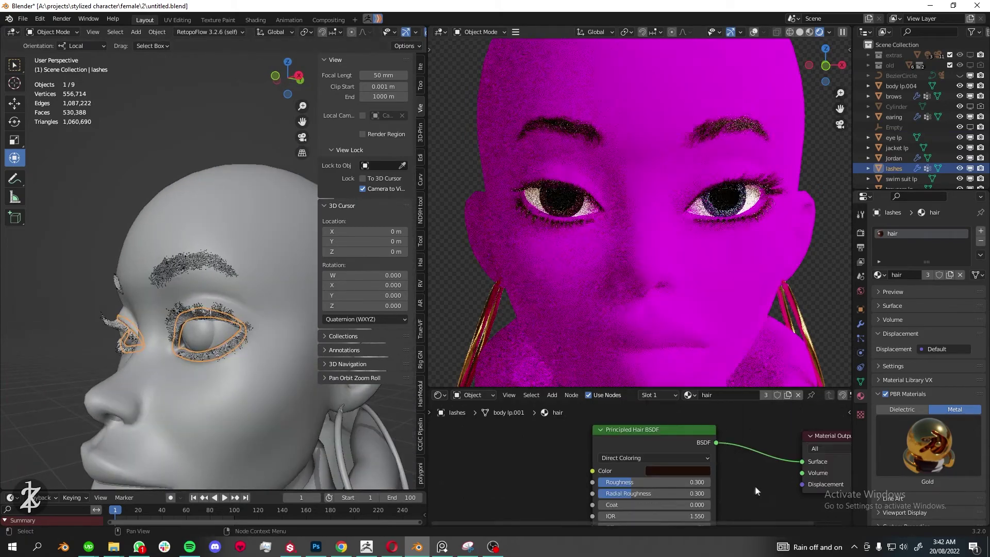
click(226, 349)
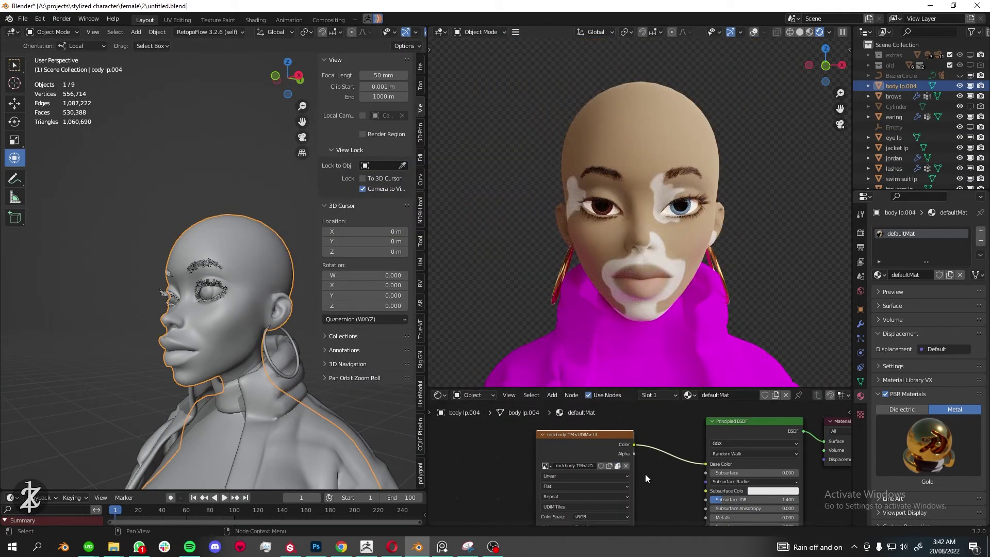
click(22, 19)
Drop the Subsurface Color link, add skin Hue/Saturation at saturation 0.7, and set subsurface .02
click(155, 203)
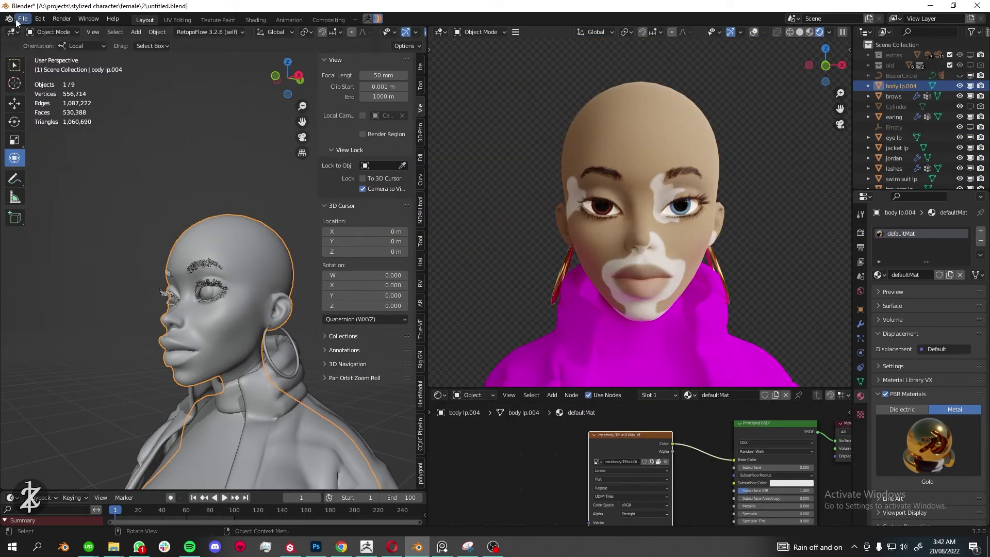
drag(633, 445, 705, 490)
key(ctrl+z)
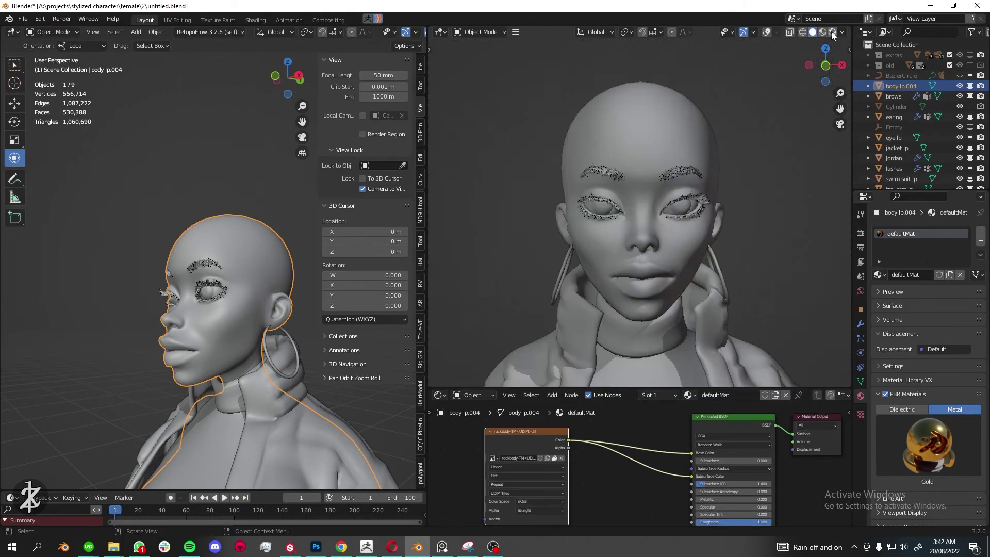
click(552, 395)
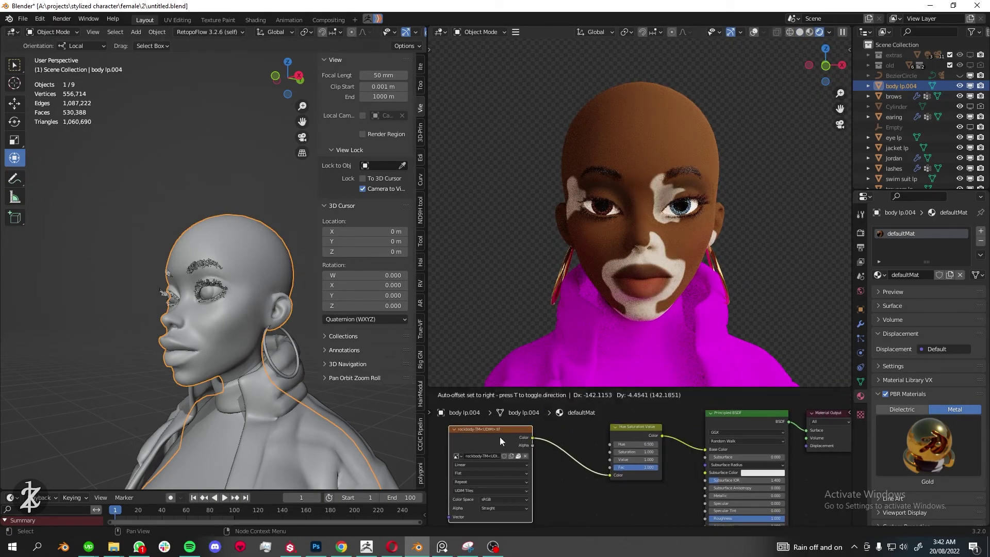
click(560, 450)
double_click(560, 458)
text(0.7)
double_click(686, 457)
text(.02)
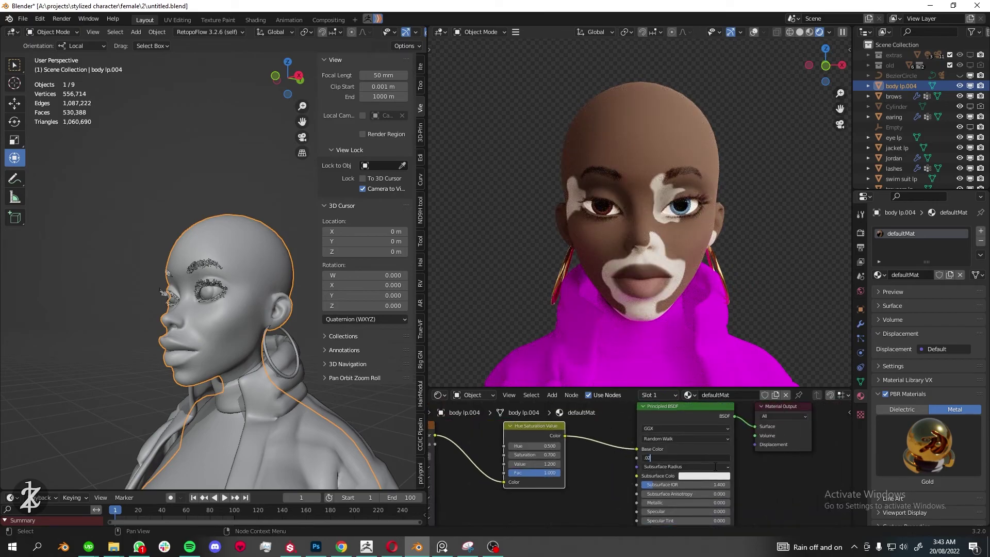
key(Return)
Load the body normal map into an Image Texture feeding the Normal Map node
key(Home)
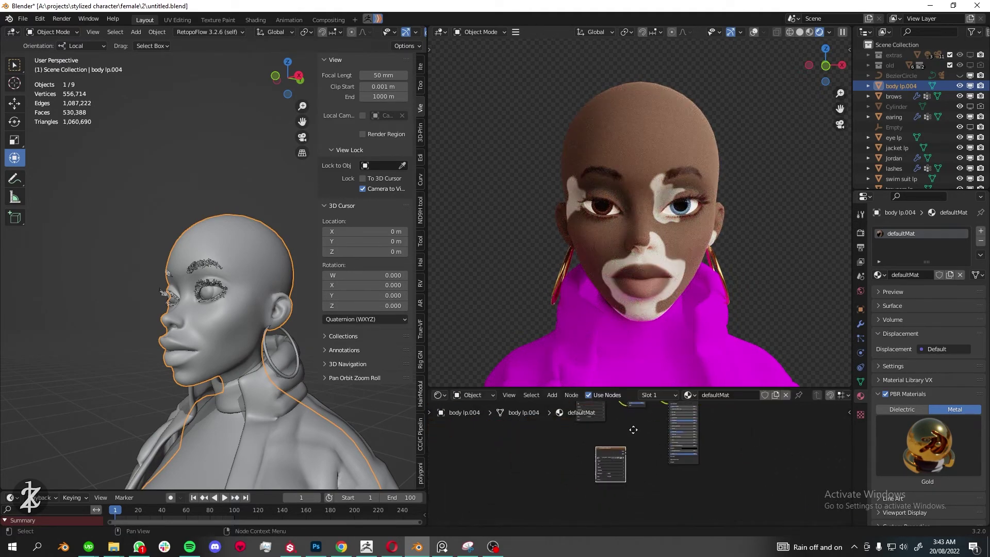
click(615, 466)
scroll(615, 466, up, 3)
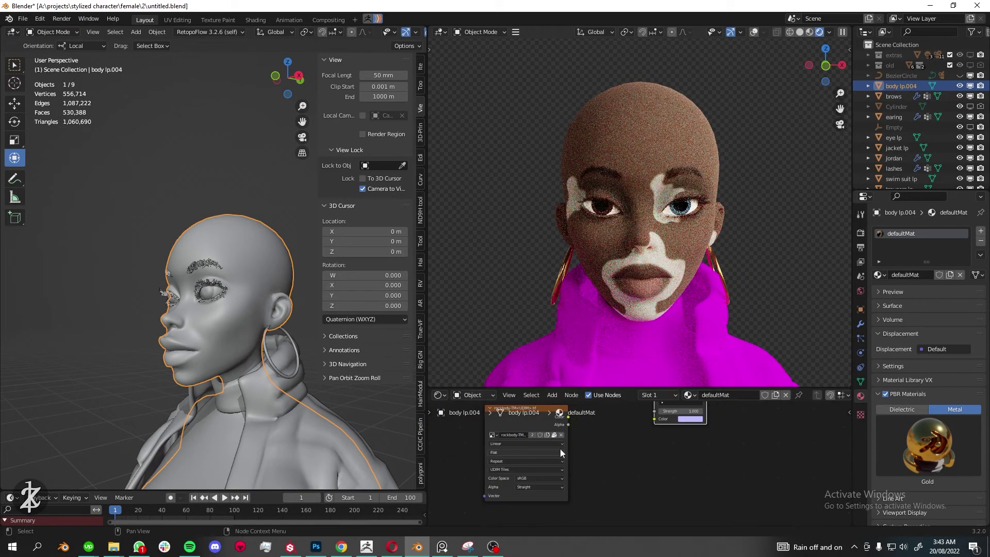
click(560, 449)
double_click(403, 287)
click(539, 498)
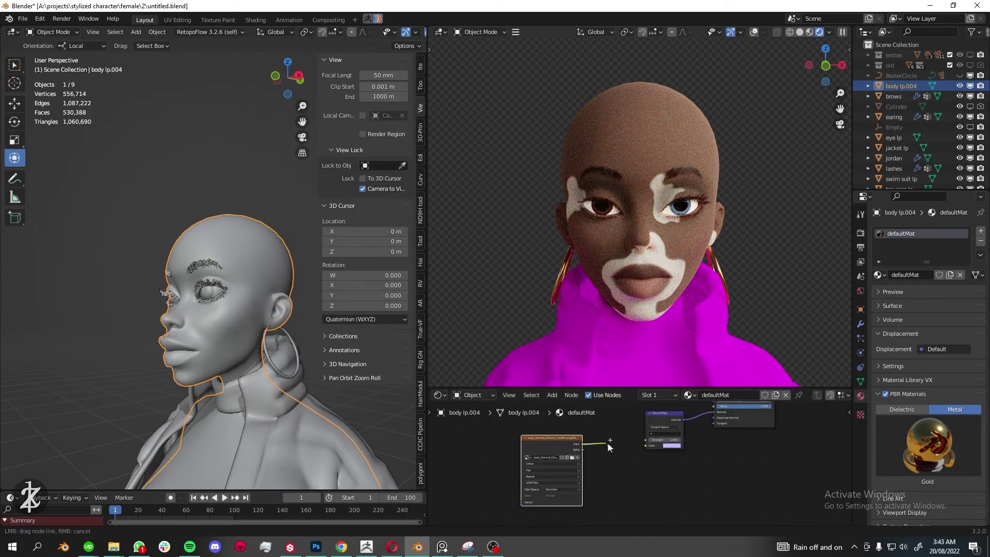
drag(610, 447, 645, 445)
Make the eye material glossy with full specular
click(893, 137)
scroll(775, 456, up, 3)
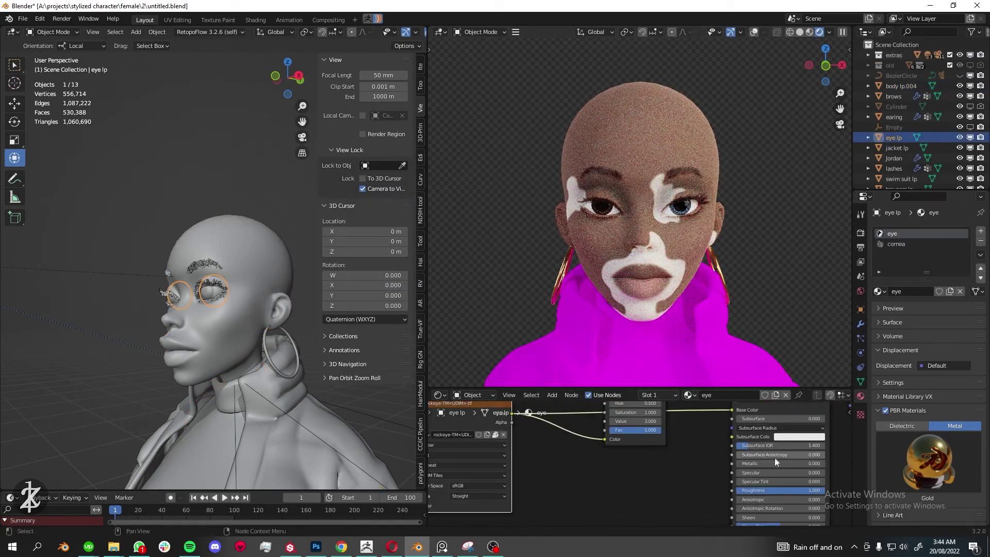
drag(774, 457, 787, 466)
scroll(226, 317, down, 2)
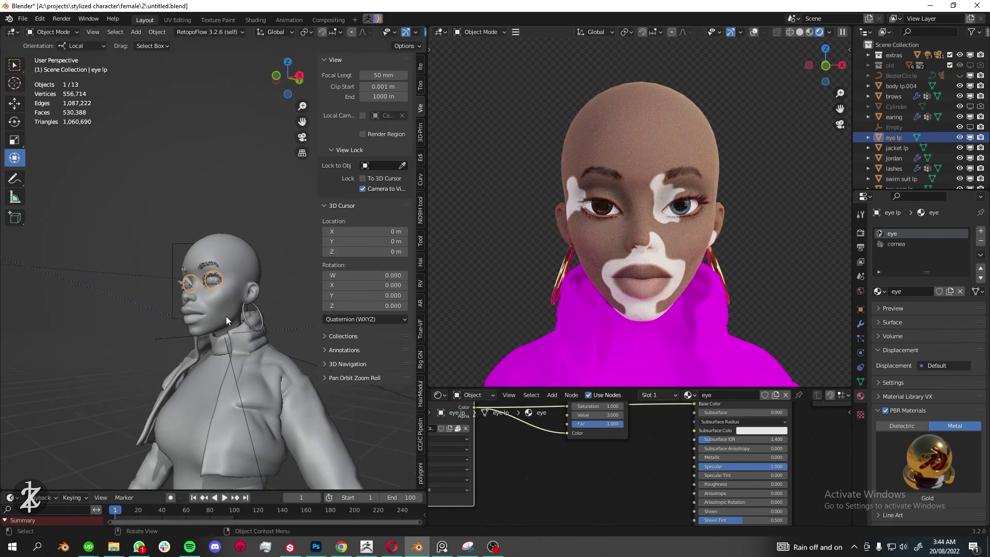
scroll(224, 298, down, 3)
scroll(257, 283, down, 2)
Raise the body skin saturation to 0.800, adjust a skin shader value, and select the eyebrows
click(211, 253)
scroll(206, 258, up, 5)
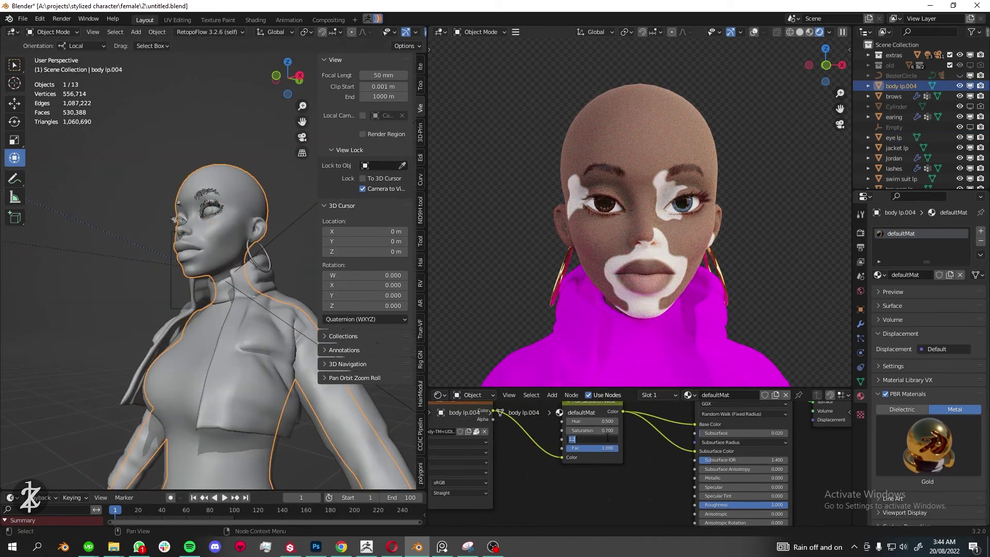
drag(617, 429, 649, 430)
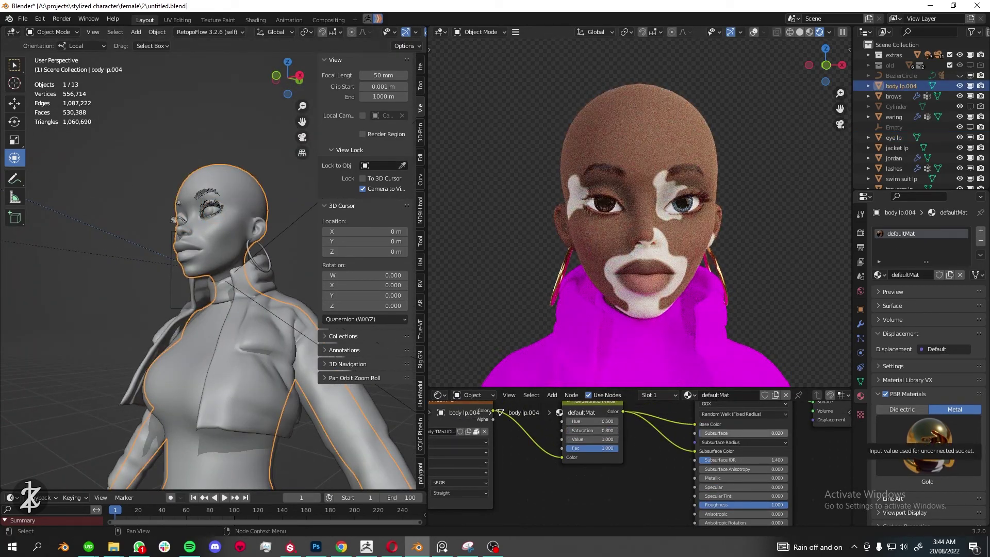
scroll(634, 469, down, 2)
click(729, 494)
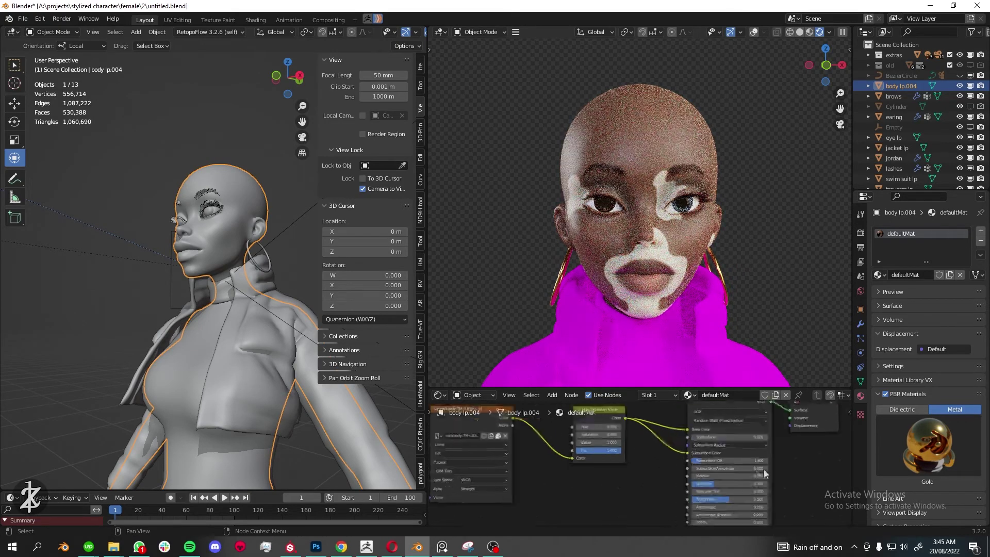
click(893, 96)
Frame the eyebrows and switch them into Sculpt Mode
key(KP_Decimal)
click(51, 32)
click(57, 78)
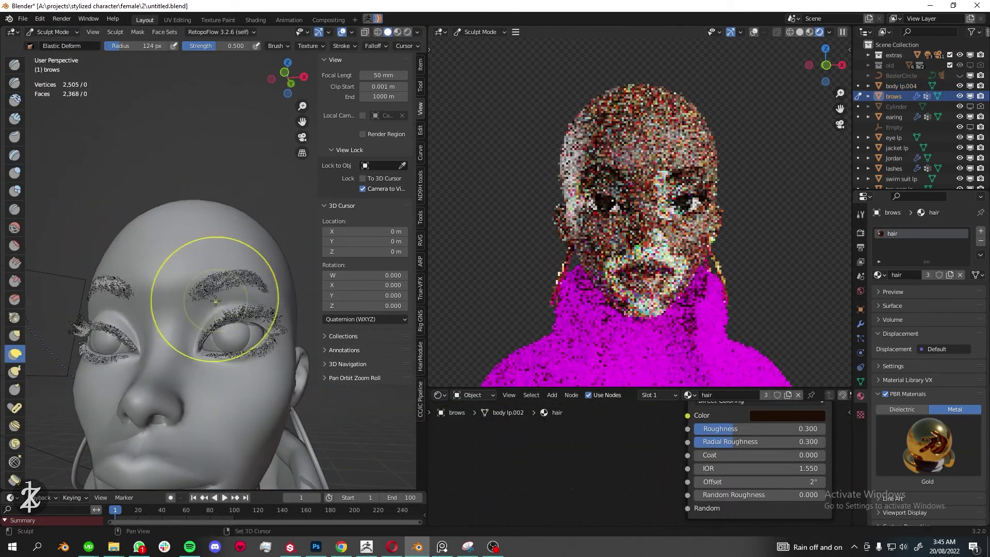
middle_drag(258, 310, 216, 320)
click(51, 32)
click(57, 44)
middle_drag(63, 67, 151, 247)
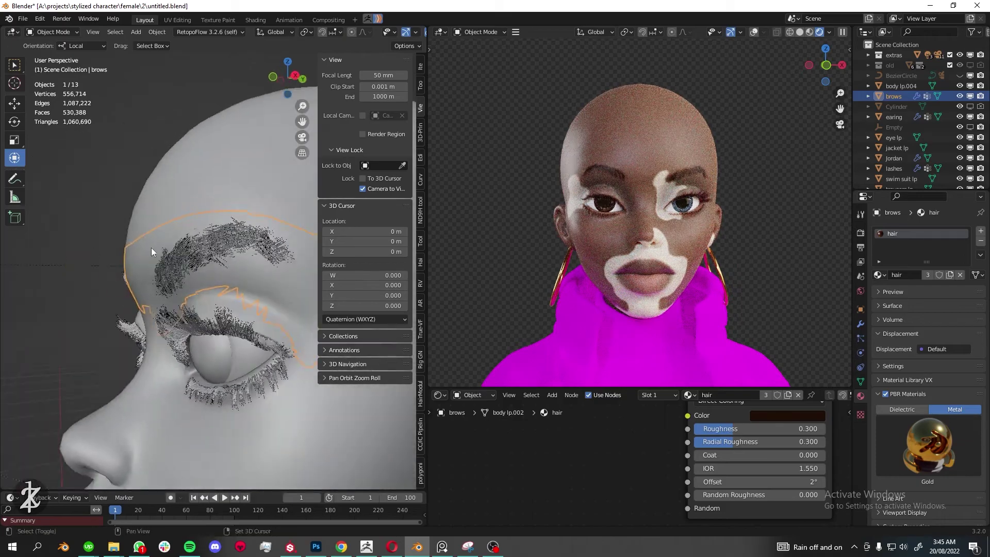
scroll(151, 248, up, 2)
click(52, 32)
click(60, 88)
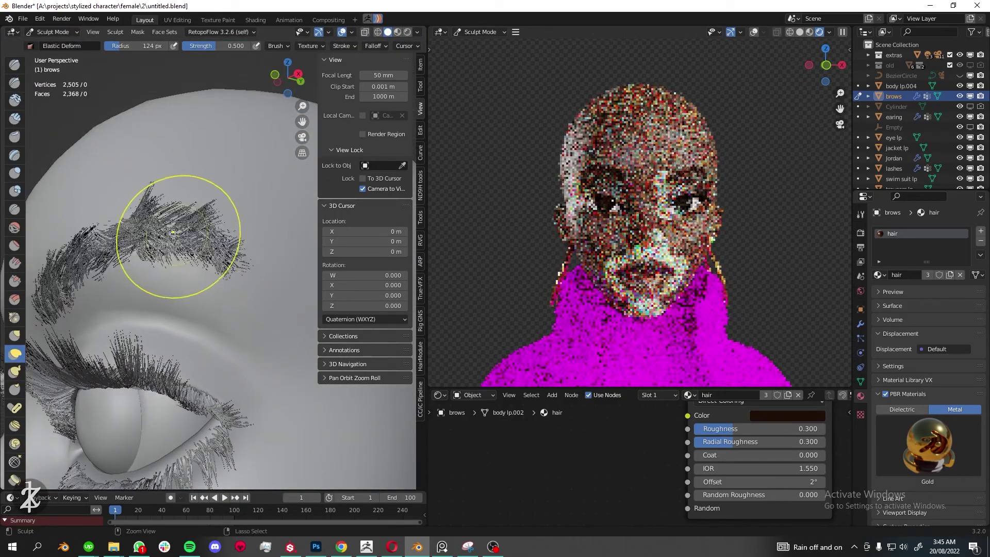
Return the brows to Object Mode and select the swim suit
scroll(125, 238, down, 4)
click(52, 32)
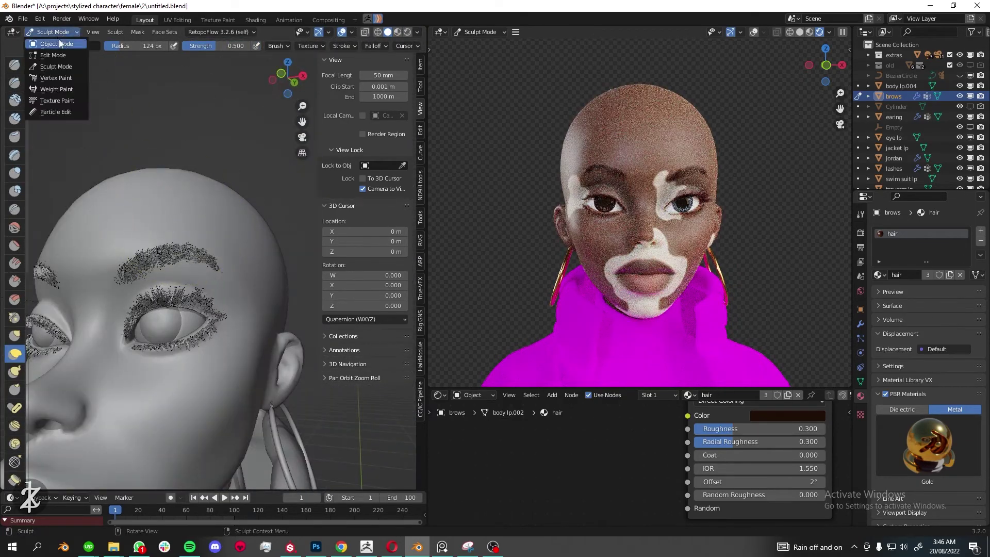
click(787, 415)
middle_drag(660, 422, 562, 453)
scroll(256, 348, down, 3)
click(256, 348)
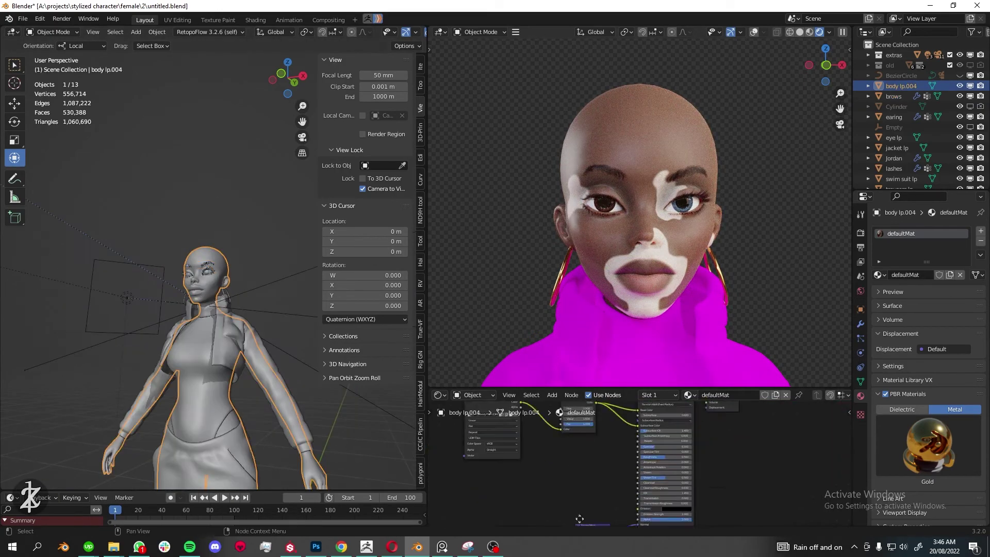
middle_drag(232, 335, 196, 340)
click(196, 340)
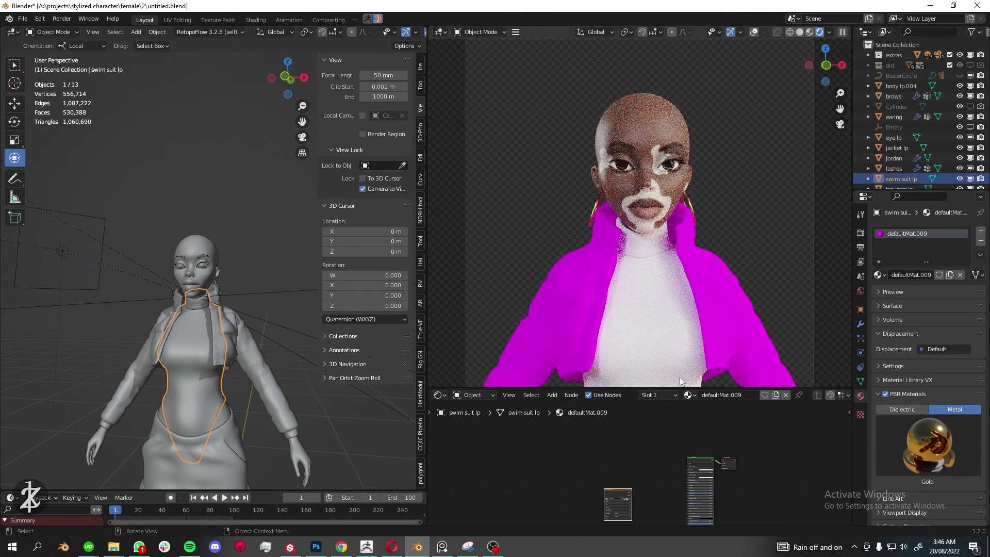
Load swim suit_Normal_DirectX into an Image Texture, link it to a Normal Map, and darken Base Color
key(ctrl+shift+t)
double_click(361, 161)
click(657, 413)
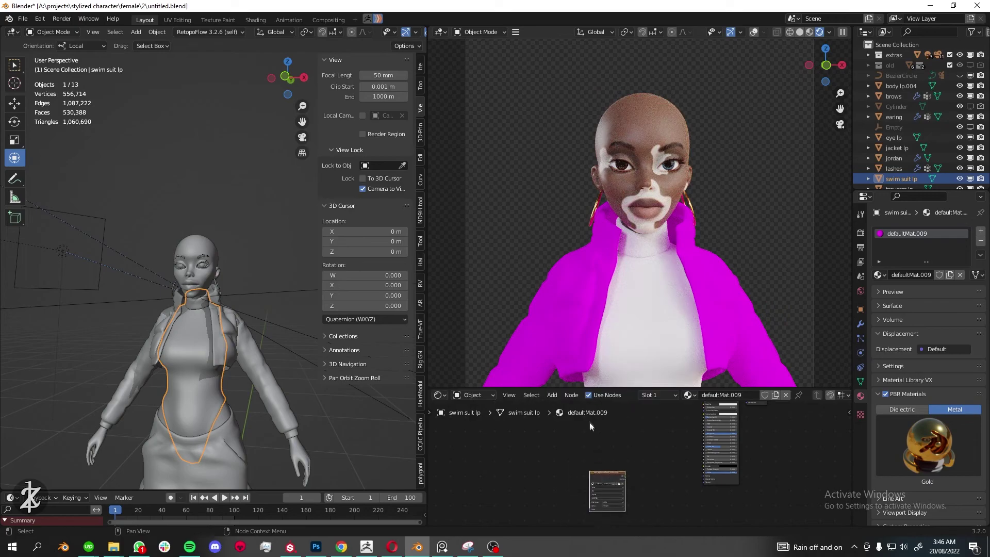
click(673, 479)
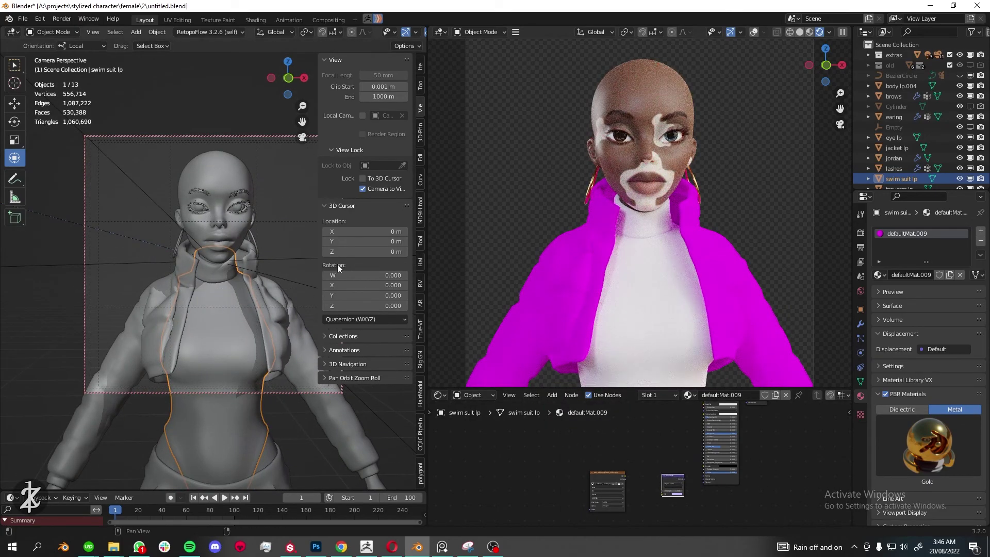
scroll(606, 455, up, 3)
click(586, 474)
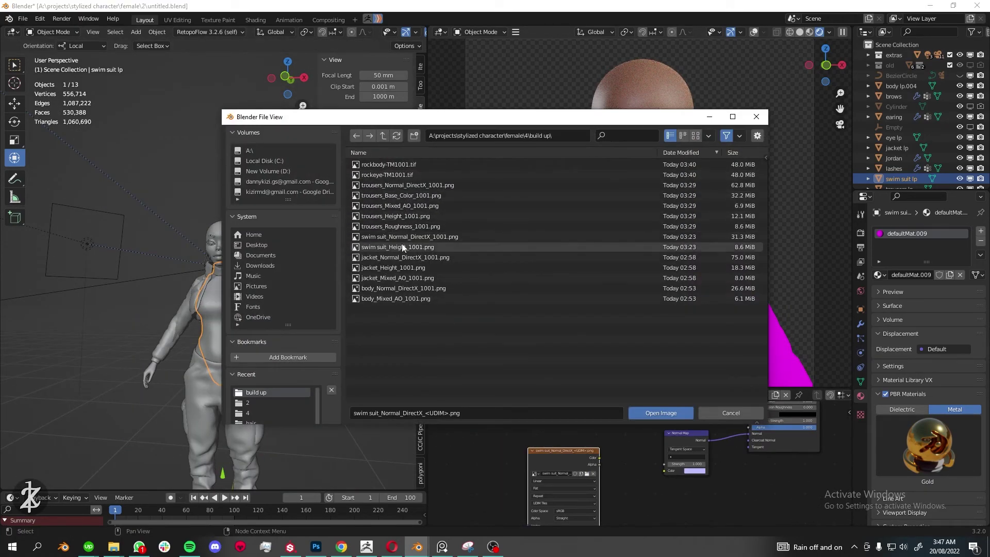
double_click(407, 237)
drag(652, 451, 662, 457)
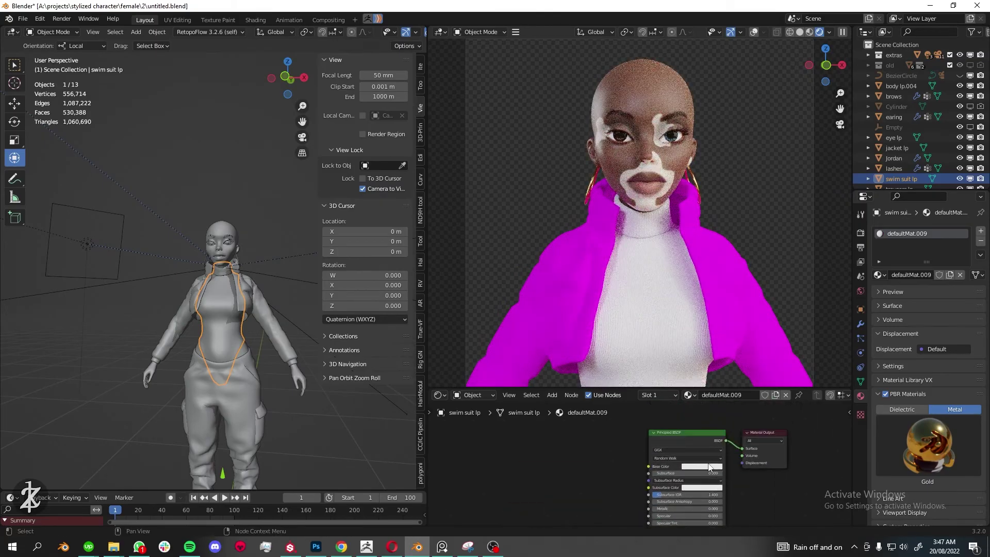
click(709, 438)
Select the jacket and cut its magenta texture's Base Color link so it turns white
key(KP_0)
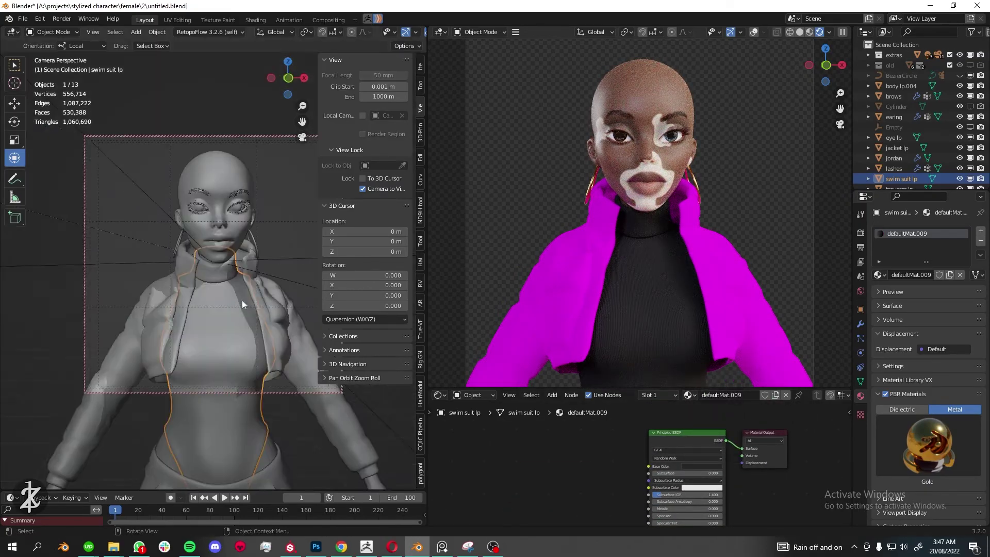
key(alt+a)
middle_drag(227, 305, 670, 392)
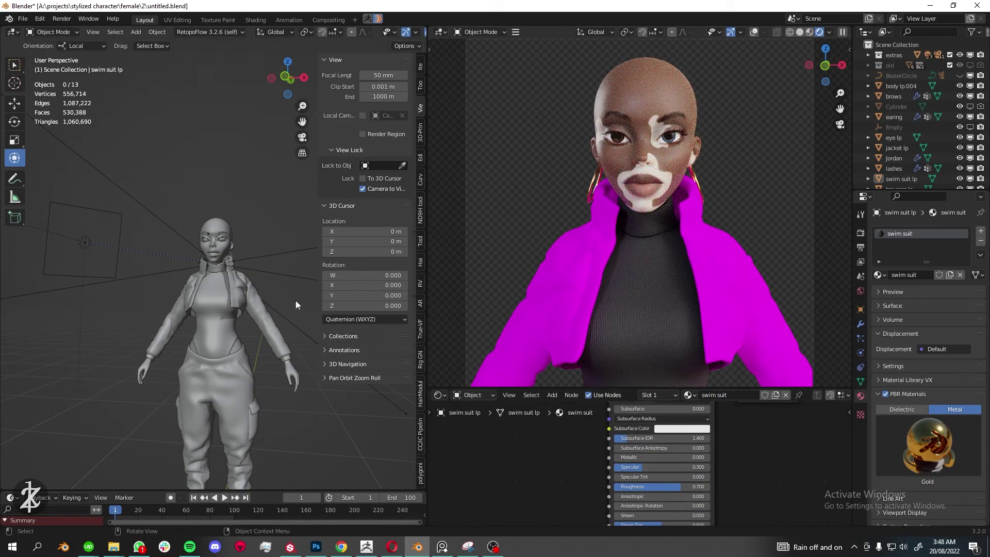
click(249, 316)
mouse_move(630, 438)
mouse_down()
mouse_move(593, 454)
mouse_move(720, 426)
mouse_move(720, 435)
mouse_up()
Load the daisy flower image into the jacket's Base Color and rename the material 'jacket'
scroll(516, 443, up, 3)
click(552, 462)
click(737, 116)
double_click(402, 320)
double_click(722, 395)
text(jacket)
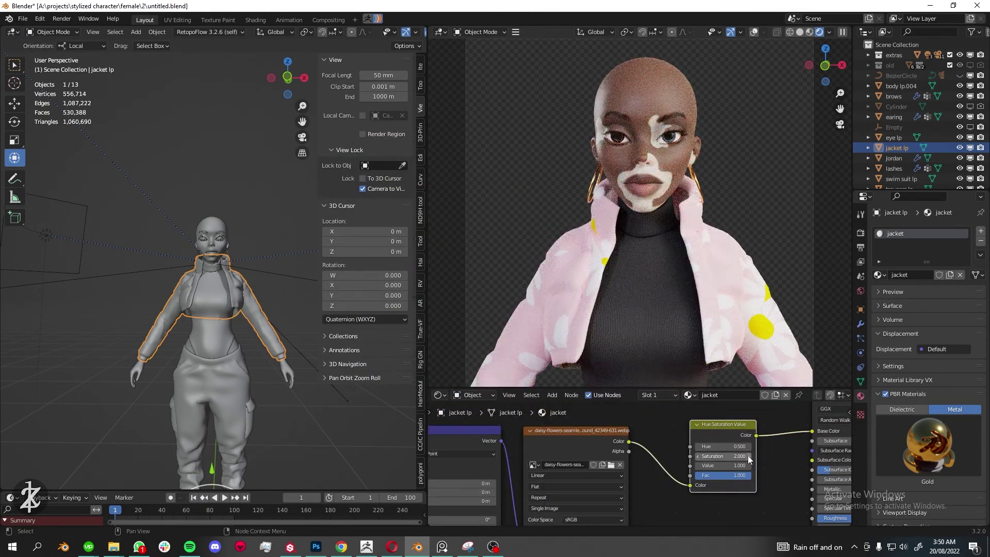
Tile the daisy pattern at Mapping Scale X 5 and add Hue/Saturation with hue 0.500
middle_drag(501, 521, 637, 422)
drag(583, 457, 619, 458)
middle_drag(618, 466, 758, 441)
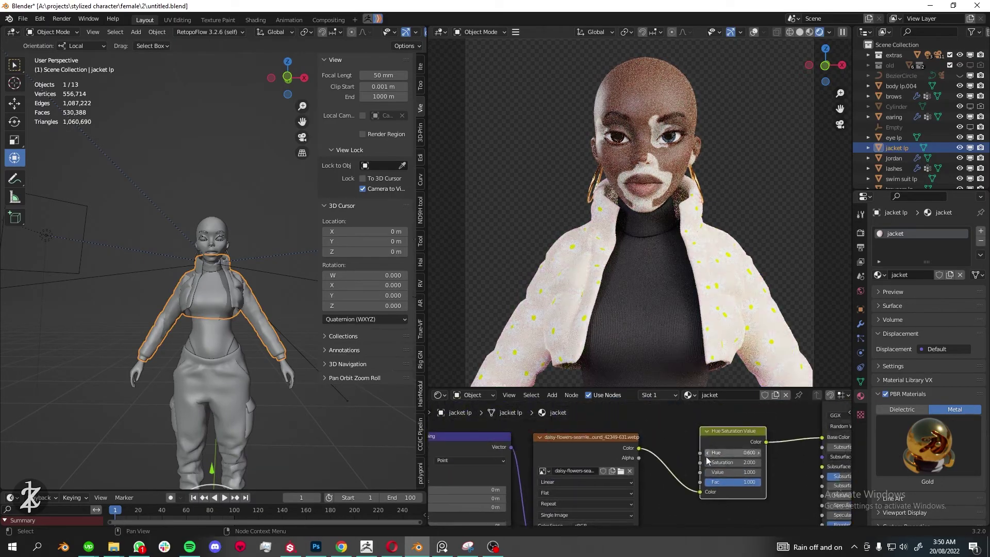
click(706, 453)
mouse_move(757, 450)
mouse_down()
mouse_move(708, 457)
mouse_move(709, 477)
mouse_up()
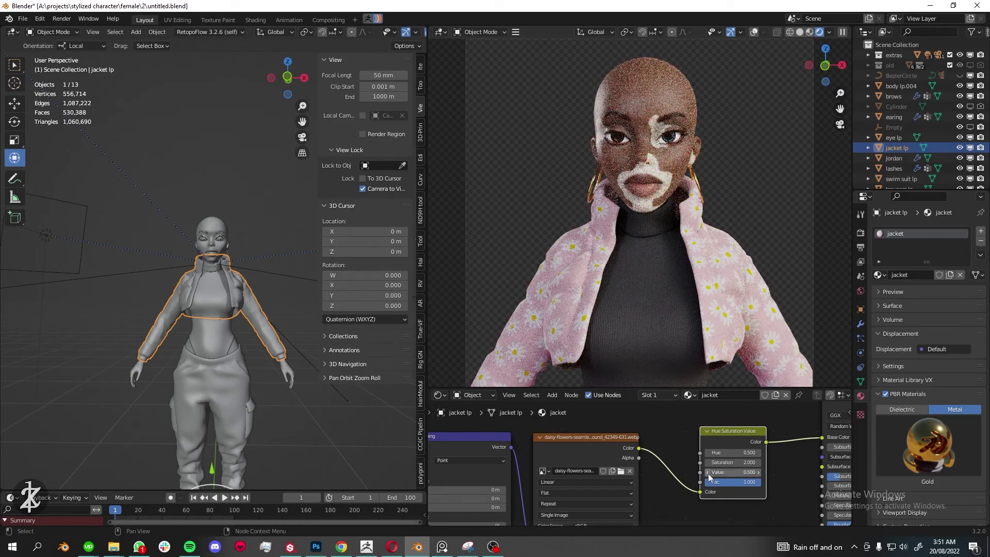
key(Home)
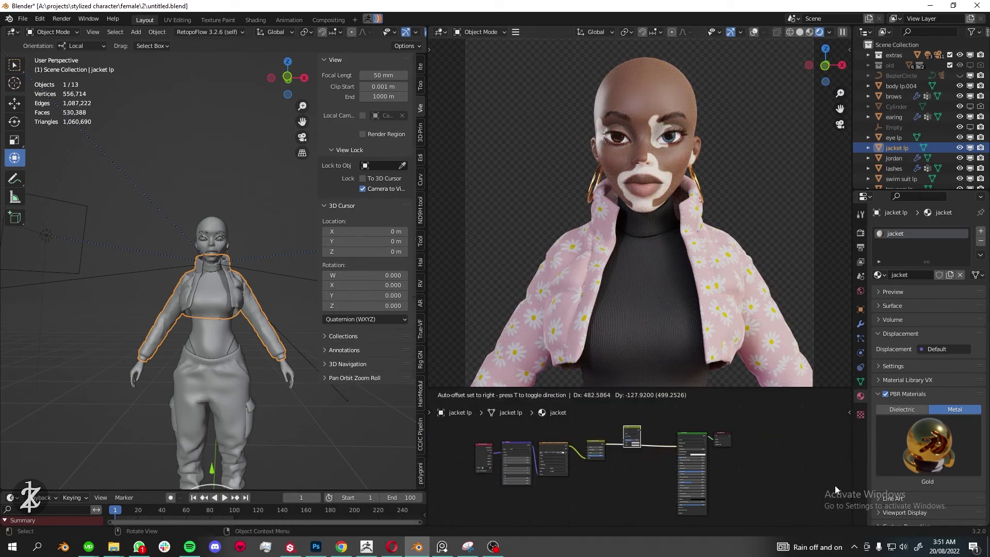
Load jacket_Mixed_AO from folder 4's build up images and multiply it over the jacket colour
click(691, 458)
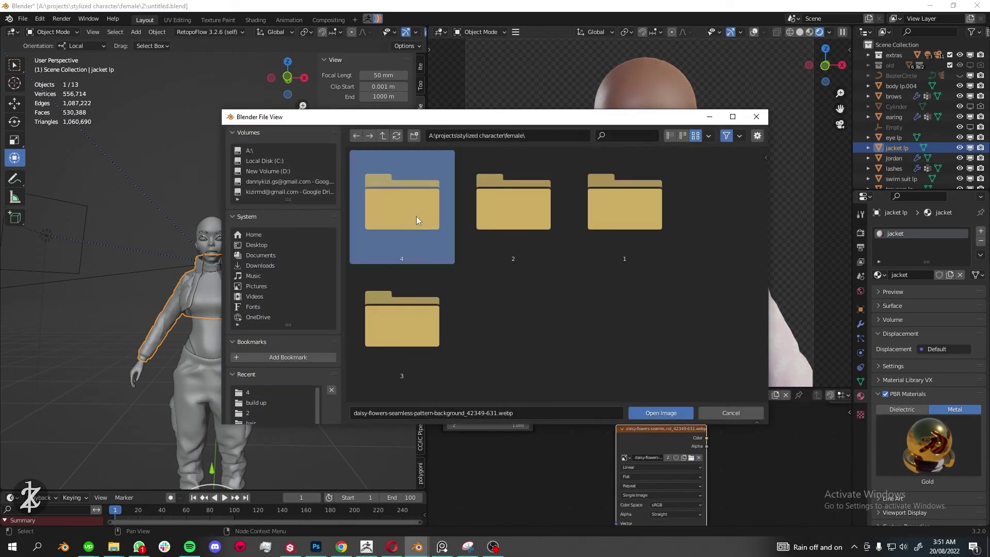
double_click(416, 216)
click(669, 135)
double_click(397, 277)
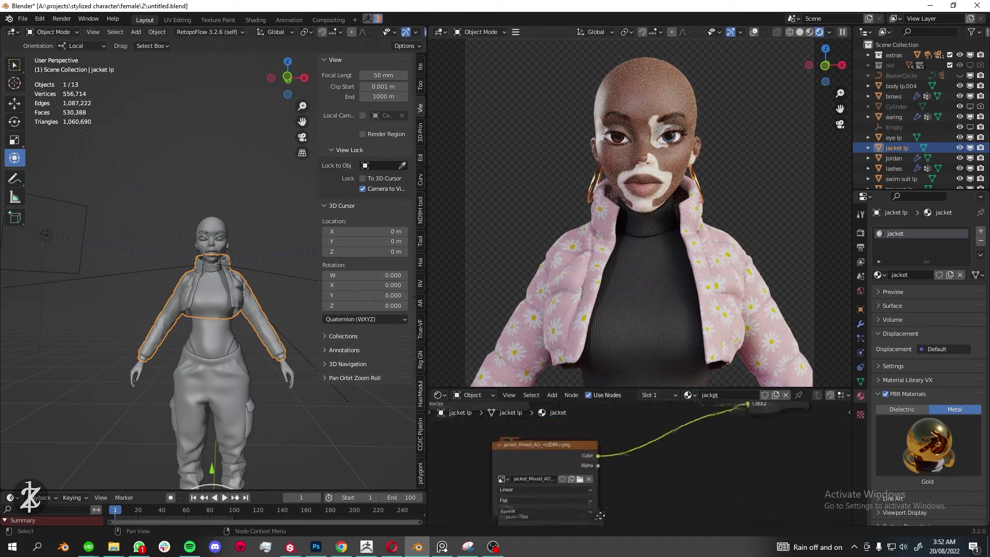
click(692, 465)
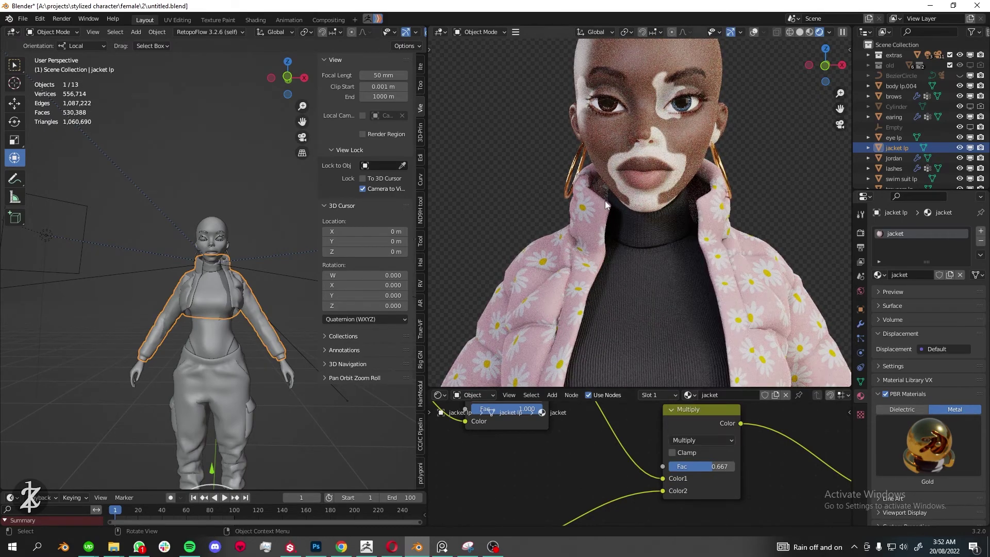
Try hue 0.800, return it to 0.500, and raise the jacket's saturation to 3
scroll(662, 445, down, 5)
scroll(662, 444, up, 5)
click(658, 431)
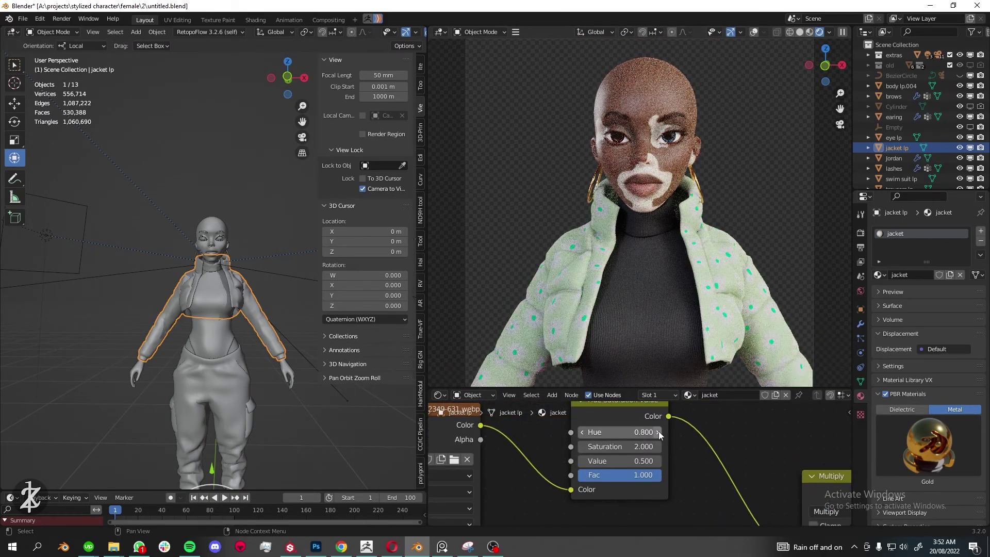
key(BackSpace)
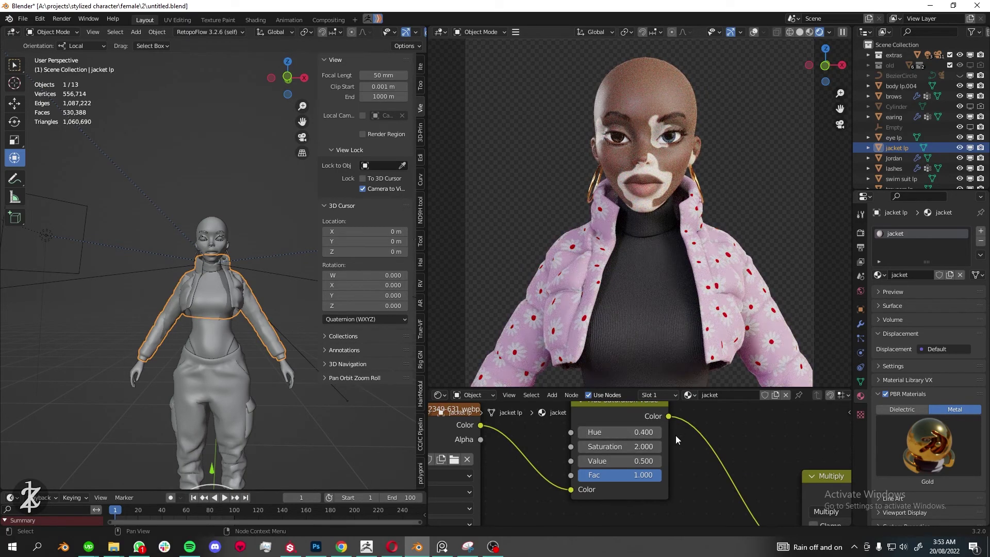
scroll(671, 443, down, 3)
scroll(665, 457, up, 2)
click(627, 436)
text(3)
key(Return)
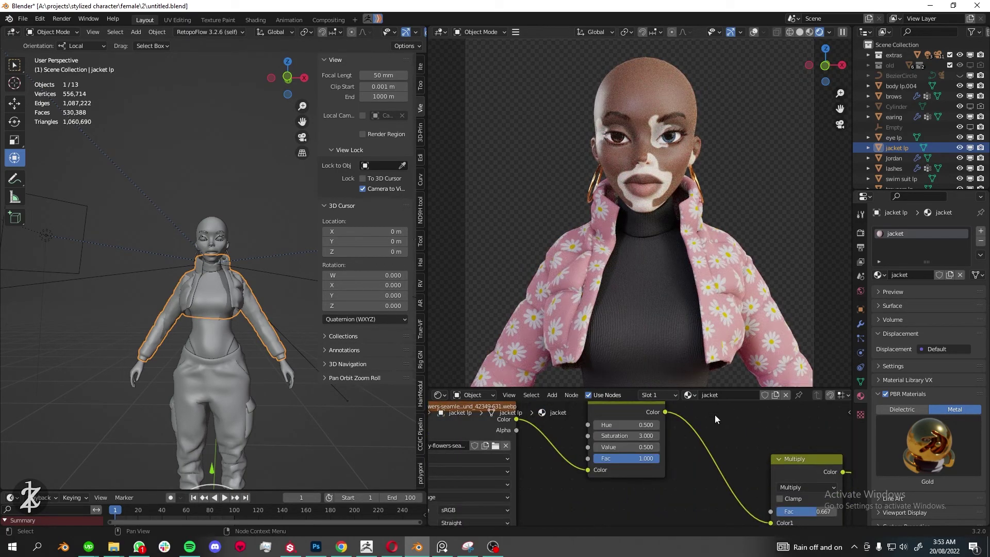
Make Camera.006 the scene camera, select the trousers, and save the file
click(861, 277)
click(950, 245)
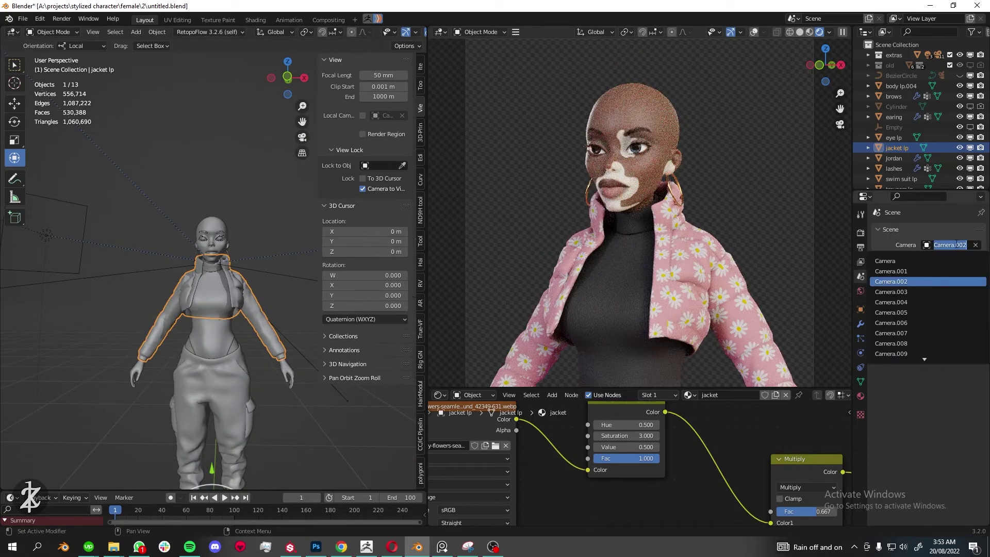
click(891, 323)
click(224, 391)
key(ctrl+s)
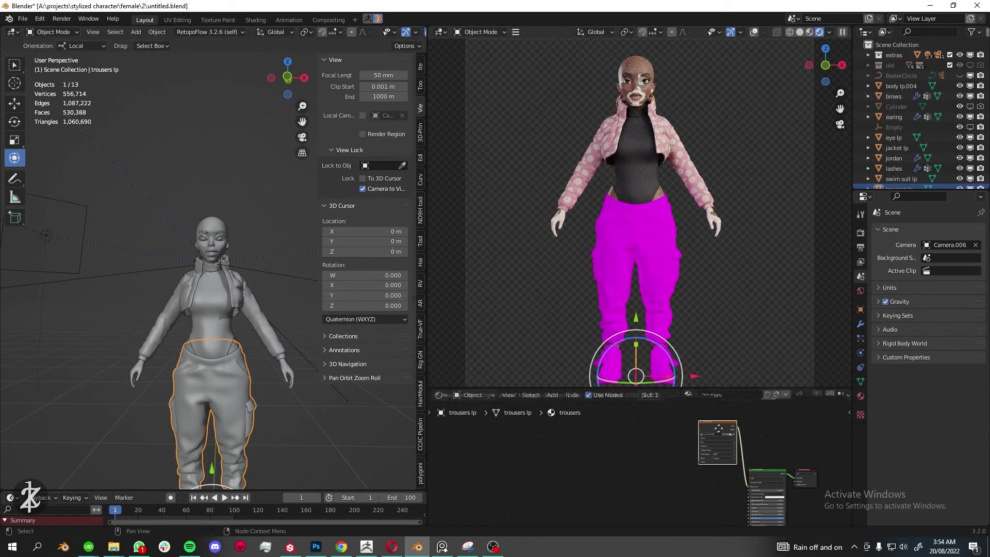
Load the trousers base colour image, set its colour space, and add Hue/Saturation (0.500, 0.900, 0.900)
double_click(412, 193)
scroll(567, 258, up, 5)
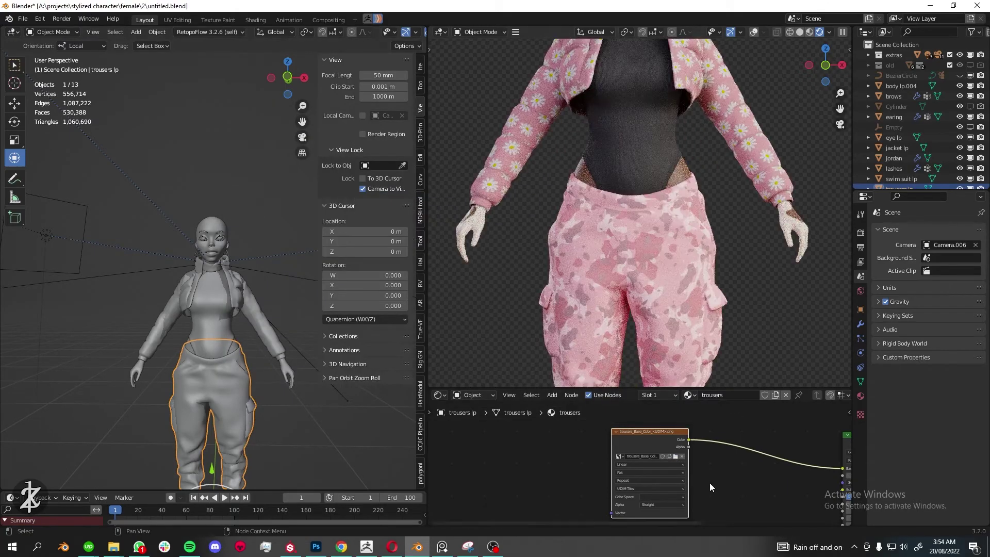
click(662, 496)
click(653, 445)
key(Home)
click(552, 394)
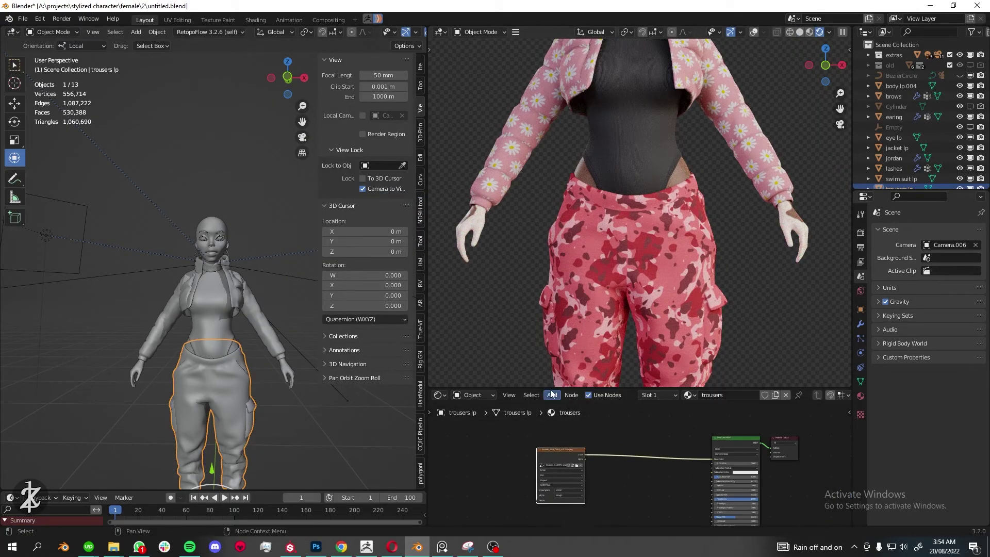
click(629, 457)
drag(644, 472, 670, 472)
scroll(647, 318, down, 4)
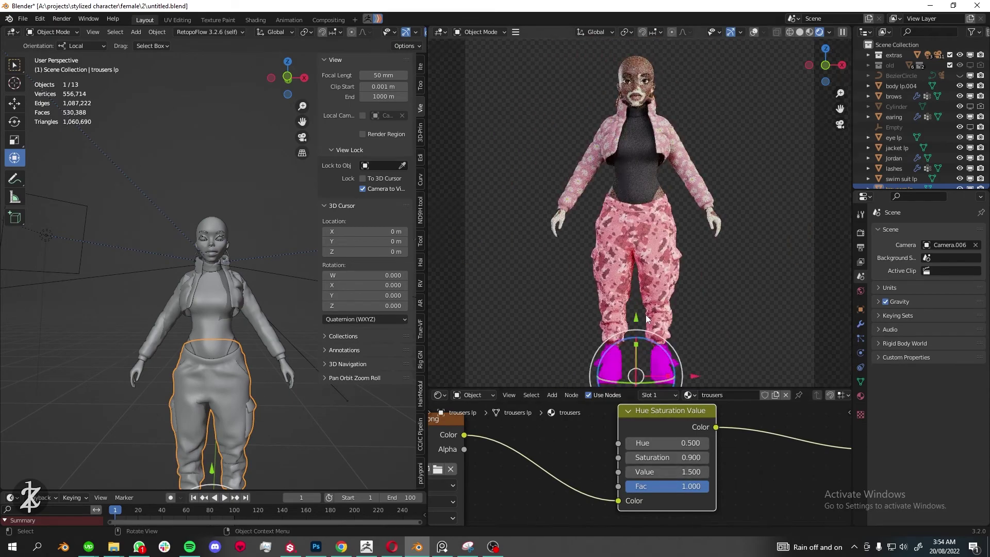
Check the jacket's node tree, reselect the trousers, and export their base colour from Substance Painter
click(666, 170)
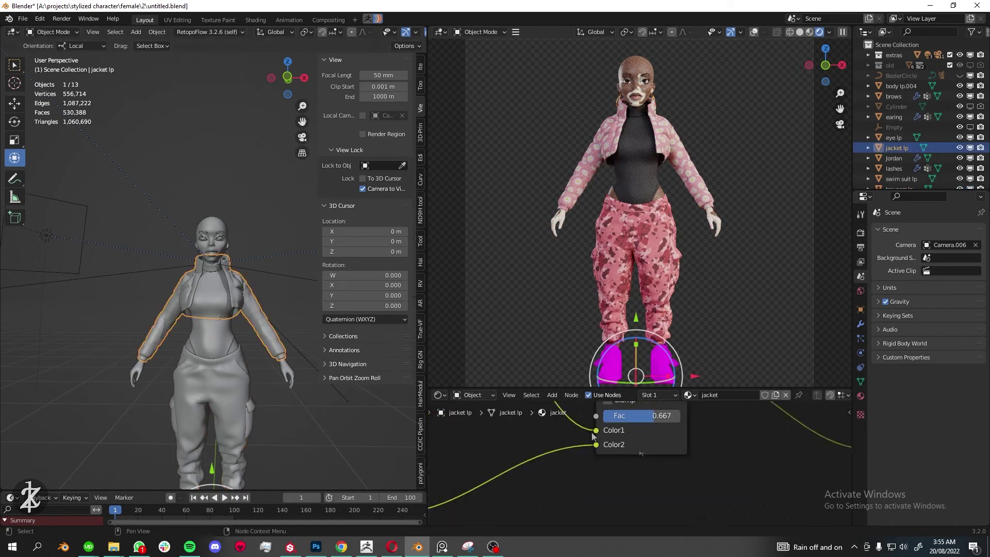
key(Home)
click(225, 395)
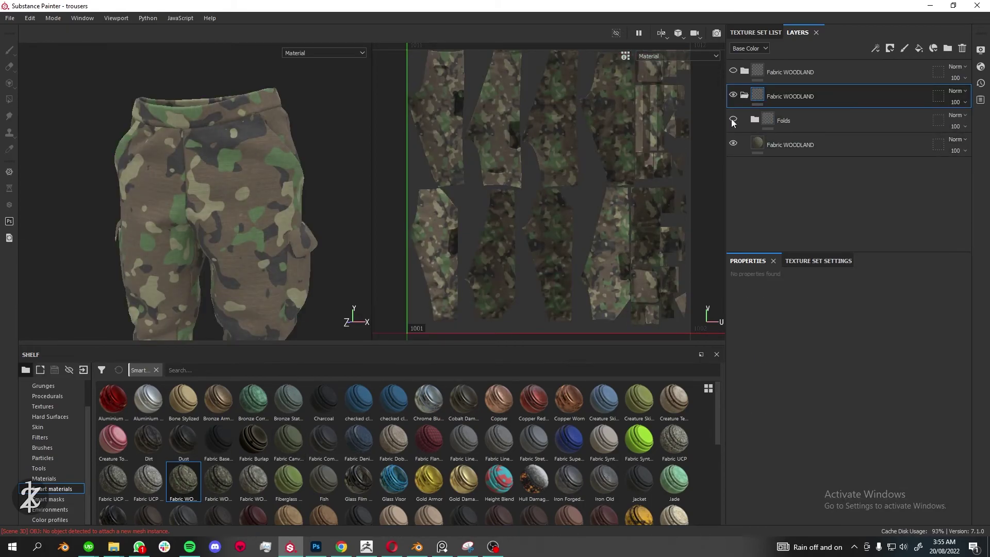
key(ctrl+shift+e)
click(735, 454)
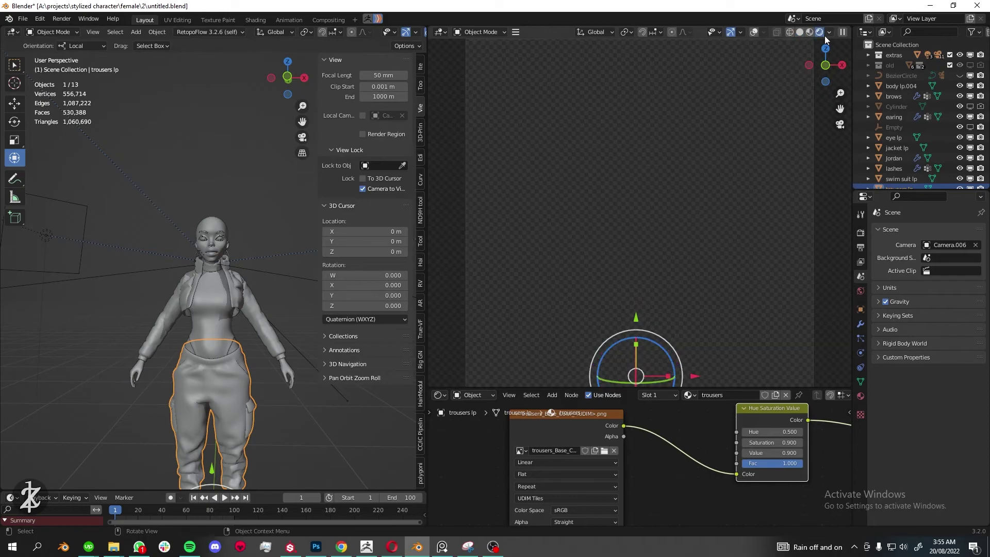
Wire trousers_Normal_DirectX through a Normal Map into the BSDF Normal and switch to rendered view
key(w)
scroll(605, 419, down, 3)
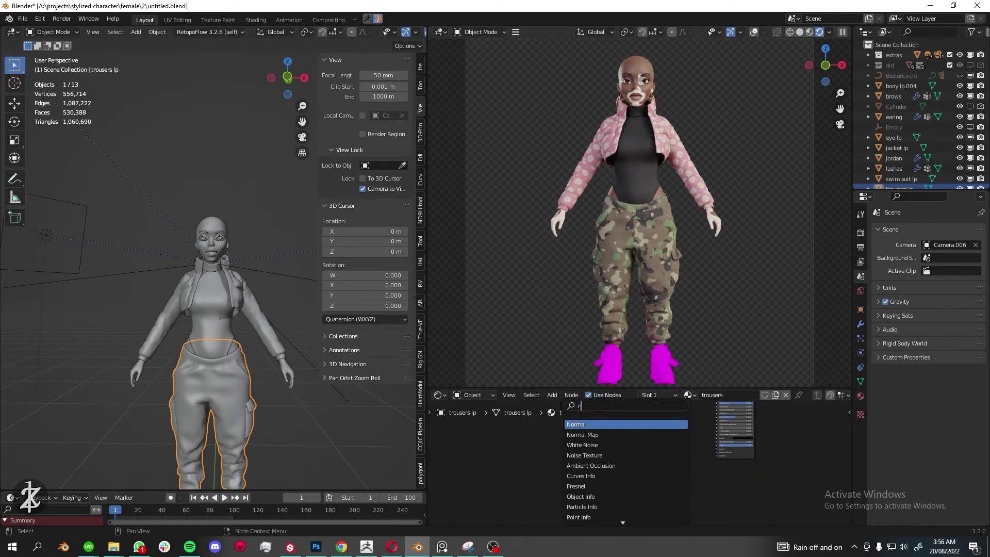
scroll(673, 439, up, 4)
drag(747, 446, 760, 446)
click(578, 461)
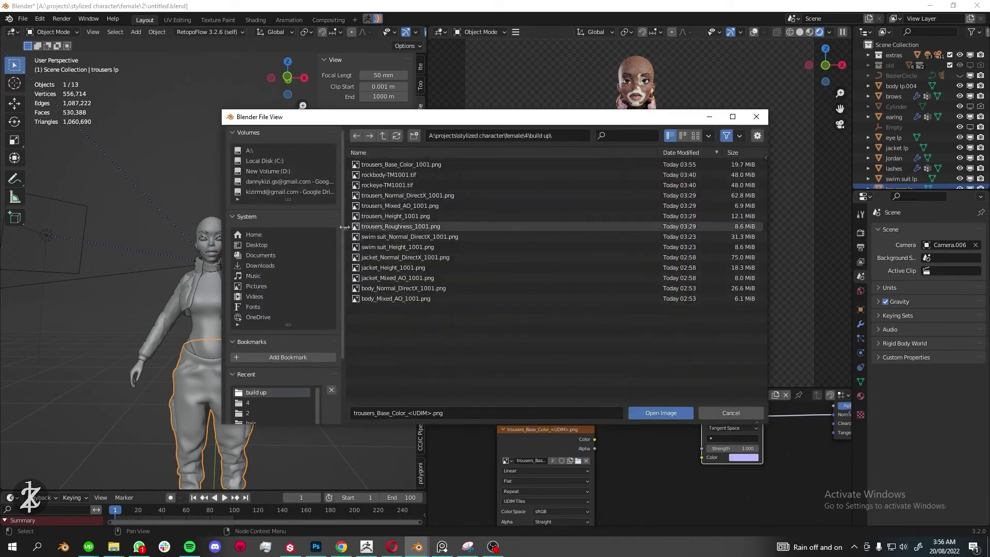
double_click(407, 195)
drag(634, 452, 691, 461)
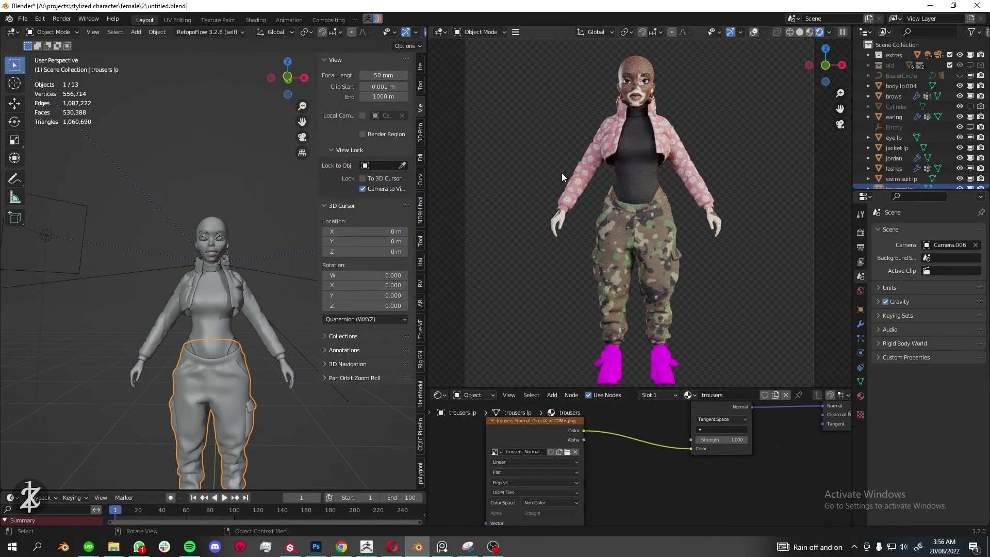
scroll(569, 150, up, 5)
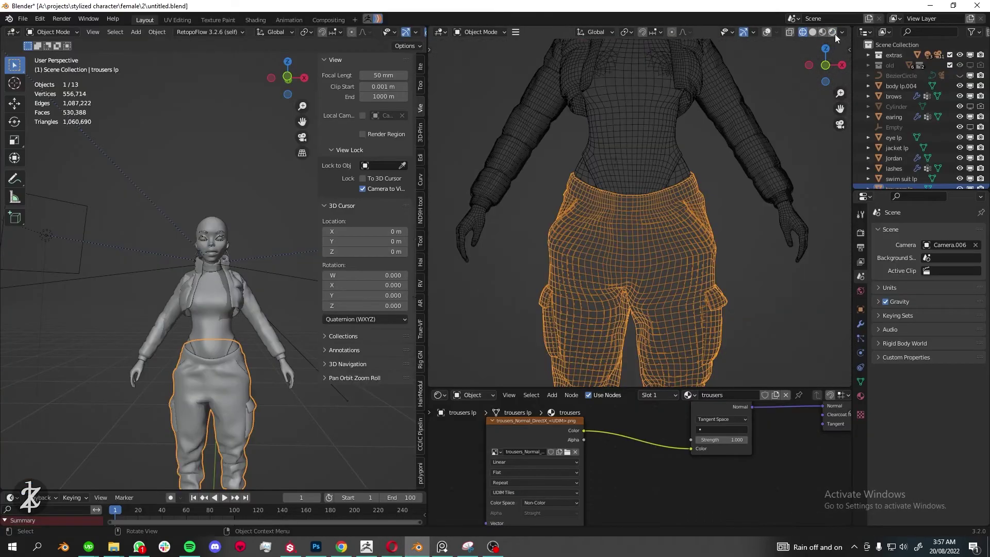
click(832, 33)
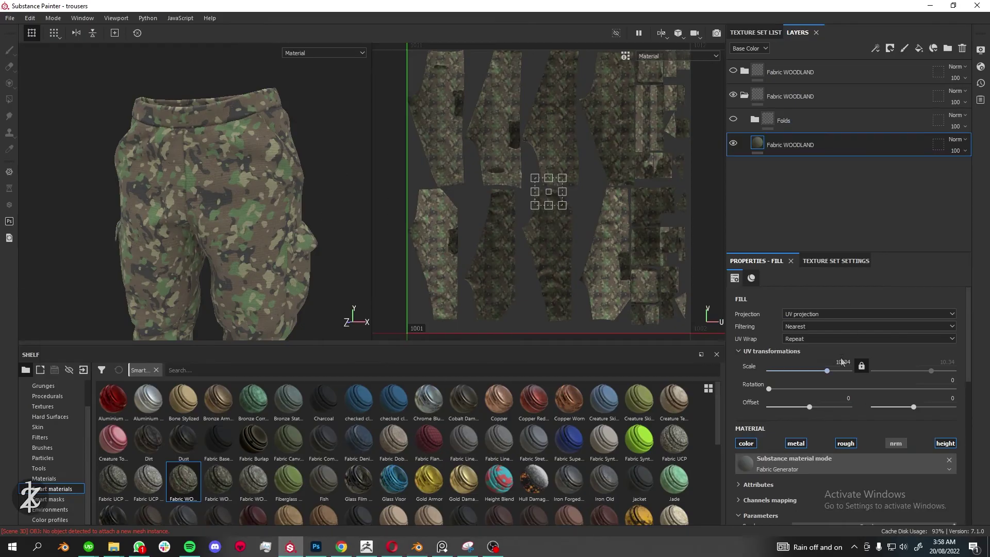
Export the updated trousers camo textures from Substance Painter
key(ctrl+shift+e)
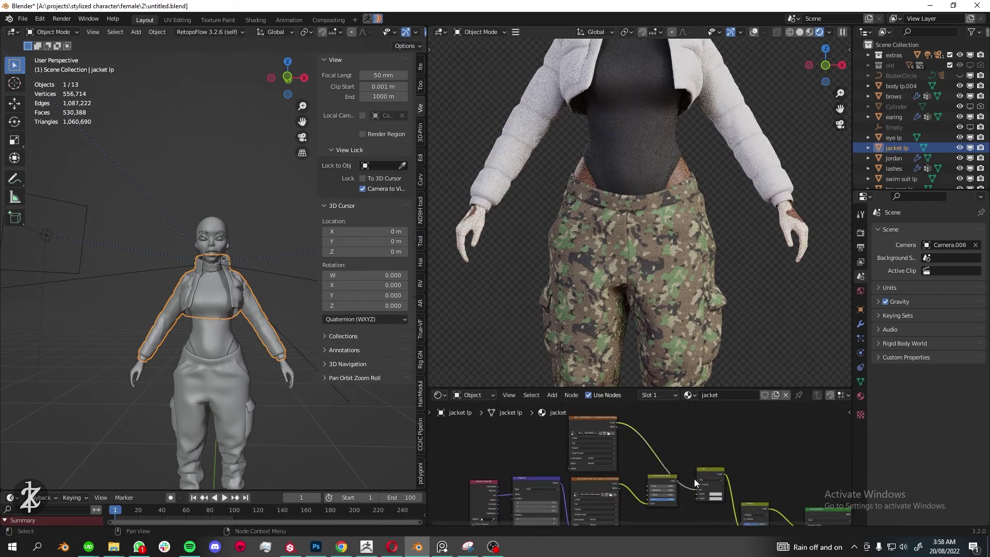
Recolour the jacket's mix colours and adjust its pattern X scale
scroll(694, 478, up, 3)
click(684, 473)
scroll(620, 462, down, 3)
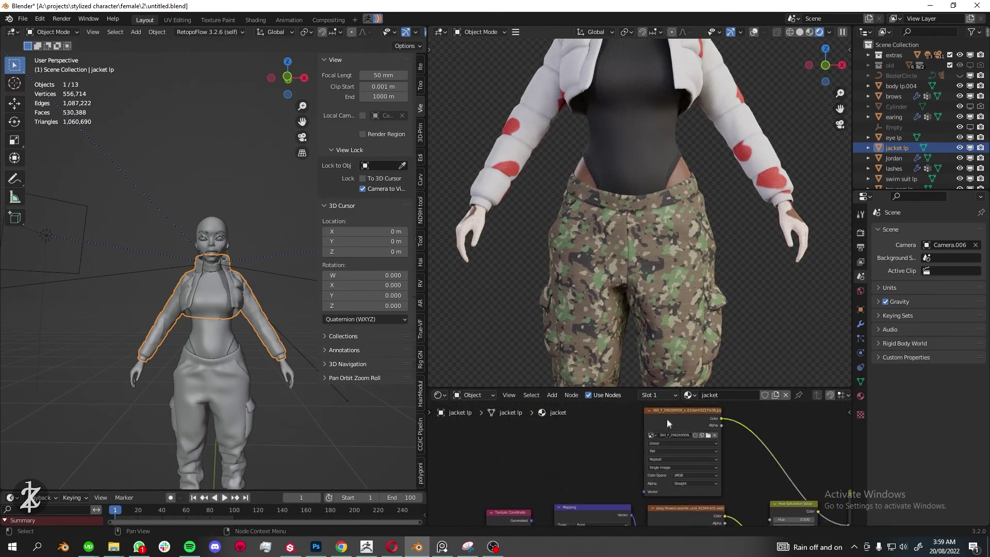
middle_drag(592, 476, 566, 416)
click(587, 445)
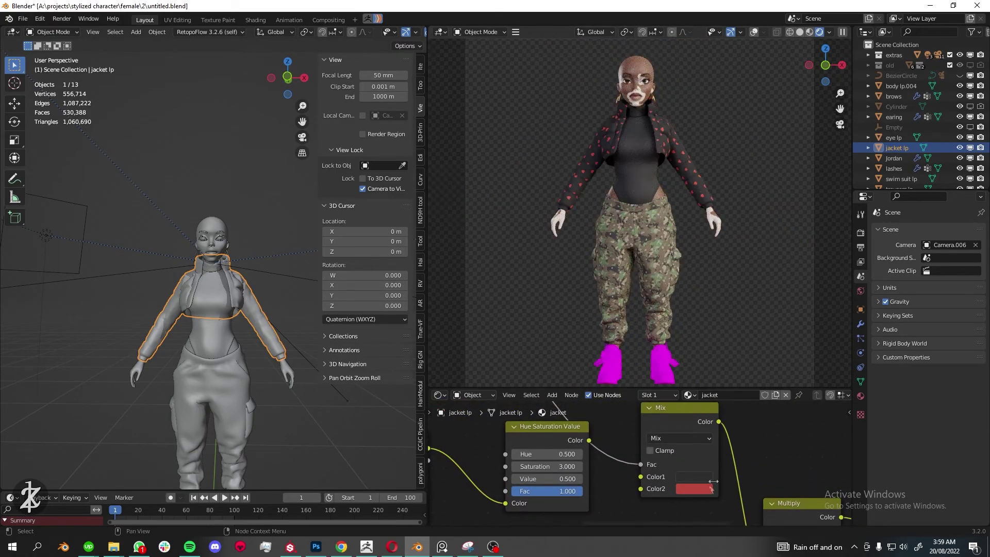
click(696, 480)
Add a ColorRamp after the swim suit texture and set its Mapping Scale to X 3, Y 6
click(228, 338)
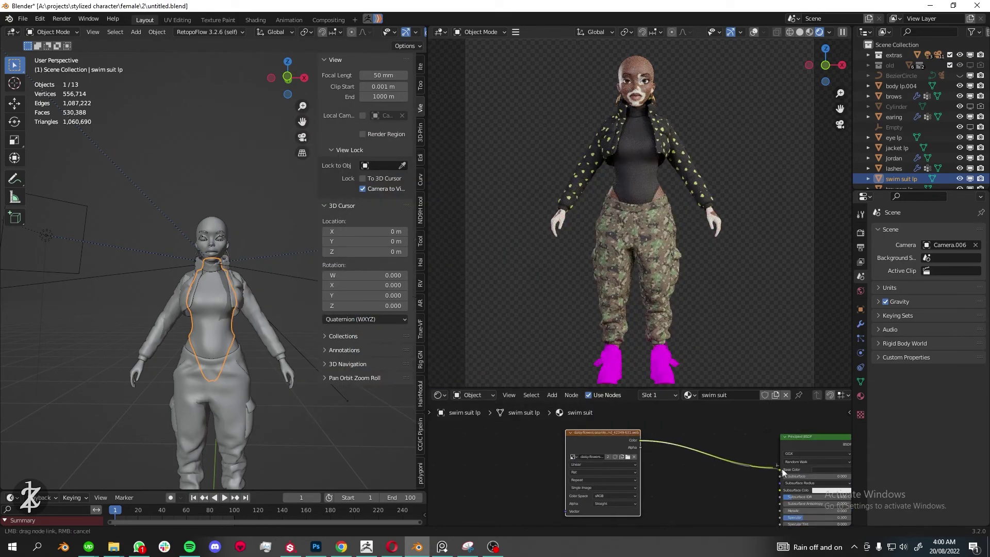
text(c)
click(588, 436)
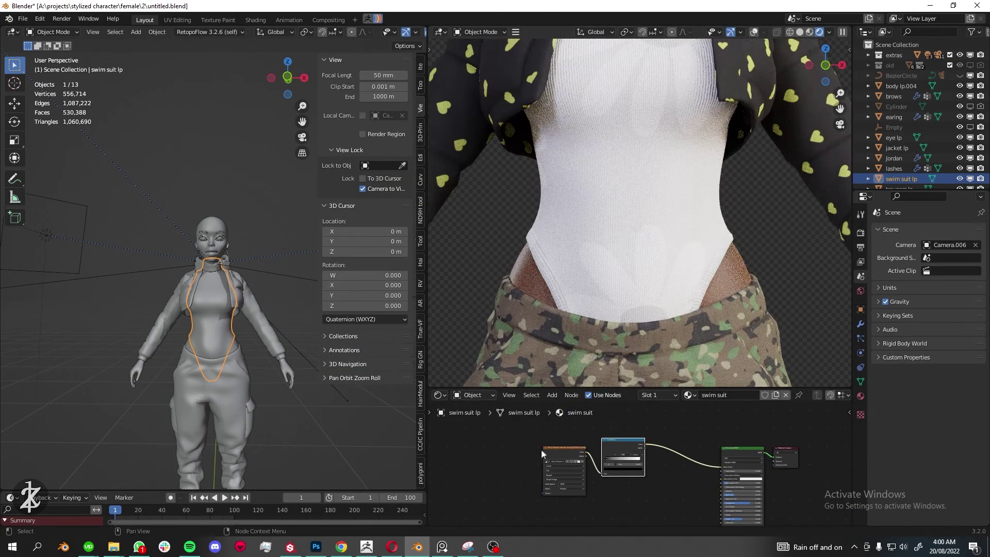
scroll(593, 440, up, 5)
drag(526, 481, 534, 481)
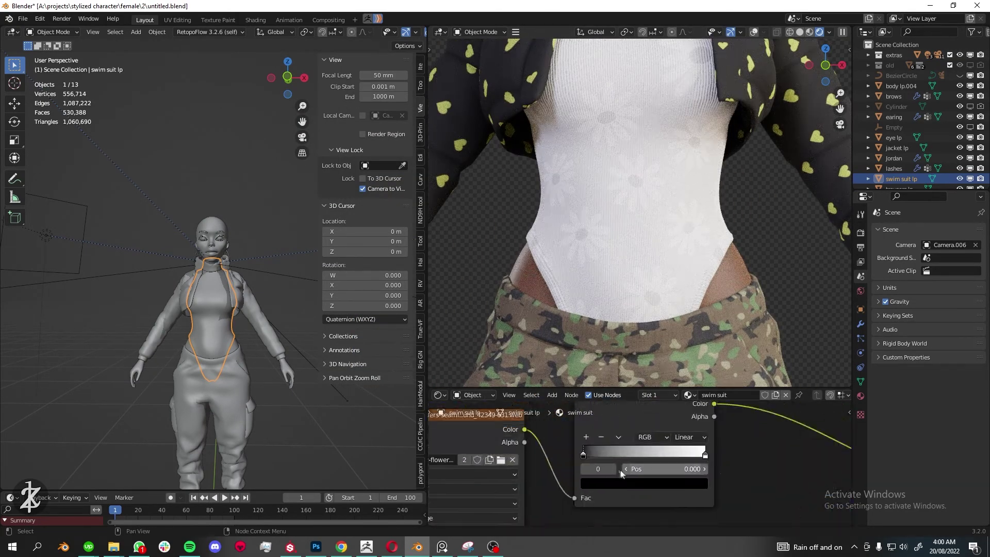
drag(583, 454, 686, 455)
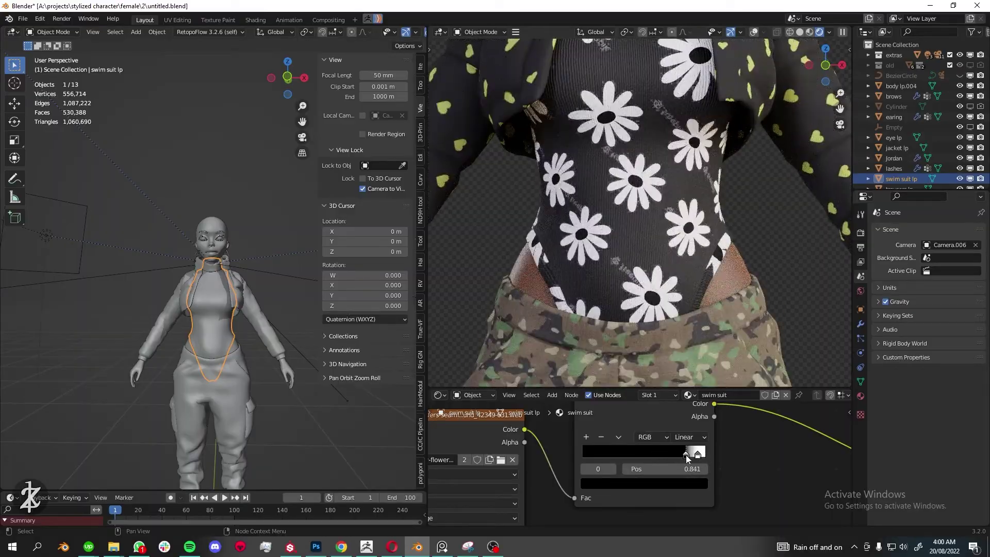
scroll(628, 244, up, 5)
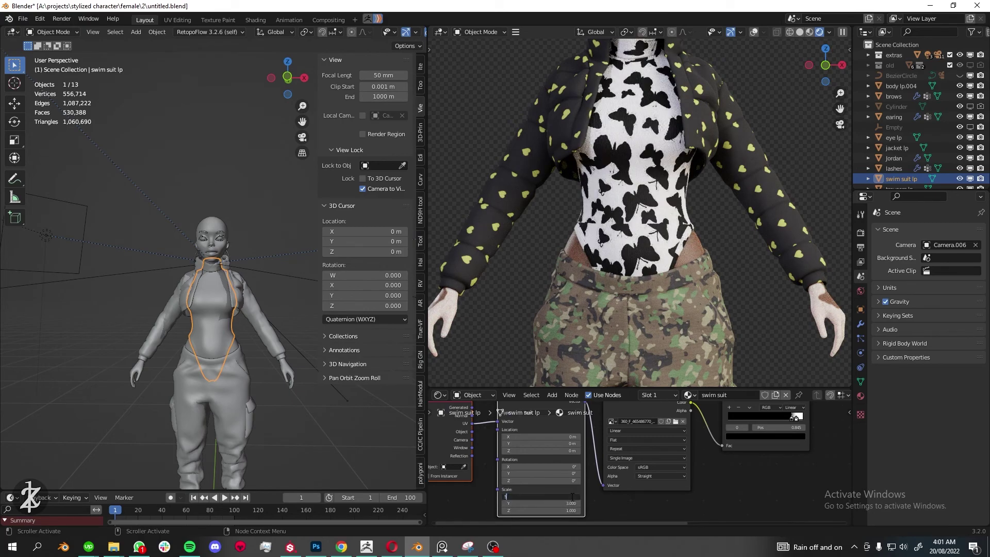
text(6)
key(Return)
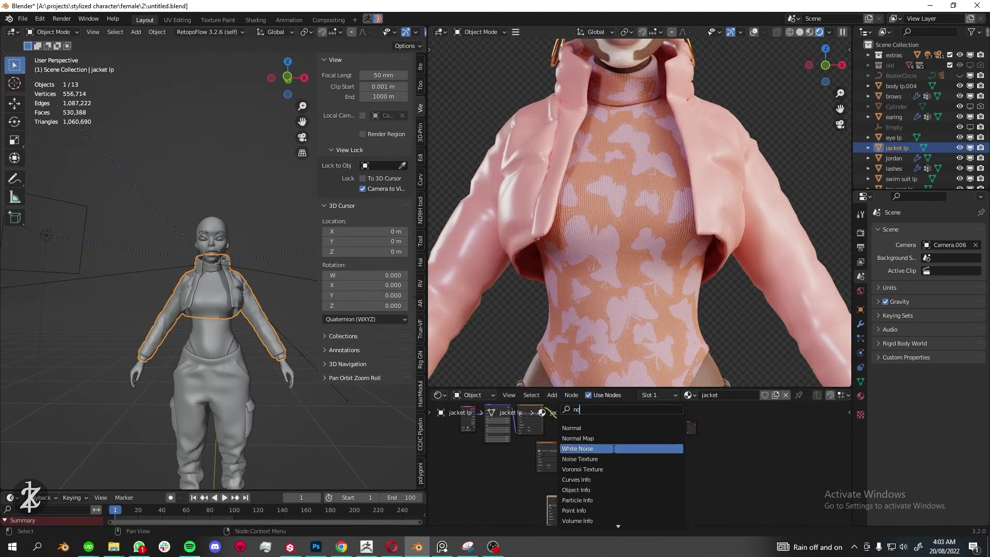
Load jacket_Normal_DirectX_1001.png into the jacket's Image Texture node
scroll(626, 478, up, 5)
click(523, 467)
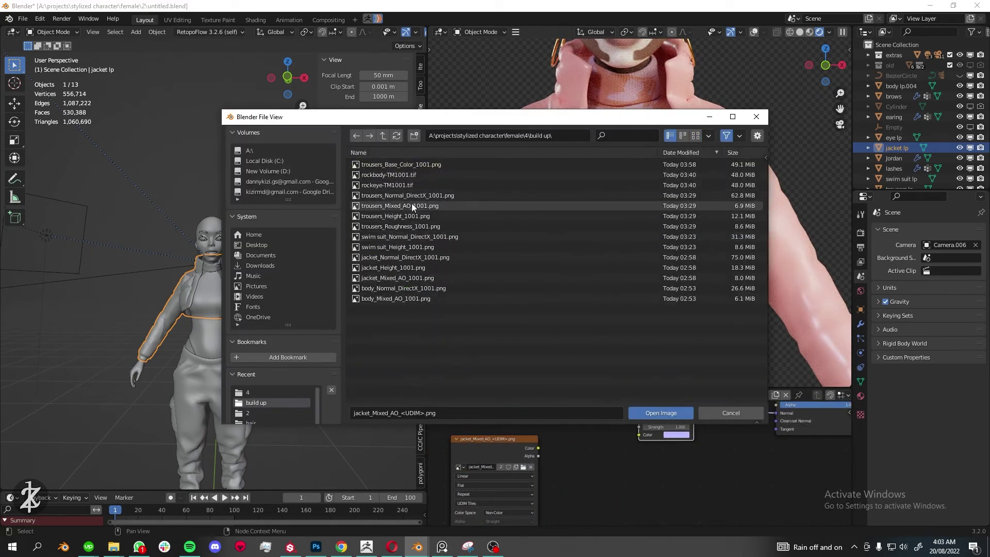
double_click(404, 260)
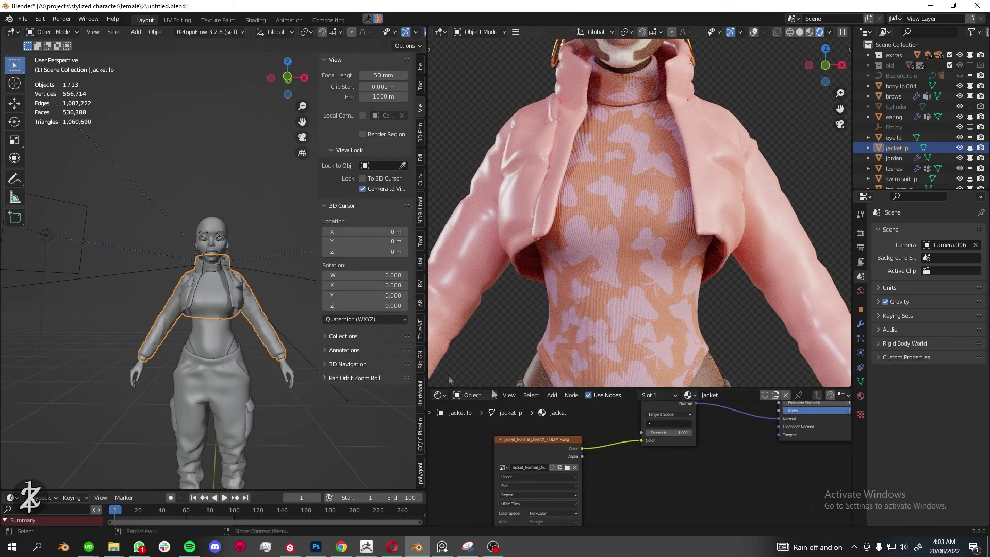
Save the project as a new file in folder 4, then select the swimsuit
click(23, 19)
click(38, 92)
click(660, 413)
click(662, 309)
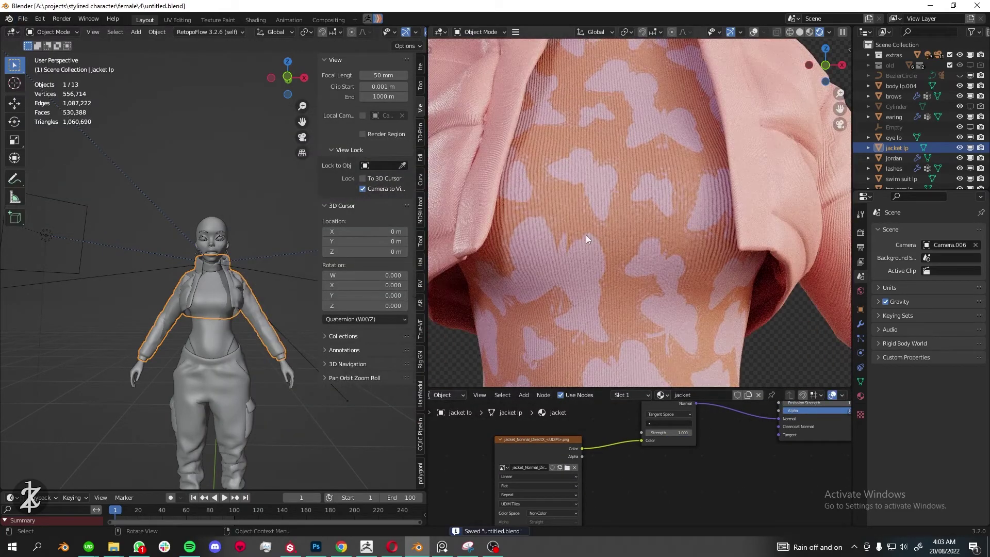
scroll(576, 488, up, 4)
Recolour the swimsuit print's two Mix colours, shifting the second toward a darker olive green
click(616, 452)
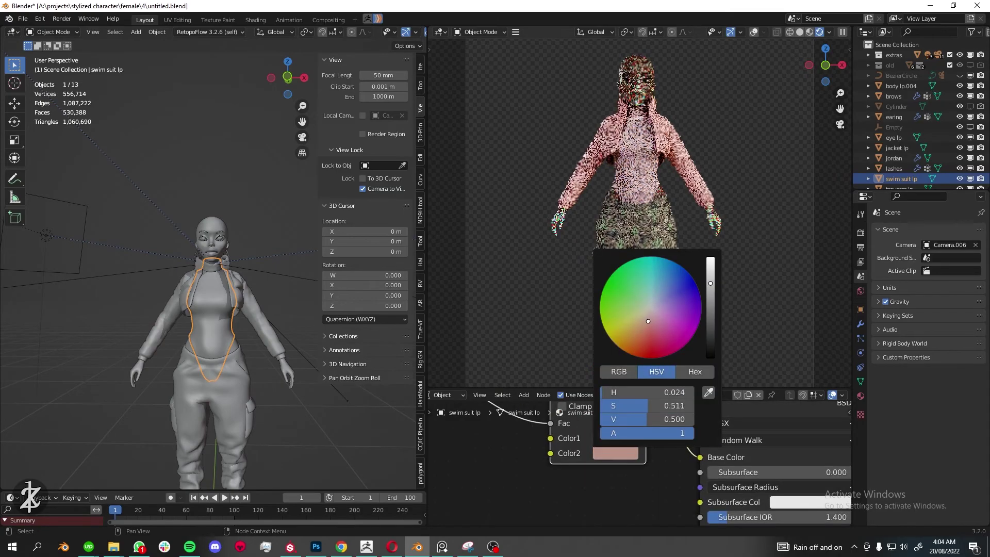
drag(710, 283, 711, 334)
click(616, 438)
click(616, 453)
drag(710, 293, 710, 310)
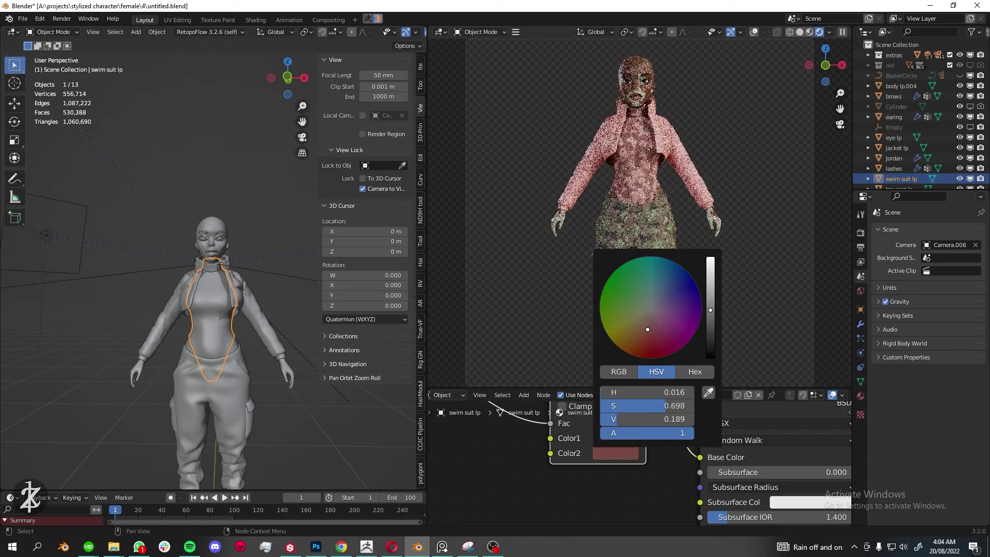
drag(647, 322, 631, 316)
scroll(619, 443, down, 3)
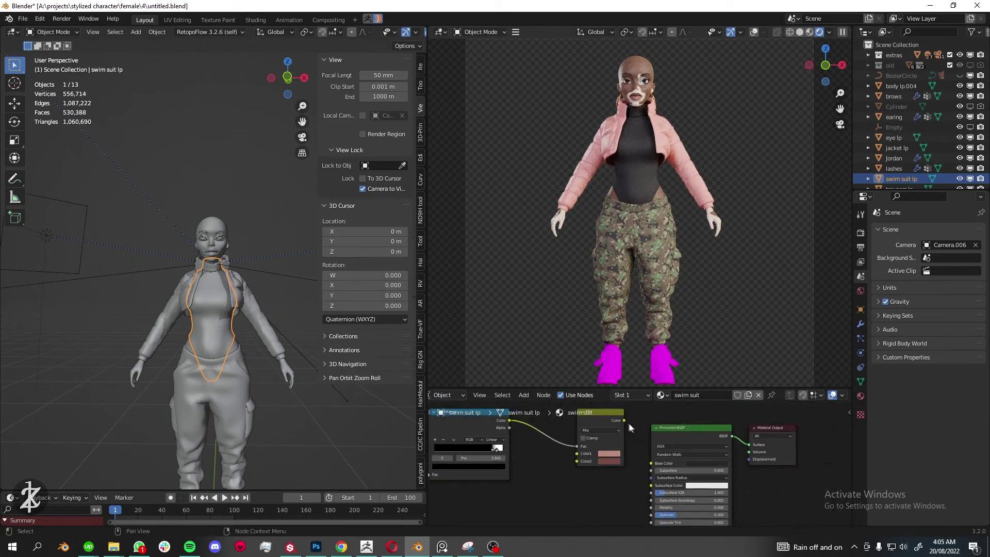
click(608, 453)
click(609, 460)
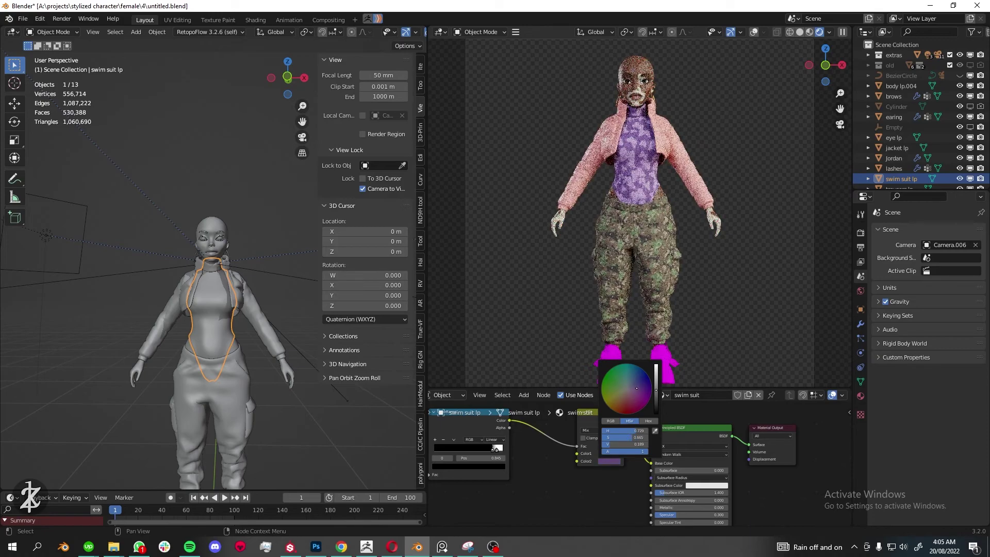
scroll(618, 457, up, 1)
scroll(634, 206, up, 3)
Preview the Diffuse Color render pass, return to Combined, and select the jacket
click(829, 32)
click(845, 129)
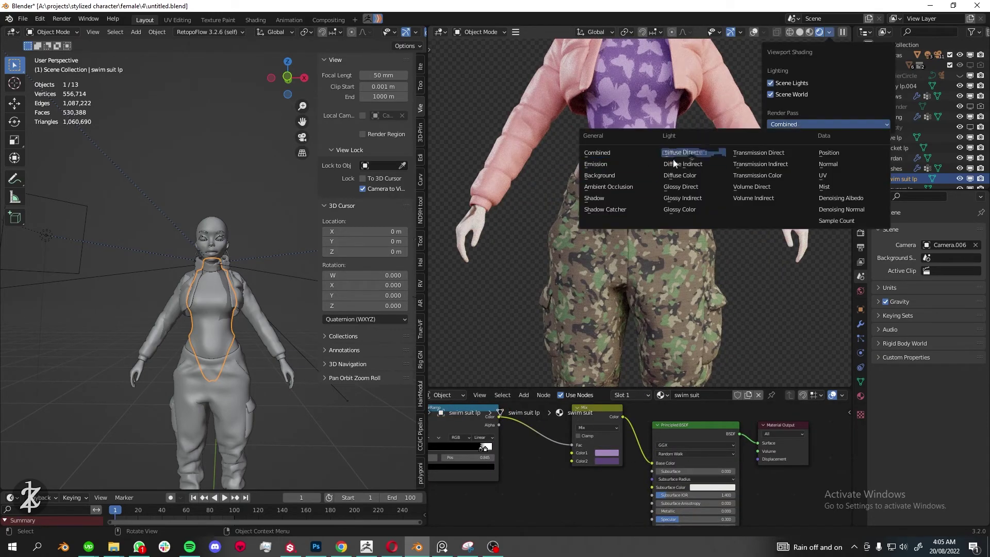
click(670, 155)
click(608, 453)
click(829, 32)
click(597, 153)
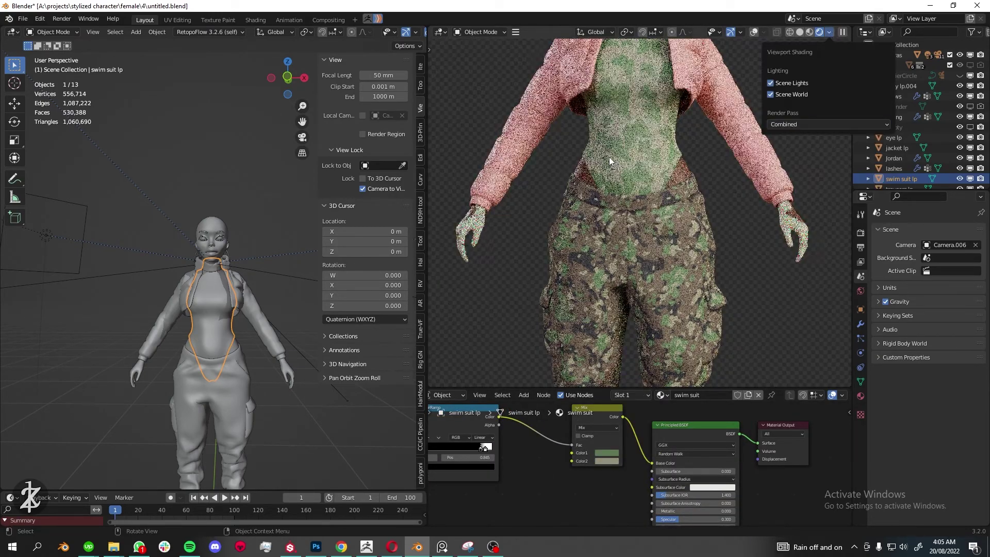
scroll(608, 156, down, 3)
Check the jacket's flat colours in the Diffuse Color pass, return to Combined, and select the trousers
click(696, 184)
click(828, 32)
click(828, 124)
click(684, 176)
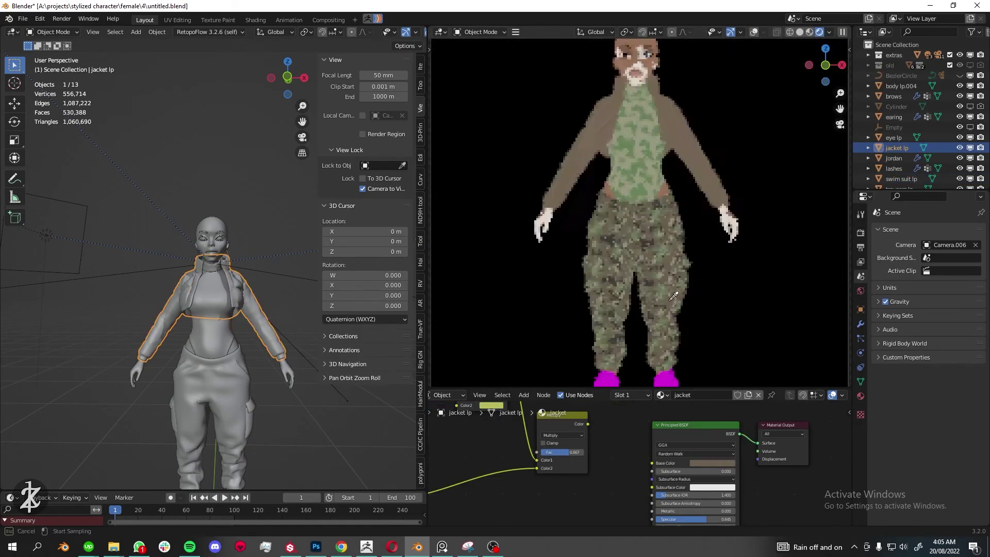
click(829, 32)
click(828, 124)
click(630, 154)
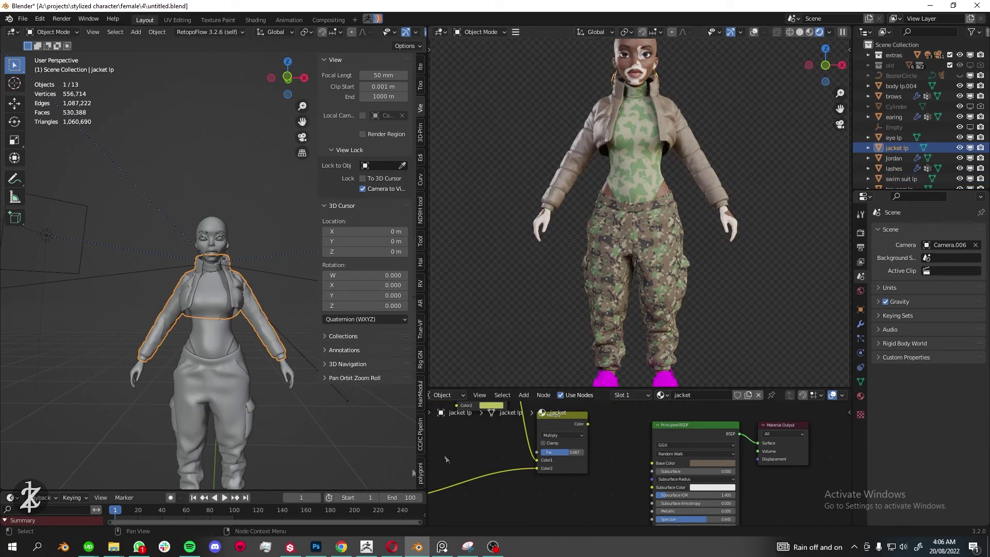
click(640, 330)
Select the Jordan boots and load the Jordan_off_white_color_R texture into their Image Texture
scroll(670, 310, down, 1)
key(KP_Decimal)
click(253, 366)
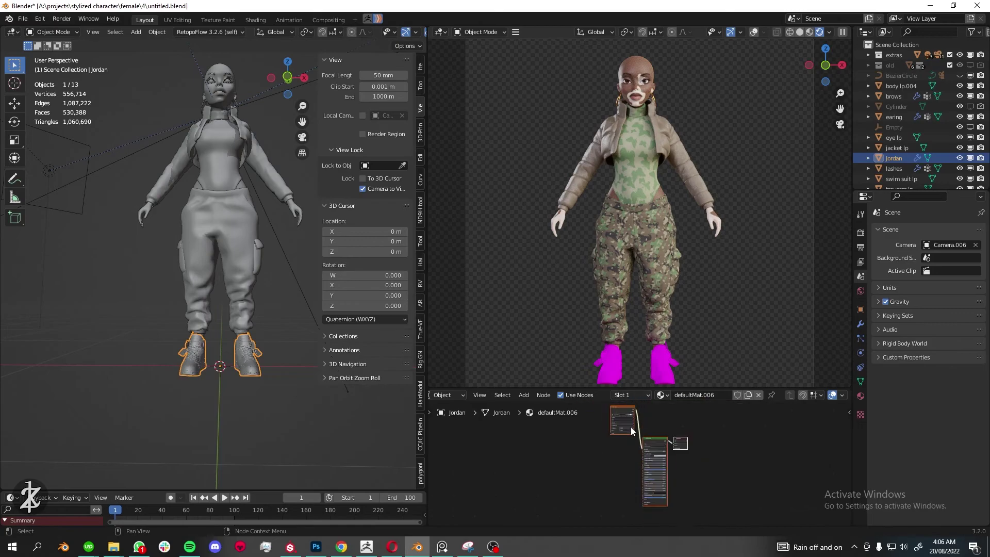
scroll(623, 437, up, 3)
click(572, 428)
double_click(387, 176)
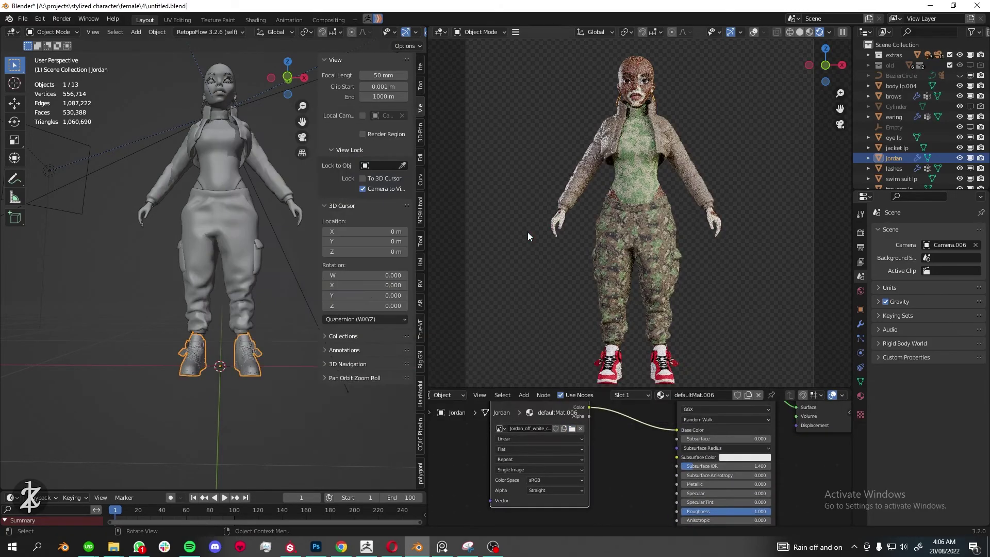
Try loading a sneaker normal map, then undo it and reframe the figure
key(KP_Decimal)
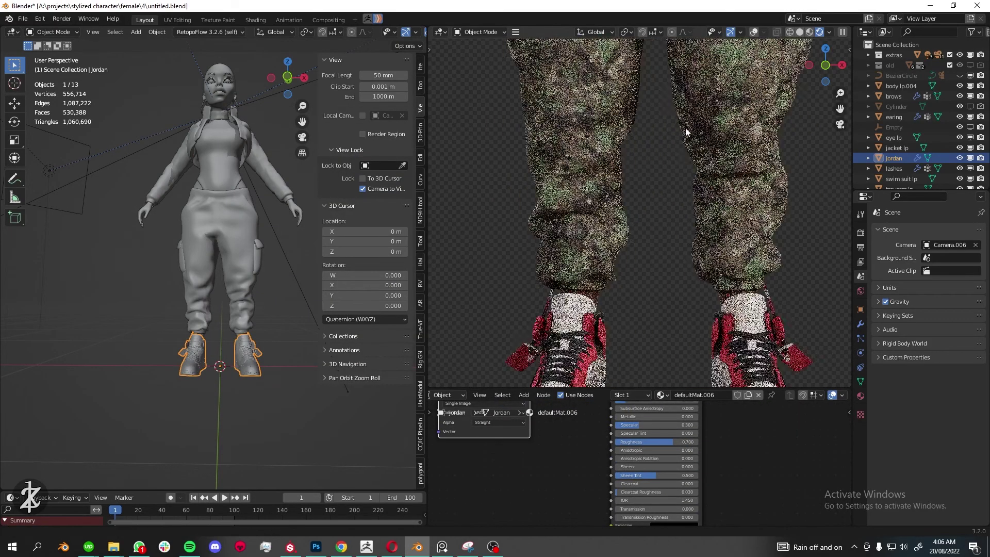
scroll(627, 426, down, 4)
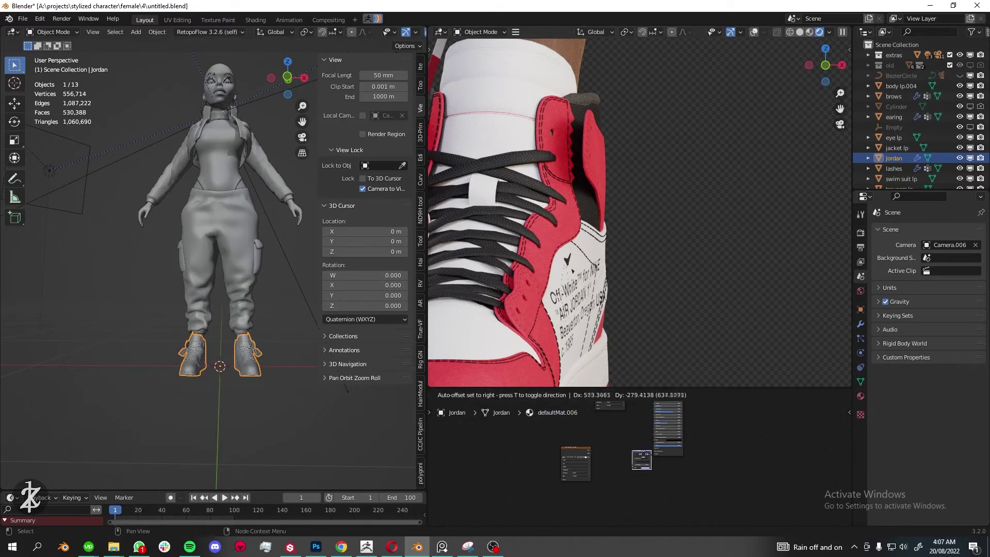
scroll(671, 430, up, 3)
click(636, 445)
double_click(595, 221)
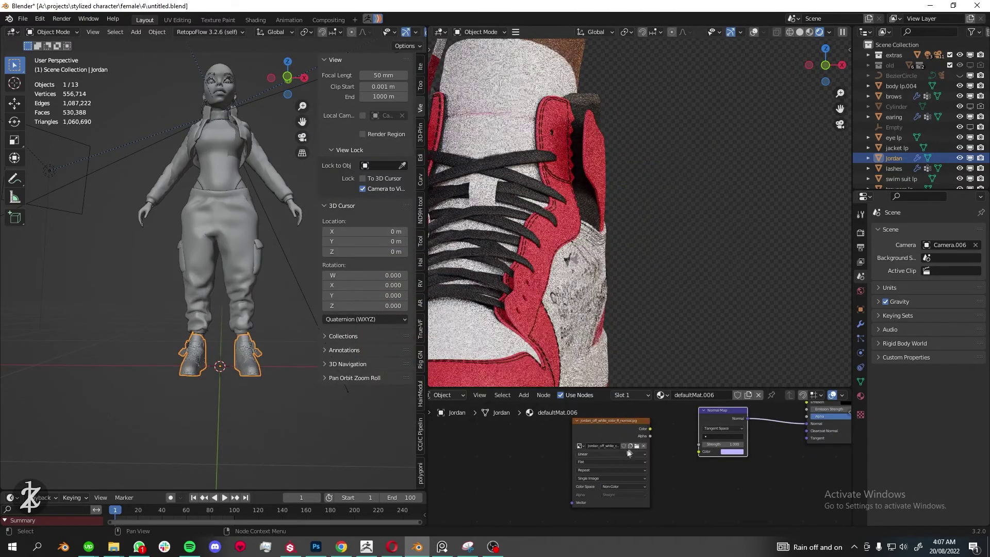
key(ctrl+z)
key(Home)
Insert a Hue/Saturation/Value node before Base Color with hue 0.800 and value 0.700
scroll(643, 467, up, 2)
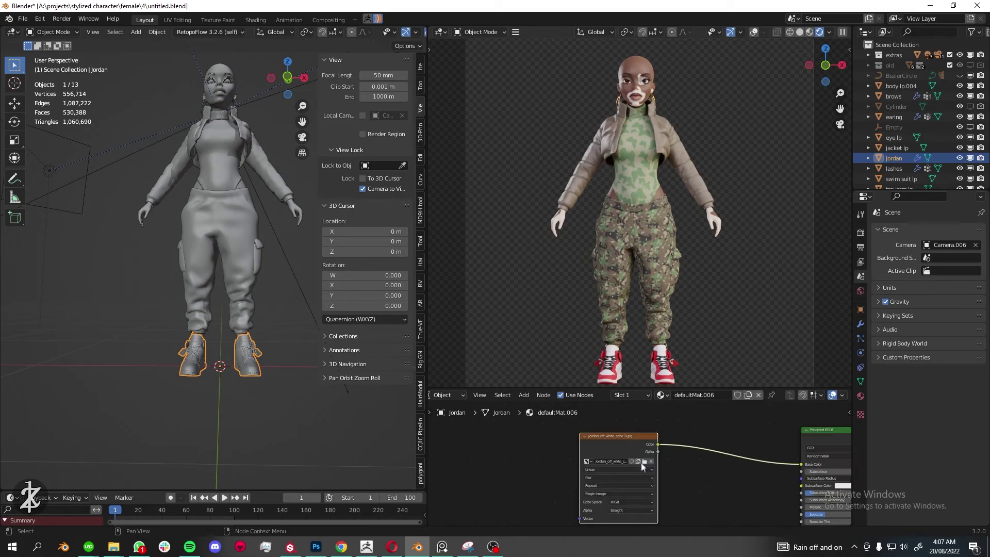
click(644, 462)
double_click(513, 221)
click(524, 395)
click(732, 454)
click(717, 432)
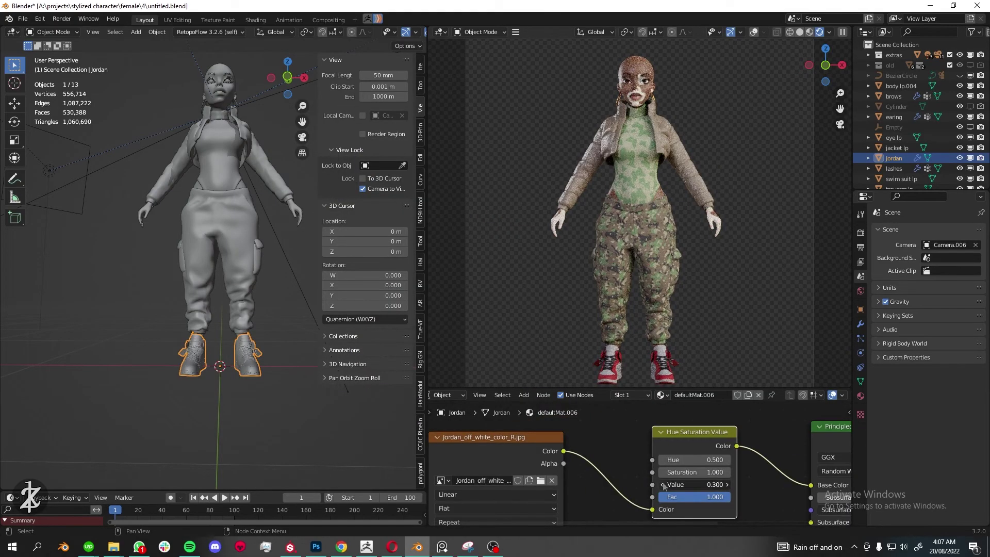
drag(661, 462, 732, 459)
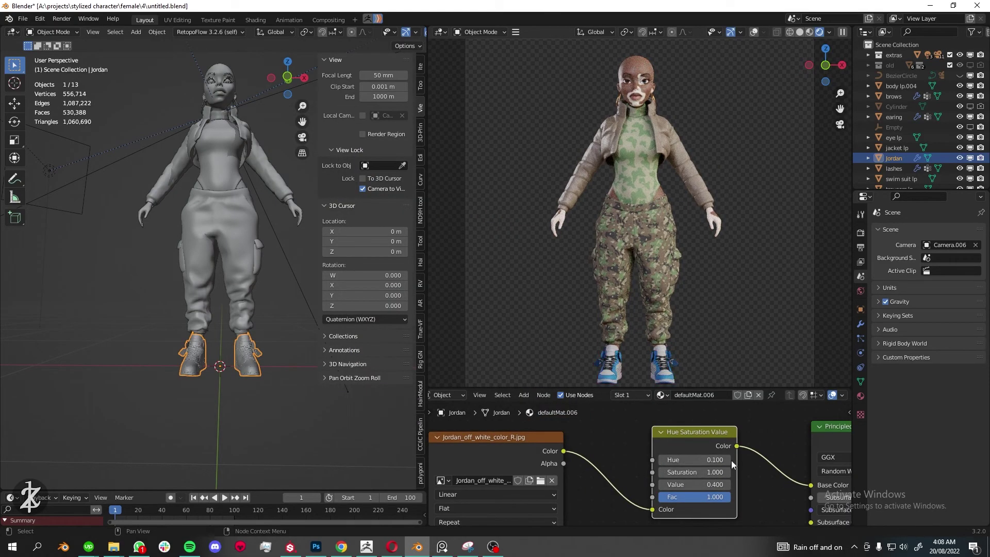
drag(665, 484, 722, 485)
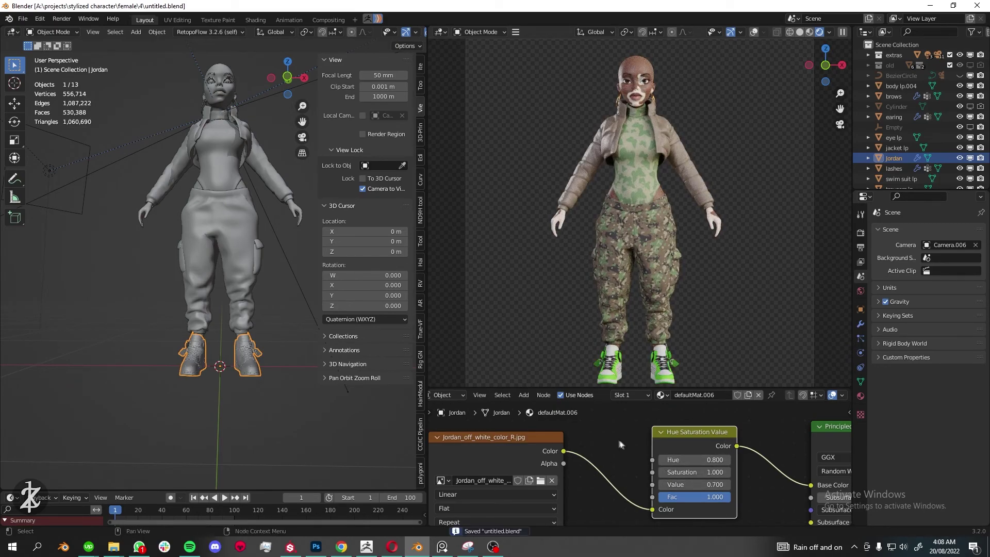
scroll(694, 227, up, 2)
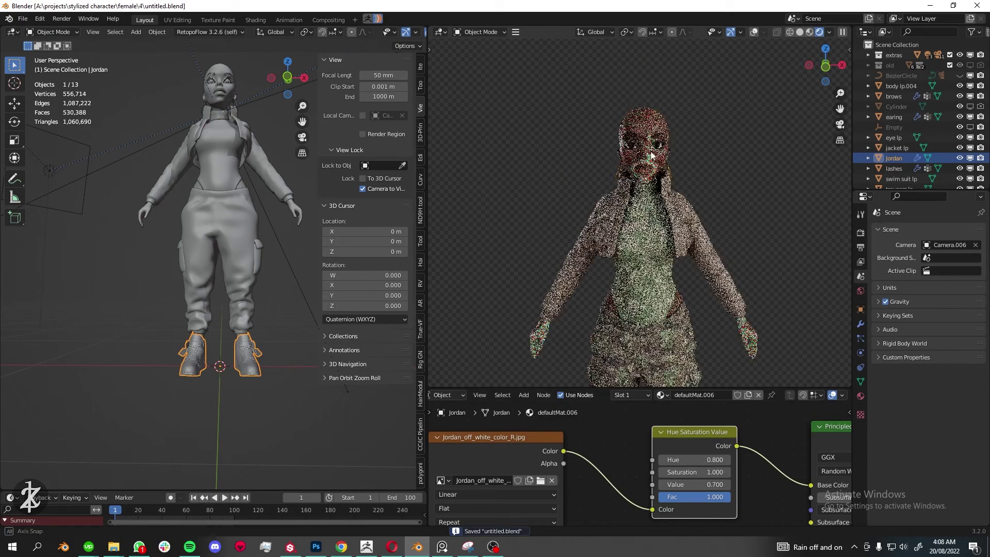
Save, then under Color Management enable Use Curves, nudge the red curve, and disable curves again
click(840, 124)
key(ctrl+s)
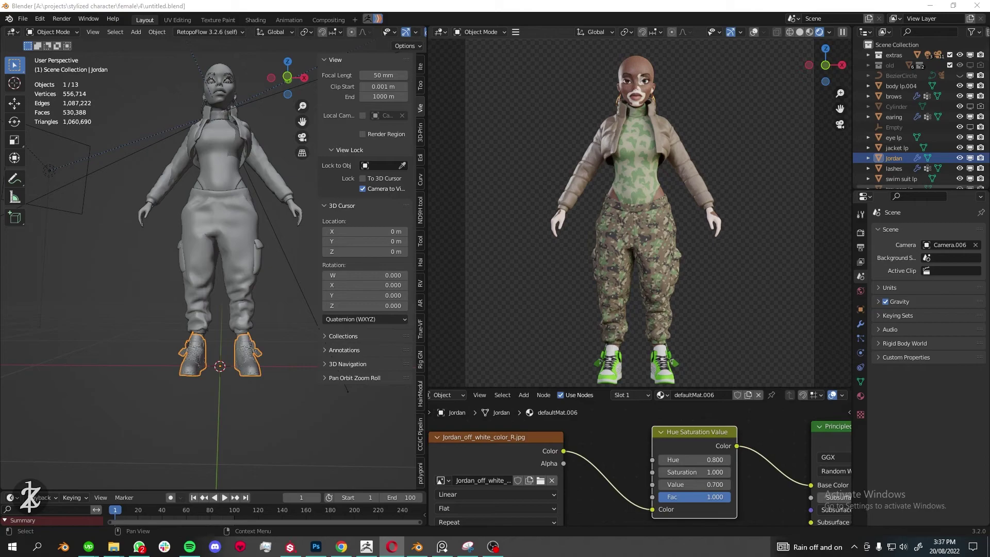
click(860, 233)
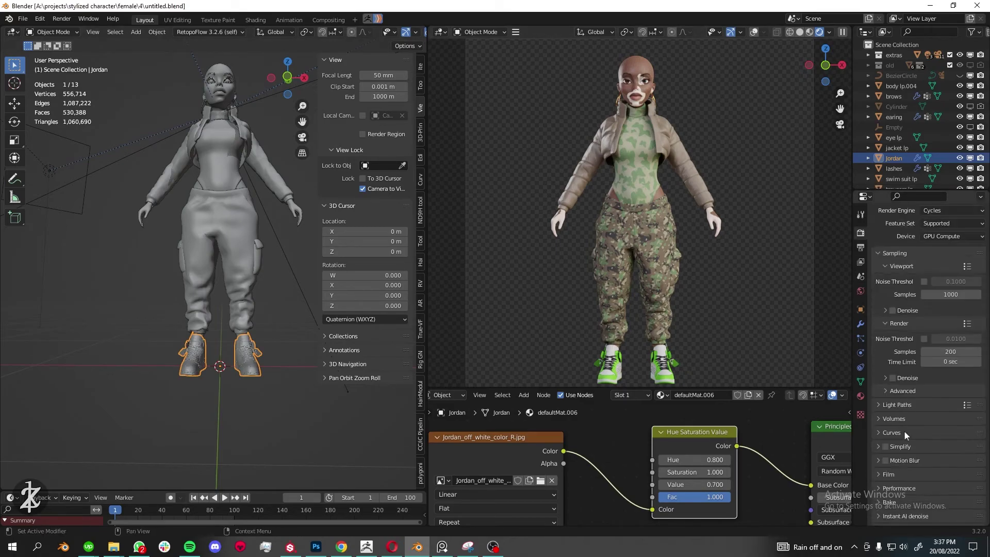
scroll(903, 438, down, 5)
click(884, 518)
scroll(923, 464, down, 5)
click(890, 431)
drag(923, 482, 926, 477)
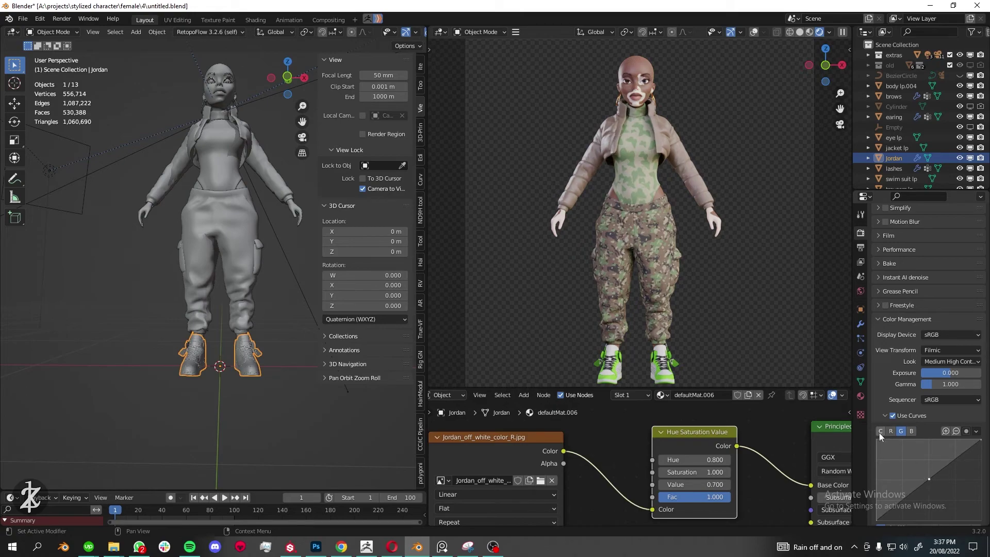
click(892, 416)
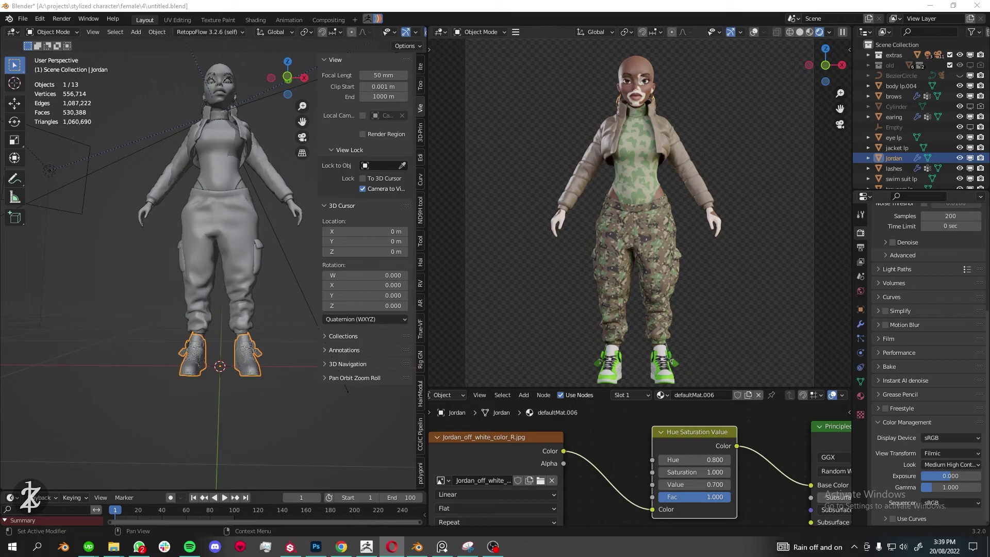
Replace the shoes' Hue/Saturation node with a ColorRamp and set the texture to Non-Color
key(Delete)
key(Home)
key(shift+a)
click(583, 405)
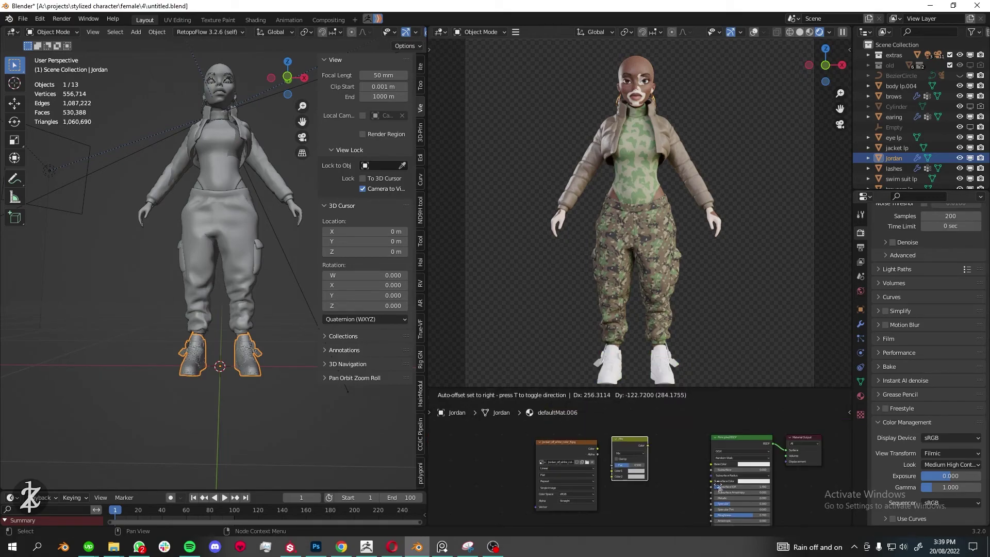
click(719, 486)
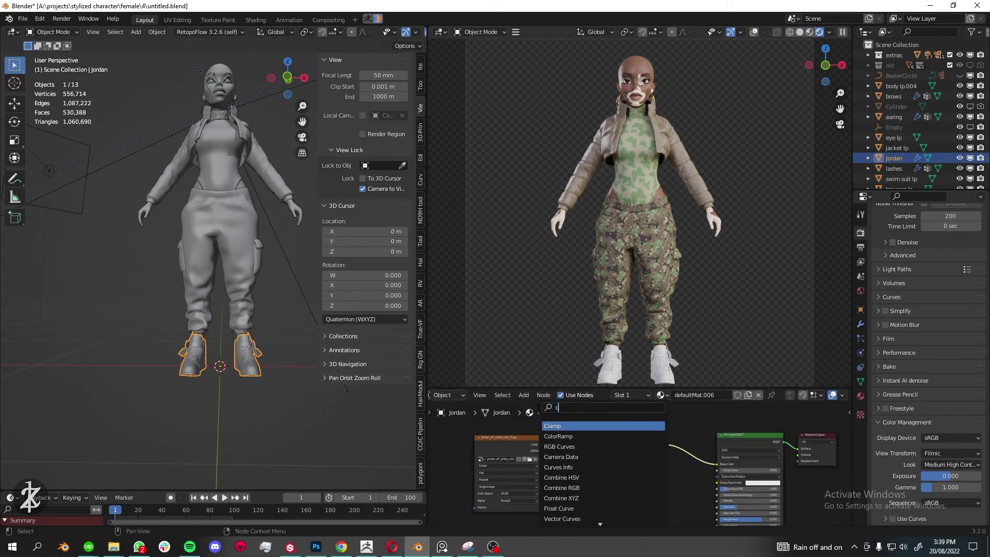
ctrl+shift+click(600, 466)
click(518, 494)
click(520, 462)
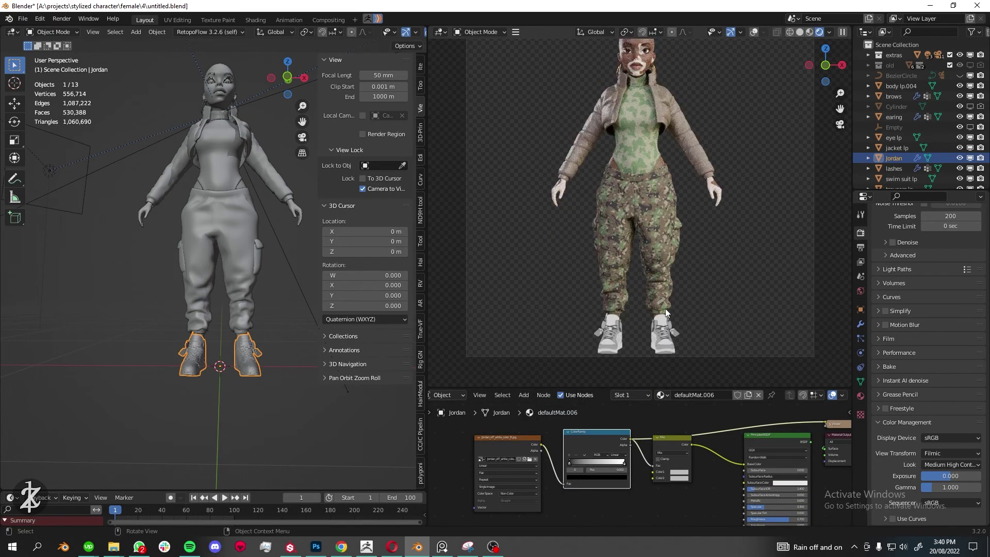
Make the swim suit's mix colour black and give the jacket a pink base colour
click(253, 273)
click(635, 196)
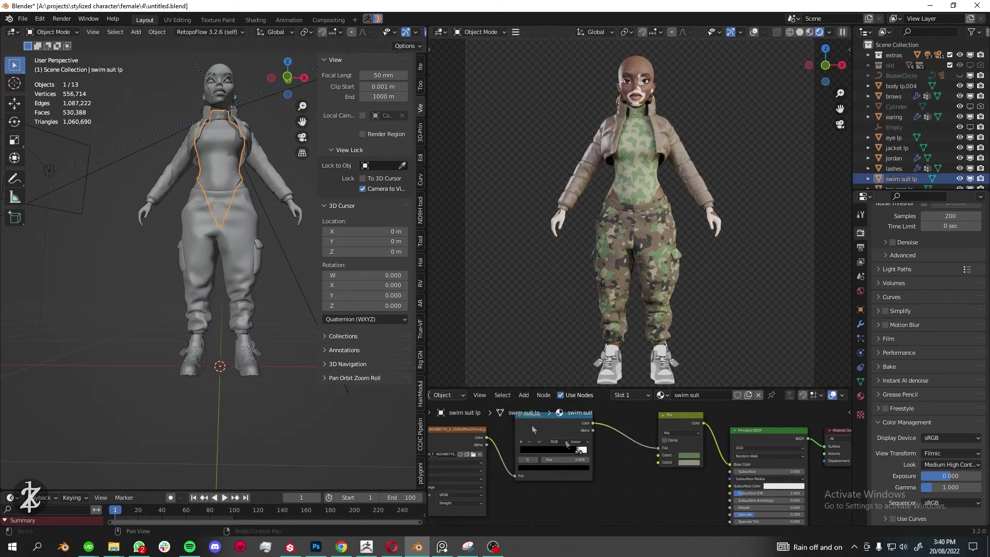
scroll(716, 473, up, 3)
click(719, 450)
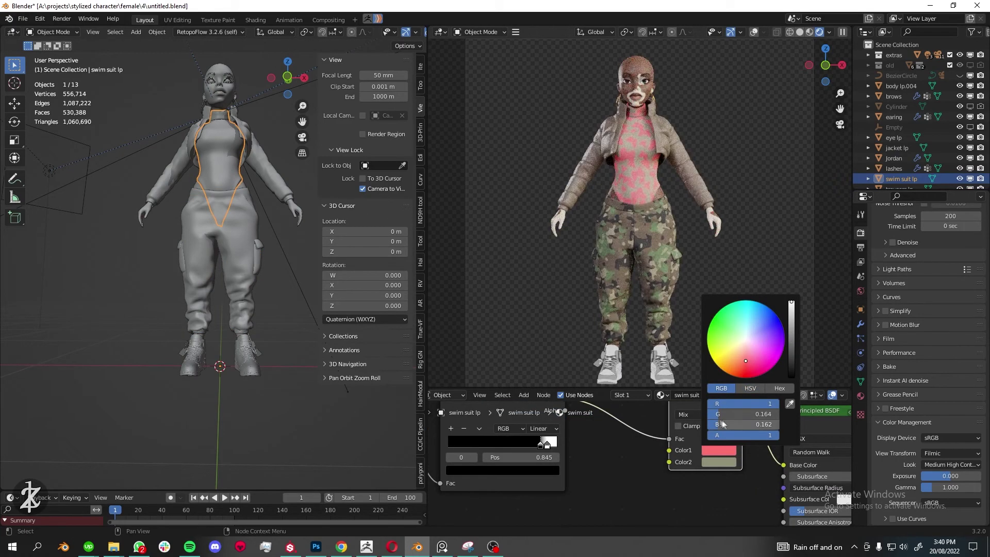
mouse_move(722, 424)
mouse_down()
mouse_move(792, 361)
mouse_move(769, 394)
mouse_up()
click(665, 154)
click(761, 483)
click(193, 356)
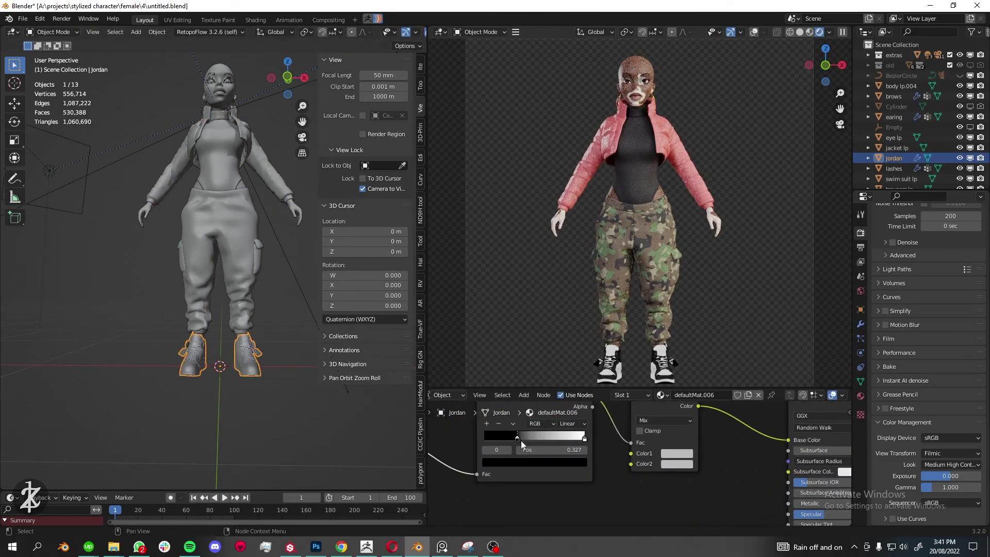
Shift the ColorRamp black stop, link the texture into the Mix node, and darken its second colour
drag(521, 440, 555, 444)
scroll(593, 449, down, 4)
drag(648, 436, 654, 444)
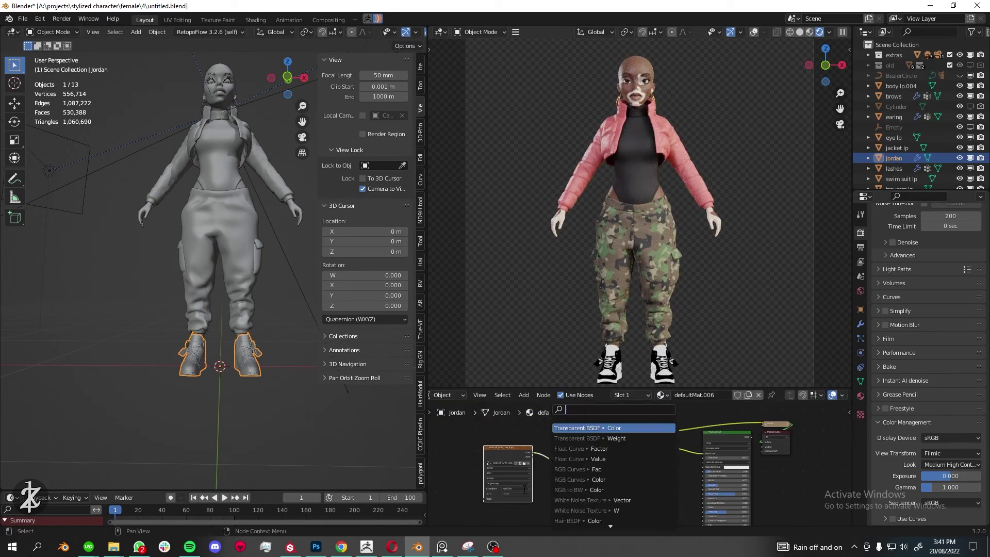
key(Escape)
scroll(550, 460, up, 2)
drag(495, 438, 672, 479)
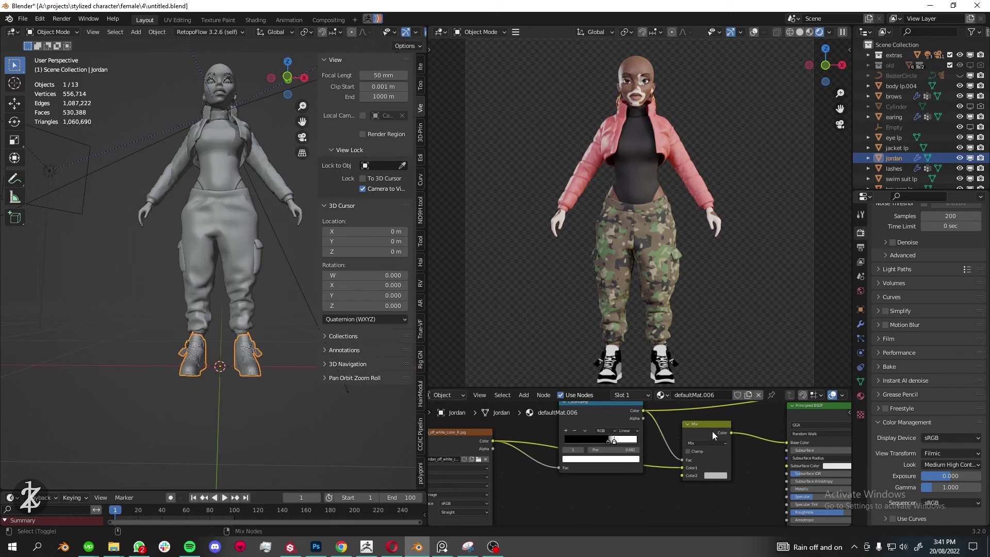
drag(759, 388, 764, 395)
scroll(651, 192, up, 5)
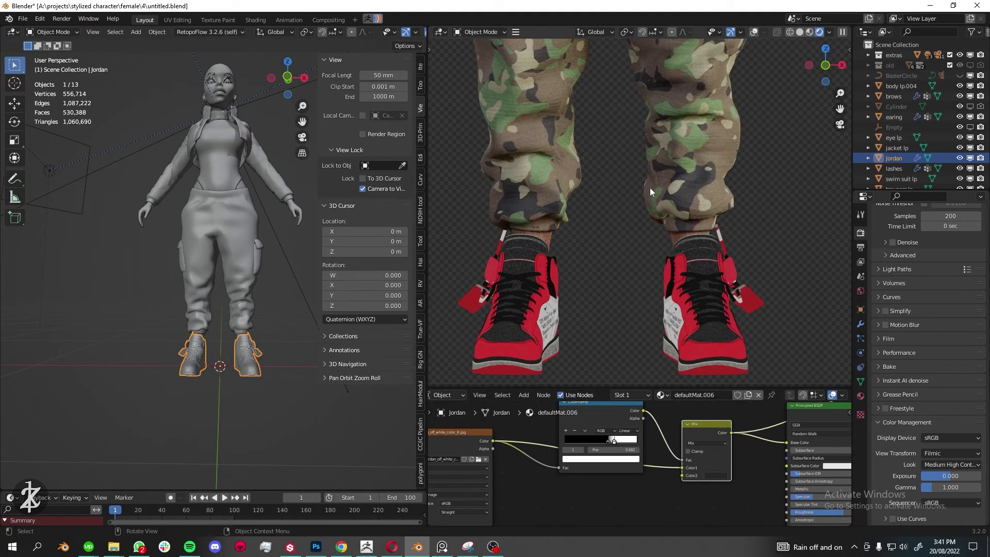
scroll(682, 318, down, 5)
Deepen the jacket to red, adjust its specular, and raise trousers saturation to 1.100
click(686, 176)
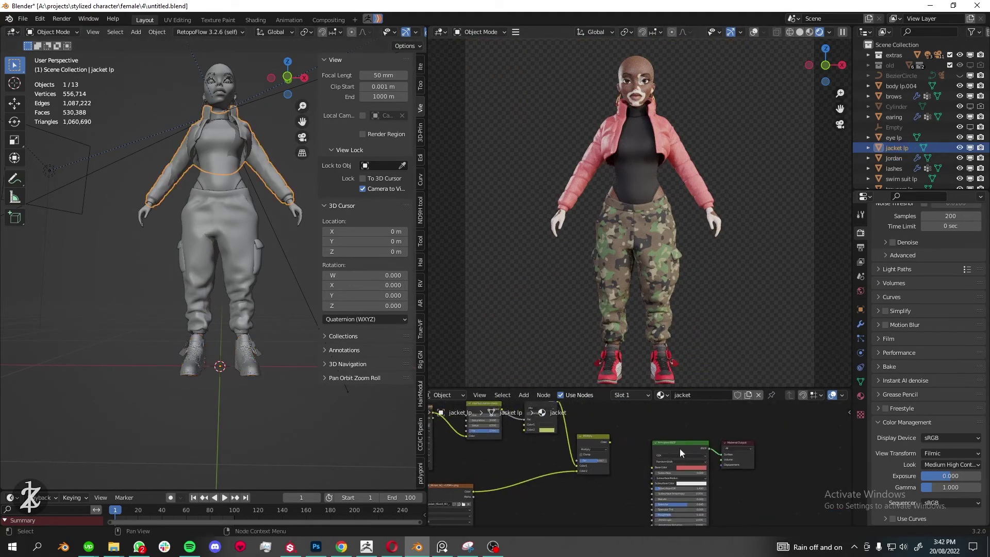
click(722, 470)
drag(729, 407, 730, 408)
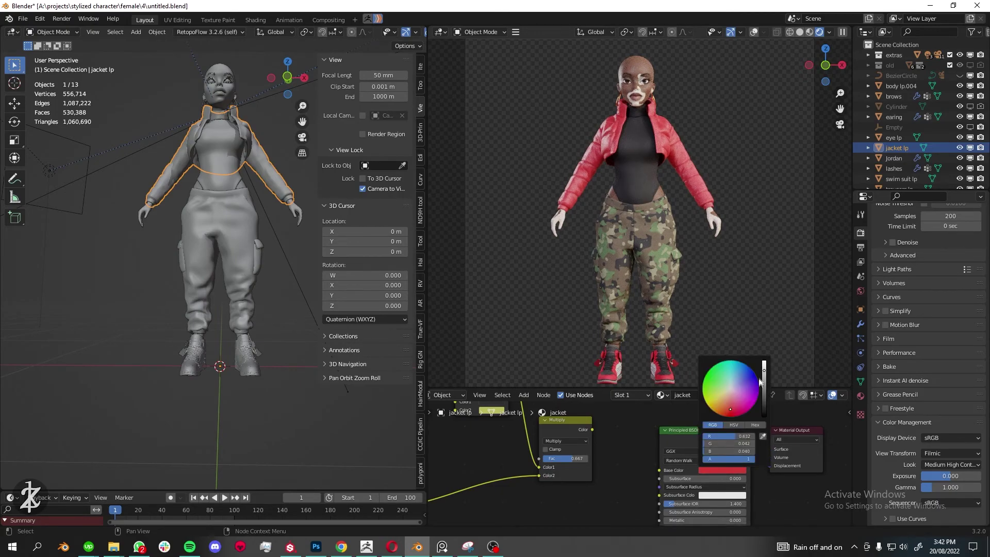
scroll(627, 475, up, 1)
middle_drag(626, 475, 628, 402)
click(733, 460)
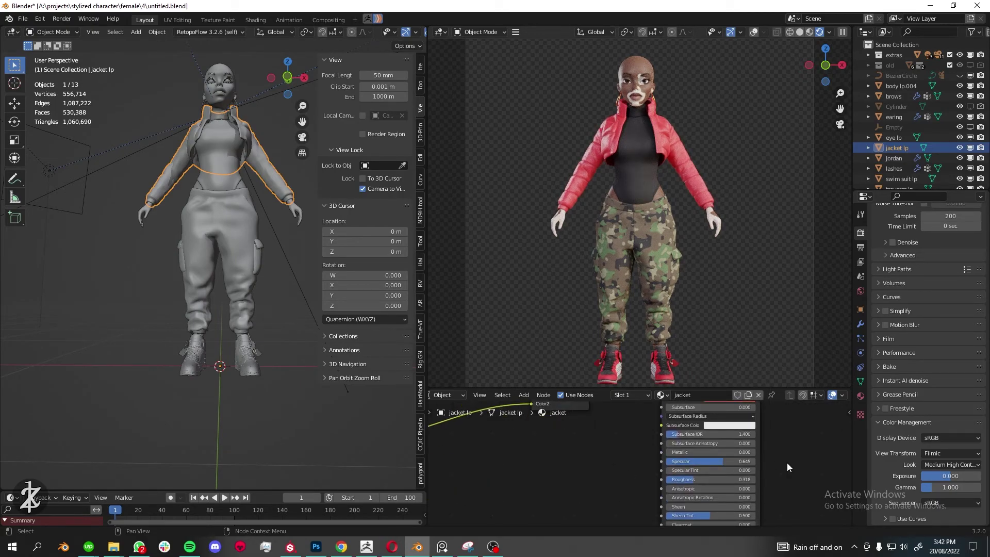
click(632, 276)
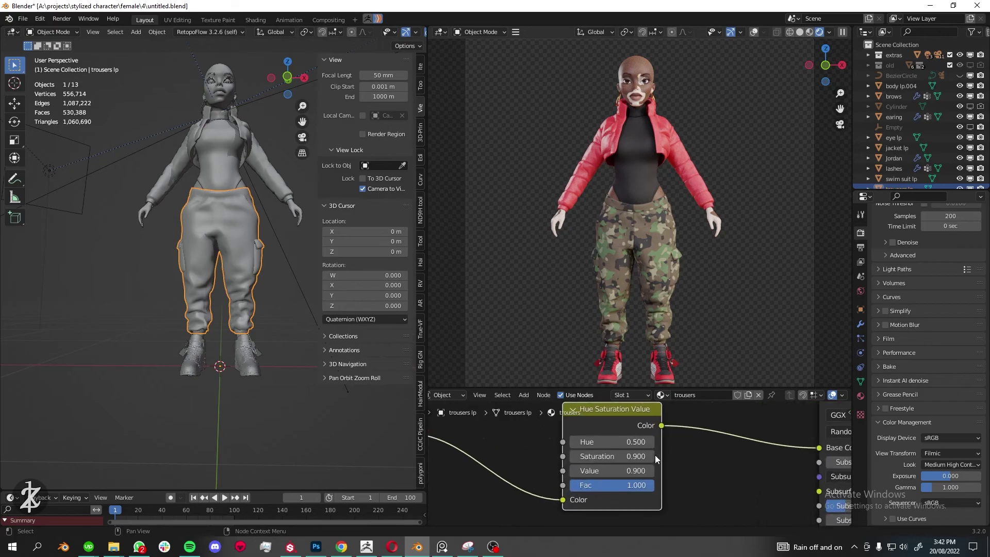
click(650, 453)
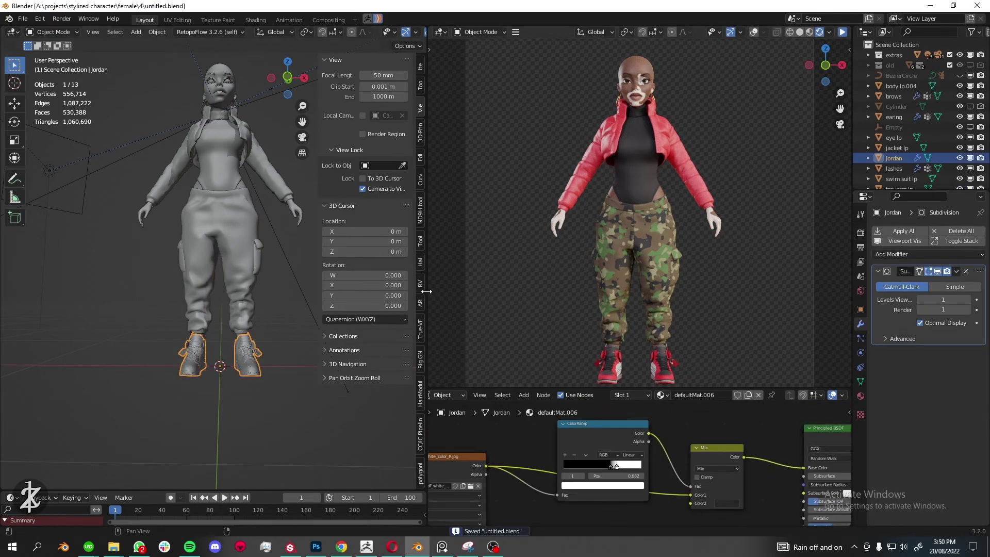
Import the Glasses OBJ, join its parts into one object, and scale it by 0.01
drag(427, 291, 538, 291)
click(22, 19)
click(175, 254)
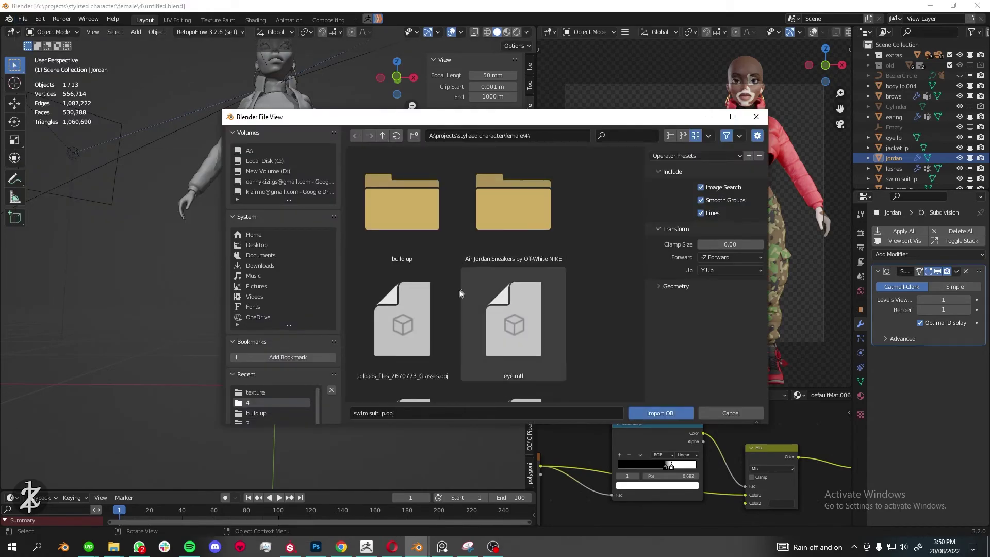
double_click(402, 319)
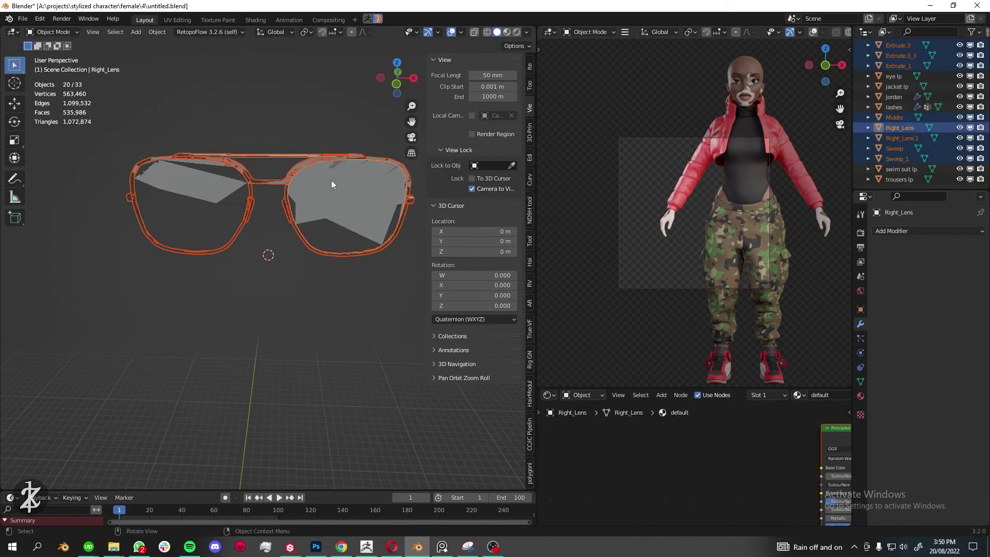
key(ctrl+j)
key(s)
click(270, 164)
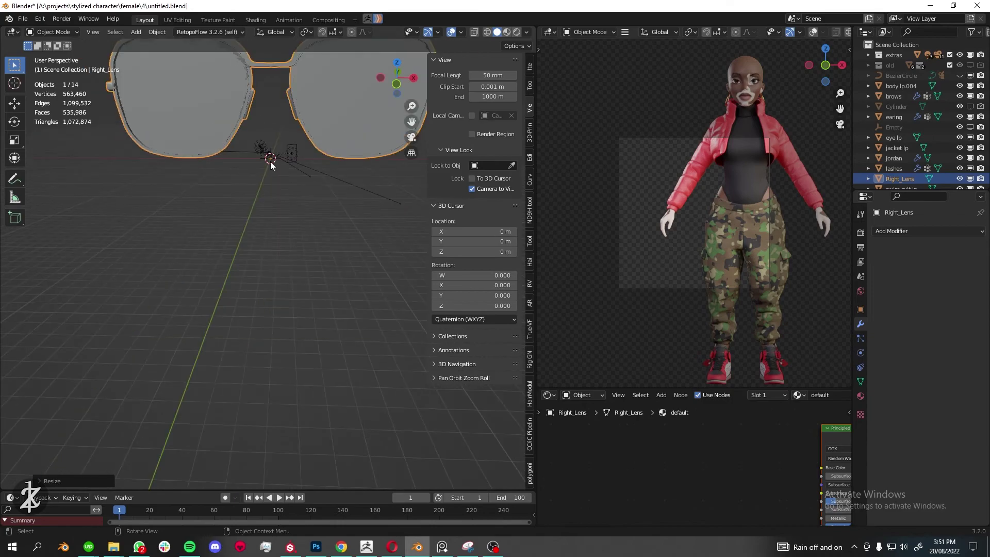
text(s.01)
In side orthographic view, move the glasses to eye level and rotate them onto the face
key(KP_3)
scroll(347, 394, up, 3)
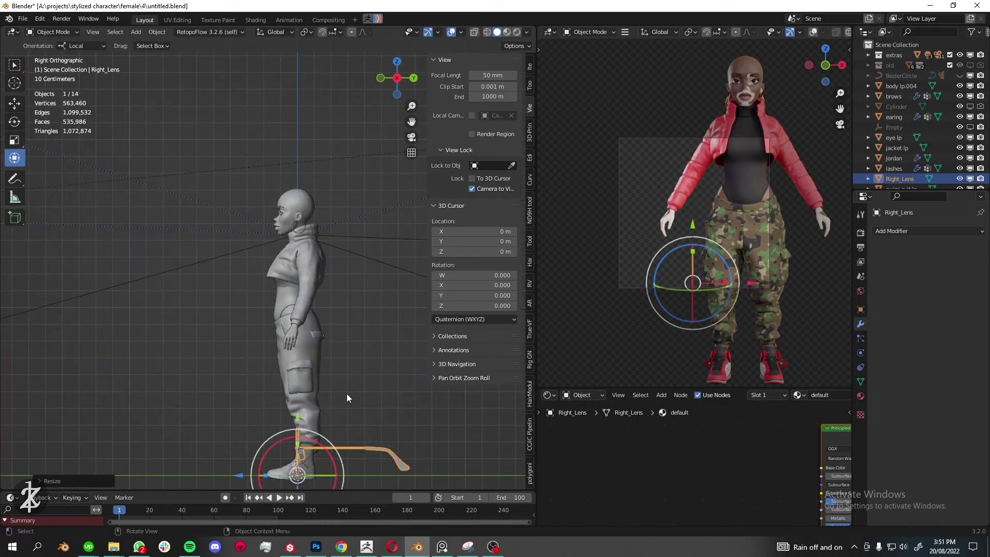
drag(346, 394, 221, 250)
scroll(221, 250, up, 3)
scroll(304, 295, up, 3)
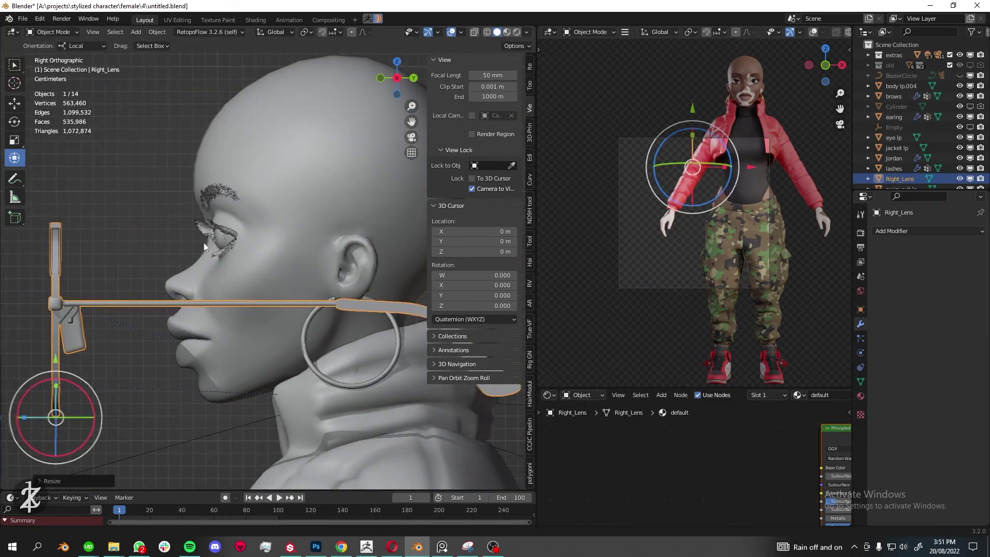
scroll(303, 295, up, 3)
key(g)
click(249, 243)
drag(103, 330, 134, 361)
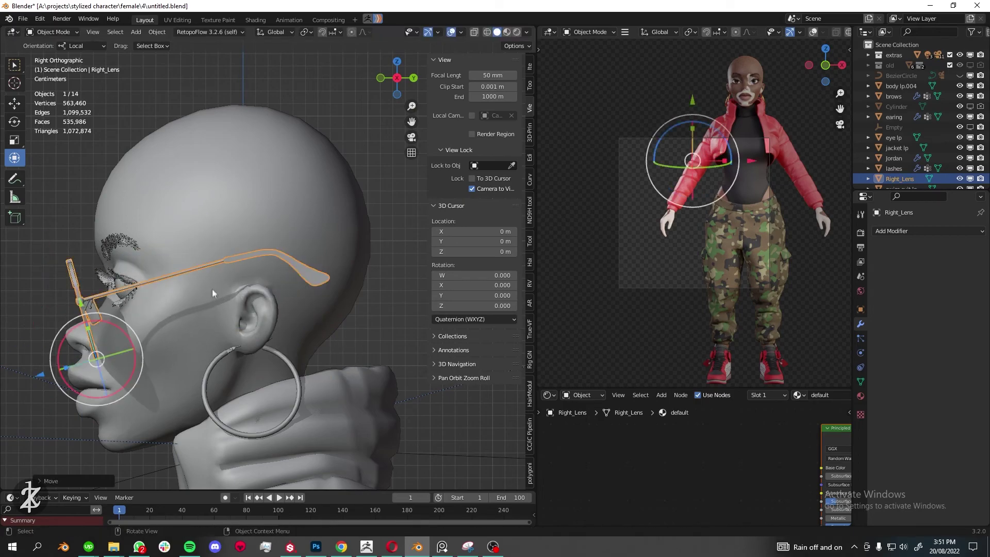
mouse_move(377, 248)
middle_down()
mouse_move(85, 244)
mouse_move(155, 242)
middle_up()
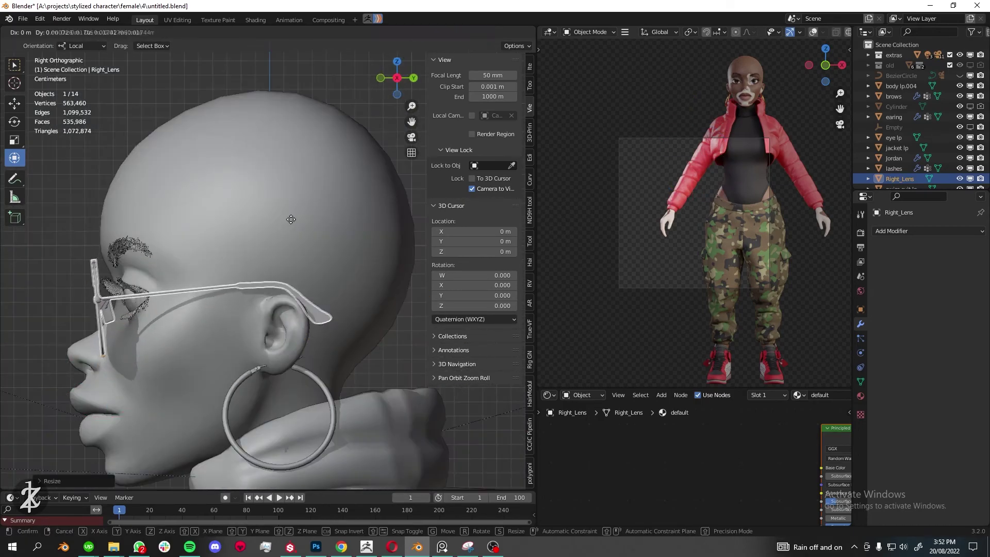
Orbit to check the fit, clear the render region, and enlarge the rendered preview
mouse_move(394, 77)
mouse_down()
mouse_move(400, 84)
mouse_move(392, 77)
mouse_up()
click(633, 219)
key(ctrl+alt+b)
drag(536, 216, 456, 216)
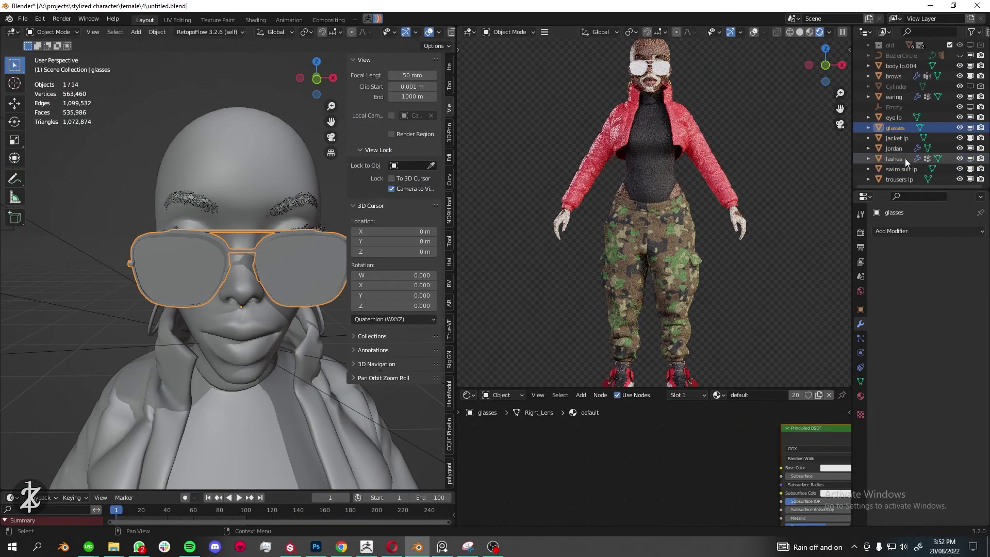
Rename the glasses material to 'glasses frame' and add a second material slot
click(860, 395)
key(KP_Decimal)
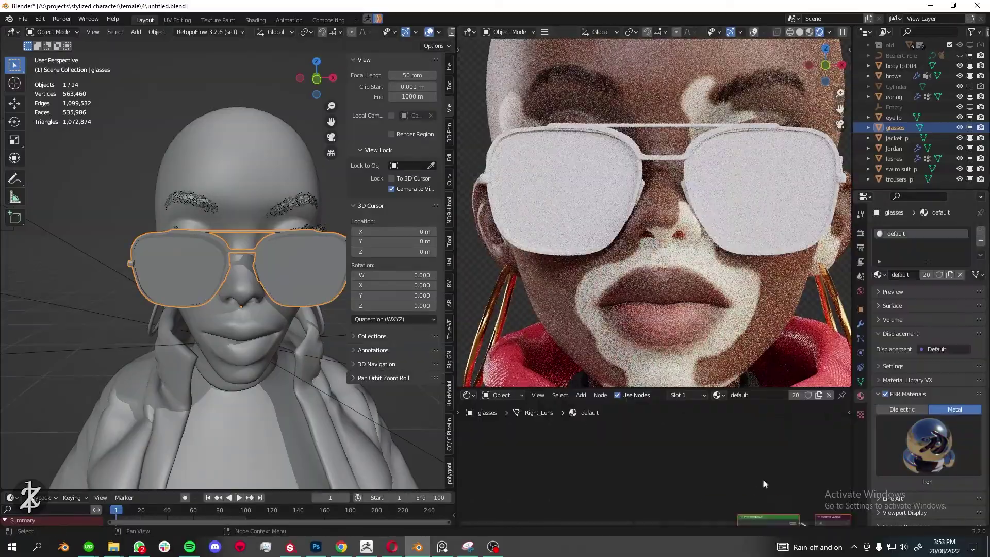
double_click(748, 395)
text(glasses frame)
key(Return)
scroll(520, 469, up, 4)
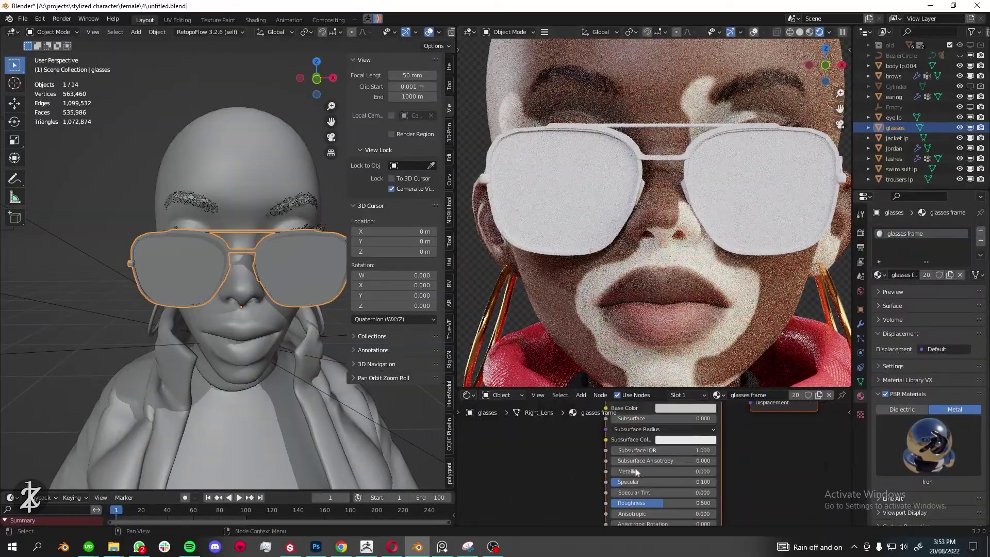
click(981, 231)
click(878, 291)
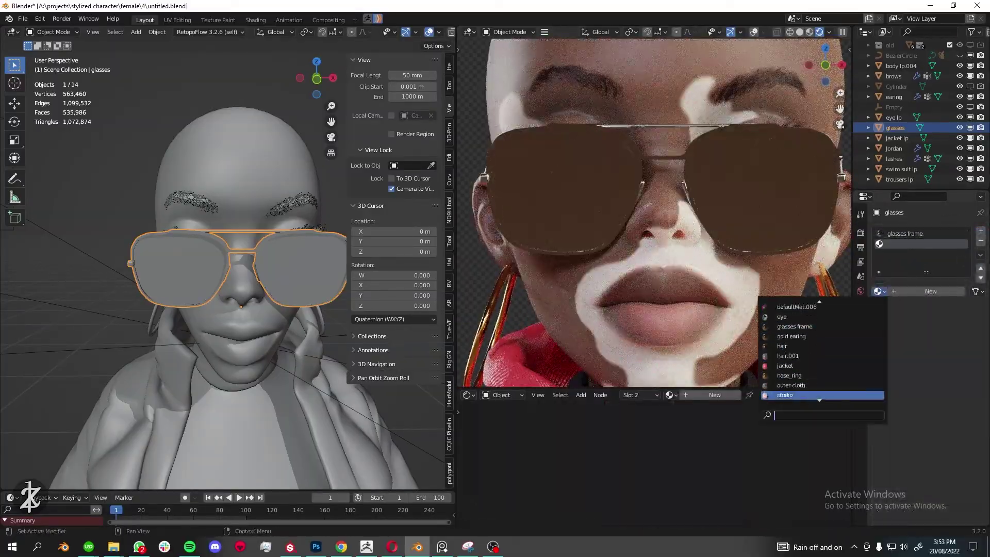
In Edit Mode, select both lenses and extend the selection to linked geometry
key(Tab)
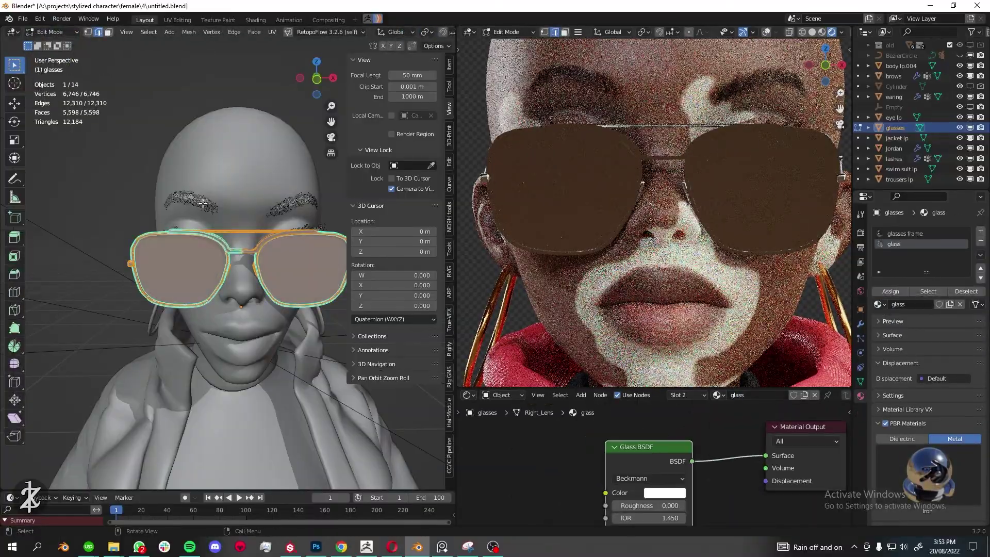
key(alt+a)
scroll(201, 248, up, 4)
mouse_move(201, 247)
middle_down()
mouse_move(170, 251)
mouse_move(175, 258)
middle_up()
click(180, 273)
shift+click(315, 273)
mouse_move(318, 349)
middle_down()
mouse_move(284, 385)
mouse_move(249, 127)
mouse_move(289, 165)
middle_up()
key(ctrl+l)
key(Tab)
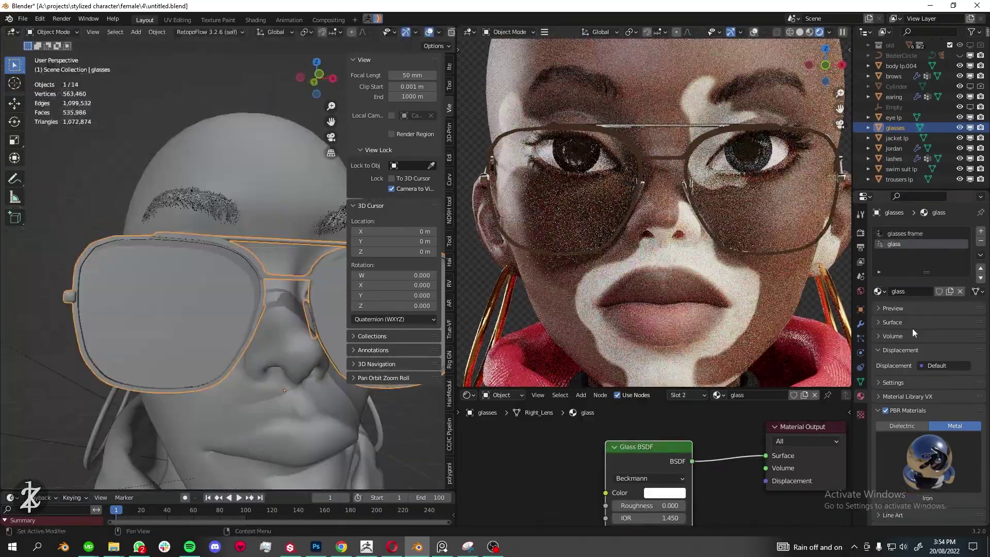
Browse the modifier list and inspect the glasses frame in Edit Mode
click(860, 323)
click(928, 231)
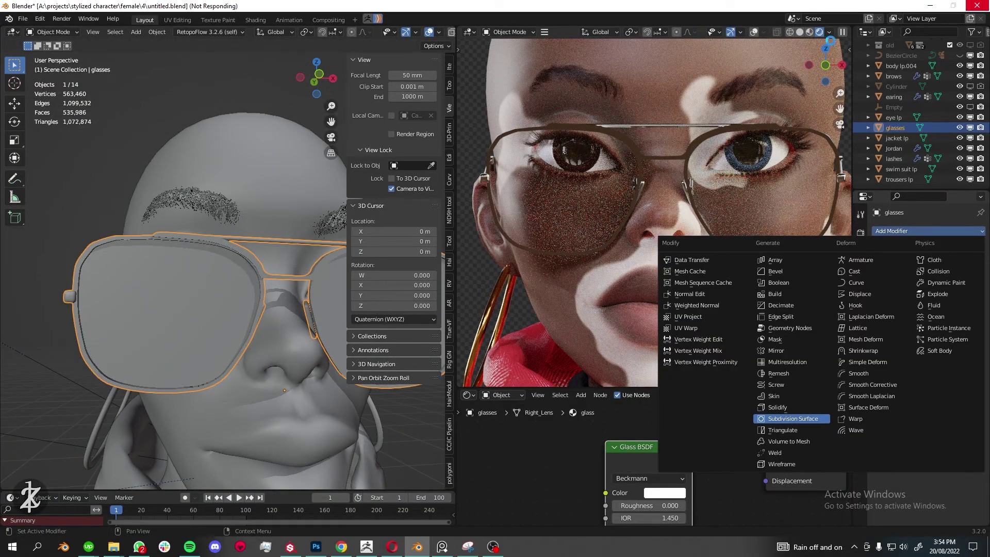
middle_drag(206, 258, 156, 314)
key(Tab)
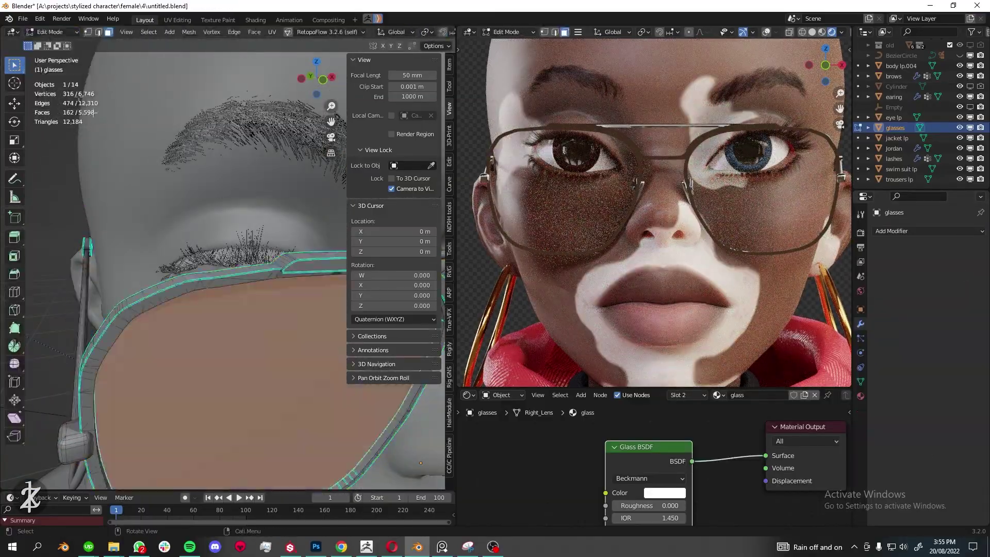
mouse_move(207, 258)
middle_down()
mouse_move(262, 281)
mouse_move(247, 216)
middle_up()
key(Tab)
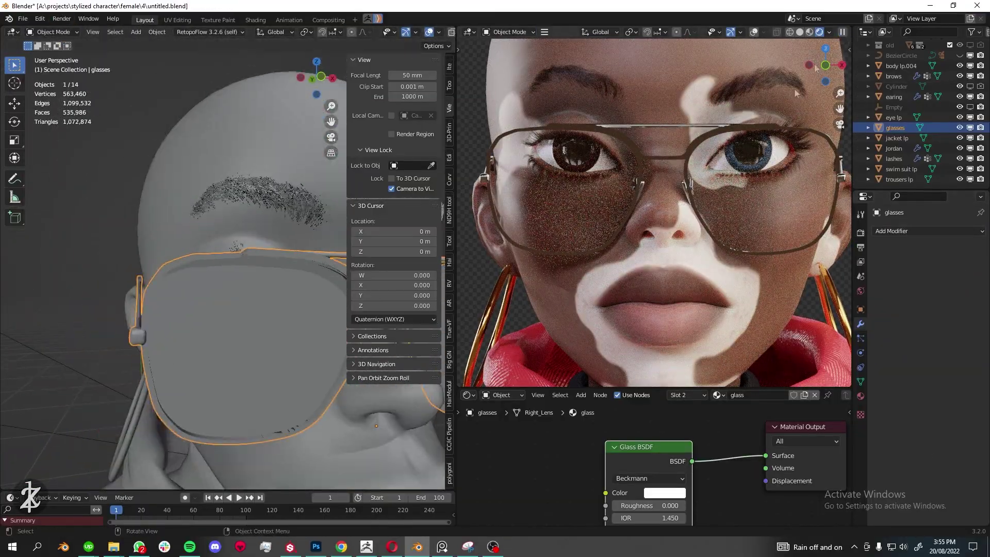
Set the Glass BSDF IOR on the lens material to 2
scroll(795, 93, down, 3)
click(665, 492)
drag(758, 274, 758, 361)
scroll(710, 424, up, 2)
middle_drag(671, 464, 710, 424)
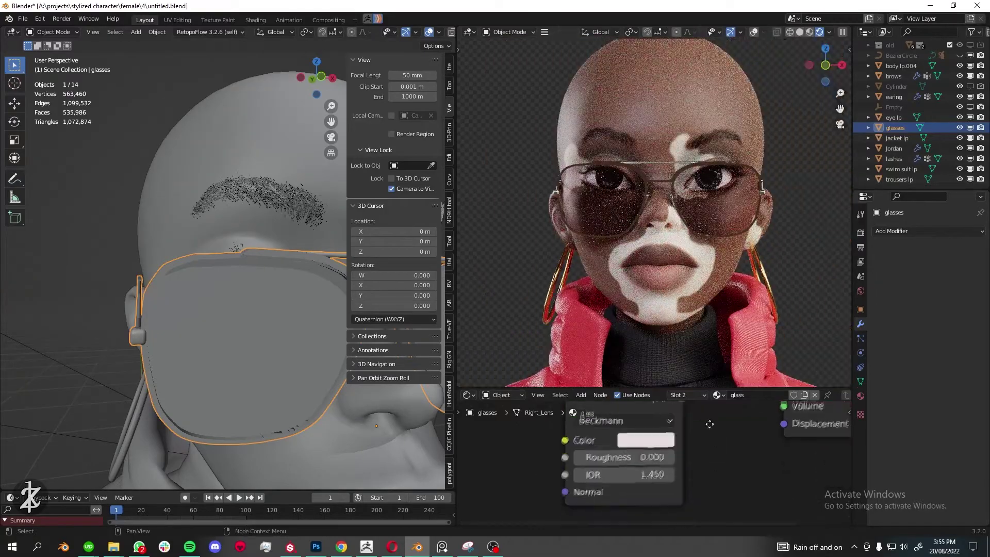
scroll(710, 424, up, 2)
double_click(609, 471)
text(2)
key(Return)
Hide part of the glasses in Edit Mode to check the lenses, then widen the rendered view
mouse_move(260, 389)
middle_down()
mouse_move(230, 239)
mouse_move(194, 257)
mouse_move(247, 258)
middle_up()
key(Tab)
key(h)
scroll(189, 201, up, 4)
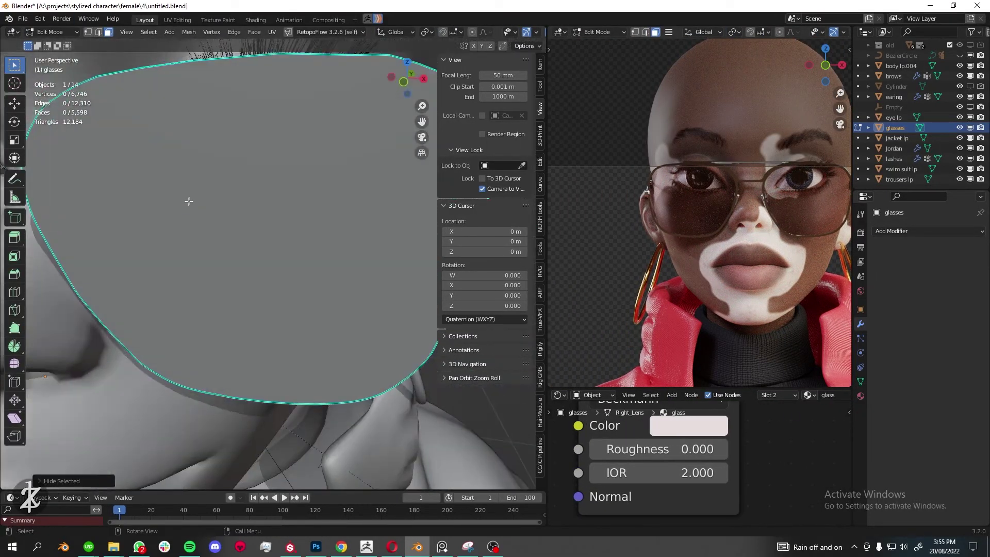
click(51, 32)
scroll(206, 232, down, 4)
drag(546, 207, 488, 206)
Select the body and bring its skin material nodes into view
scroll(671, 206, down, 4)
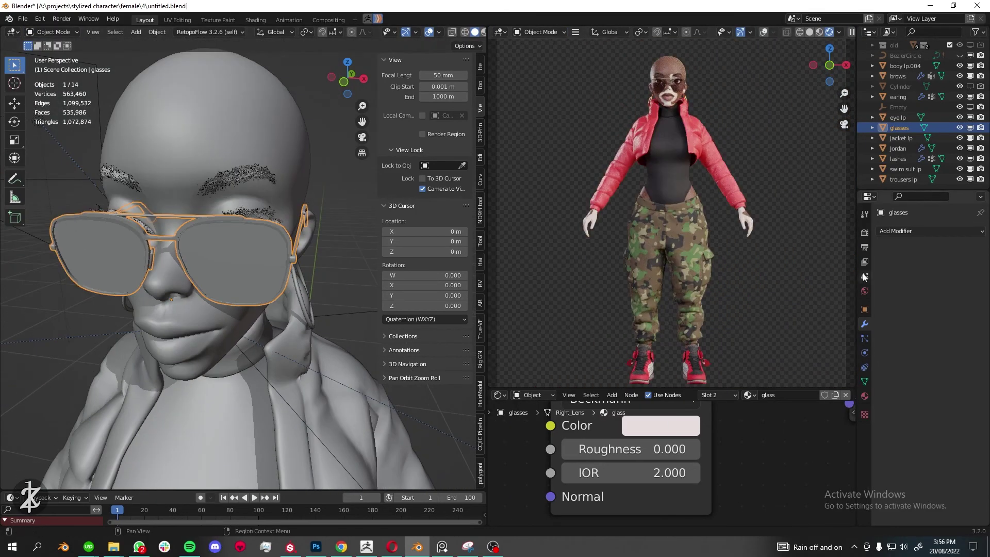
click(865, 277)
scroll(670, 206, up, 3)
scroll(258, 280, down, 4)
middle_drag(261, 279, 436, 220)
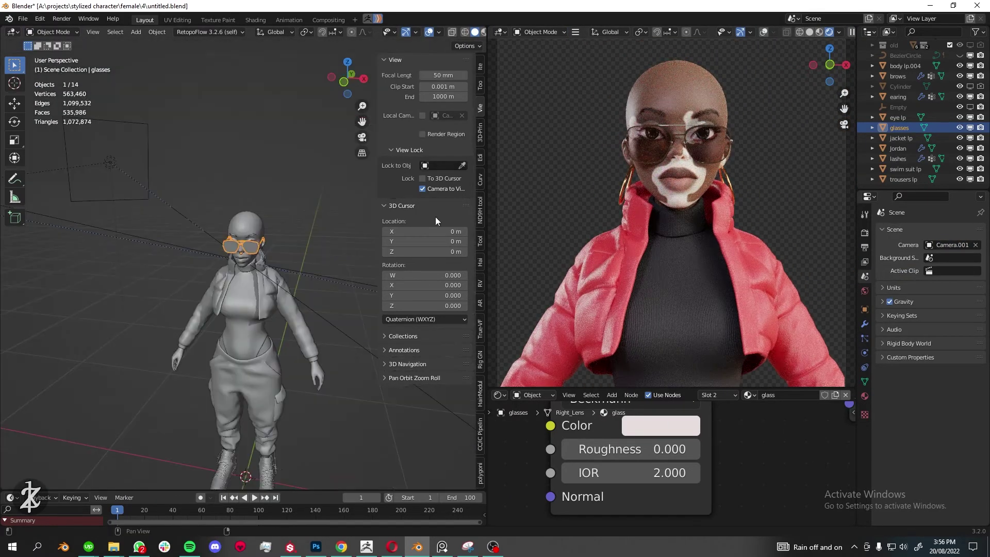
click(324, 319)
scroll(613, 443, down, 3)
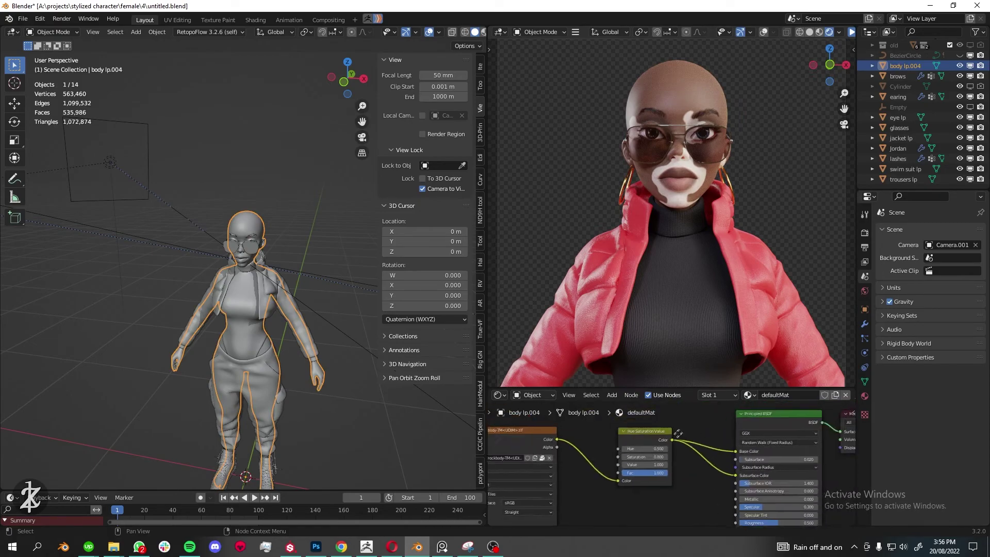
scroll(639, 443, down, 1)
scroll(663, 444, down, 2)
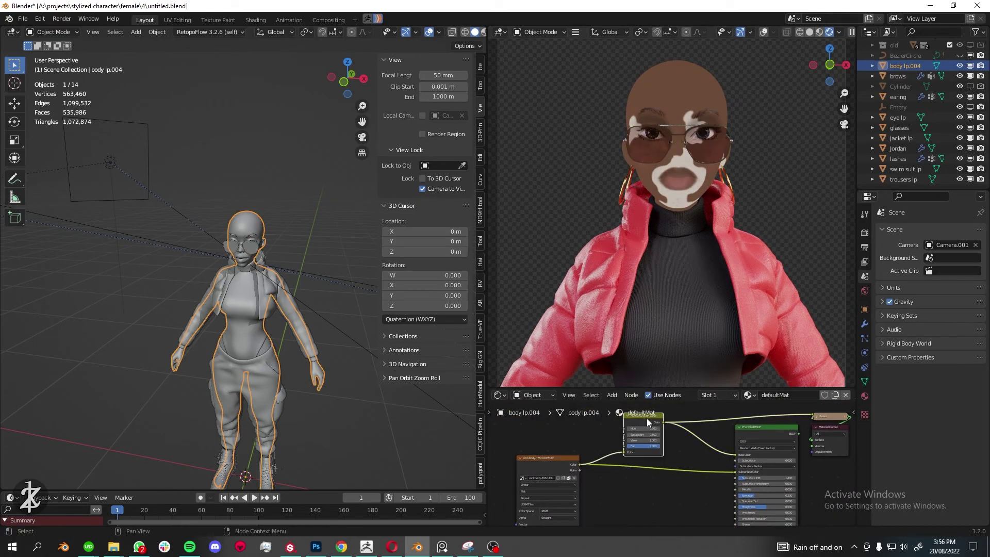
scroll(665, 464, up, 3)
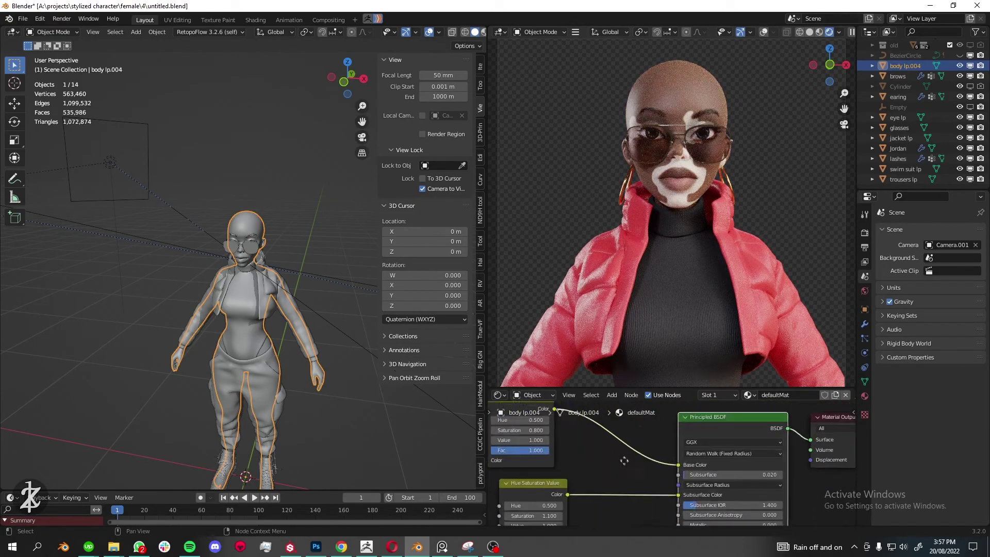
middle_drag(624, 460, 617, 442)
scroll(713, 210, up, 2)
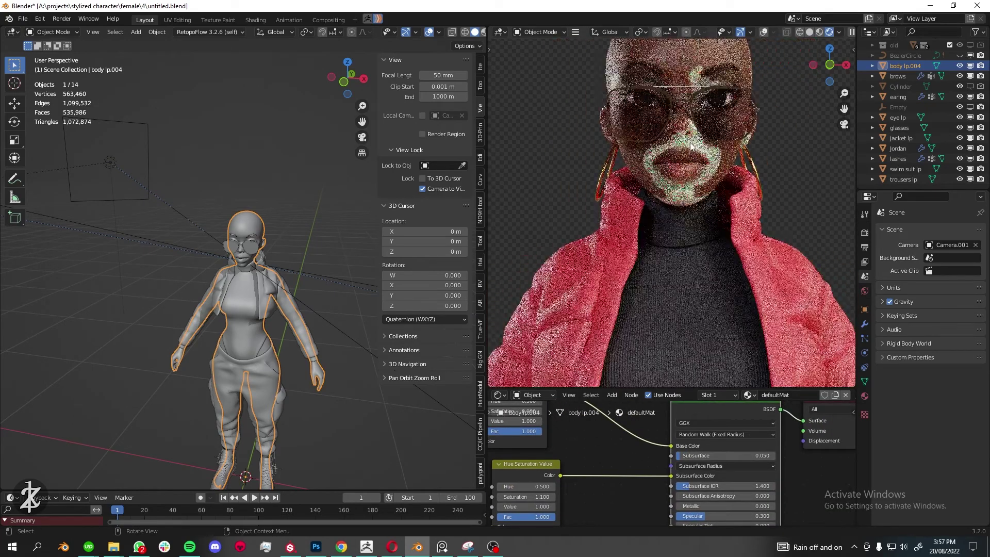
Add an Image Texture node to the skin material and browse texture folders without loading an image
key(shift+a)
click(732, 453)
click(614, 448)
scroll(614, 448, up, 2)
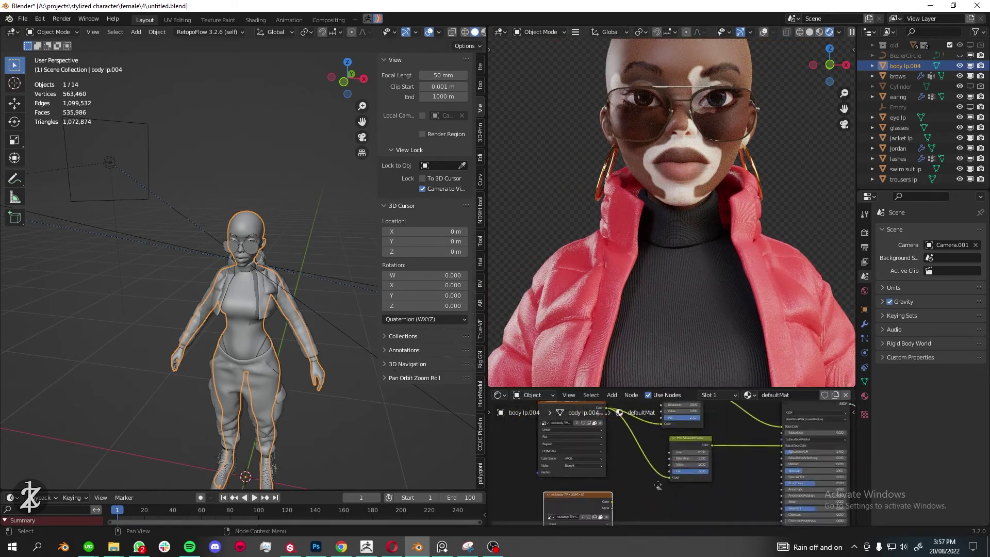
click(383, 135)
double_click(519, 199)
scroll(559, 225, down, 5)
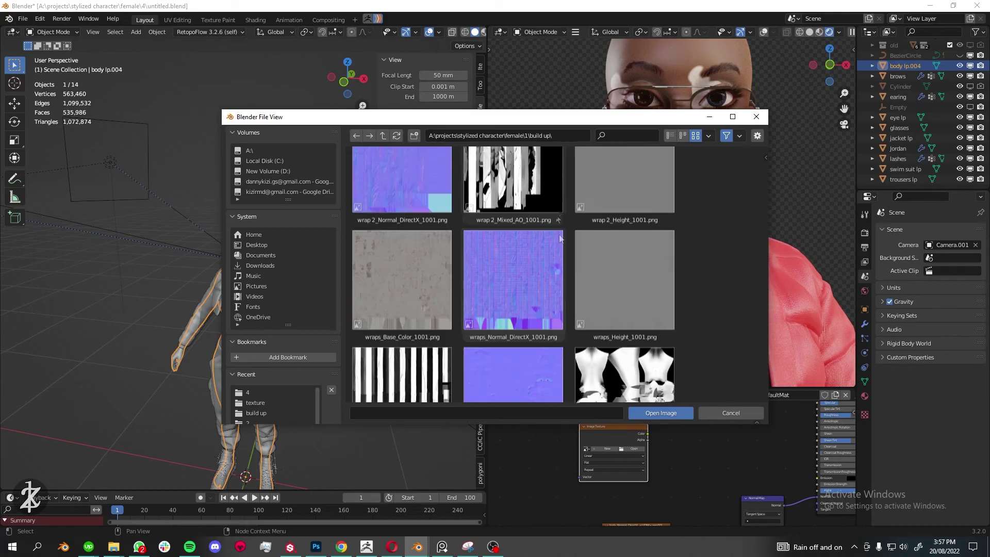
scroll(559, 225, up, 5)
key(BackSpace)
double_click(533, 233)
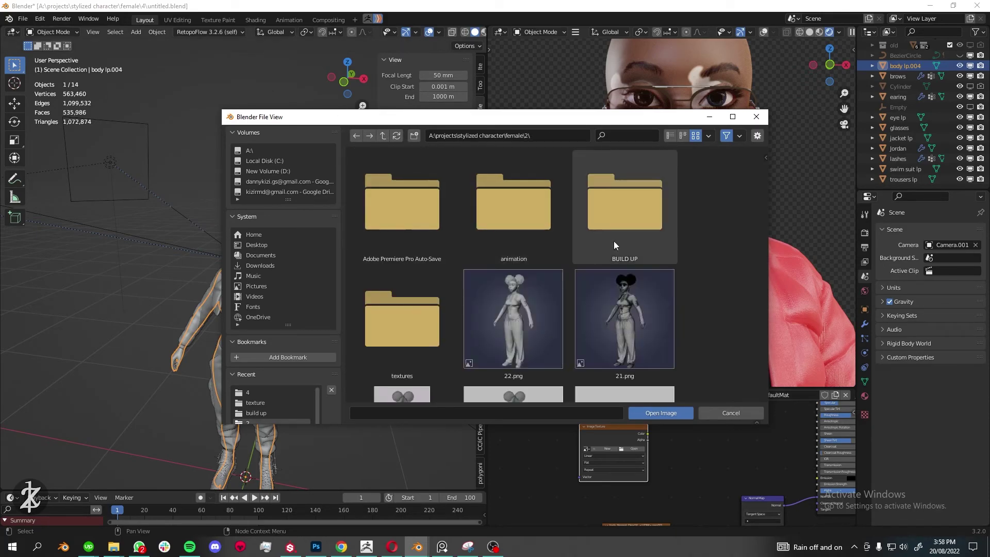
key(Escape)
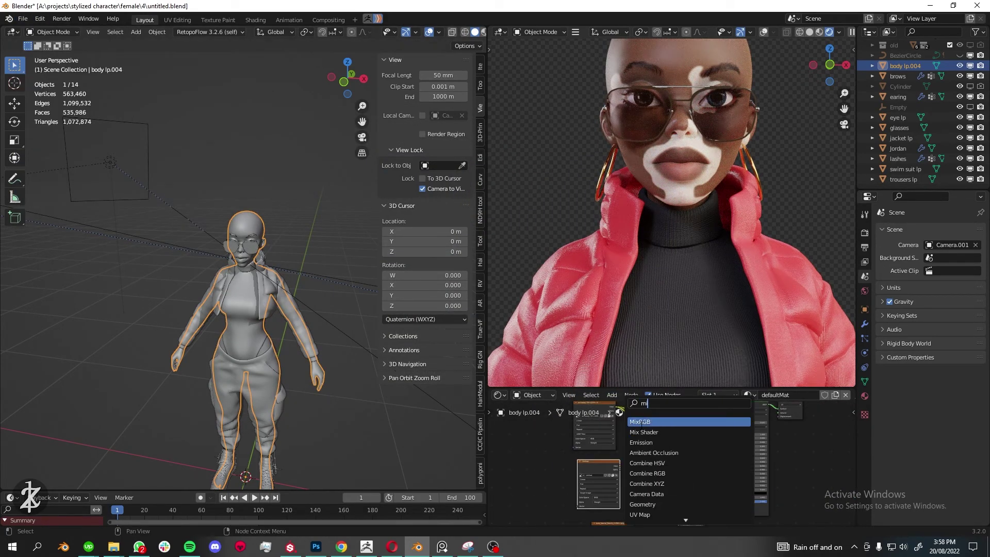
Add a MixRGB node, connect it into the skin shader, and brighten its first colour
click(639, 422)
click(685, 464)
mouse_move(705, 458)
mouse_down()
mouse_move(751, 435)
mouse_move(764, 443)
mouse_up()
scroll(716, 469, up, 2)
scroll(699, 259, up, 4)
click(702, 490)
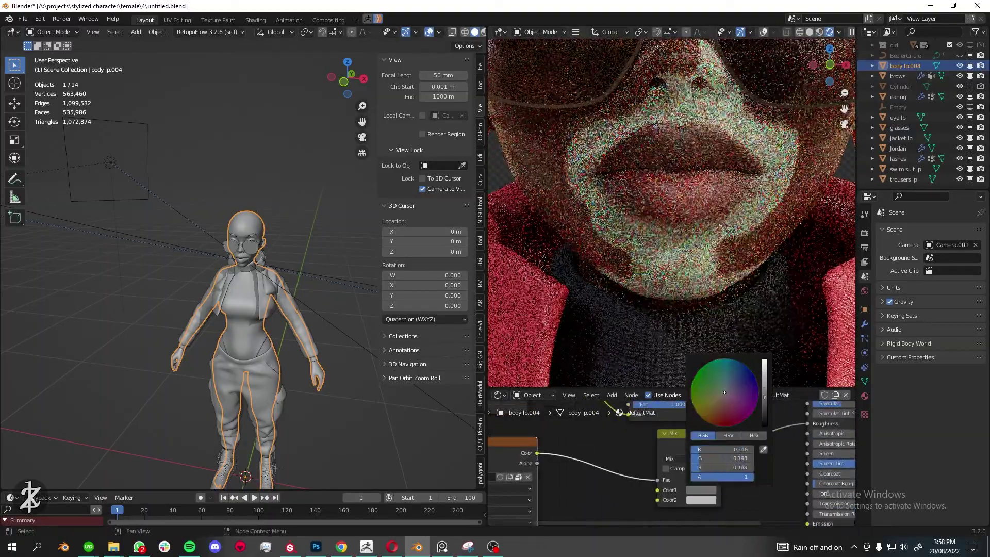
drag(765, 397, 765, 376)
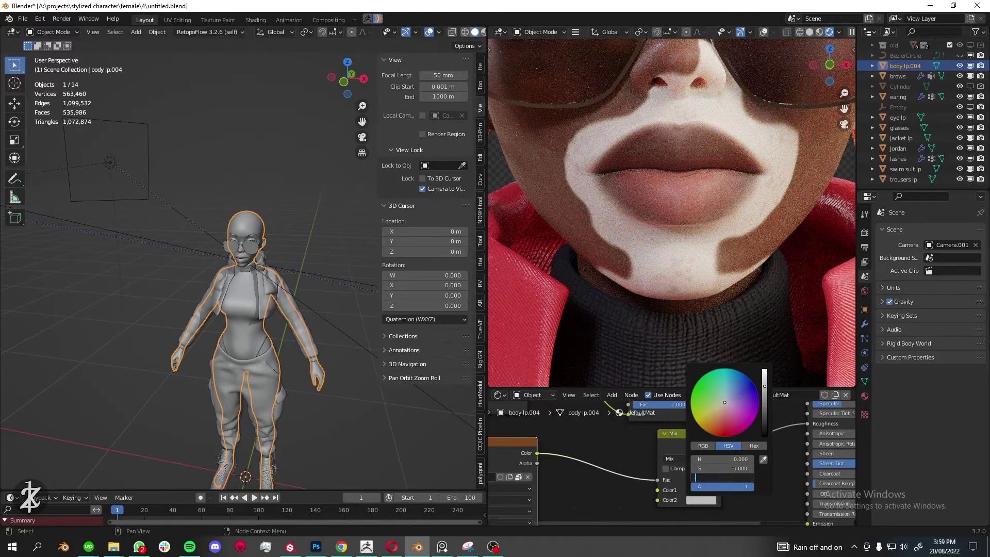
scroll(737, 361, down, 4)
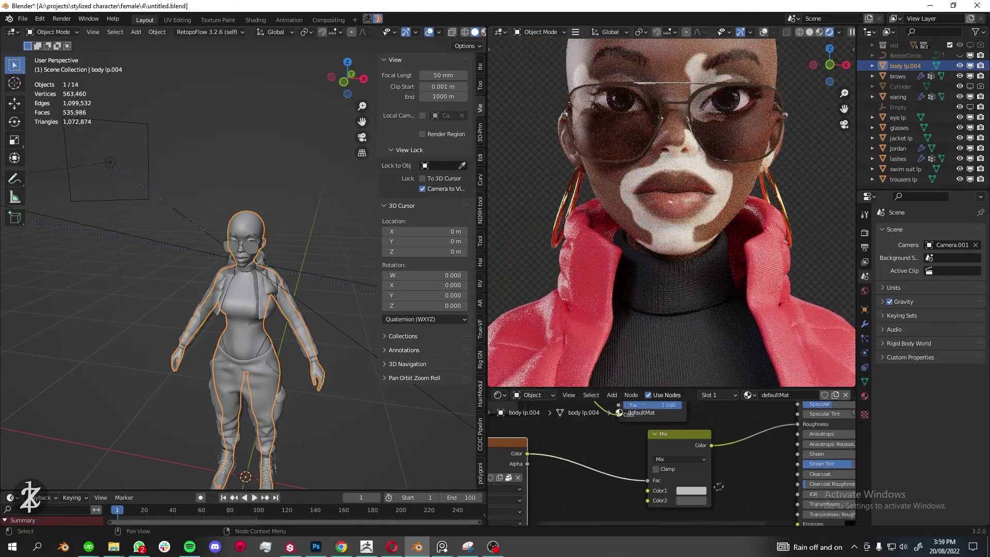
middle_drag(626, 453, 600, 405)
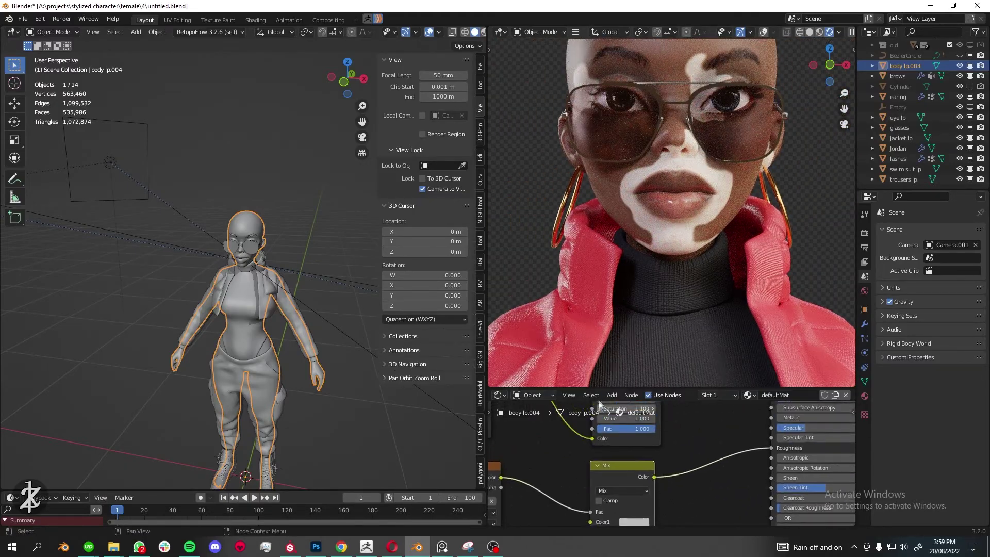
scroll(692, 468, down, 2)
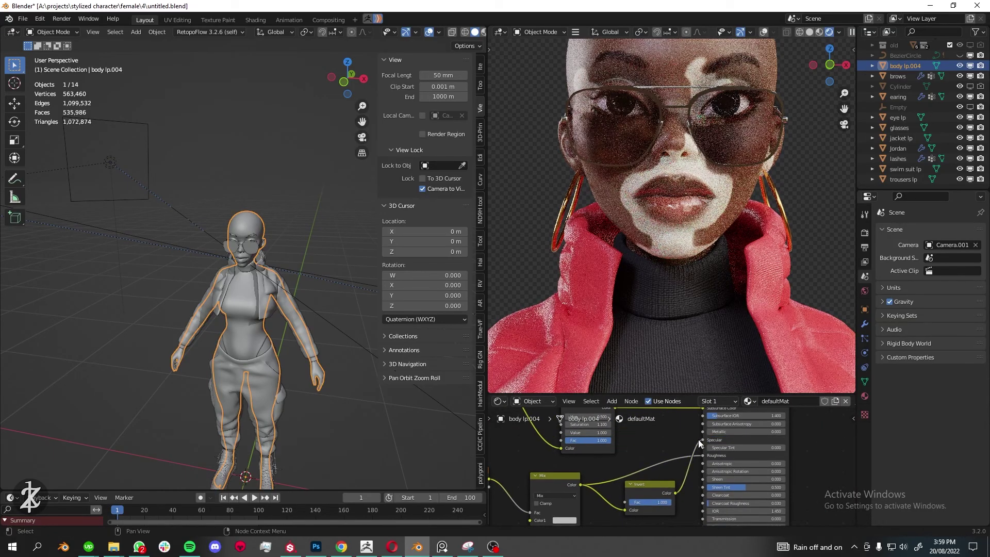
scroll(700, 444, down, 2)
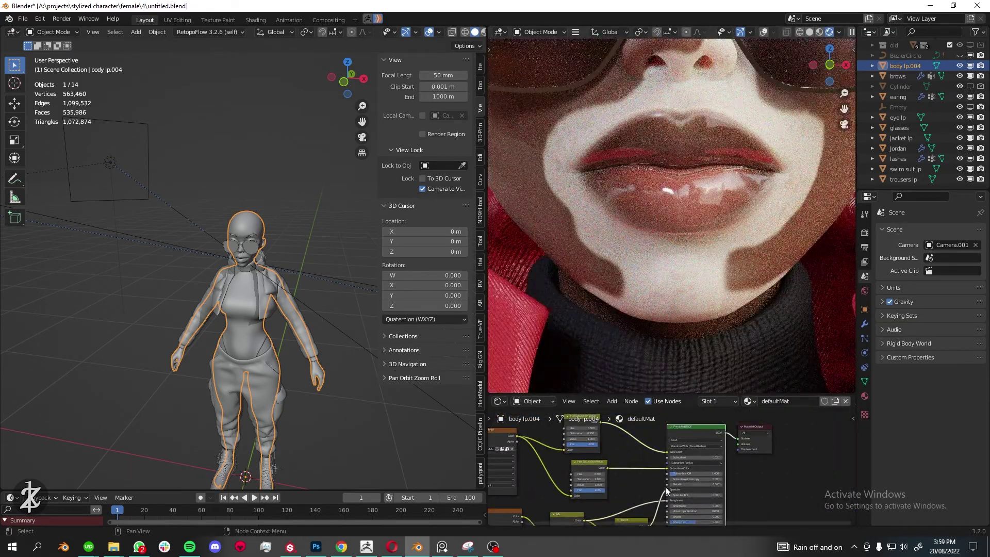
scroll(666, 490, up, 2)
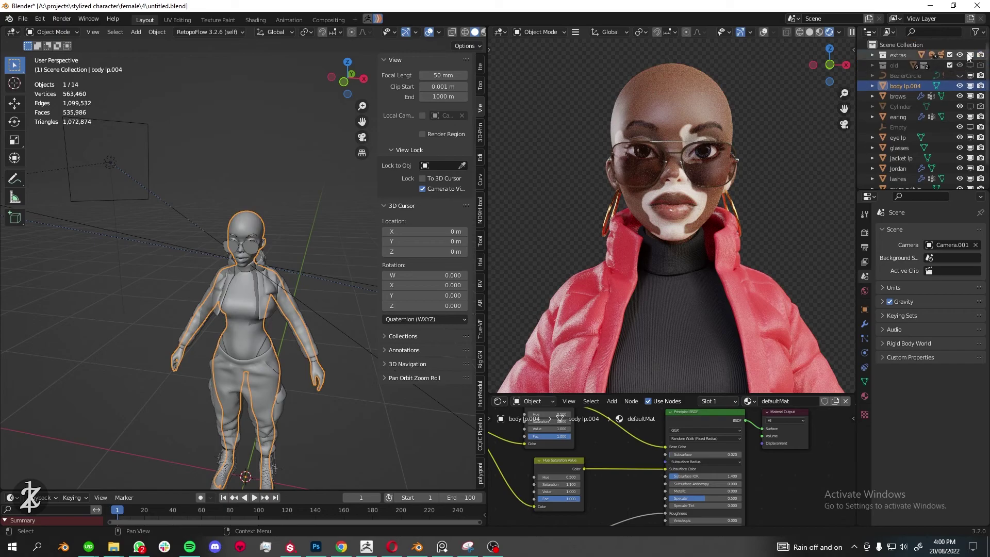
Replace the world's environment HDRI with large_corridor_2k.exr, then browse the HDRI folder for other maps
click(533, 401)
click(533, 424)
scroll(661, 453, up, 3)
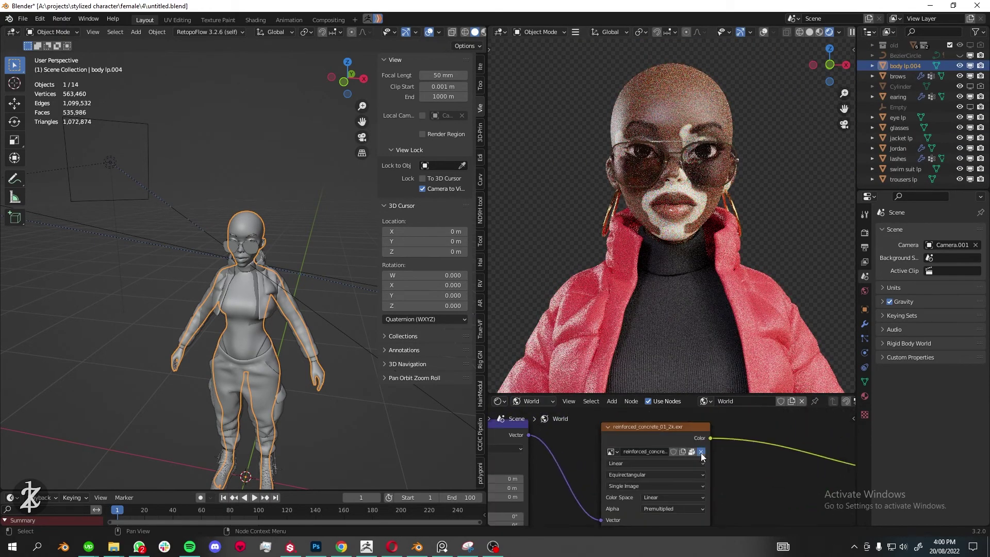
click(692, 452)
double_click(630, 199)
double_click(425, 330)
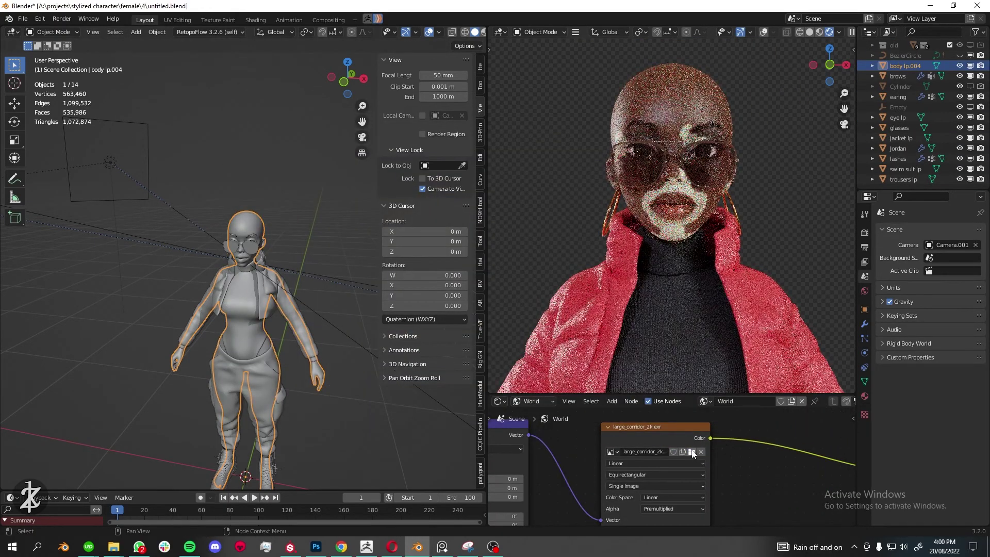
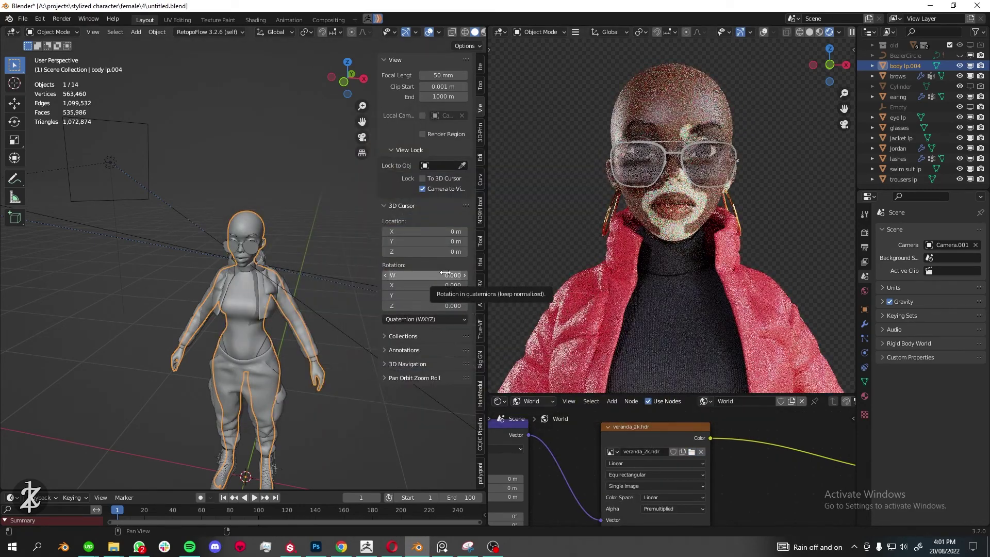
Load a different HDR image as the world environment background
click(692, 451)
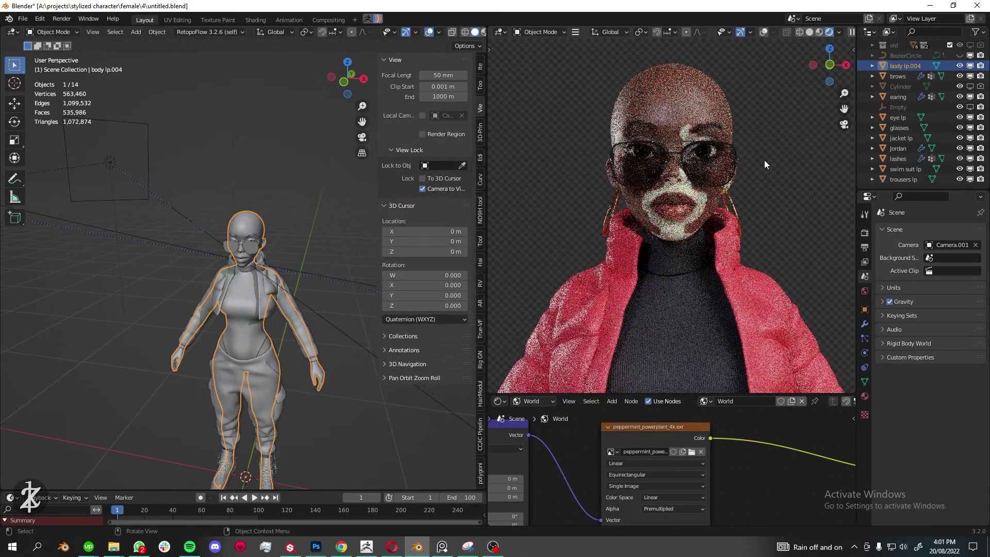
click(691, 452)
double_click(532, 232)
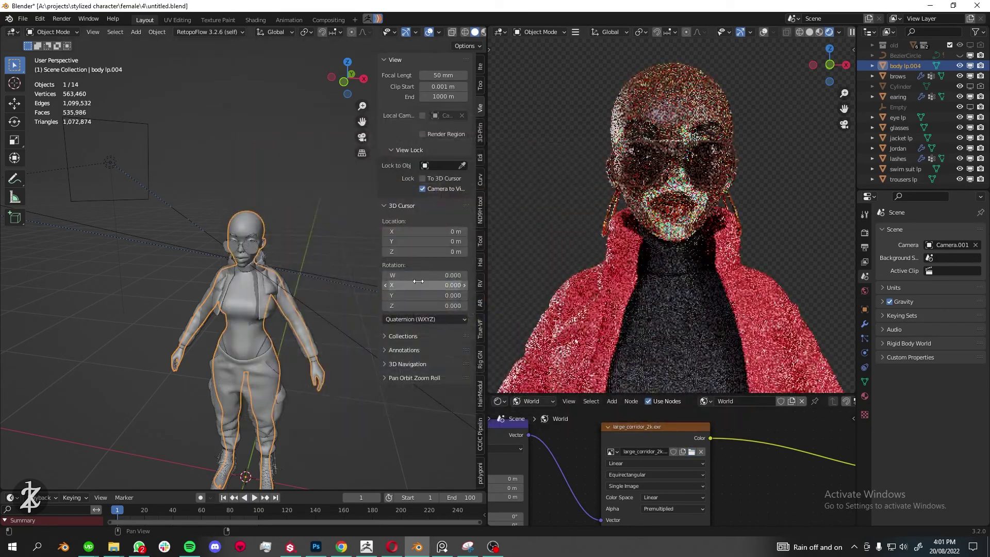
Open the glasses' Normals settings, enter Edit Mode and inset the lens faces
scroll(744, 498, up, 5)
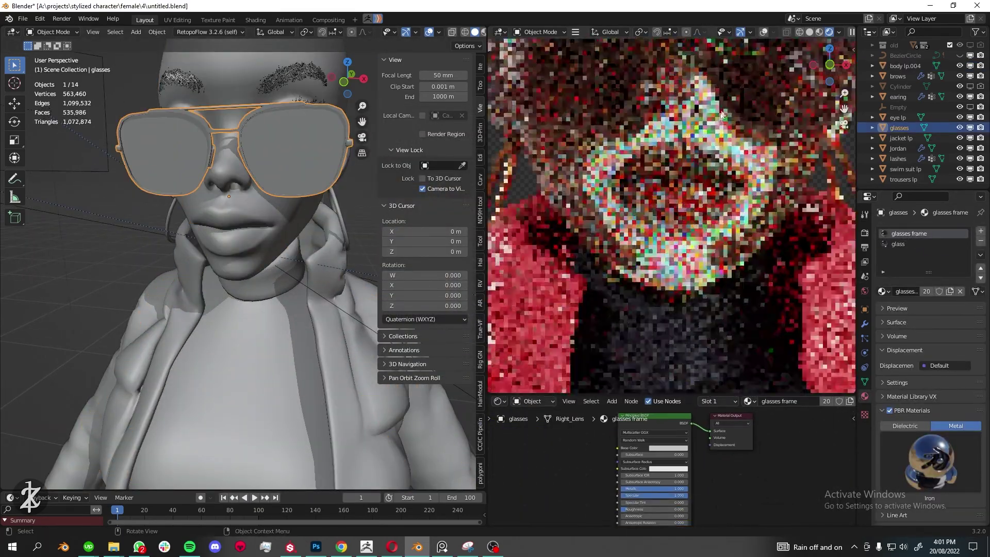
click(865, 309)
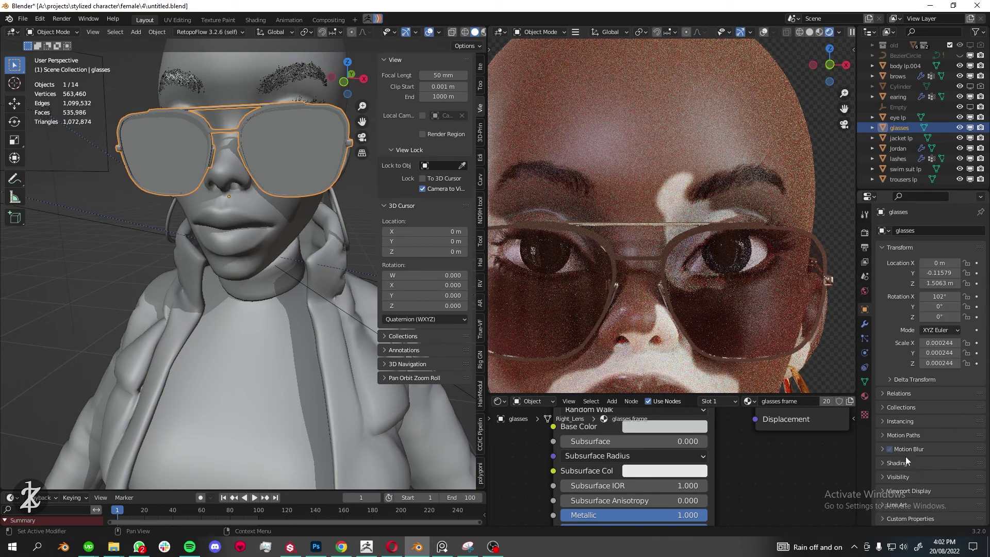
click(887, 382)
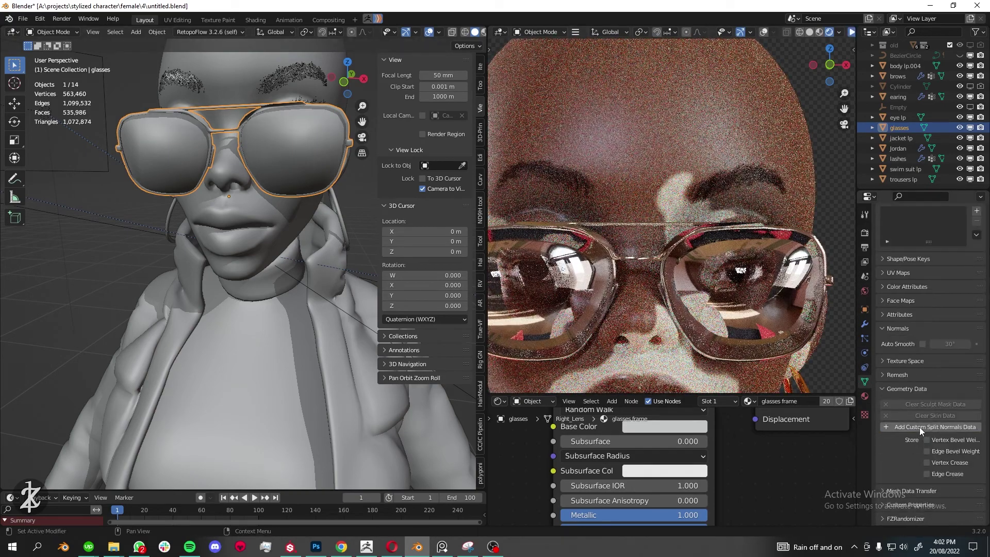
middle_drag(289, 257, 310, 260)
key(Tab)
mouse_move(248, 263)
middle_down()
mouse_move(295, 263)
mouse_move(114, 242)
middle_up()
key(i)
click(206, 258)
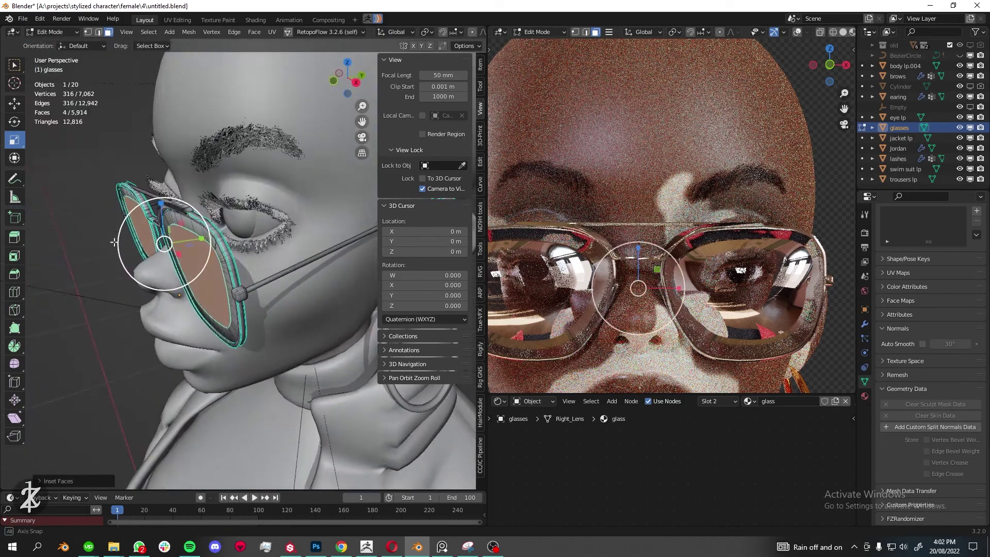
click(335, 81)
drag(485, 59, 606, 59)
click(469, 33)
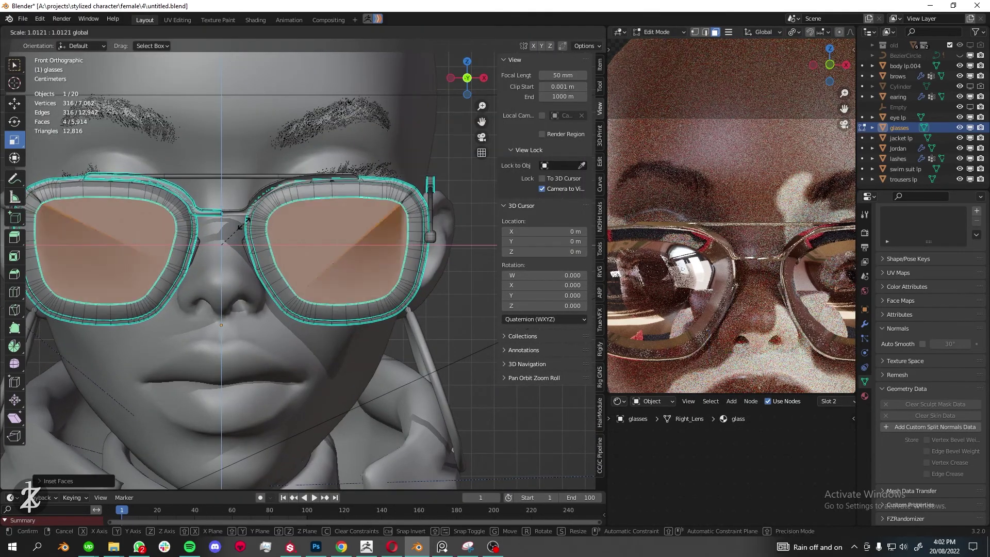
click(248, 220)
middle_drag(248, 220, 52, 61)
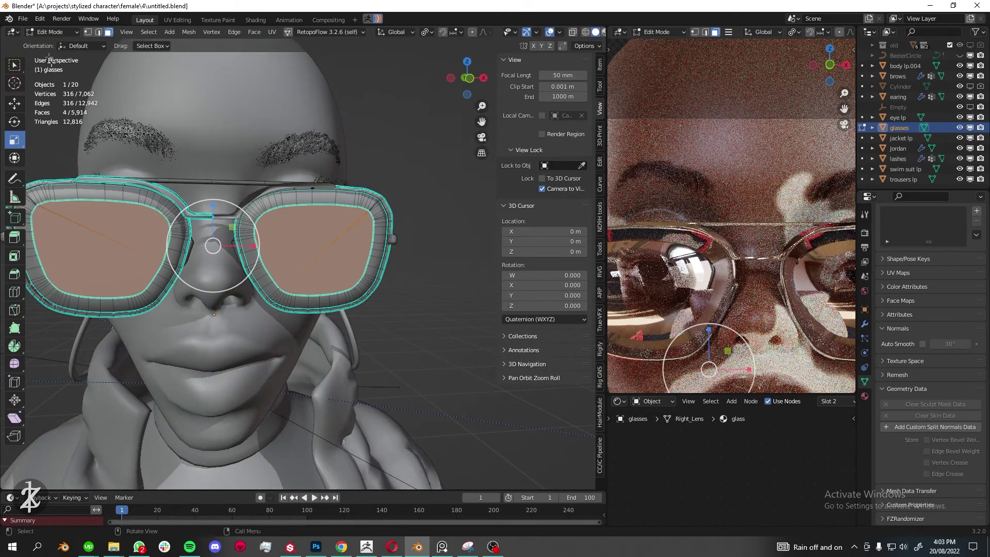
right_click(364, 228)
right_click(300, 276)
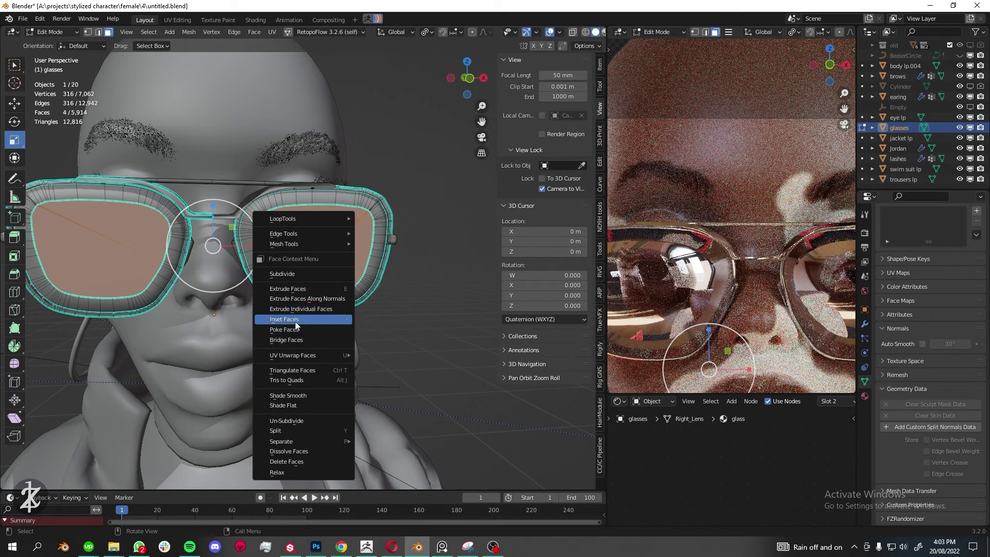
key(Tab)
middle_drag(177, 277, 253, 273)
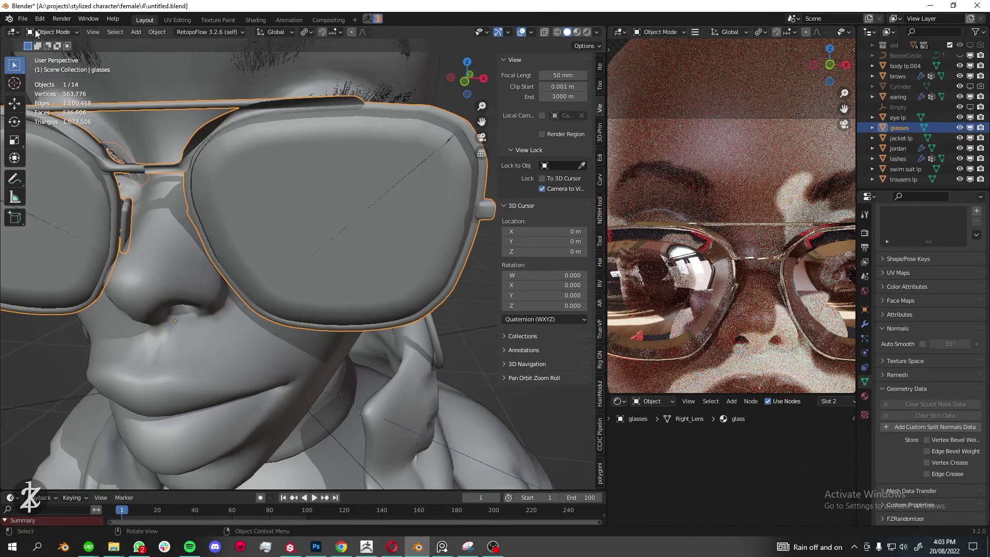
scroll(253, 273, up, 5)
key(ctrl+Tab)
mouse_move(334, 227)
middle_down()
mouse_move(287, 232)
mouse_move(298, 298)
middle_up()
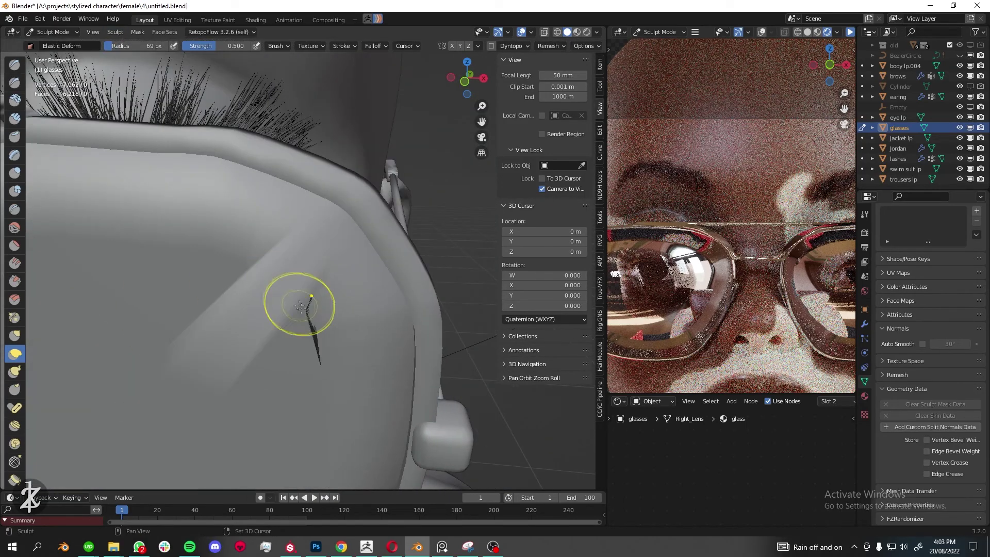
scroll(298, 298, down, 6)
key(ctrl+Tab)
drag(606, 258, 431, 258)
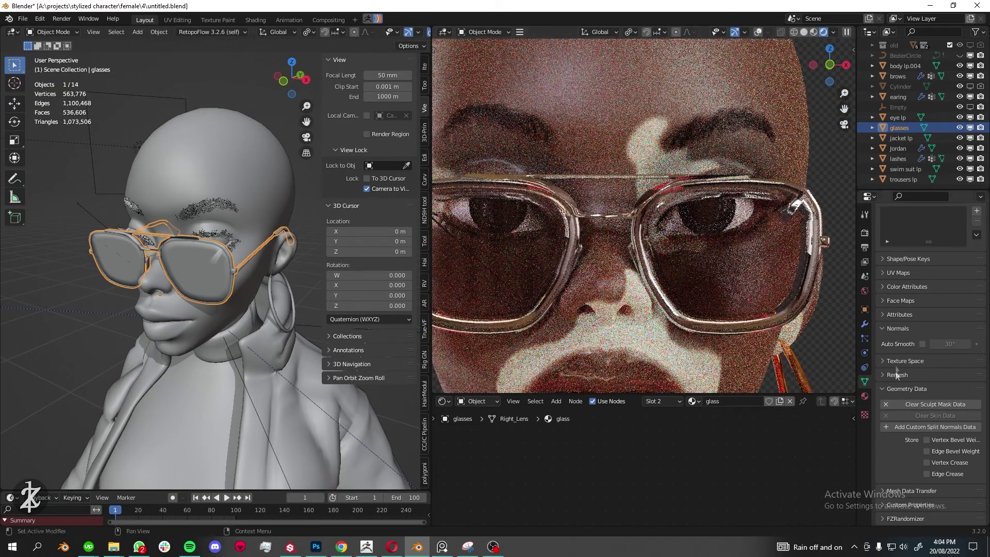
click(922, 344)
click(950, 344)
text(90)
key(Return)
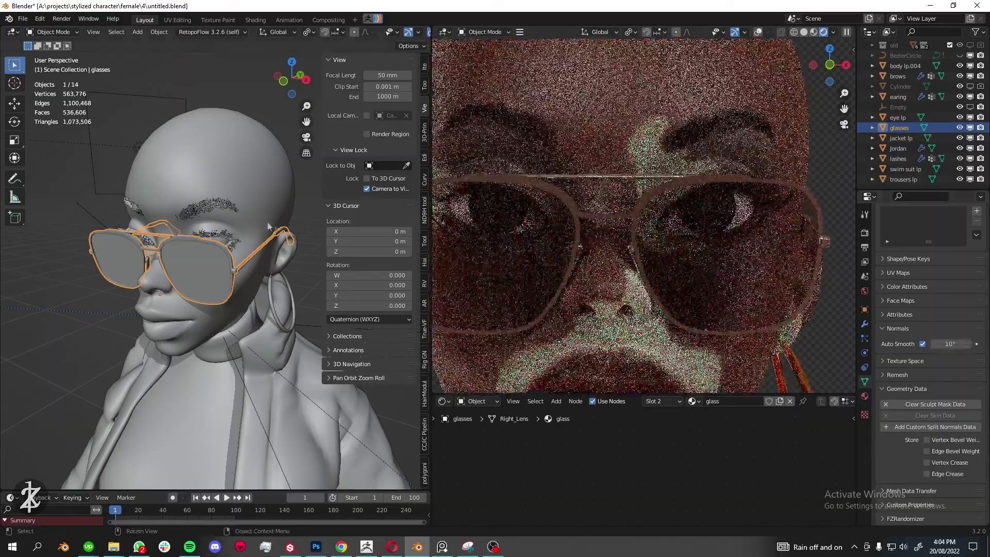
key(ctrl+z)
key(ctrl+z)
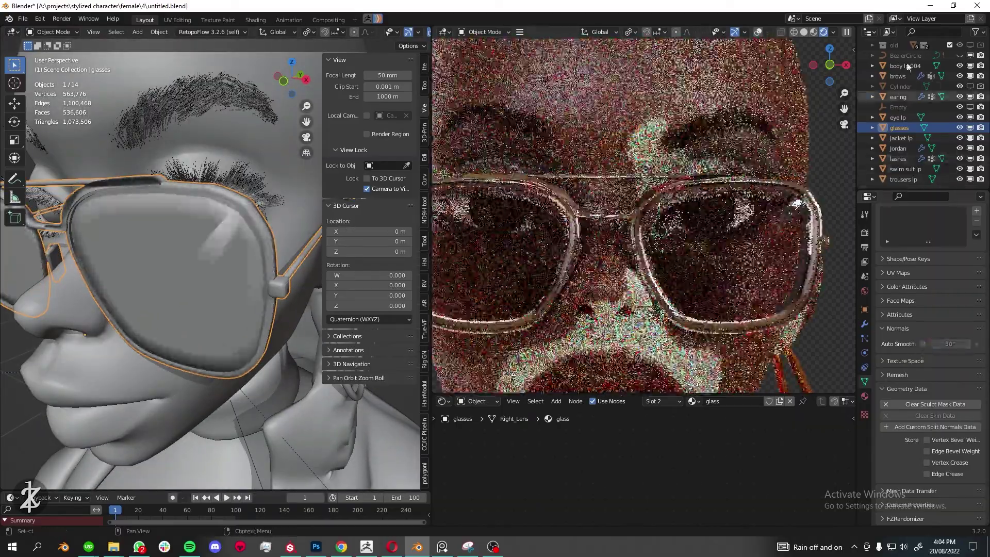
drag(431, 232, 712, 232)
key(Tab)
alt+click(237, 191)
Delete the old lens faces, leaving empty openings in both frames
scroll(237, 190, up, 5)
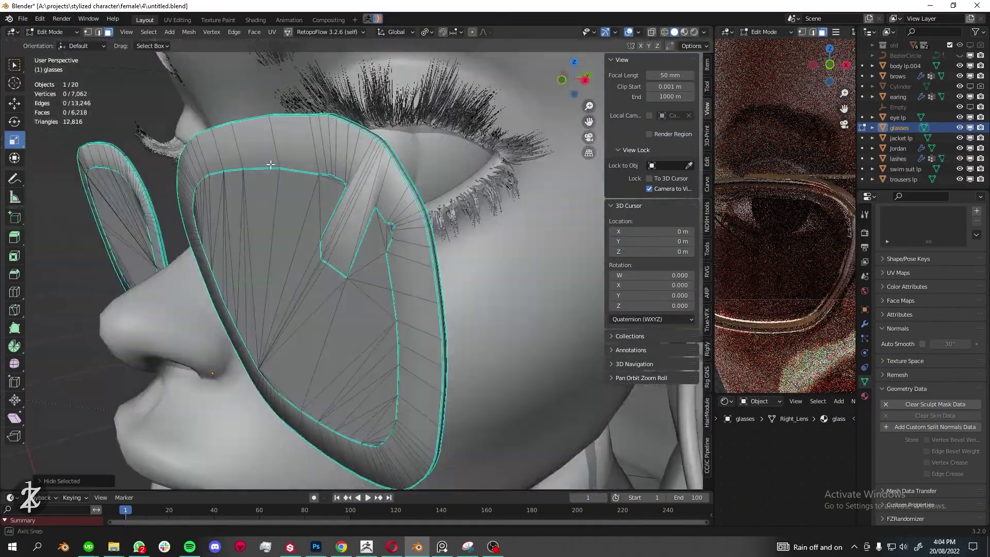
middle_drag(237, 190, 345, 180)
scroll(345, 181, down, 5)
middle_drag(410, 223, 221, 155)
key(x)
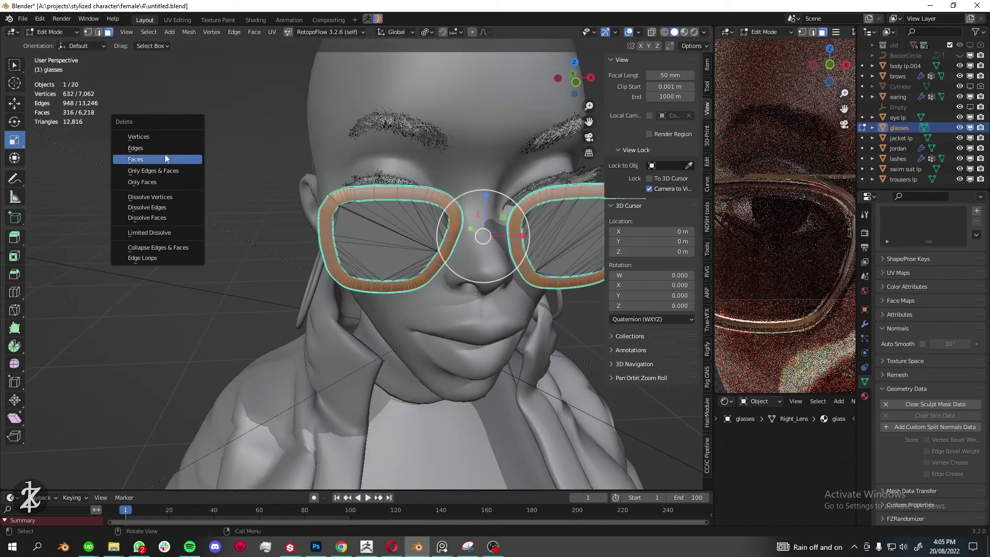
click(221, 160)
key(l)
mouse_move(310, 232)
middle_down()
mouse_move(457, 231)
mouse_move(309, 242)
mouse_move(233, 228)
mouse_move(217, 258)
mouse_move(289, 276)
middle_up()
key(x)
click(309, 247)
Fill the empty lens openings with new faces
scroll(232, 228, up, 3)
scroll(232, 228, up, 2)
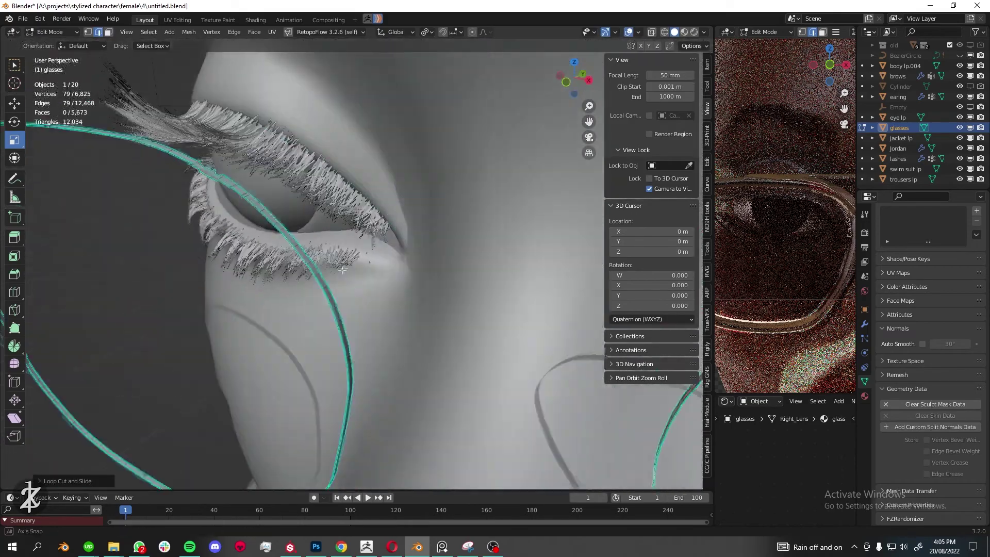
scroll(288, 277, down, 4)
key(w)
scroll(421, 357, up, 4)
key(f)
mouse_move(357, 378)
middle_down()
mouse_move(431, 309)
mouse_move(309, 299)
mouse_move(289, 320)
middle_up()
scroll(431, 309, up, 2)
Select the centre faces of both lenses and scale them smaller
click(14, 140)
middle_drag(154, 207, 181, 220)
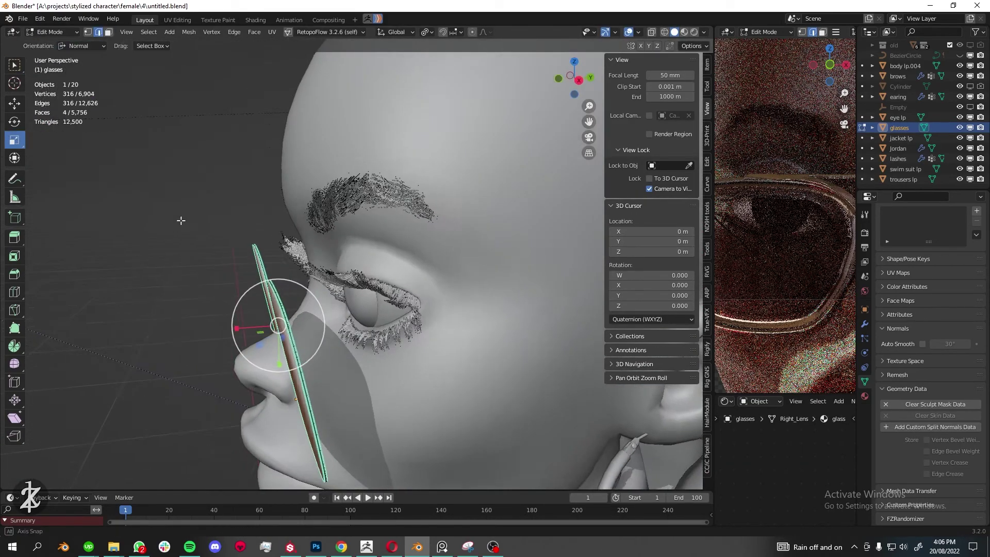
key(s)
mouse_move(305, 269)
middle_down()
mouse_move(379, 301)
mouse_move(343, 321)
middle_up()
key(s)
click(356, 312)
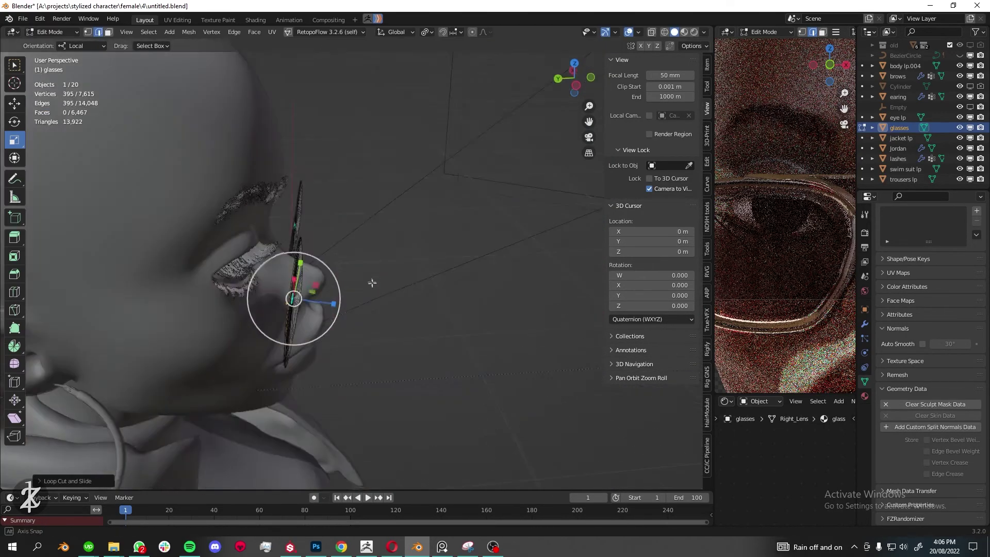
Add an edge loop around the lens and extrude the lens for thickness
middle_drag(249, 288, 504, 278)
key(ctrl+r)
click(323, 347)
key(ctrl+l)
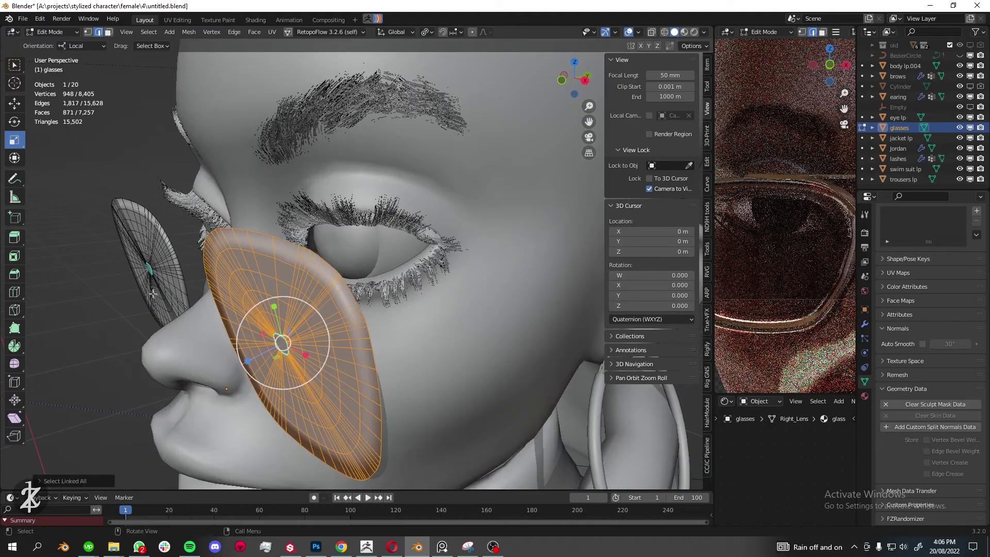
mouse_move(322, 347)
middle_down()
mouse_move(338, 243)
mouse_move(275, 307)
middle_up()
scroll(339, 243, up, 3)
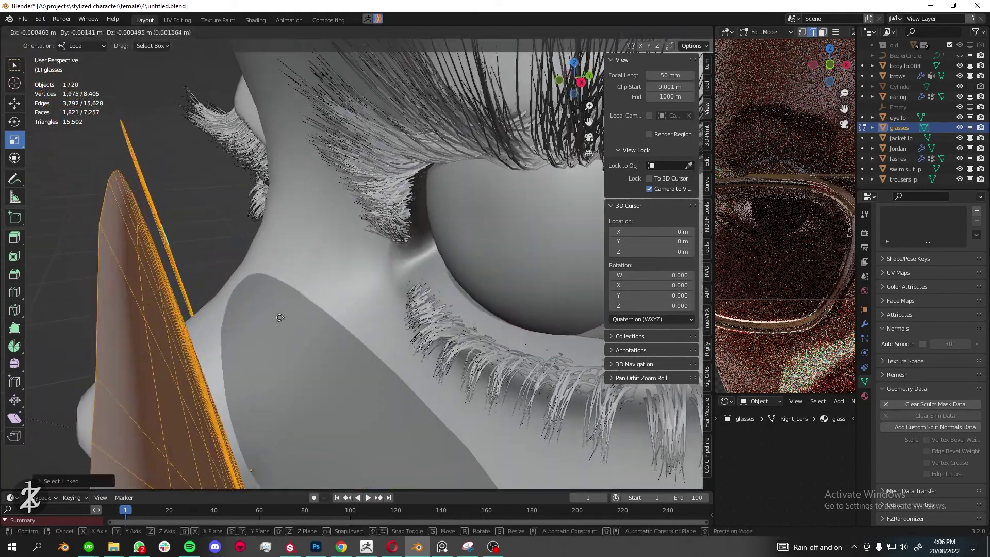
middle_drag(295, 344, 510, 147)
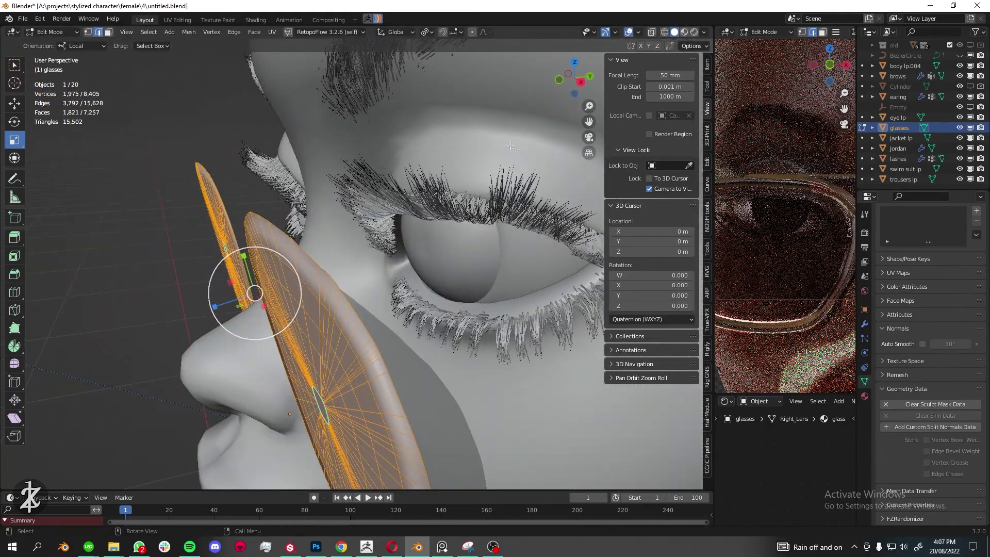
key(Return)
middle_drag(258, 336, 304, 353)
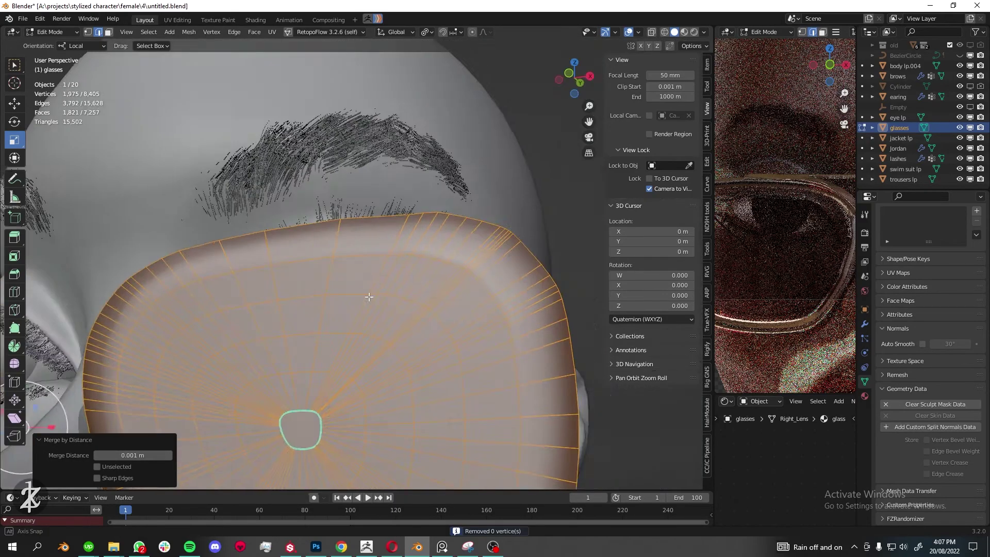
key(e)
key(Escape)
Merge duplicate vertices by distance and return the glasses to Object Mode
middle_drag(346, 280, 294, 318)
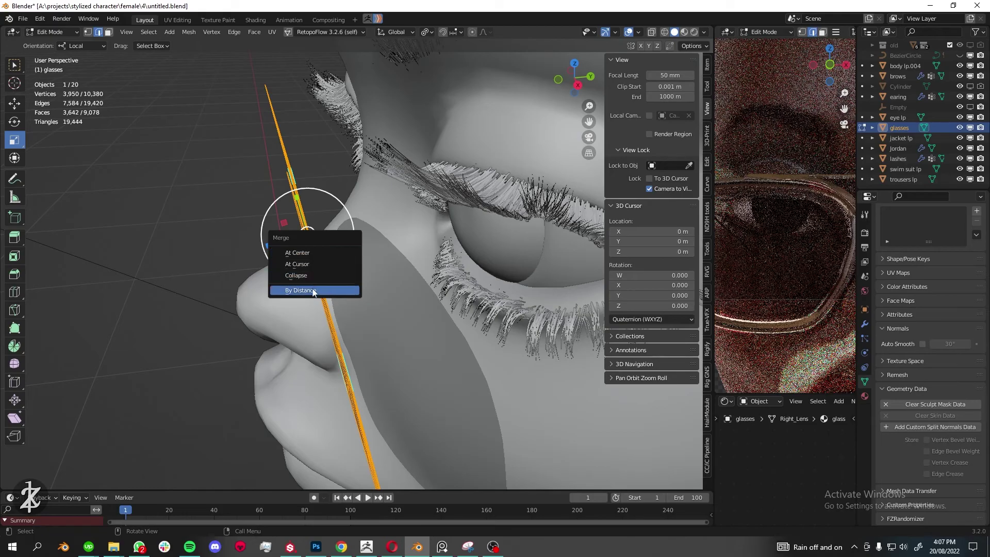
click(313, 291)
mouse_move(312, 291)
middle_down()
mouse_move(354, 222)
mouse_move(266, 209)
middle_up()
key(Tab)
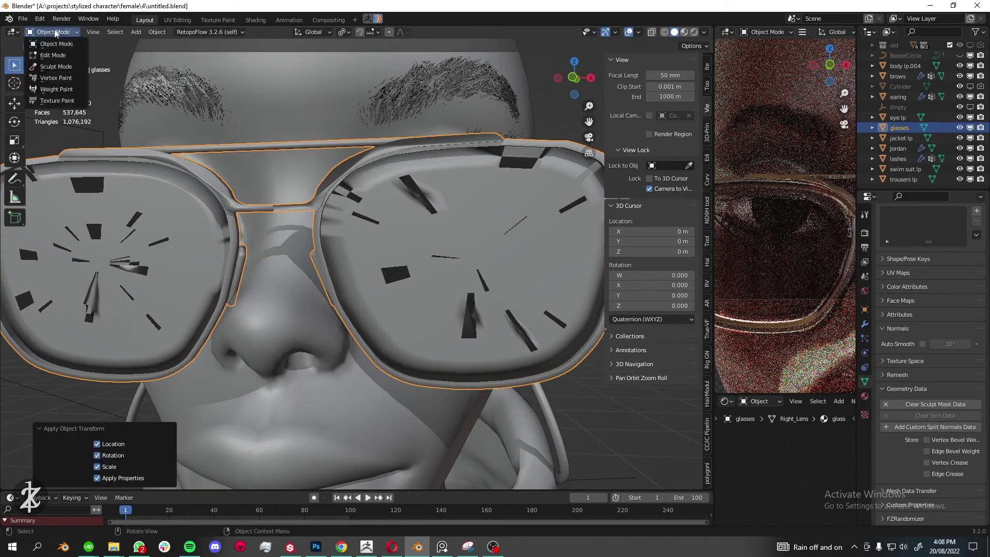
Re-enter Edit Mode on the glasses and try hiding and revealing the lenses
click(53, 55)
mouse_move(53, 55)
middle_down()
mouse_move(228, 354)
mouse_move(247, 294)
middle_up()
scroll(144, 316, up, 5)
key(h)
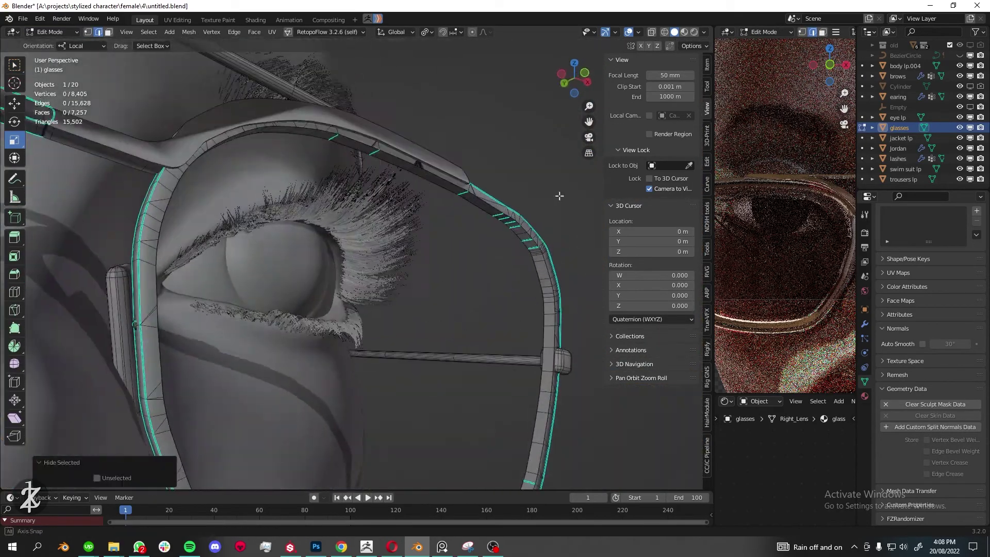
mouse_move(559, 196)
middle_down()
mouse_move(518, 263)
mouse_move(361, 247)
middle_up()
key(alt+h)
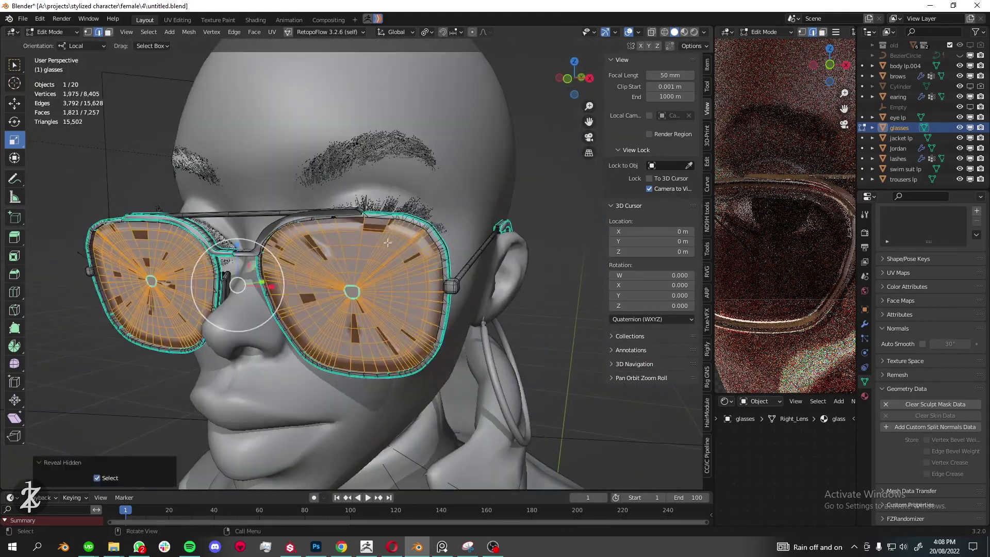
key(h)
Select both complete lenses starting from their rim edges
mouse_move(287, 223)
middle_down()
mouse_move(441, 279)
mouse_move(420, 255)
middle_up()
click(420, 252)
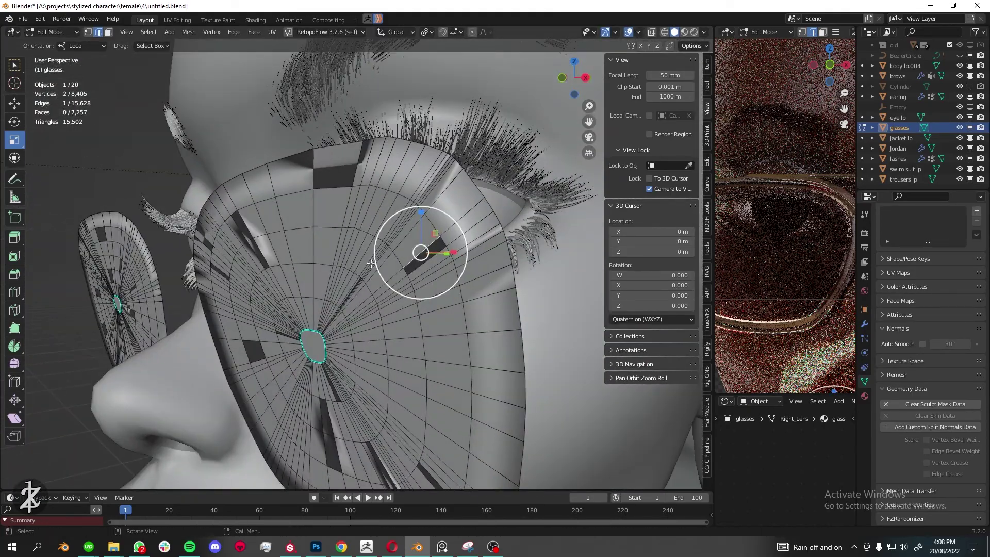
middle_drag(349, 362, 402, 289)
alt+click(407, 200)
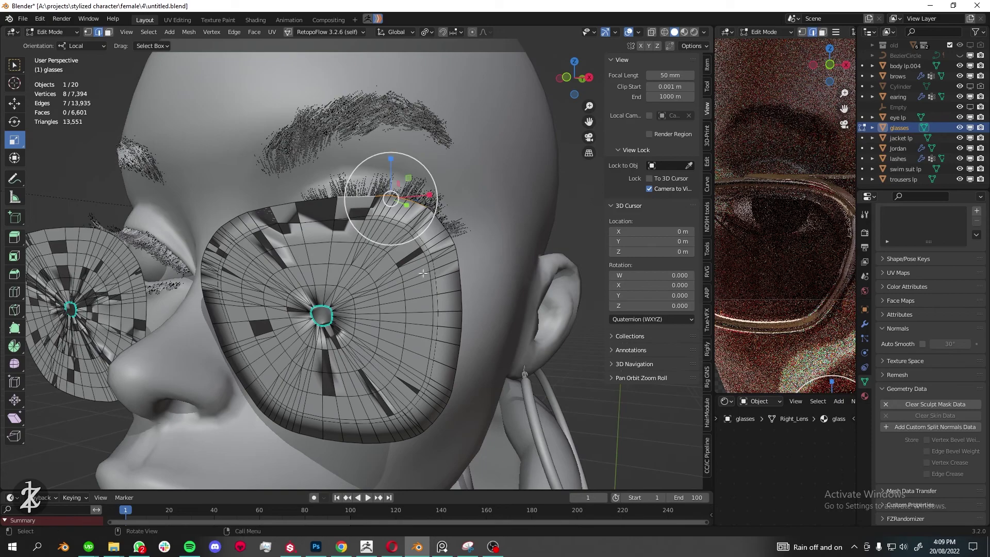
middle_drag(283, 315, 323, 298)
ctrl+click(323, 297)
key(ctrl+l)
Delete only the lens faces, keeping the rims, and merge duplicate vertices
ctrl+middle_drag(256, 111, 326, 213)
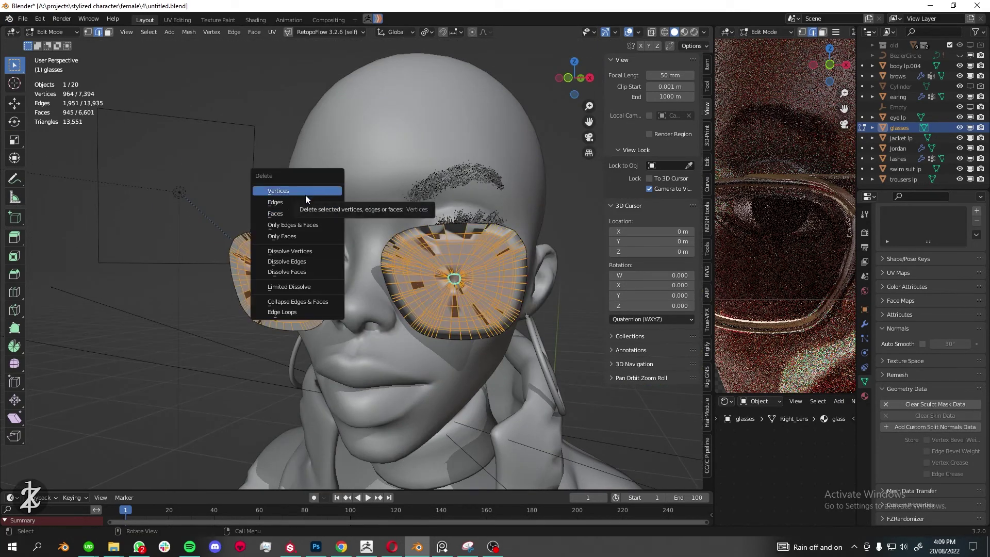
middle_drag(392, 274, 382, 278)
alt+click(382, 278)
key(m)
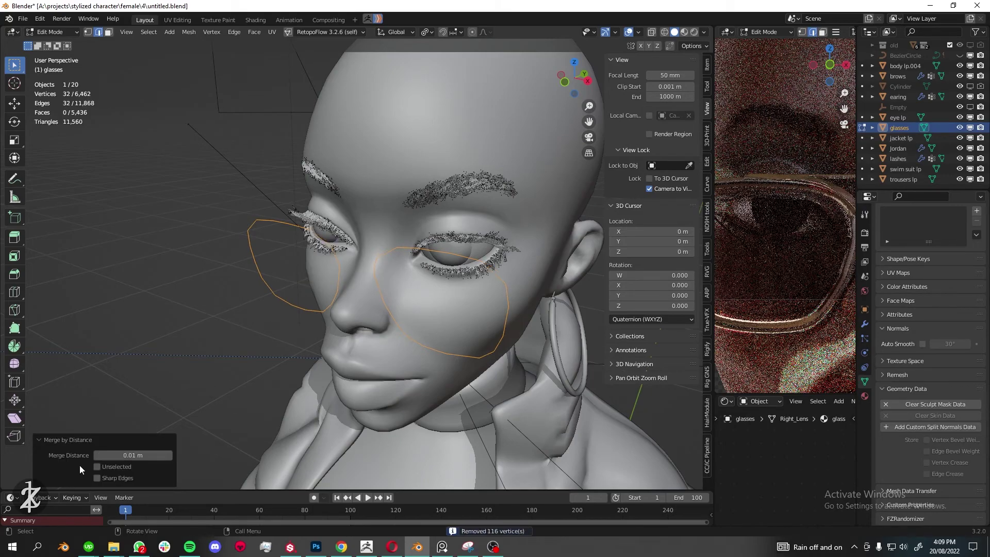
middle_drag(356, 242, 437, 240)
key(1)
Fill both lens rims with faces, then delete those fill faces again
key(f)
middle_drag(464, 154, 9, 109)
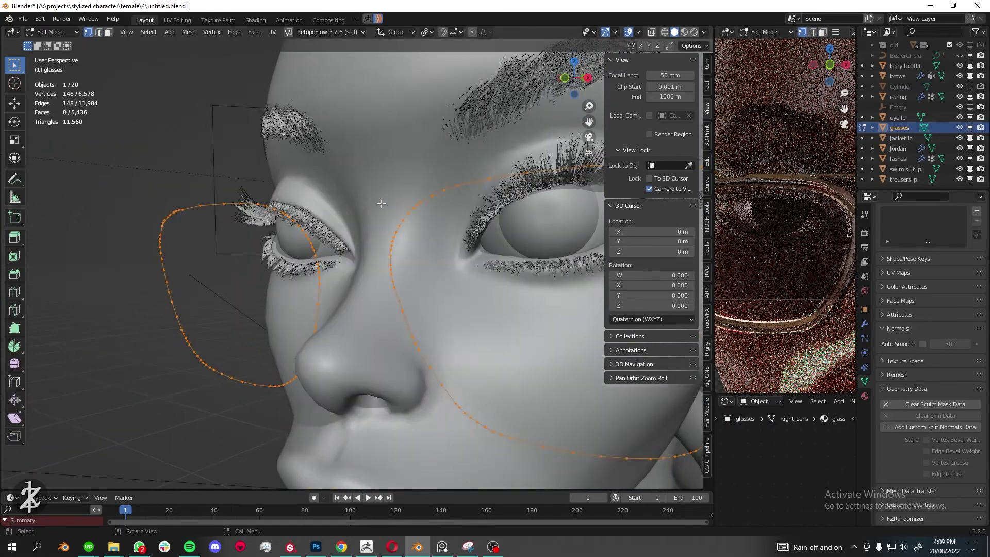
click(14, 237)
mouse_move(310, 238)
middle_down()
mouse_move(497, 236)
mouse_move(479, 177)
middle_up()
key(x)
click(454, 65)
mouse_move(453, 64)
middle_down()
mouse_move(361, 154)
mouse_move(462, 176)
middle_up()
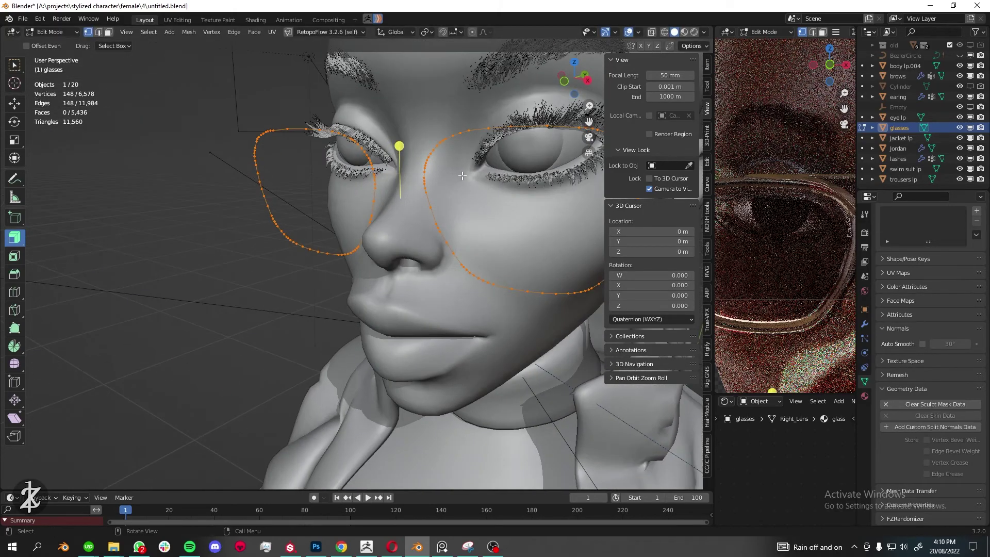
mouse_move(392, 227)
middle_down()
mouse_move(315, 238)
mouse_move(676, 212)
middle_up()
Cancel the rim thickness change and run 3D-Print Make Manifold on the glasses
right_click(312, 239)
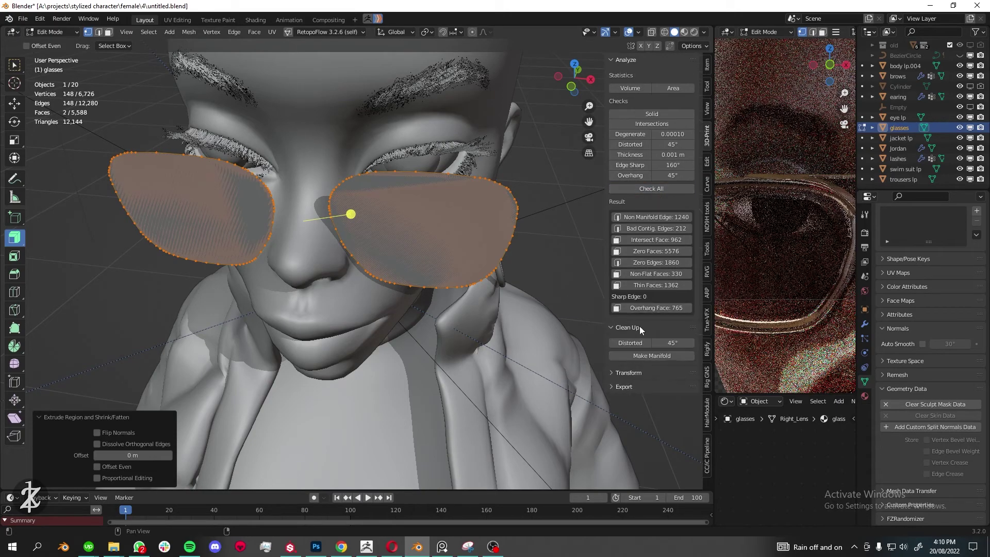
click(652, 356)
middle_drag(567, 309, 447, 227)
mouse_move(216, 237)
middle_down()
mouse_move(335, 235)
mouse_move(299, 244)
mouse_move(320, 263)
mouse_move(368, 218)
mouse_move(328, 161)
middle_up()
Test hiding, revealing and extruding a lens, undo it, and leave Edit Mode
key(ctrl+h)
key(h)
key(alt+h)
click(311, 295)
key(ctrl+z)
key(alt+h)
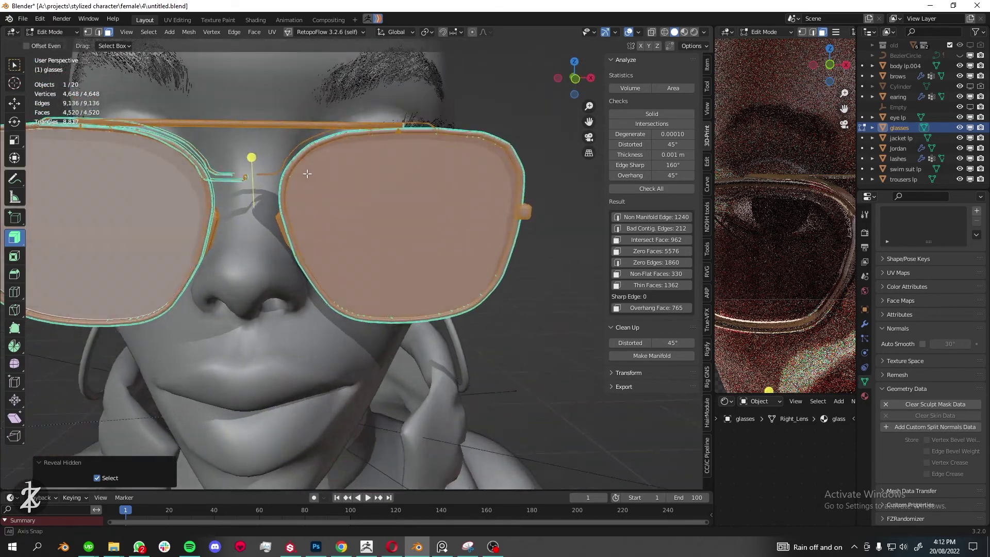
click(329, 162)
key(Tab)
Delete the old glasses and append the round glasses mesh from 3.blend
key(Delete)
scroll(285, 192, down, 5)
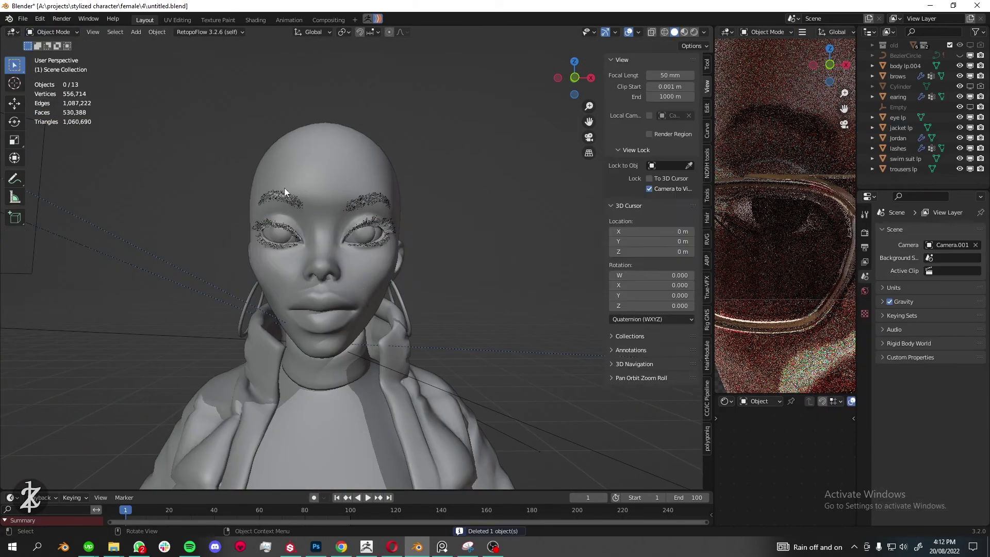
key(shift+F1)
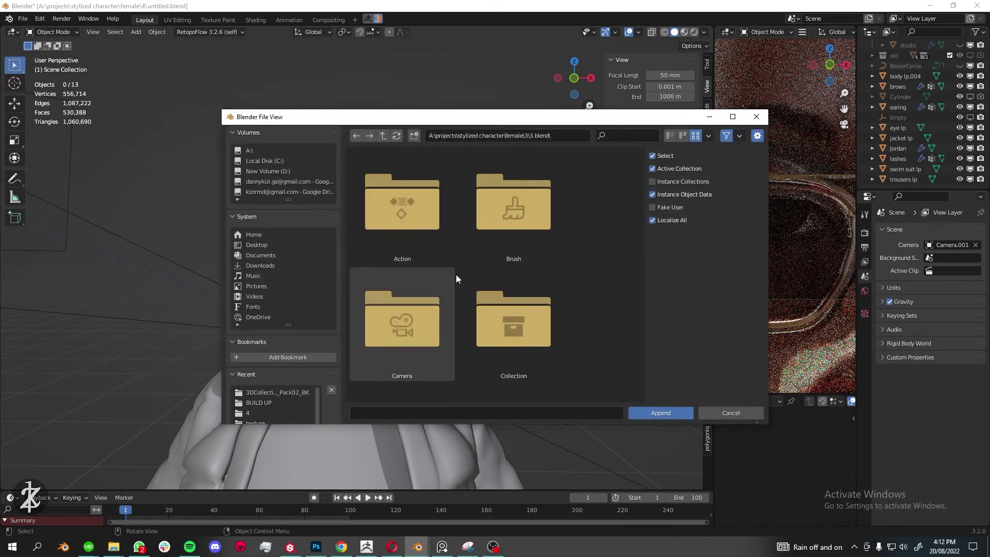
scroll(456, 275, down, 5)
key(Return)
key(KP_Decimal)
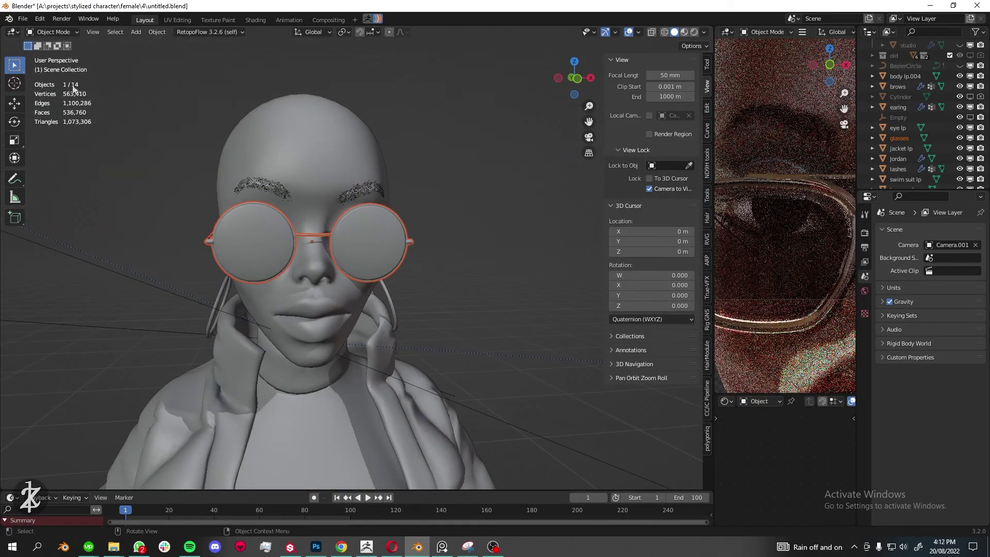
In Edit Mode's front view, select the bridge edges and check the edge options
key(Tab)
scroll(403, 225, up, 3)
key(KP_1)
scroll(403, 225, up, 2)
key(alt+a)
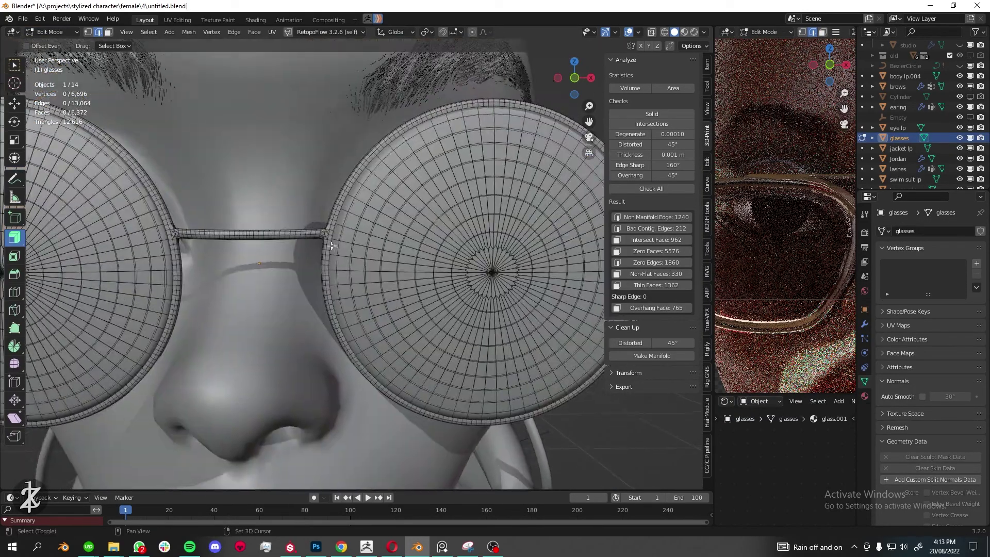
scroll(277, 314, up, 3)
right_click(277, 313)
key(Escape)
Select one complete lens up to its seams in face mode, viewed from the front
middle_drag(277, 314, 309, 304)
scroll(318, 304, up, 4)
key(l)
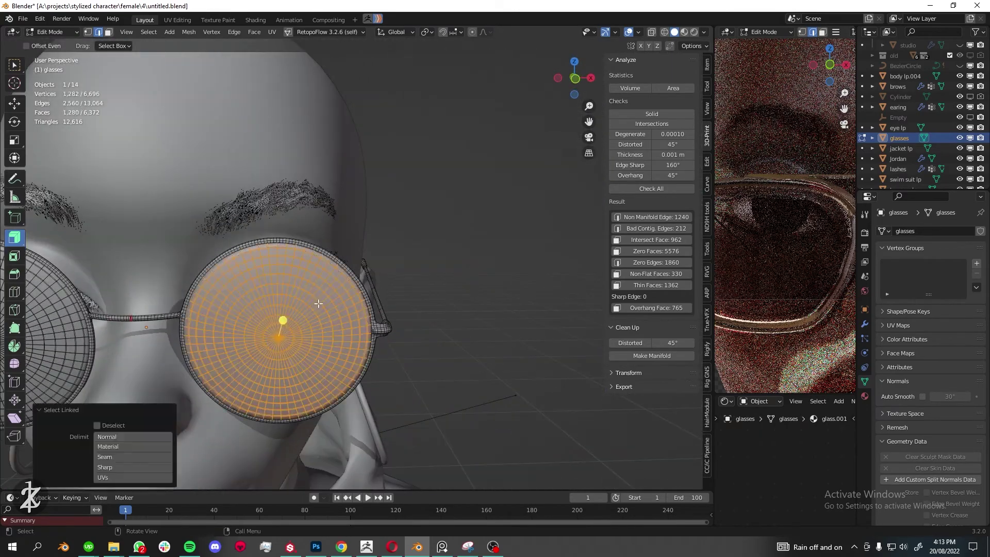
click(108, 35)
key(l)
key(KP_1)
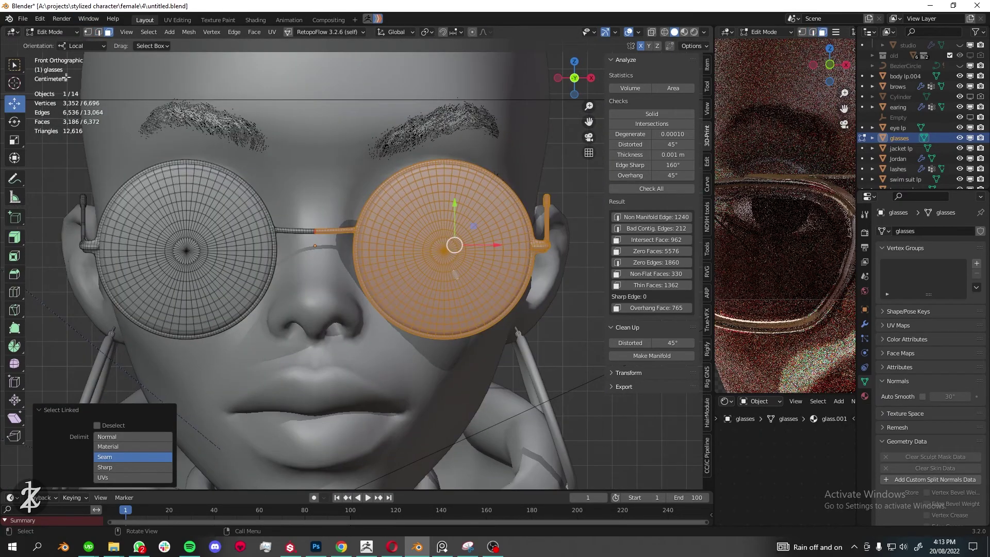
middle_drag(462, 256, 464, 227)
scroll(464, 227, up, 3)
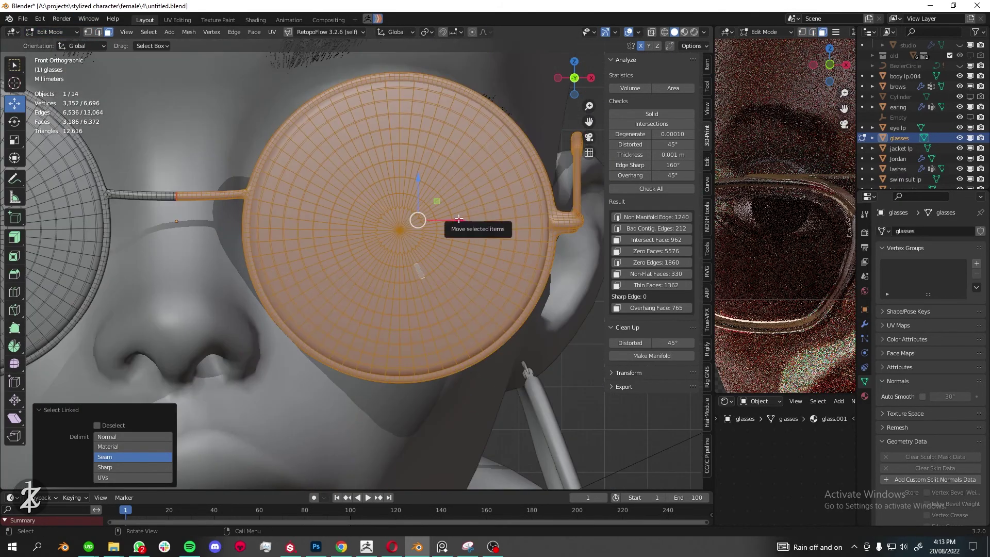
scroll(464, 226, up, 3)
scroll(363, 215, down, 5)
key(KP_1)
Slide the lens along X and invert the selection to the other lens
key(g)
key(x)
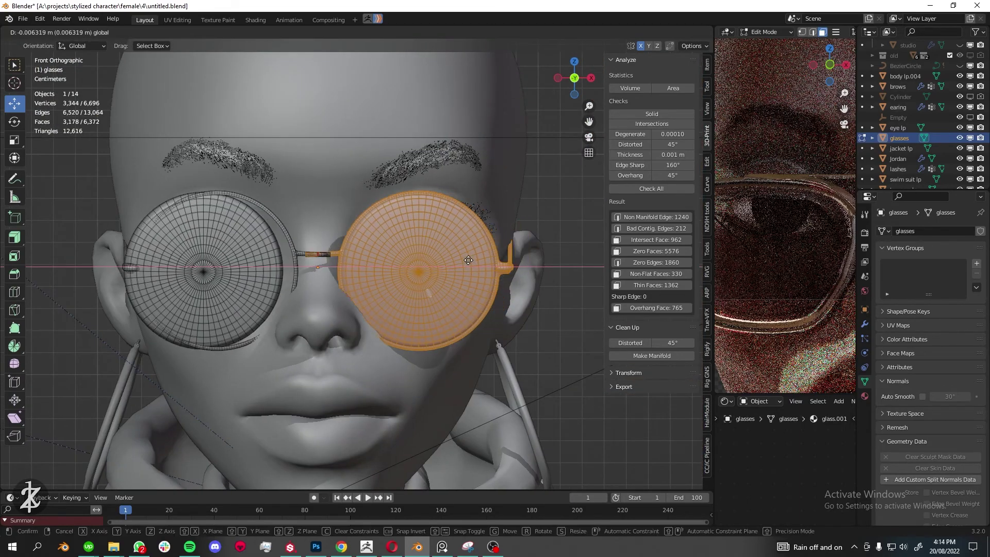
click(468, 260)
scroll(468, 260, down, 4)
scroll(317, 244, up, 3)
key(ctrl+i)
Add an X-axis Mirror modifier with clipping to the glasses
click(865, 324)
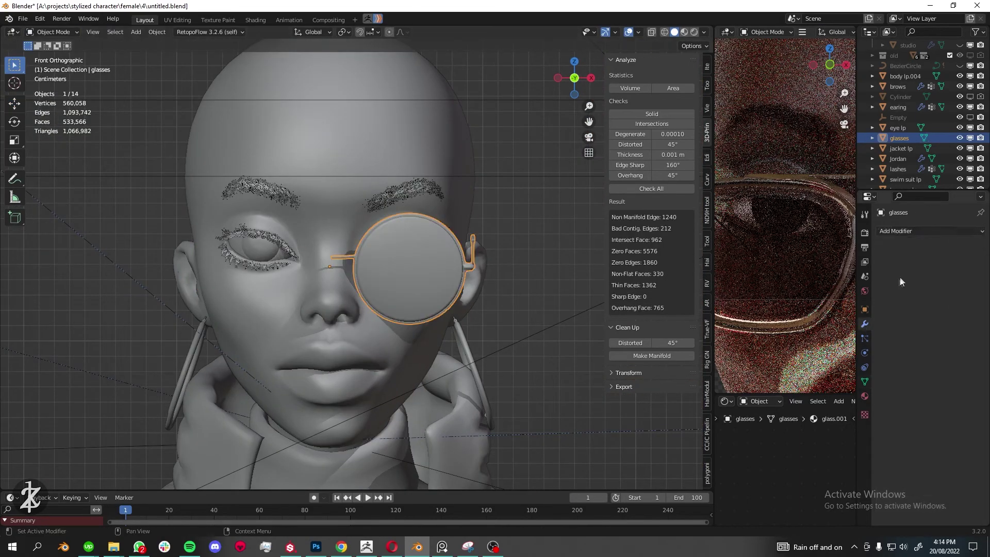
click(931, 254)
click(778, 352)
scroll(360, 206, up, 3)
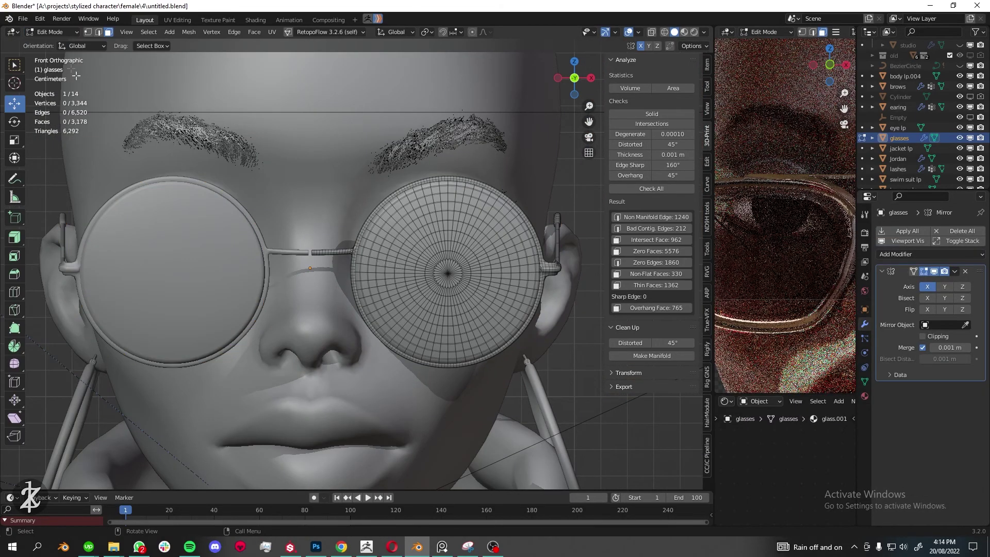
click(489, 266)
mouse_move(489, 266)
middle_down()
mouse_move(342, 314)
mouse_move(504, 335)
middle_up()
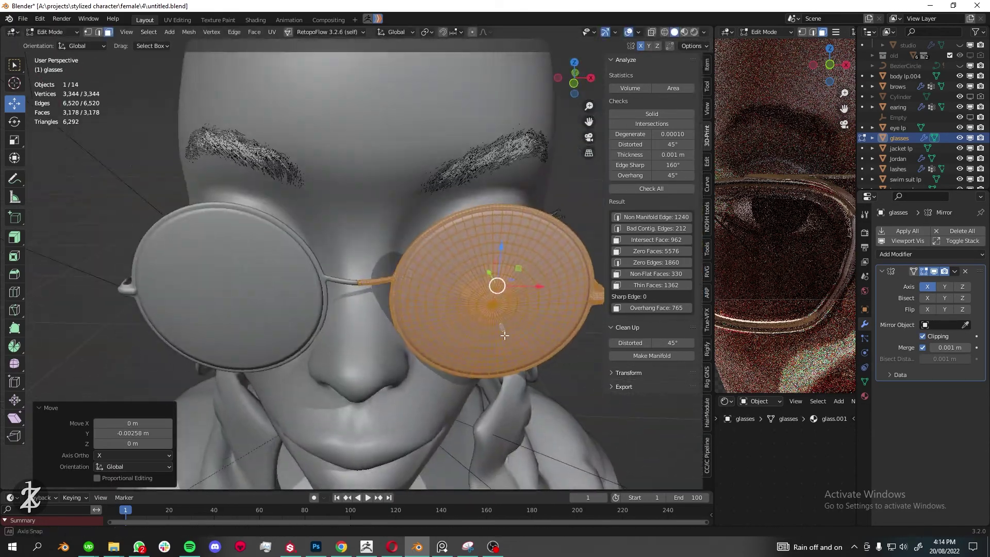
scroll(504, 335, down, 3)
Enlarge, tilt and reposition the lens using side and front ortho views
key(s)
key(KP_3)
scroll(261, 277, up, 3)
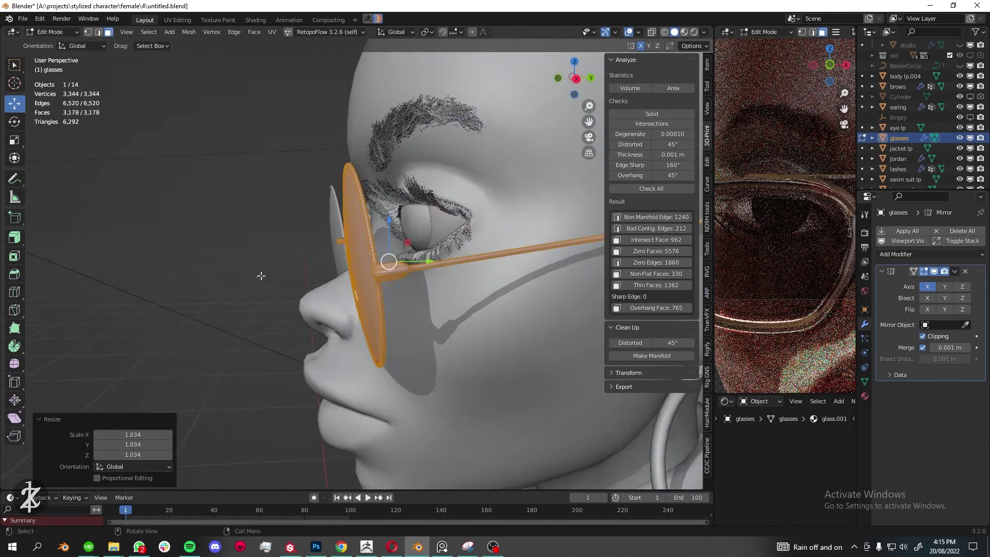
key(r)
click(400, 271)
key(g)
middle_drag(400, 271, 361, 258)
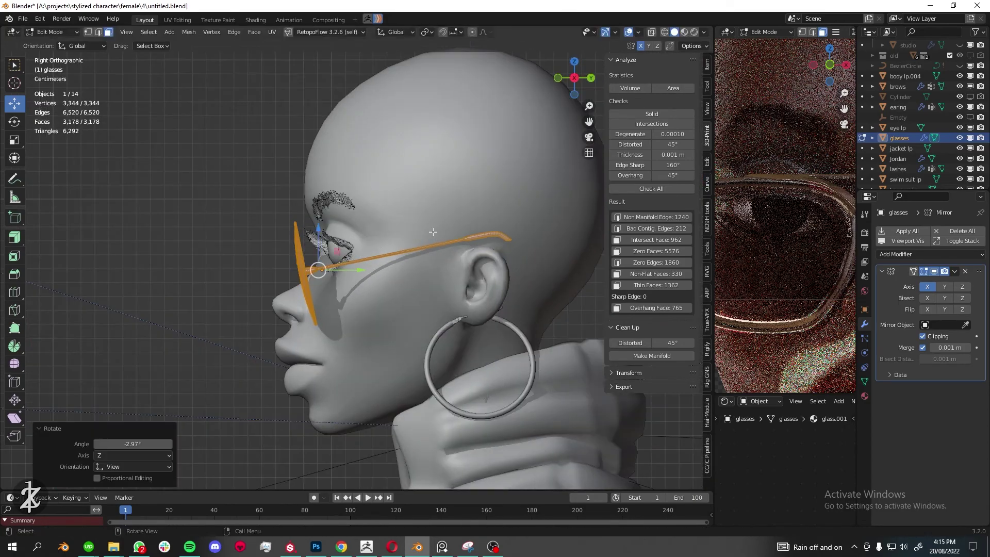
middle_drag(438, 217, 513, 149)
key(KP_1)
scroll(430, 238, up, 3)
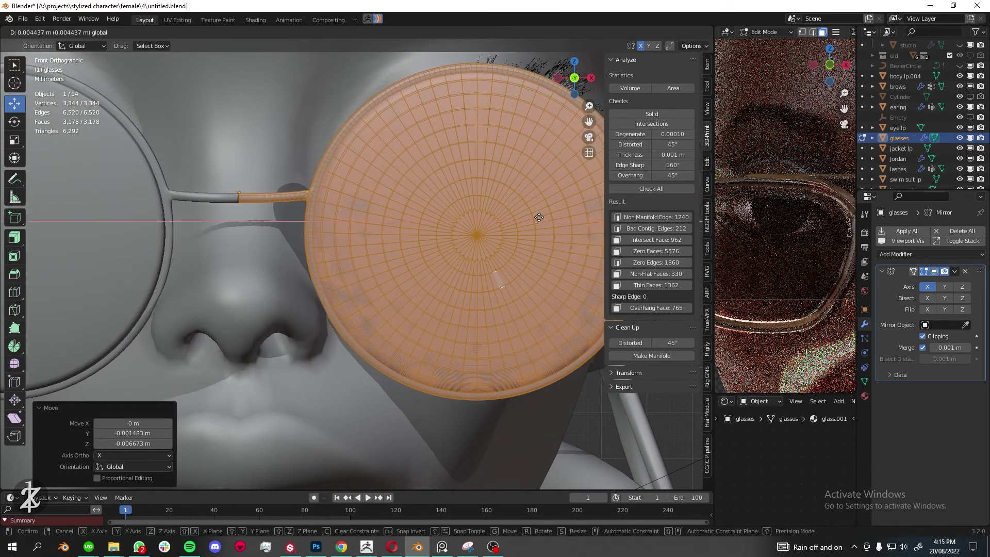
click(538, 217)
mouse_move(539, 217)
middle_down()
mouse_move(464, 232)
mouse_move(439, 196)
mouse_move(413, 257)
middle_up()
Leave Edit Mode and open the lens material's base colour picker
key(Tab)
scroll(412, 258, down, 5)
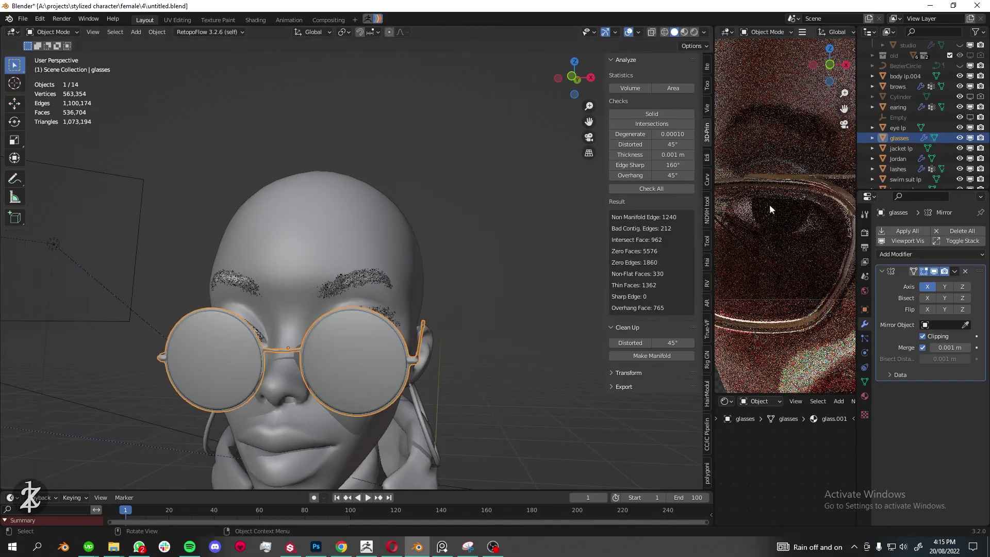
drag(713, 217, 487, 217)
click(865, 396)
click(670, 436)
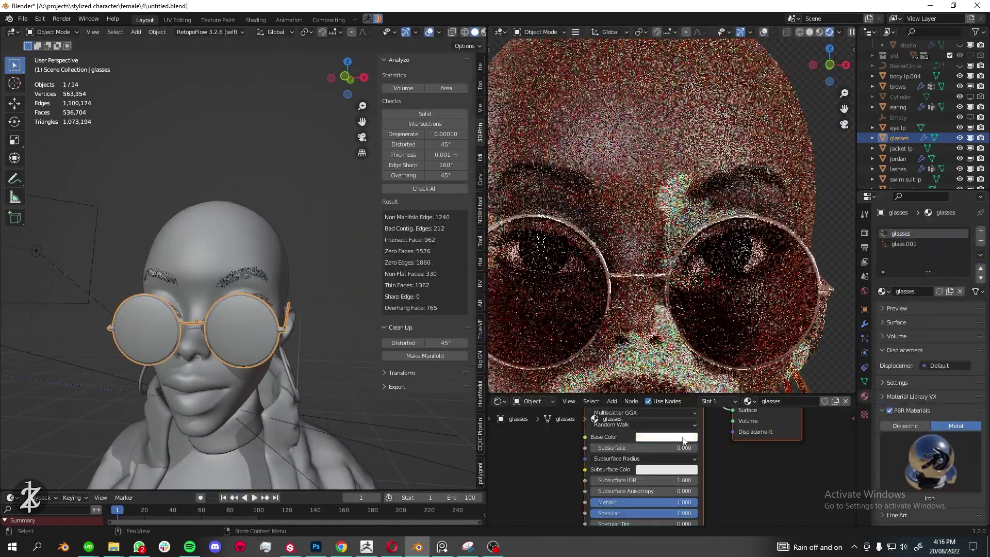
Set the lens base colour to grey and assign the existing 'glass' material
click(683, 437)
click(749, 401)
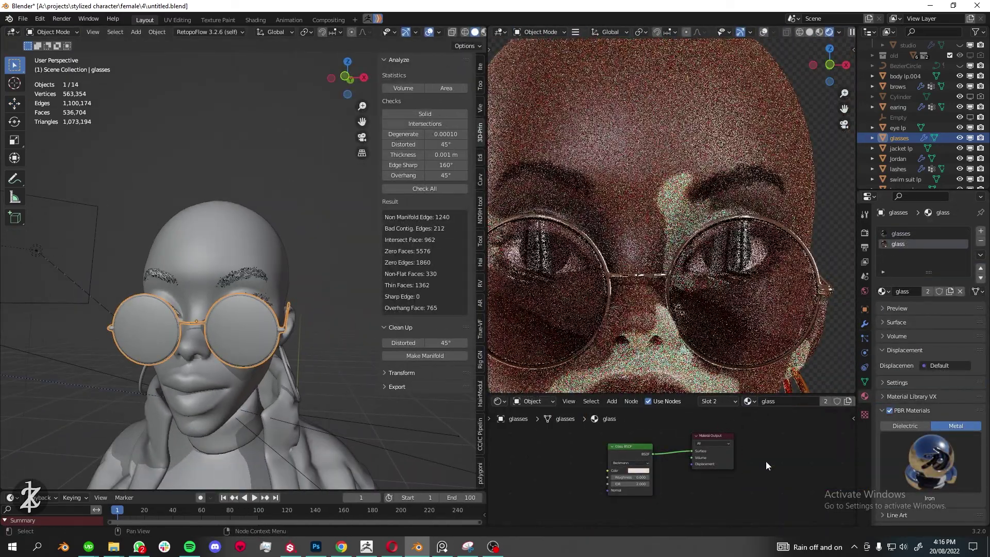
click(766, 461)
scroll(761, 250, down, 5)
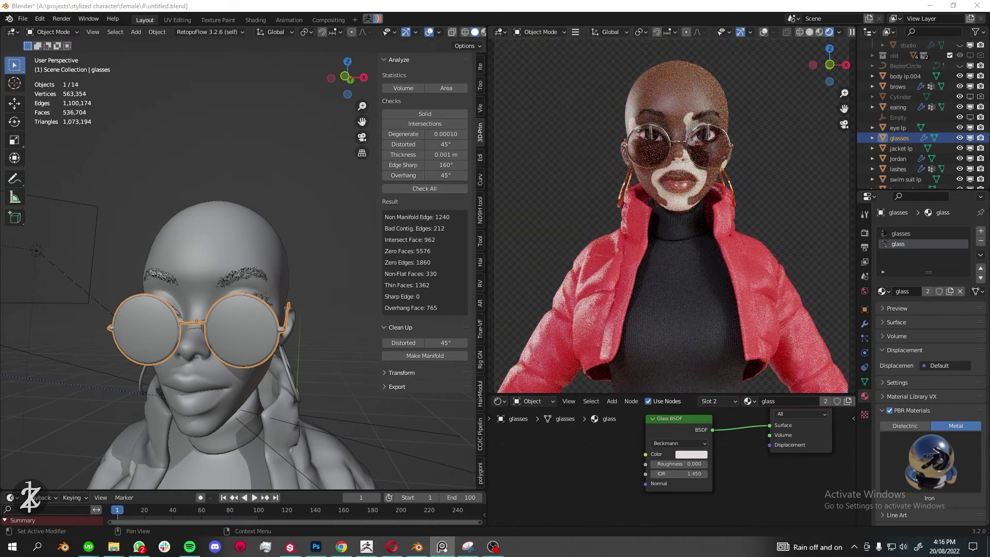
scroll(202, 374, down, 5)
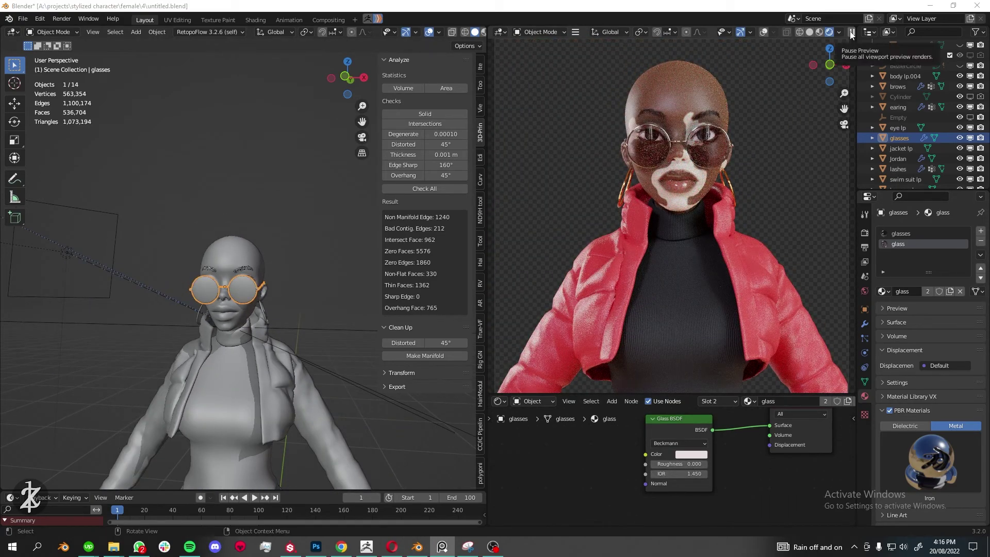
Select the hoop earring and enter Edit Mode on it
middle_drag(217, 289, 258, 257)
click(261, 327)
key(Tab)
mouse_move(260, 327)
middle_down()
mouse_move(135, 197)
mouse_move(251, 283)
middle_up()
scroll(252, 283, up, 8)
Confirm the hoop enlargement and thicken its tube with Alt+S
click(268, 234)
scroll(214, 223, up, 3)
key(alt+s)
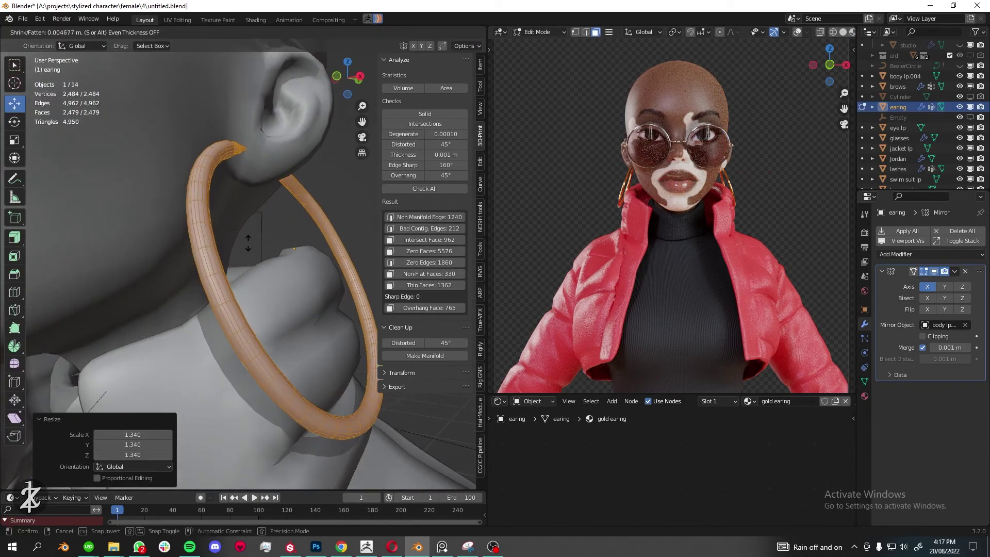
click(258, 304)
scroll(236, 230, down, 4)
middle_drag(236, 230, 237, 207)
scroll(232, 221, up, 4)
Stretch the hoop along X to 1.338 and select the linked earring mesh
key(s)
key(x)
key(x)
key(x)
click(261, 198)
scroll(237, 222, down, 3)
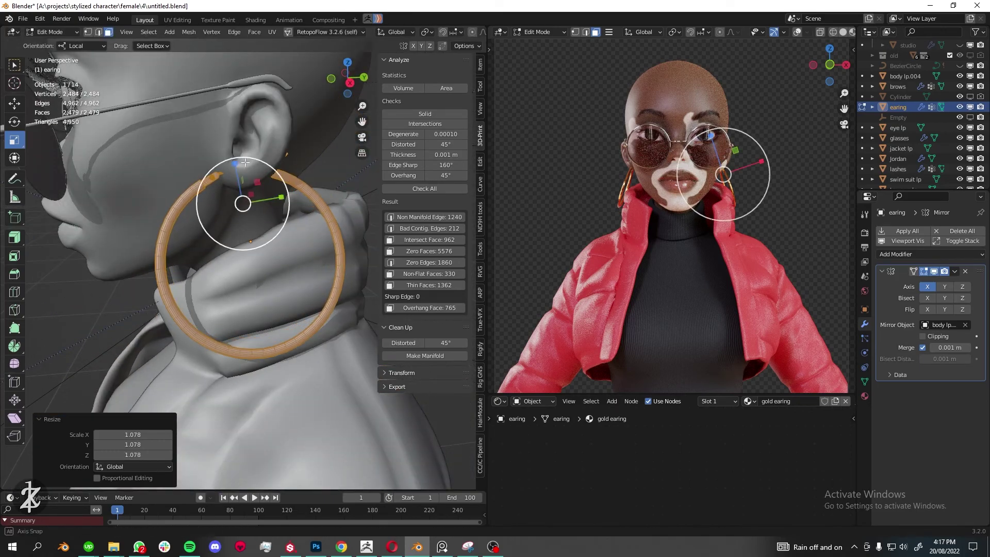
scroll(208, 233, up, 3)
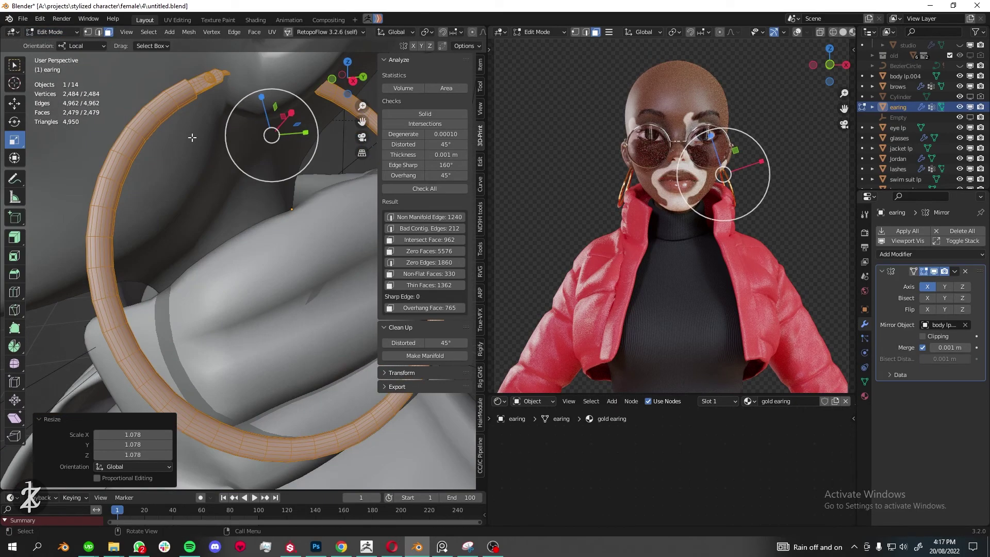
key(ctrl+l)
Leave Edit Mode and frame the hoop earring in the viewport
middle_drag(209, 233, 209, 234)
scroll(209, 233, down, 4)
scroll(222, 203, down, 3)
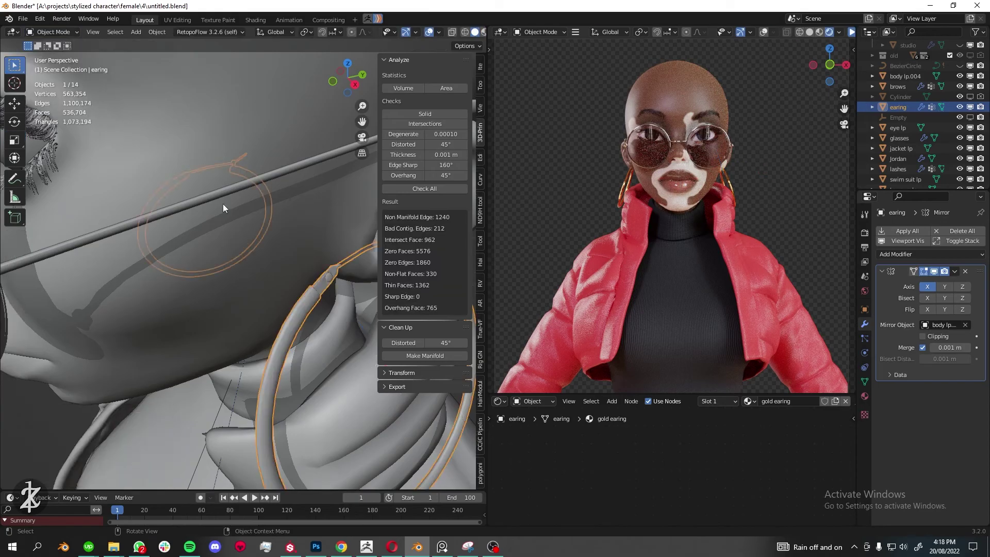
key(Tab)
key(KP_Decimal)
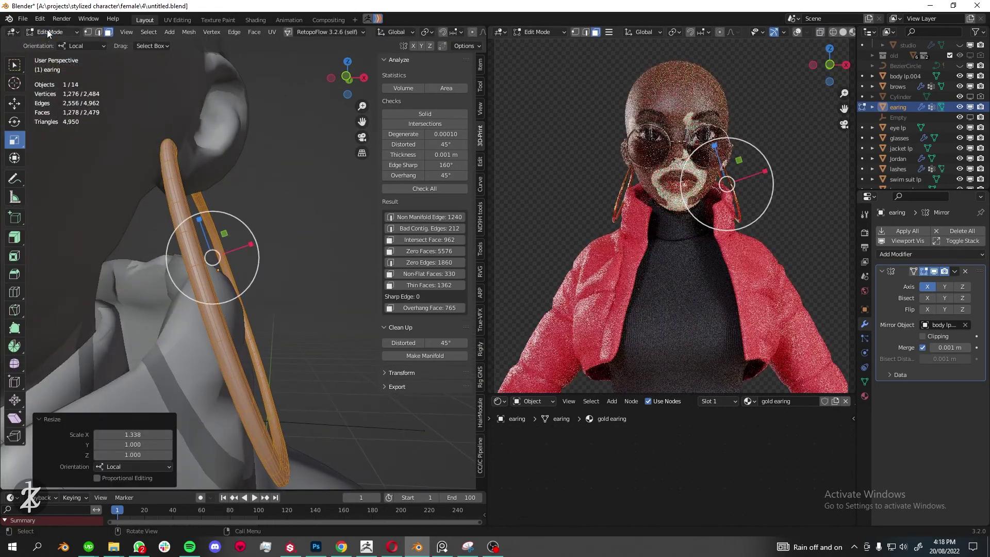
key(Home)
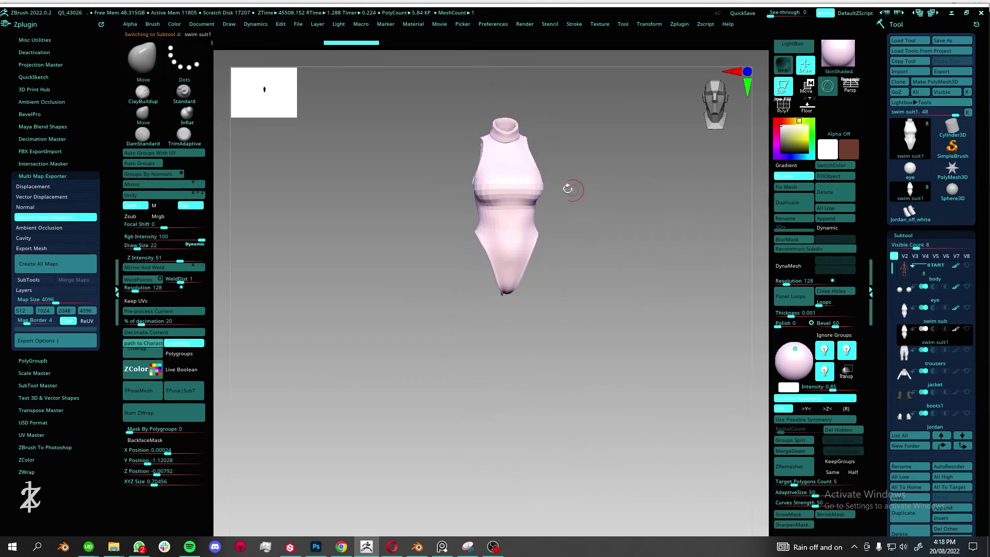
Pick the Chain brush, turn off X symmetry and draw a chain along the shirt
key(b)
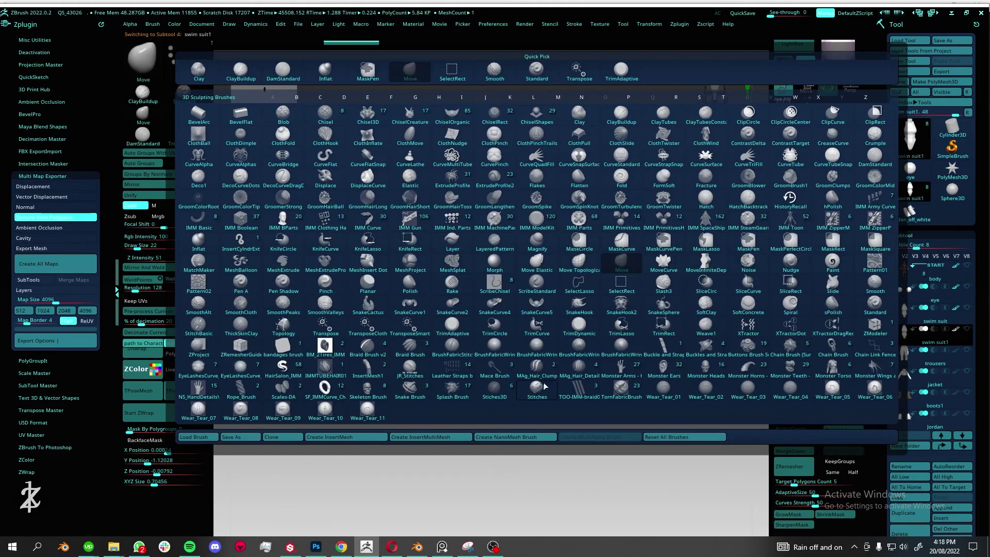
key(f)
ctrl+right_drag(466, 254, 455, 311)
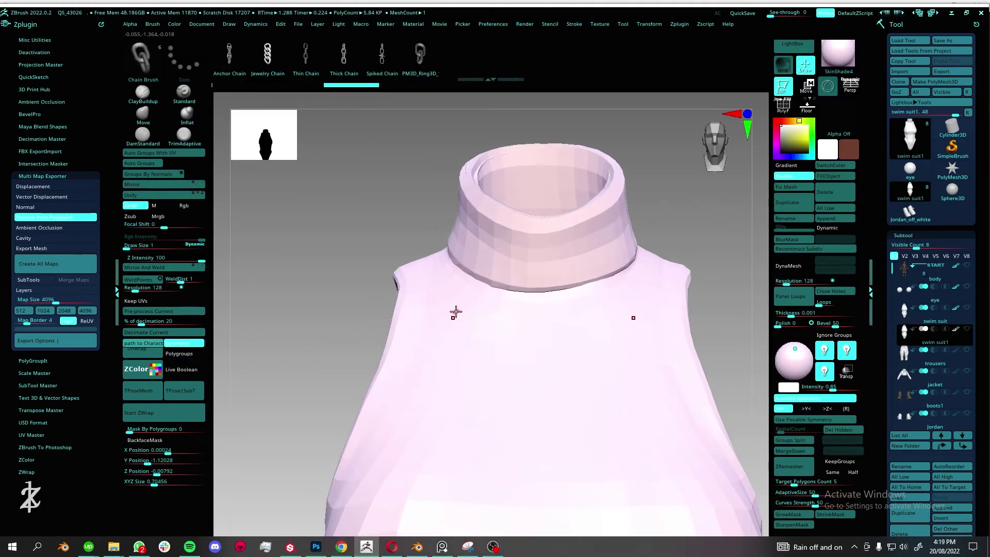
key(x)
drag(438, 261, 513, 368)
mouse_move(545, 360)
right_down()
mouse_move(481, 320)
mouse_move(519, 238)
right_up()
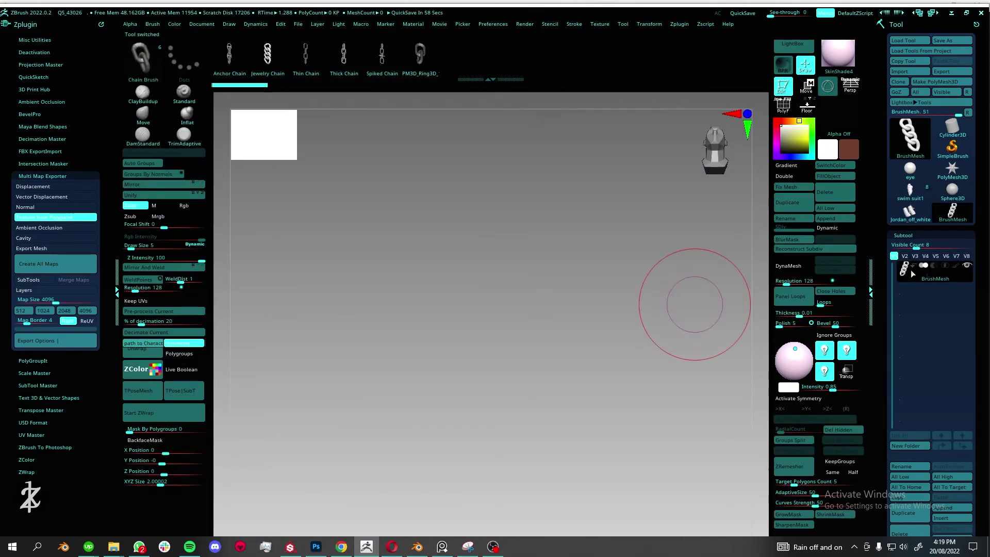
Convert the chain link into its own mesh and inspect its polygons with ZModeler
click(526, 320)
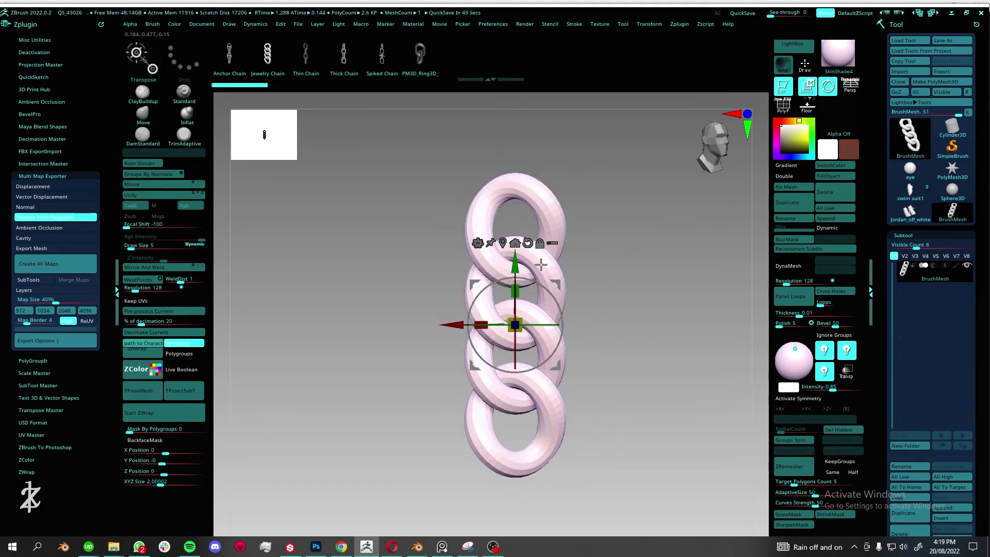
key(b)
key(z)
key(m)
ctrl+right_drag(523, 289, 522, 346)
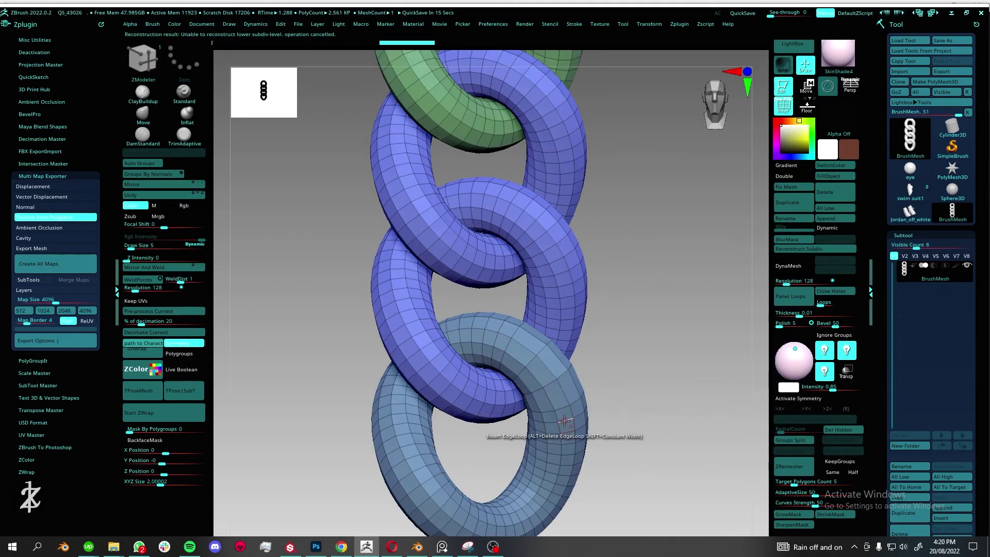
right_drag(564, 420, 554, 337)
mouse_move(440, 446)
right_down()
mouse_move(400, 340)
mouse_move(453, 323)
mouse_move(387, 277)
mouse_move(336, 287)
mouse_move(435, 371)
mouse_move(519, 418)
mouse_move(561, 427)
mouse_move(531, 287)
right_up()
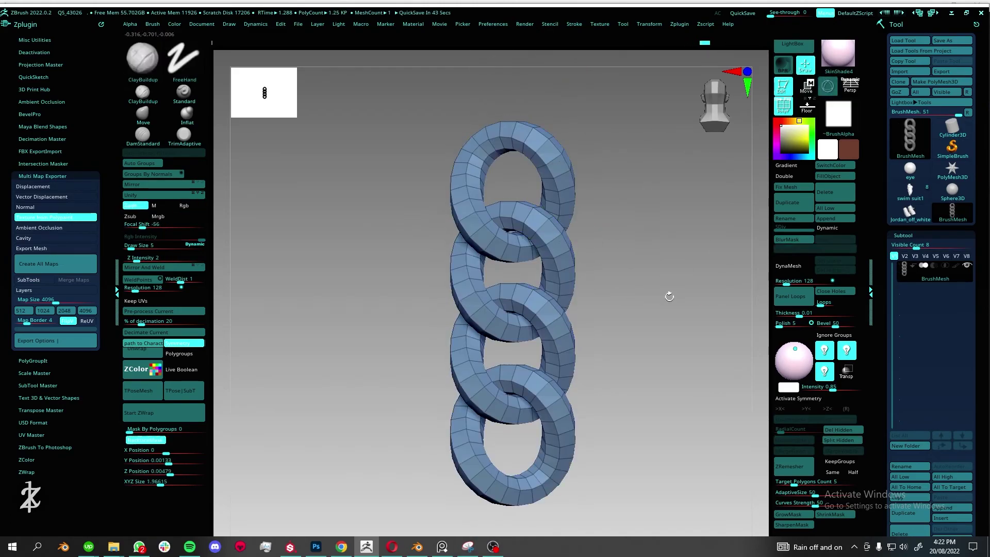
Reselect the Chain brush and create meshes from the thin and spiked chain links
key(b)
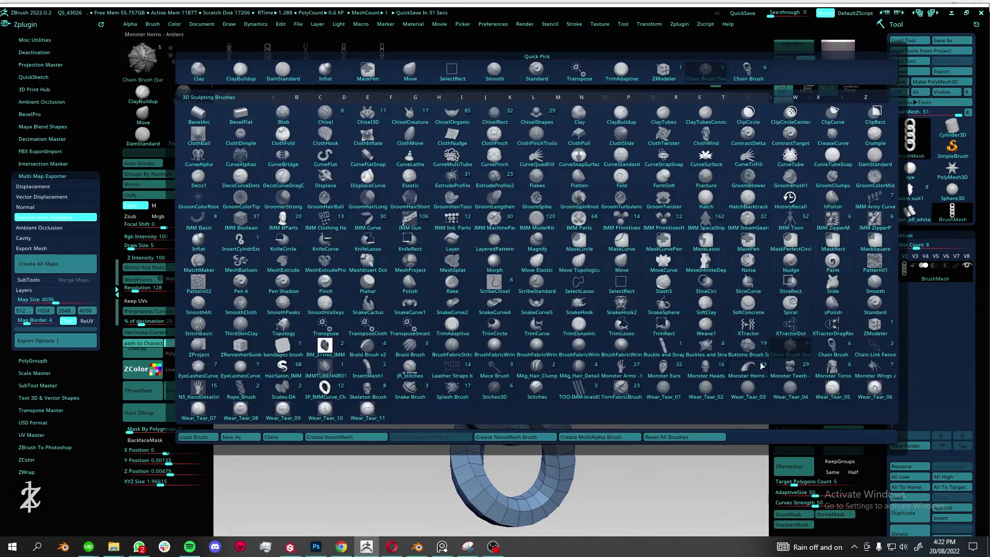
click(865, 275)
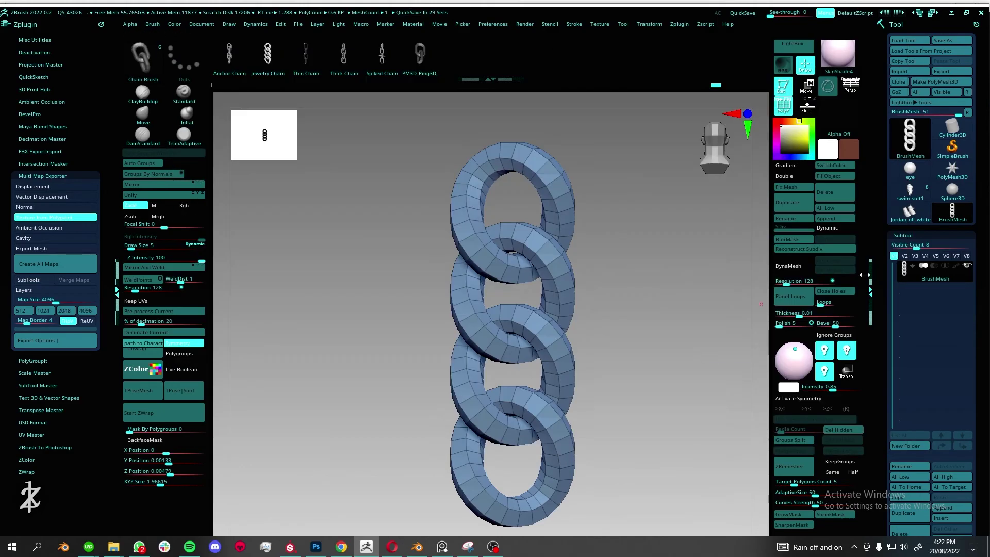
key(b)
click(293, 63)
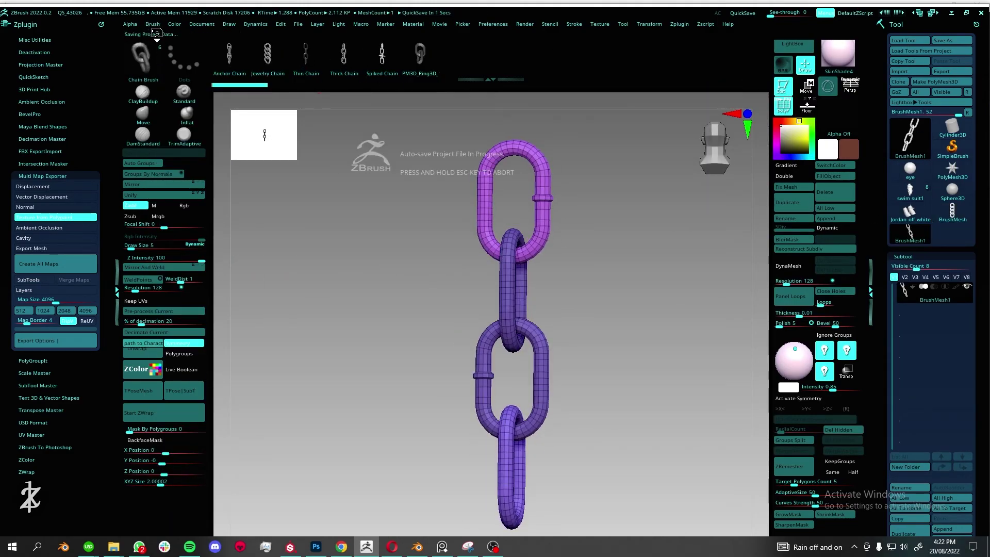
click(382, 63)
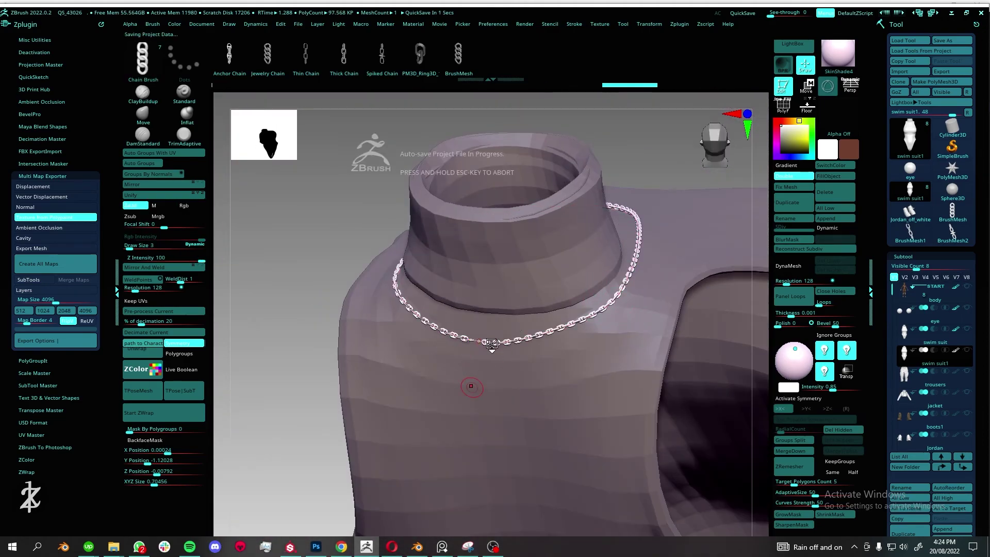
Clear the shirt mask, enlarge the brush and draw a thick chain around the collar
right_drag(492, 343, 601, 371)
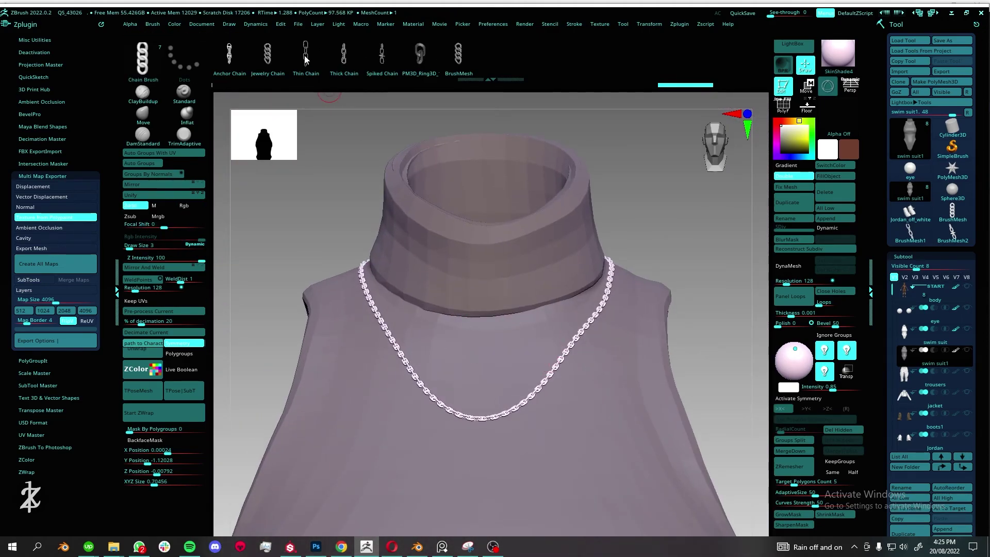
ctrl+click(674, 228)
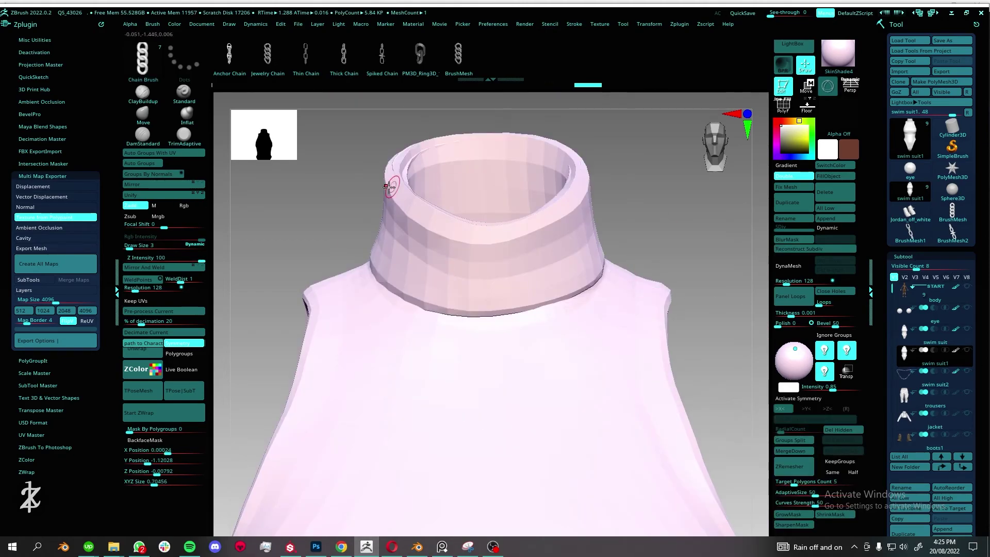
right_drag(502, 474, 521, 366)
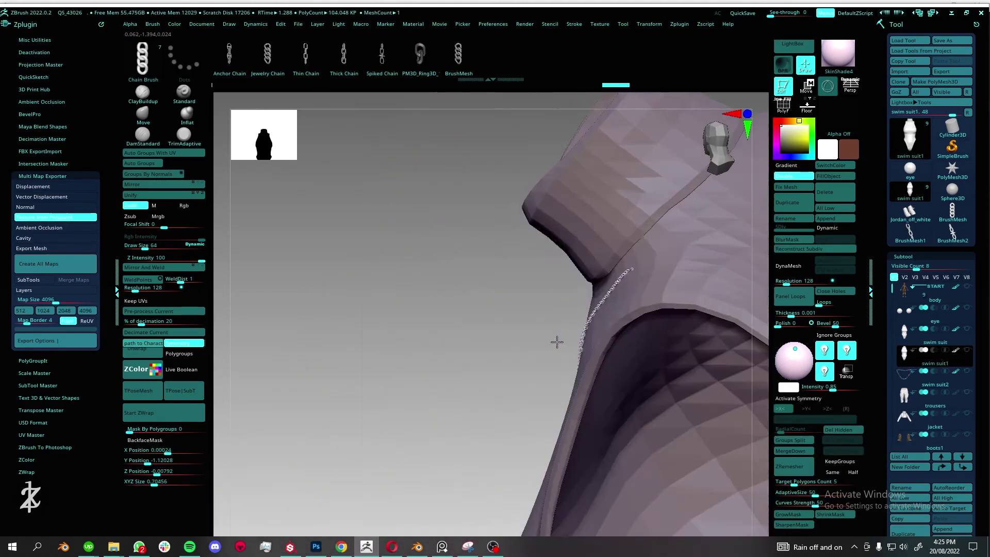
key(f)
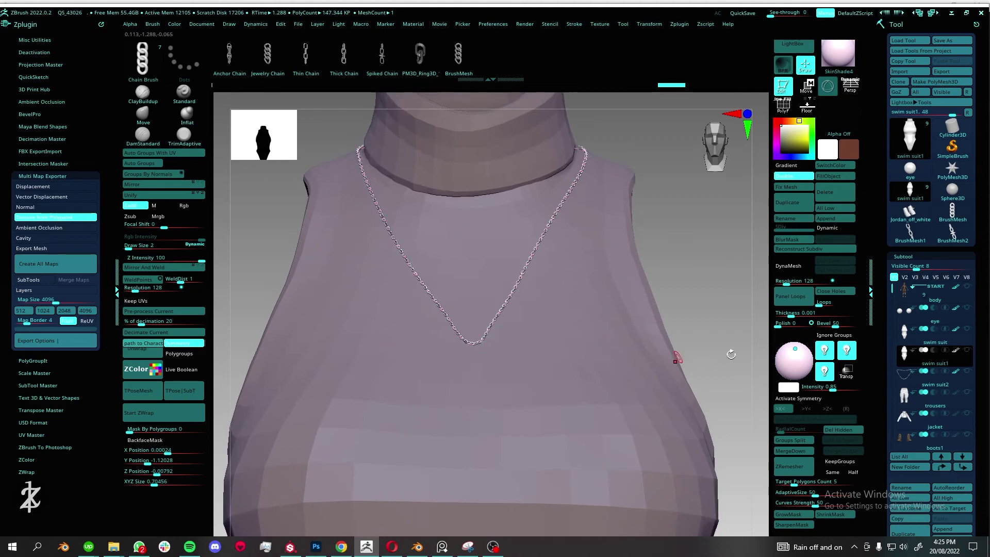
click(967, 371)
click(968, 378)
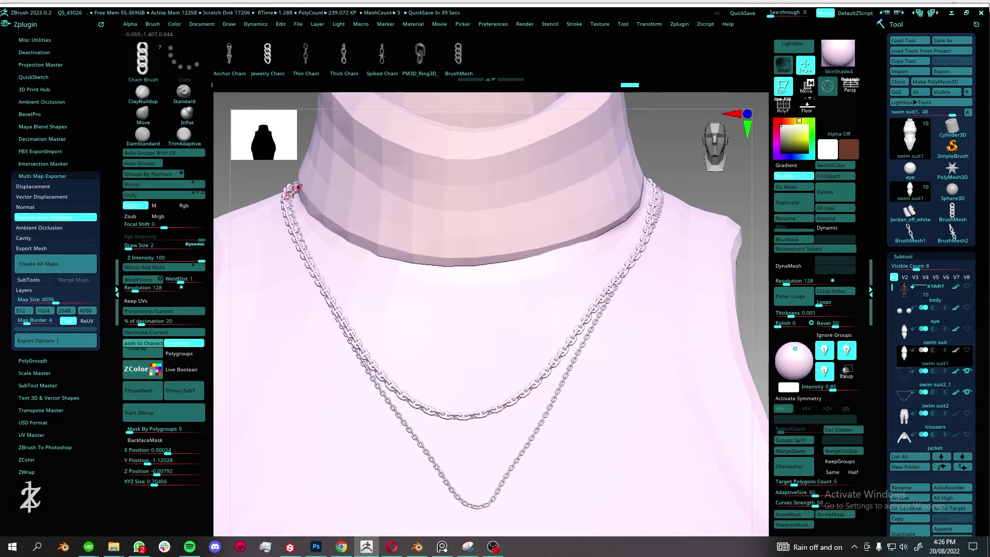
mouse_move(495, 317)
mouse_down()
mouse_move(490, 292)
mouse_move(459, 312)
mouse_up()
mouse_move(503, 310)
right_down()
mouse_move(546, 356)
mouse_move(516, 257)
mouse_move(525, 216)
right_up()
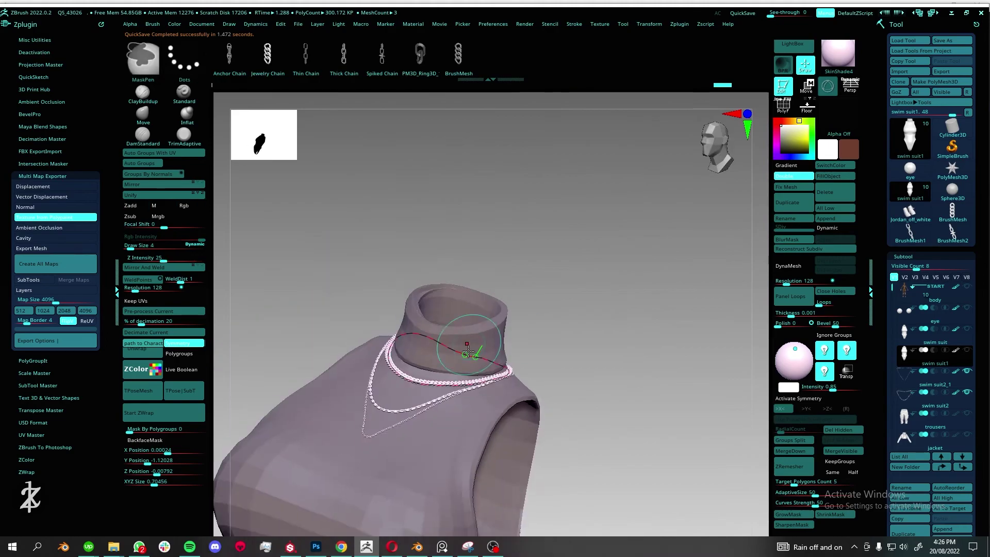
Hide the torso and delete the hidden geometry, leaving only the necklaces
right_drag(493, 375, 653, 349)
ctrl+right_drag(570, 349, 546, 257)
ctrl+alt+shift+click(627, 360)
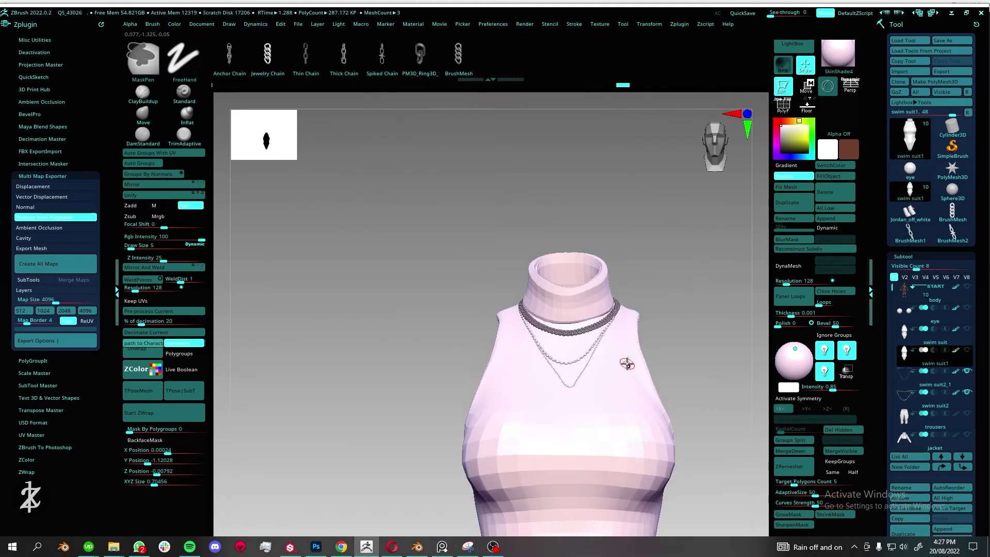
click(843, 432)
scroll(915, 410, down, 3)
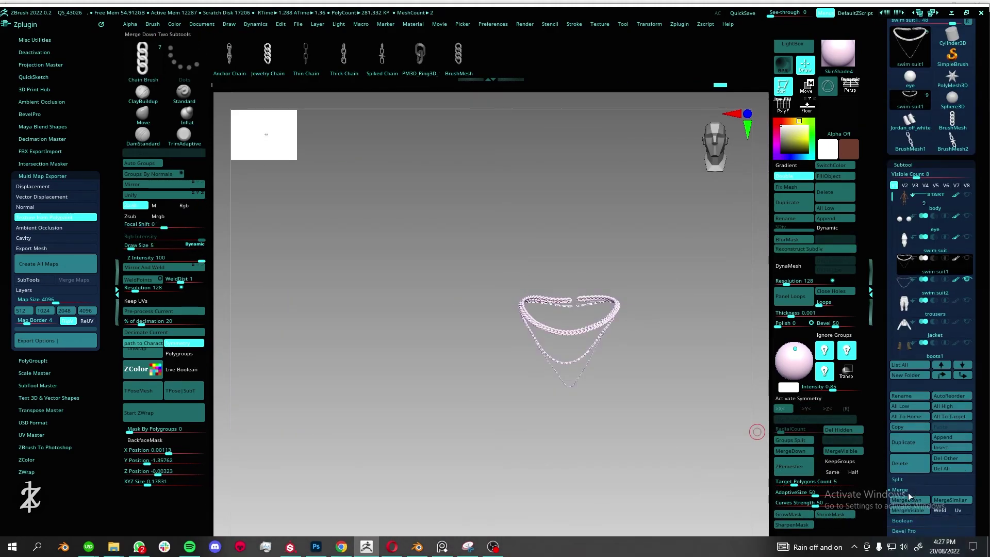
Reveal the collar subtool and send the 'chain' necklace subtool to Blender via GoZ
click(965, 236)
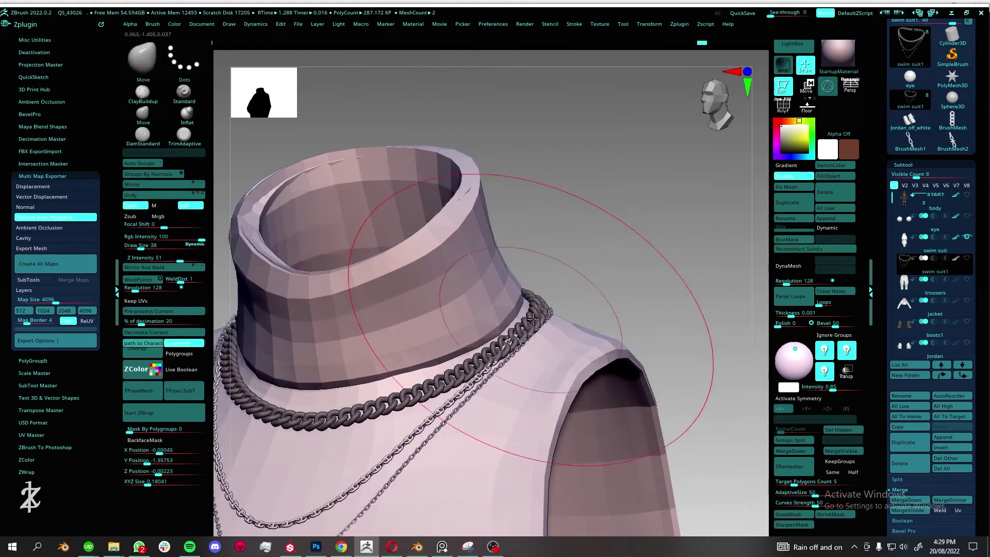
drag(567, 305, 579, 411)
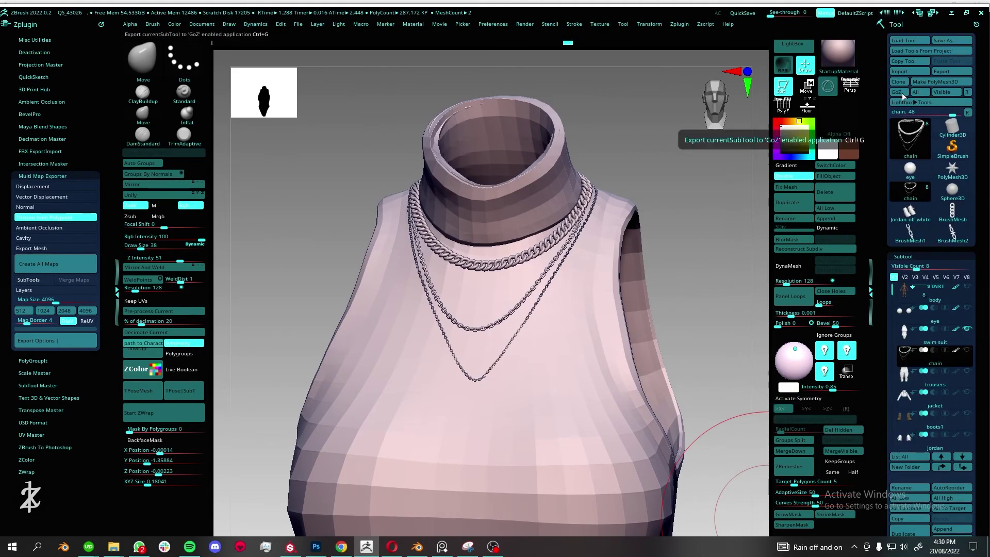
key(Return)
Assign the 'gold earing' material to the imported chain and confirm a BSDF value
scroll(897, 129, up, 8)
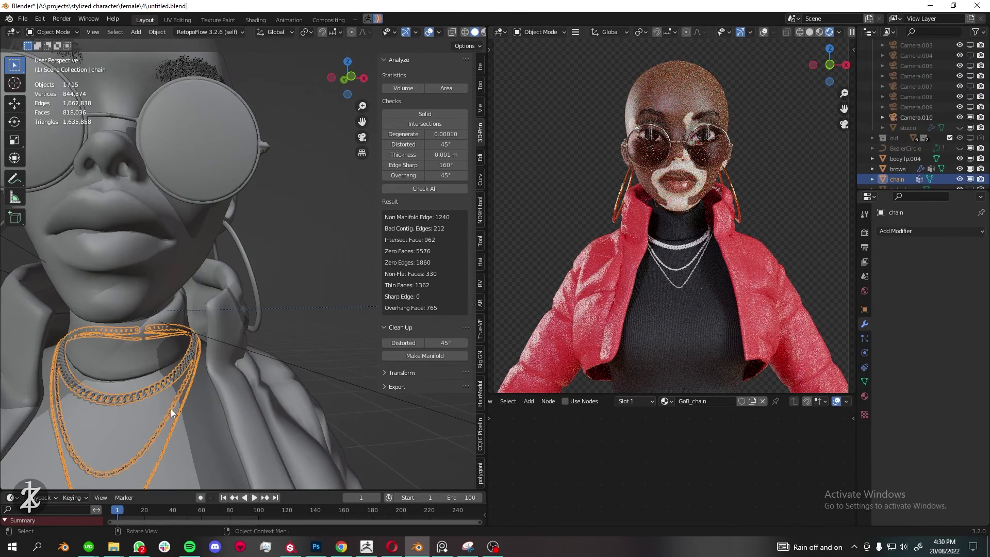
click(897, 179)
click(689, 446)
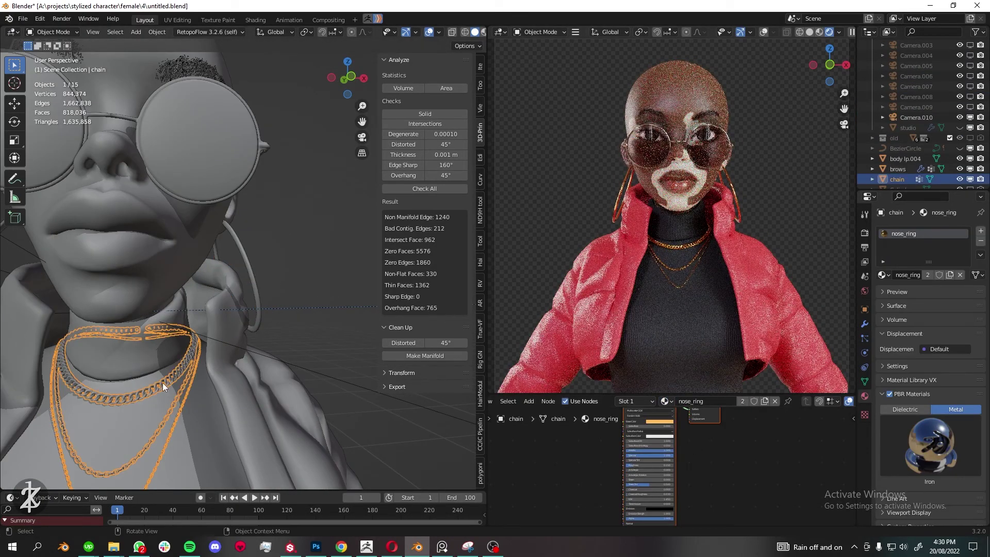
click(692, 416)
click(367, 220)
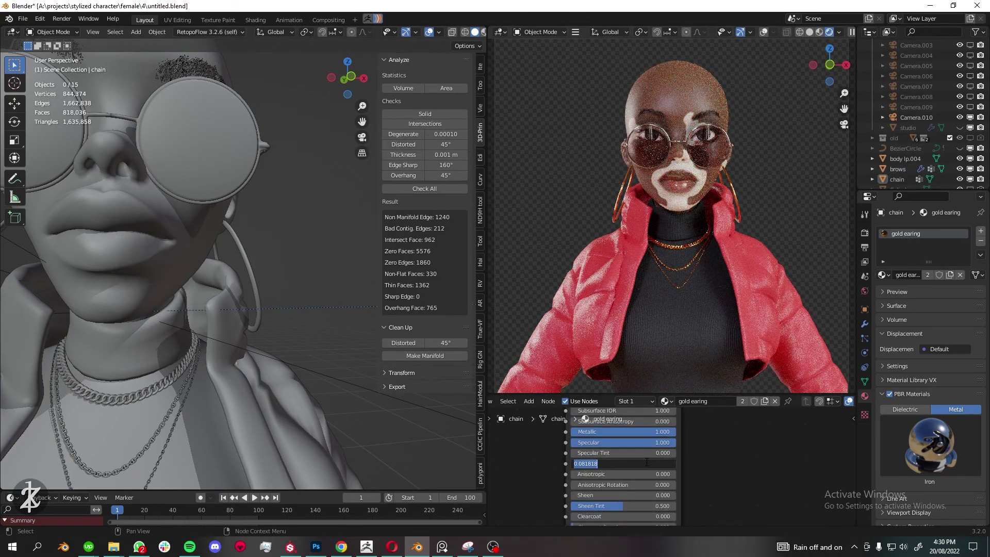
key(Return)
scroll(705, 437, up, 3)
click(667, 442)
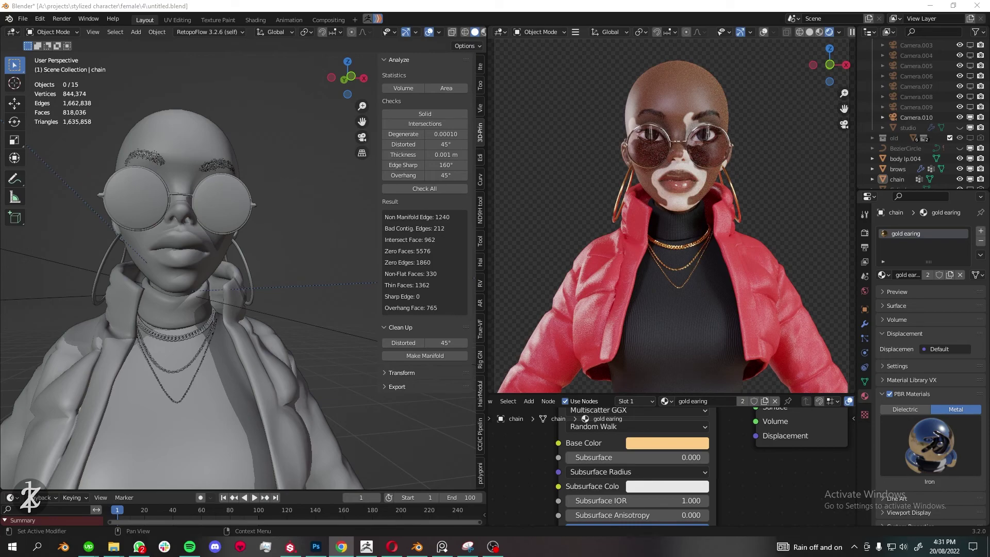
Select the glasses to inspect their material, then scroll to the eye material nodes
click(221, 206)
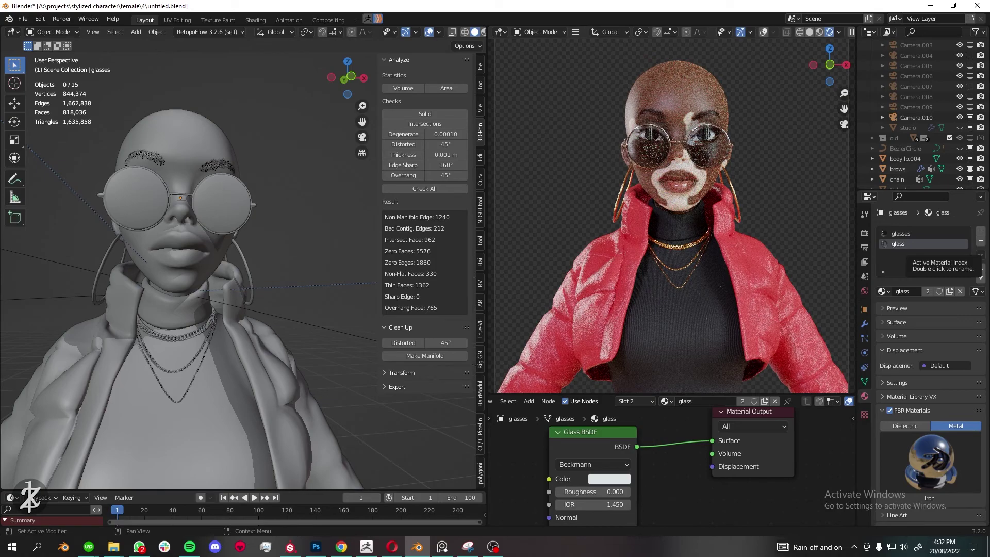
scroll(167, 263, down, 5)
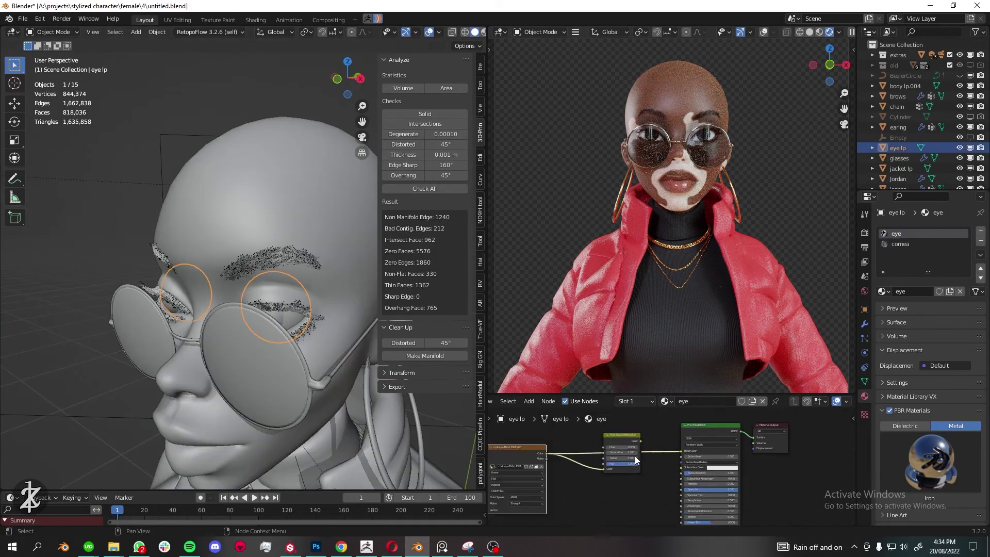
scroll(636, 460, up, 2)
scroll(629, 474, up, 3)
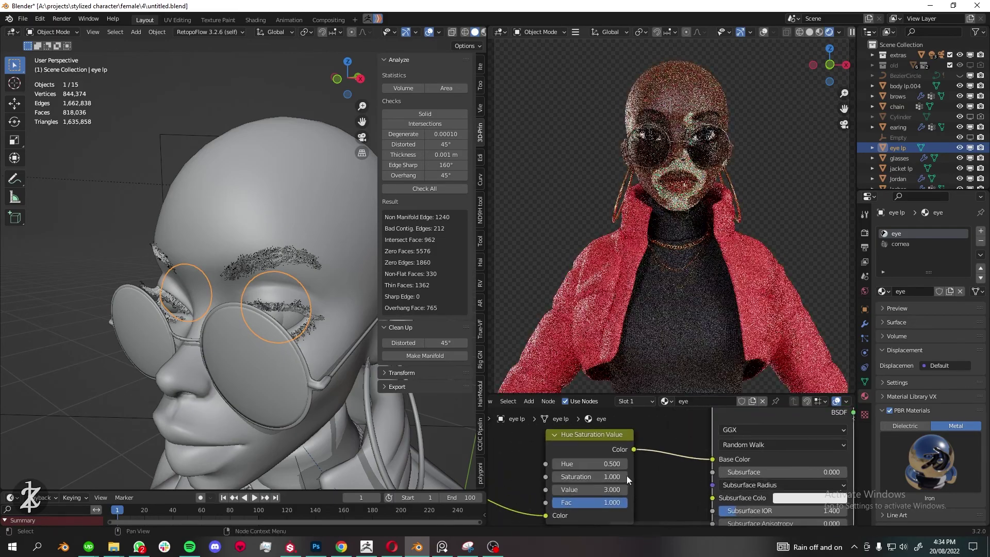
Set eye saturation to 1.300 and draw a render region around the face
drag(628, 479, 625, 479)
drag(614, 115, 732, 178)
scroll(647, 222, up, 5)
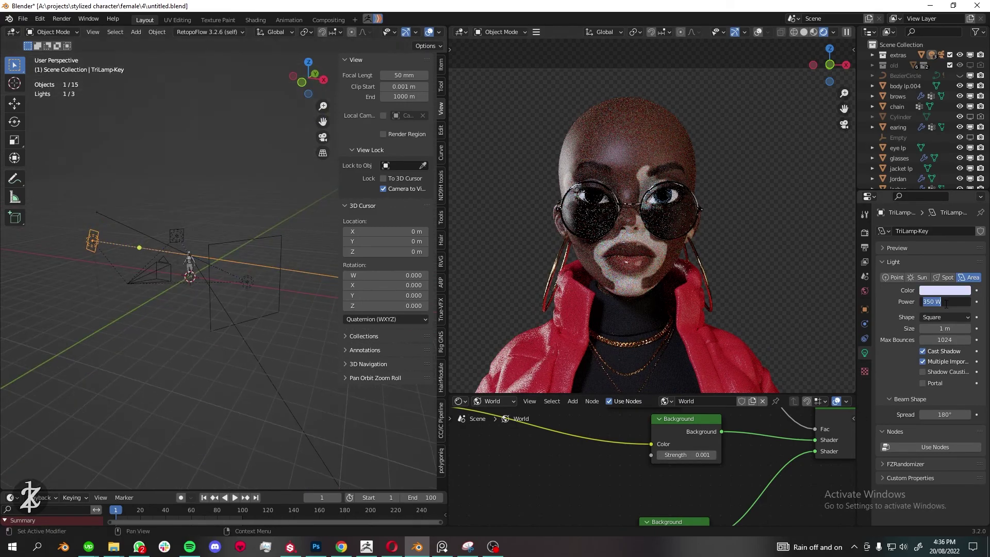
Move the key light, make its colour white, and reposition the back light
key(g)
click(207, 253)
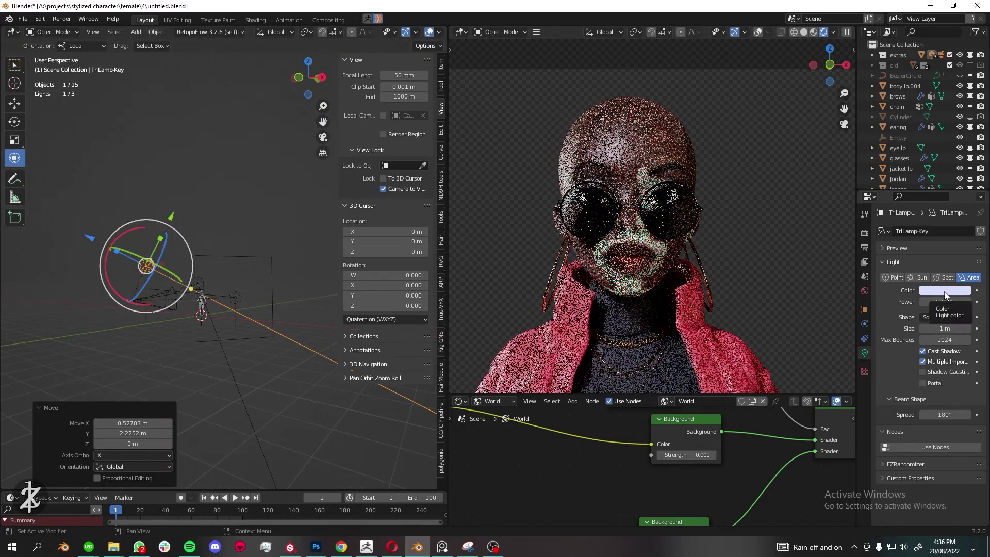
click(945, 290)
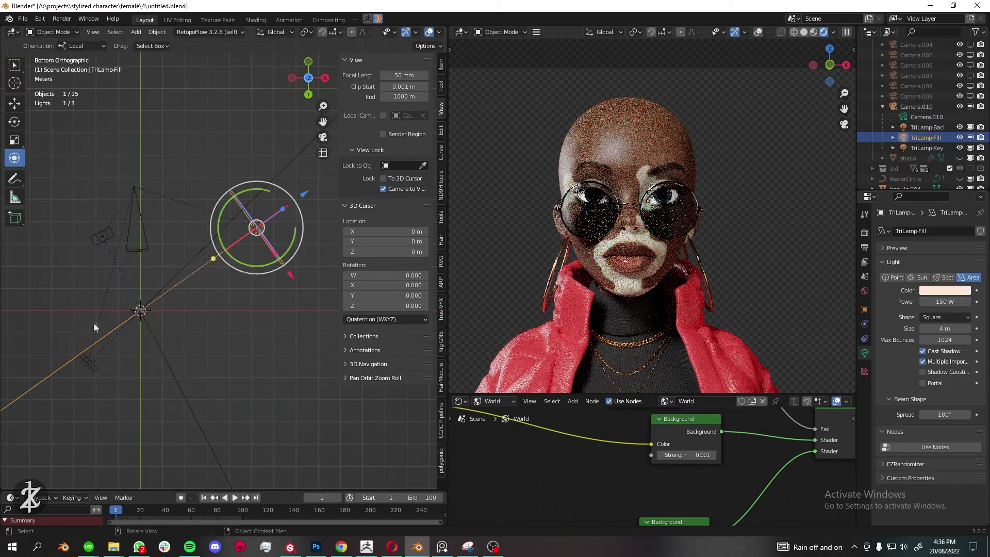
click(270, 268)
click(89, 362)
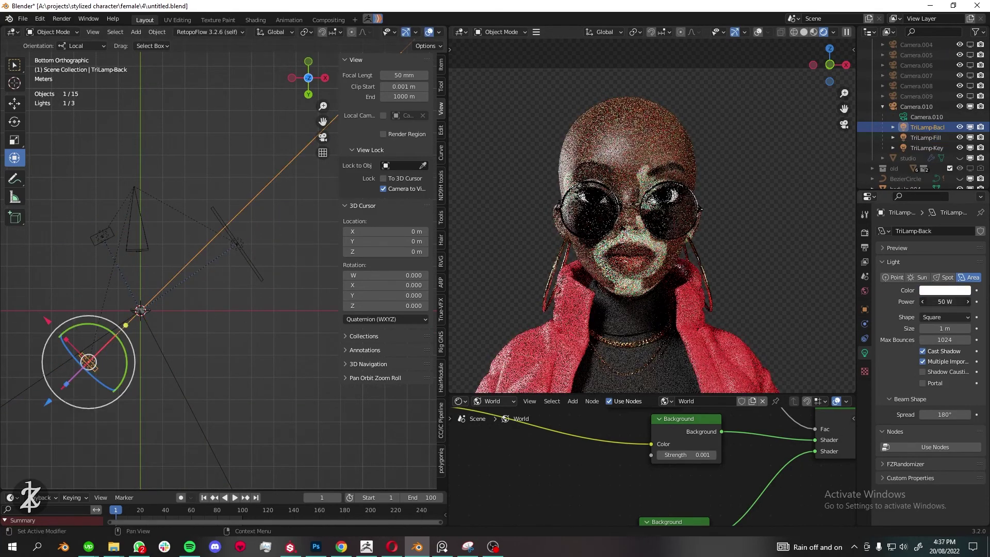
scroll(127, 356, up, 2)
key(g)
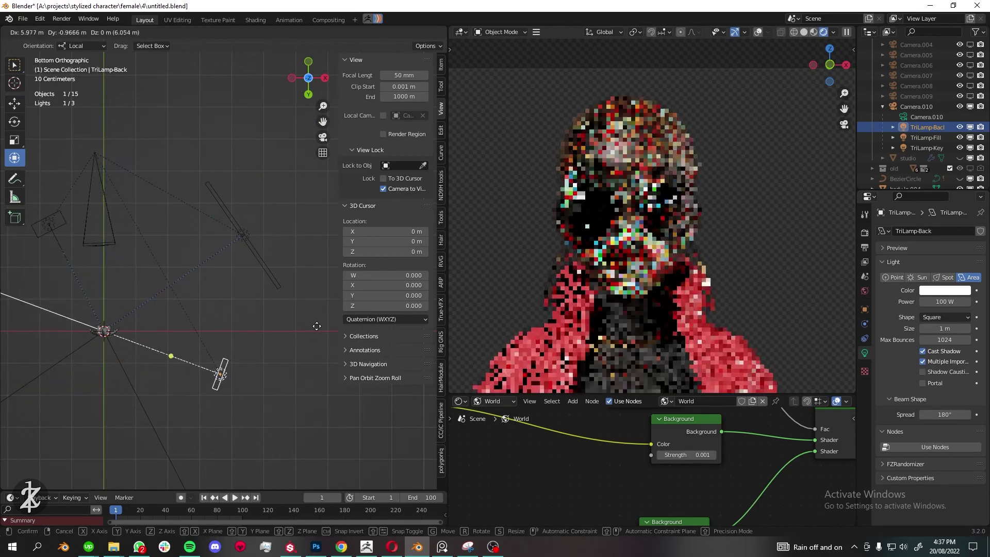
click(264, 356)
Move the key light again and turn off viewport denoising in Render properties
click(250, 365)
scroll(169, 250, down, 2)
key(g)
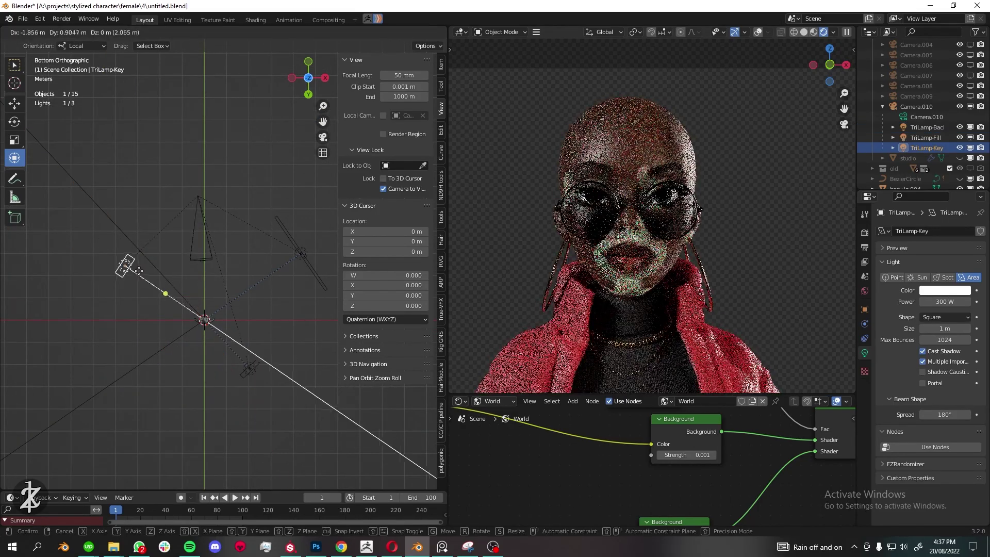
click(160, 271)
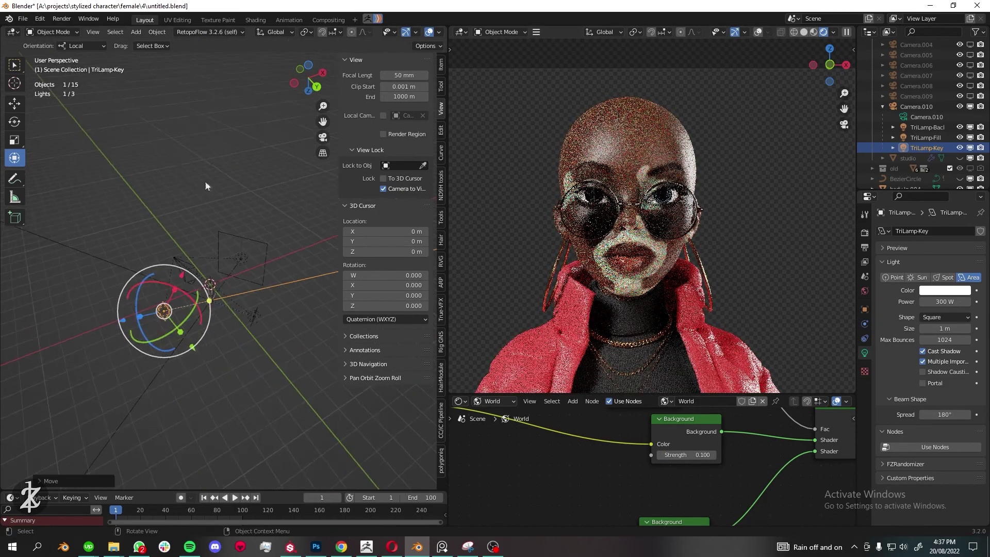
click(865, 233)
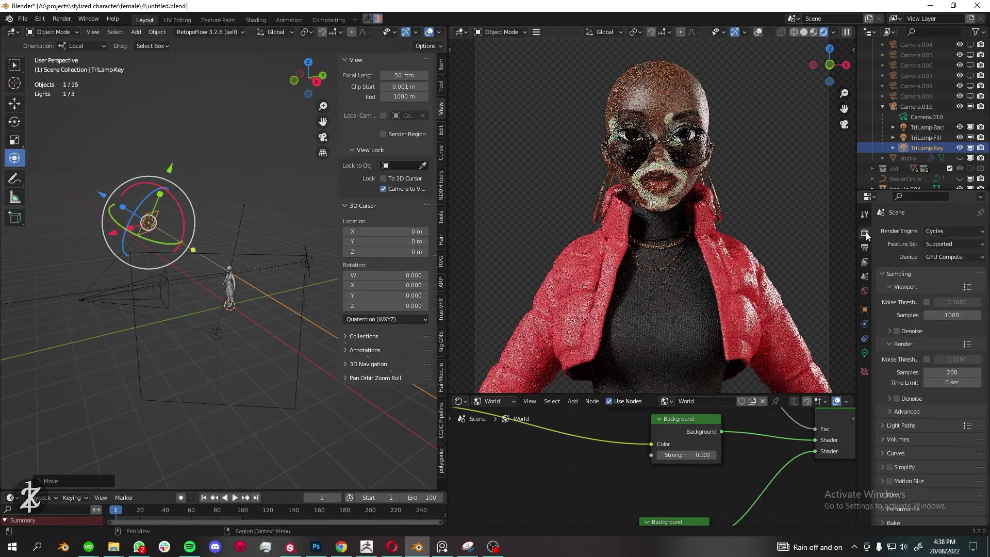
click(897, 331)
scroll(203, 303, up, 3)
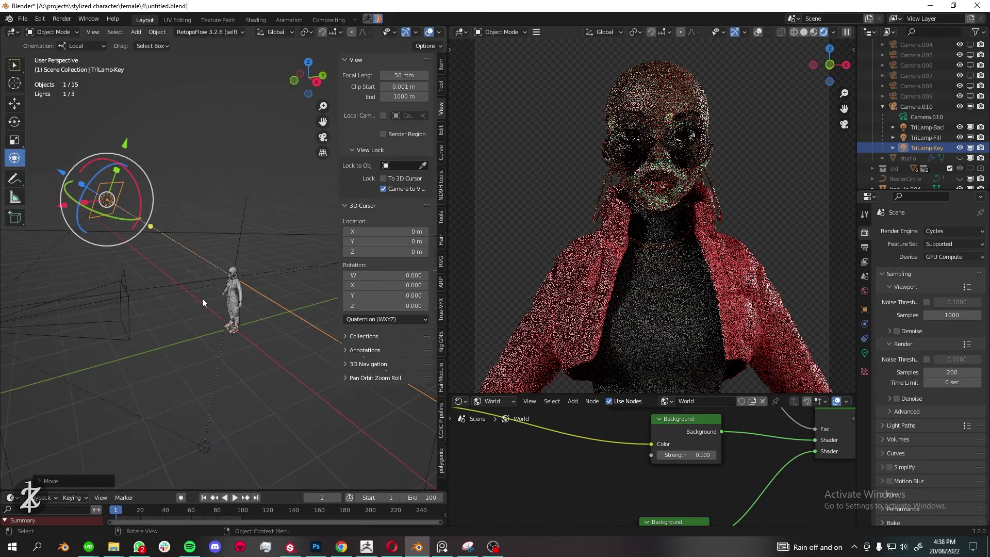
click(865, 352)
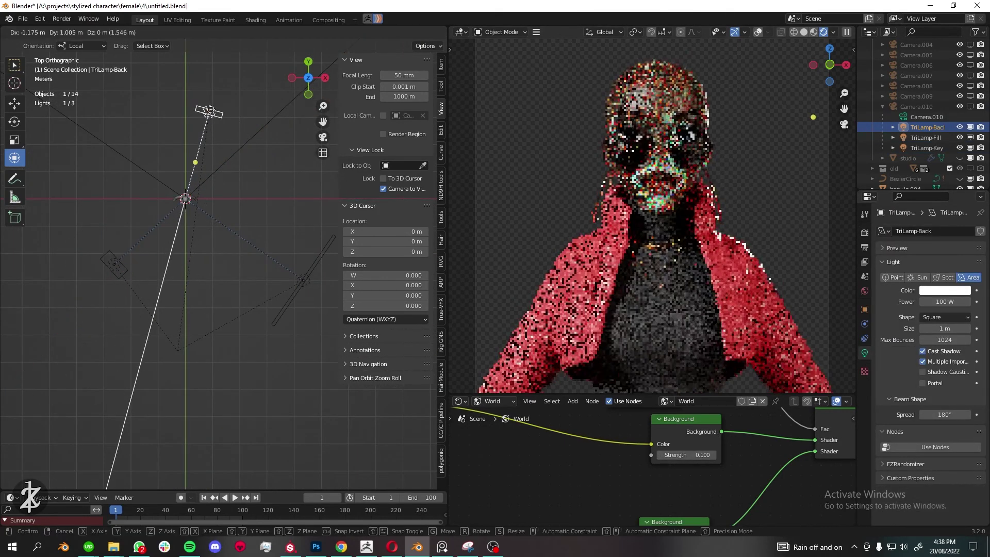
Reposition the back and key lights along local Z, select the fill light, raise world strength
key(Return)
click(276, 281)
middle_drag(276, 281, 154, 265)
key(g)
key(z)
key(z)
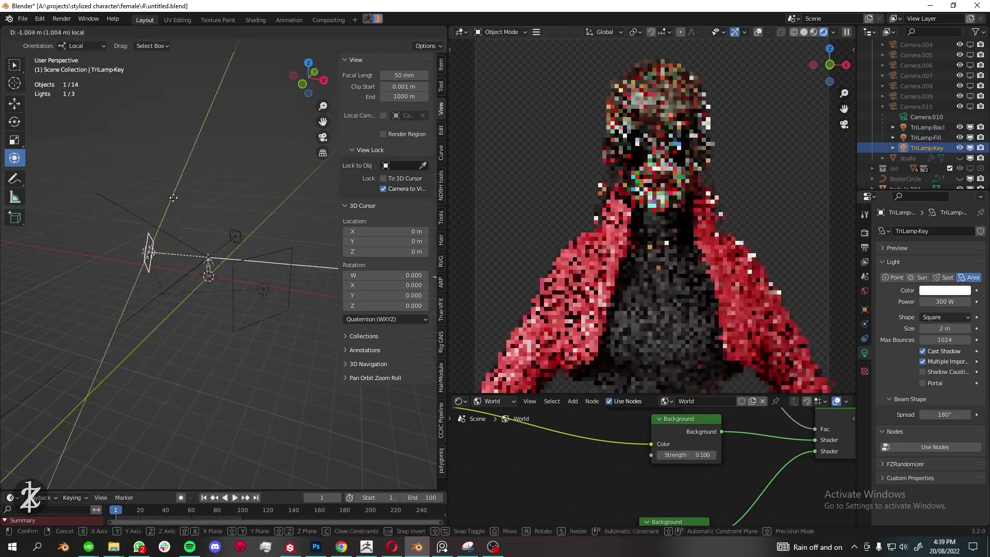
click(183, 178)
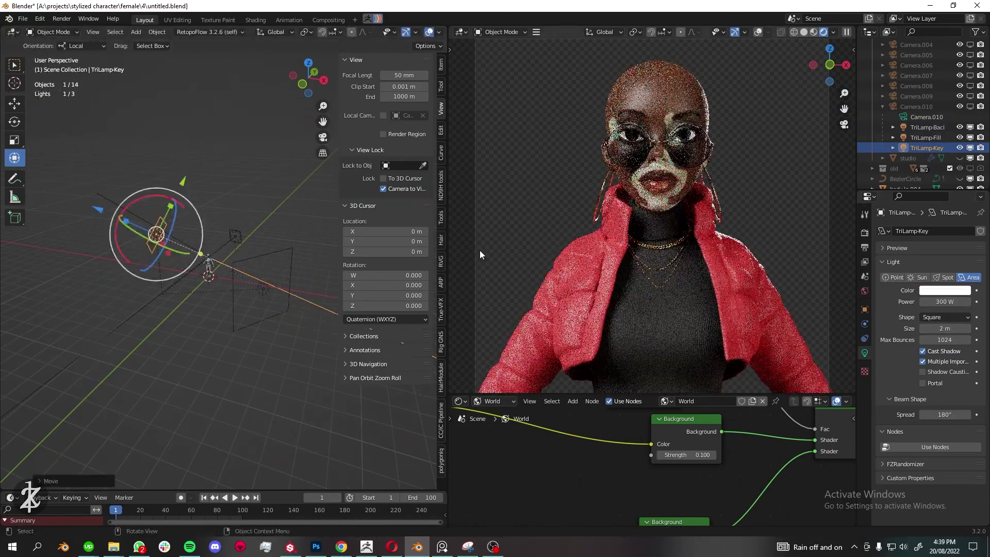
click(235, 271)
middle_drag(235, 271, 184, 334)
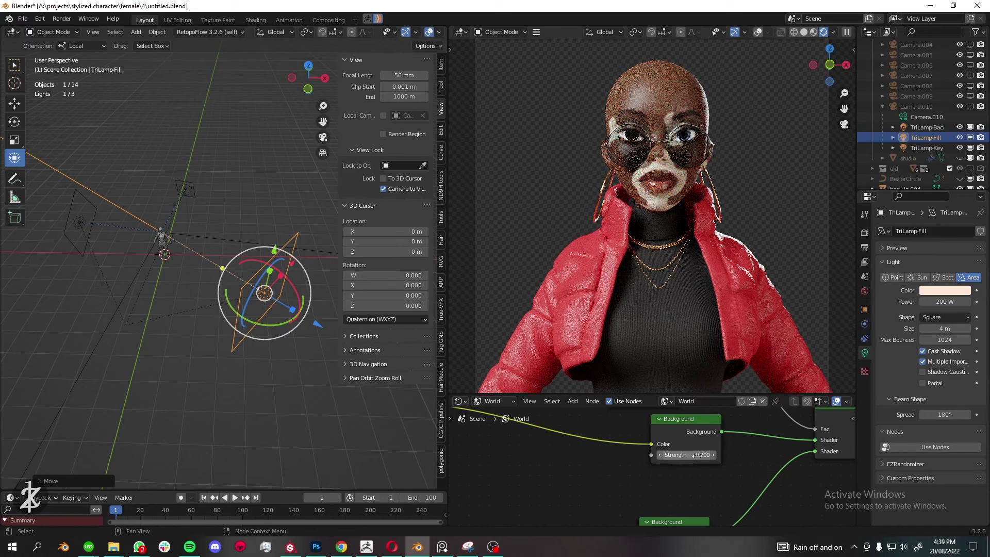
key(ctrl+z)
key(ctrl+z)
key(ctrl+z)
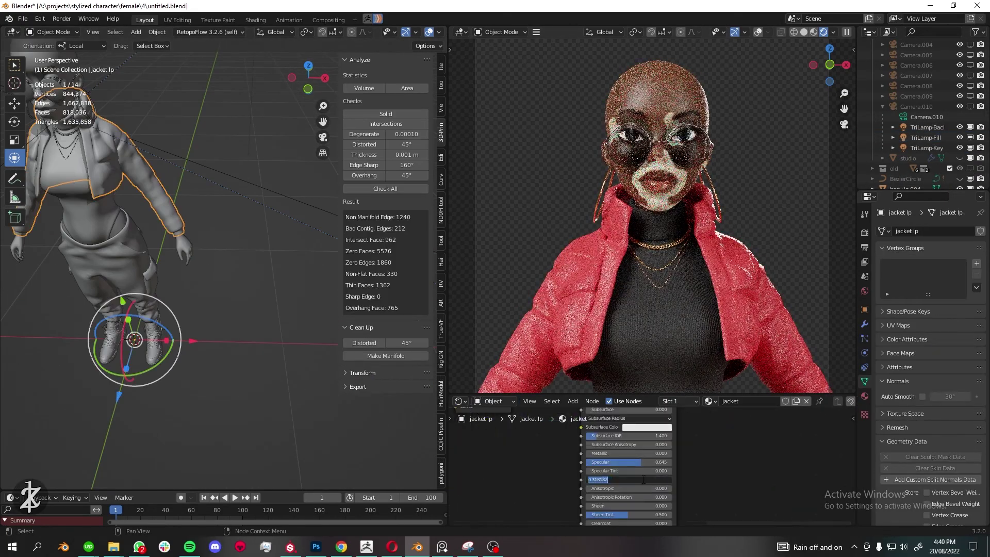
Set the jacket material's roughness to 0.4 and raise its specular to 0.9
text(0.4)
key(Return)
drag(639, 462, 665, 462)
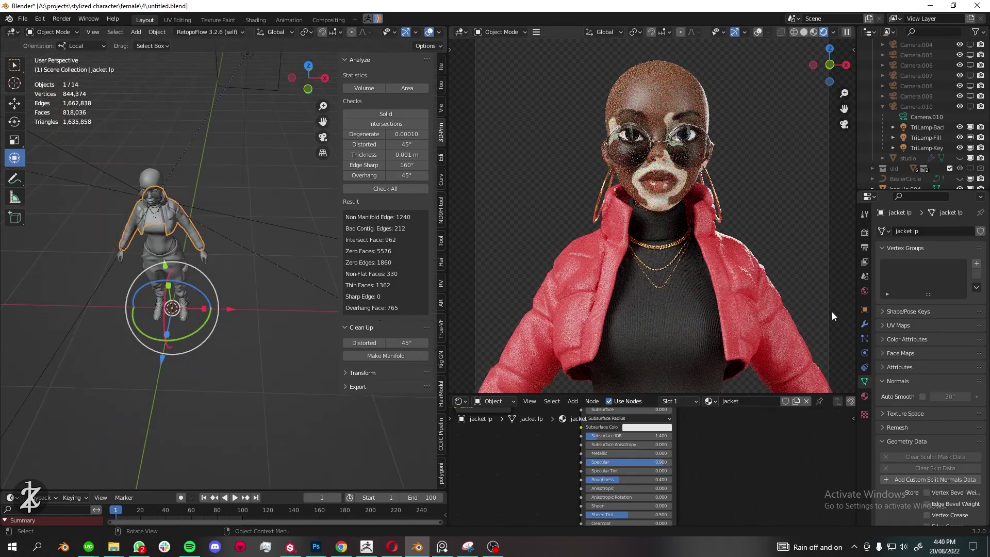
Add an RGB node and link it into the chain's Principled BSDF Base Color for silver
scroll(673, 451, down, 3)
click(572, 401)
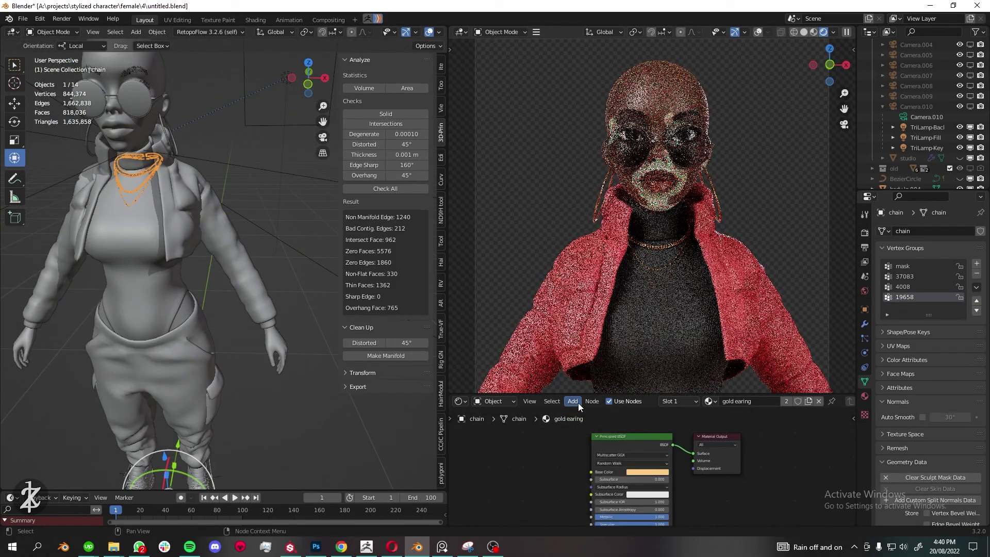
click(718, 431)
click(513, 453)
drag(537, 461, 591, 472)
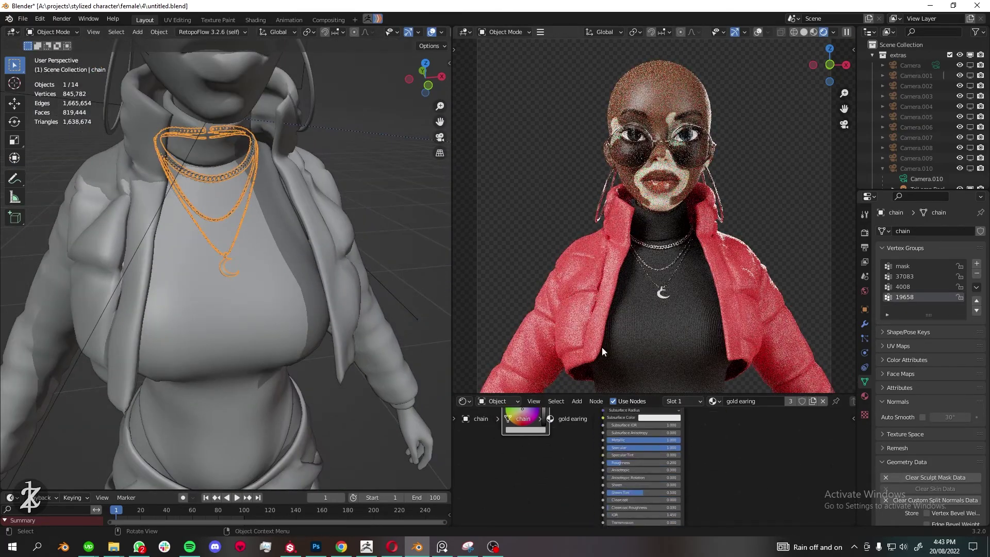
Open the african character project in ZBrush without saving the current one
click(366, 546)
key(comma)
click(231, 56)
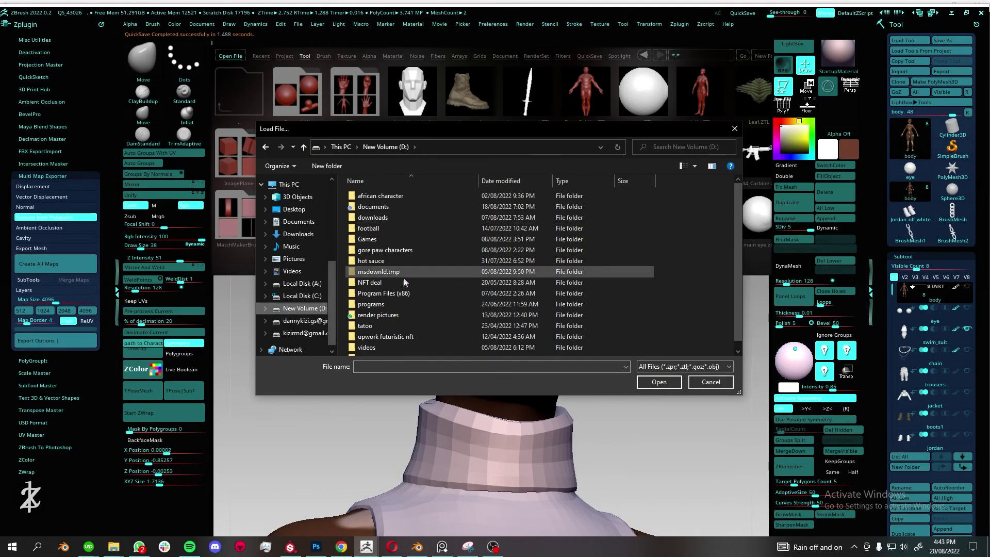
double_click(552, 288)
click(531, 308)
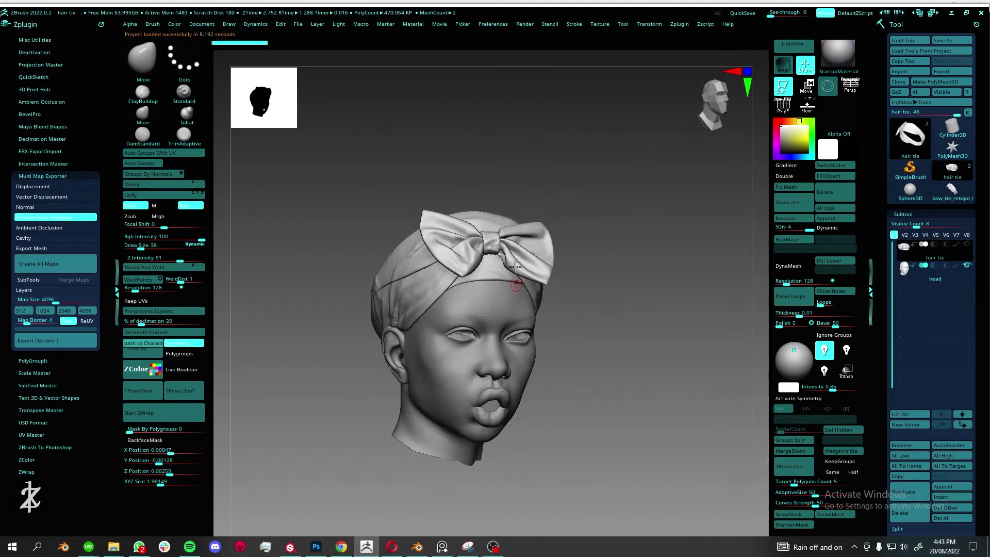
drag(511, 289, 578, 283)
click(946, 41)
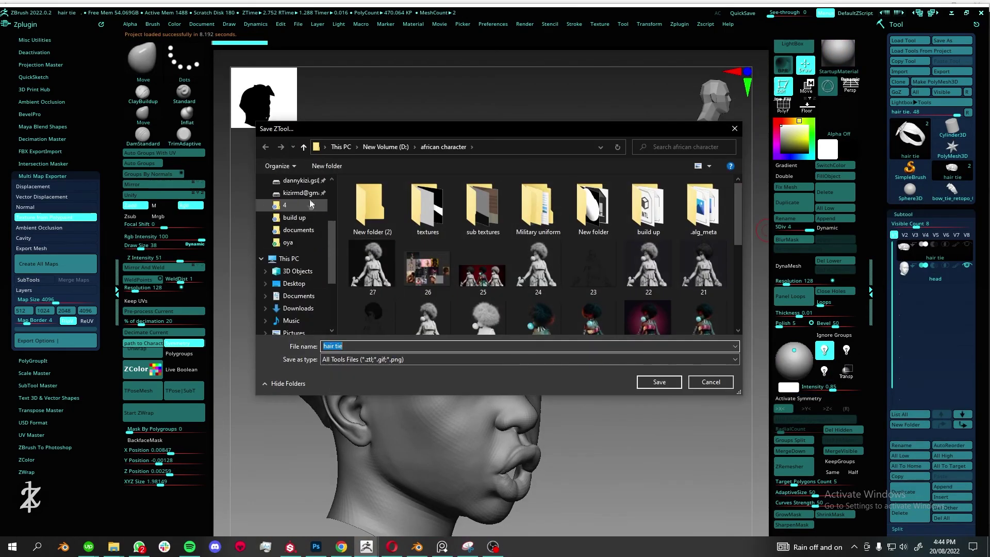
key(Escape)
Load the QS_43819 quicksave and orbit around the character's head
key(comma)
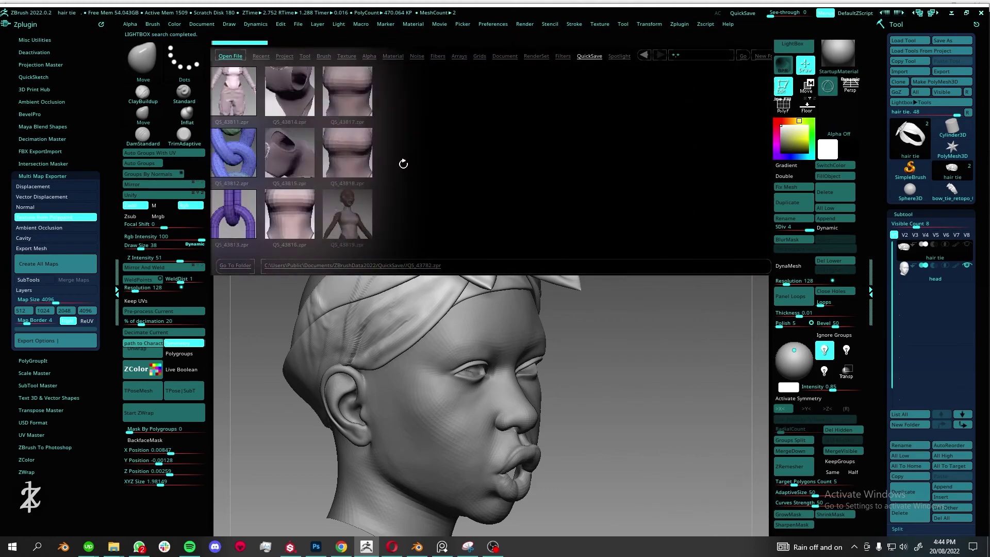
double_click(347, 214)
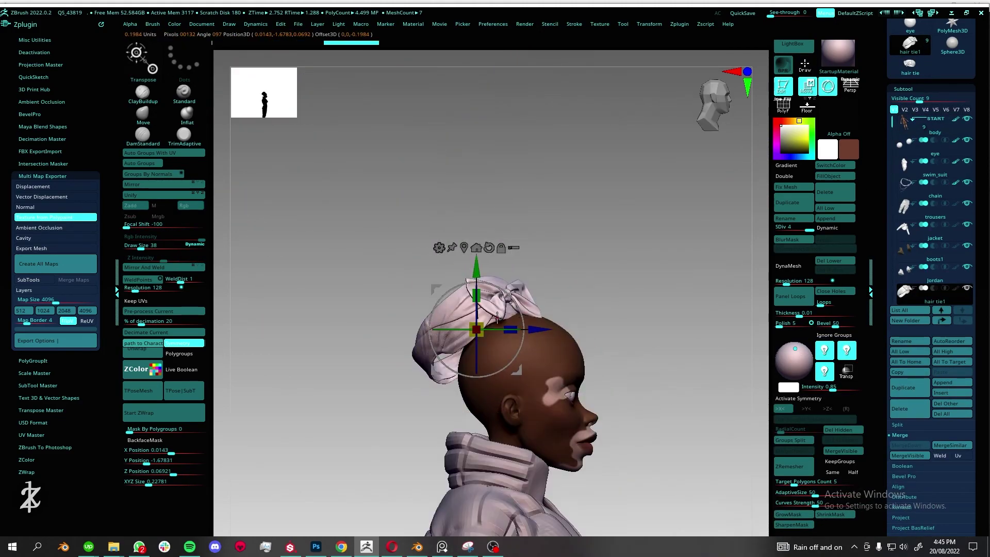
right_drag(497, 315, 480, 304)
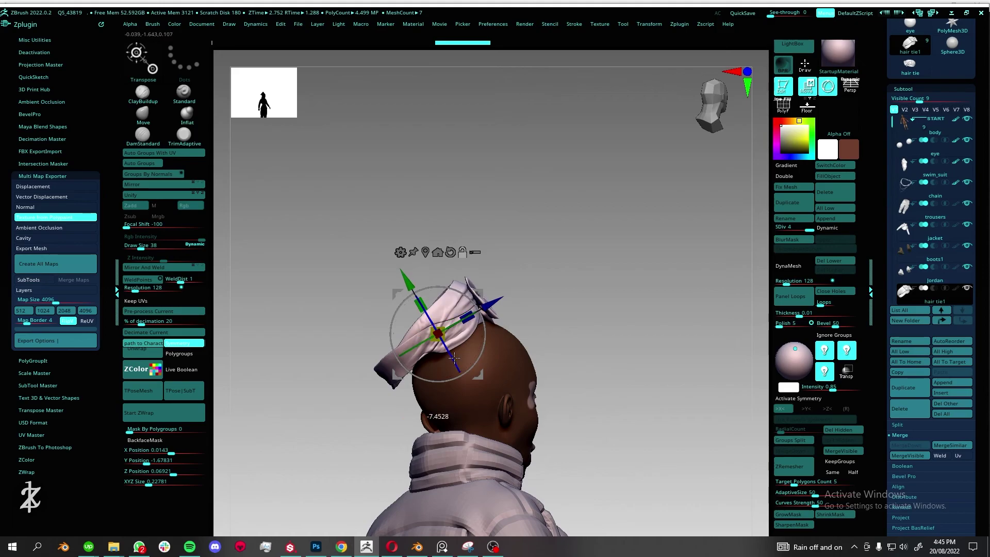
right_drag(459, 361, 571, 225)
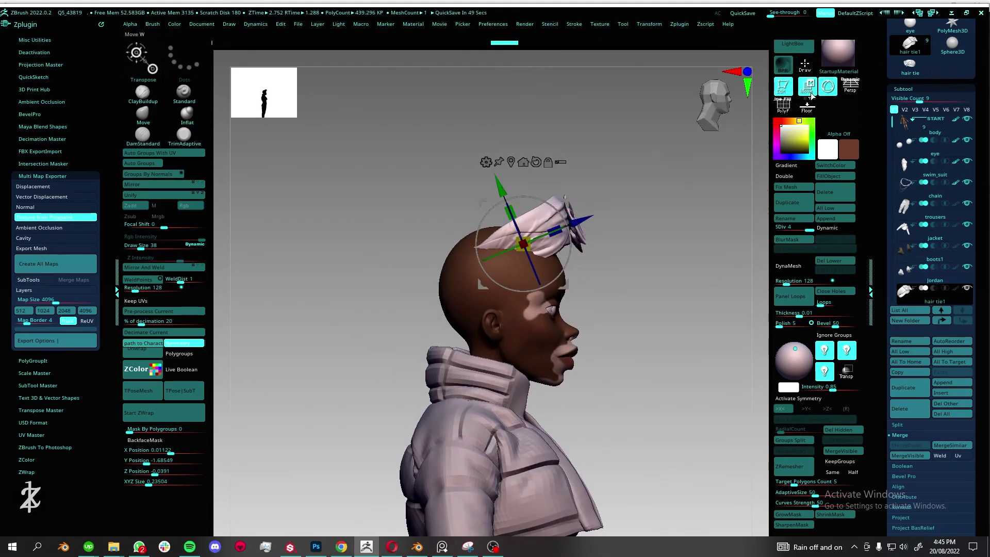
right_drag(608, 258, 551, 285)
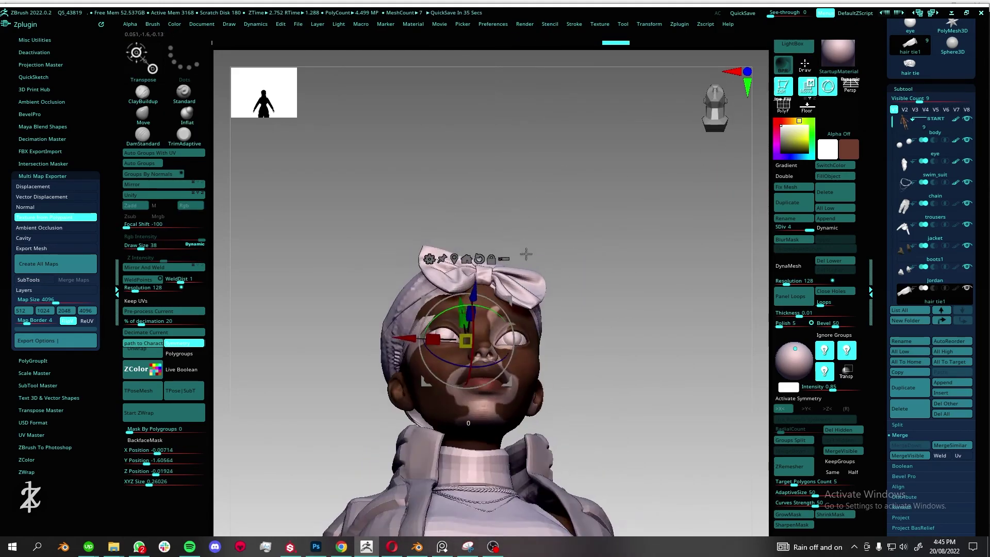
mouse_move(734, 146)
right_down()
mouse_move(525, 306)
mouse_move(743, 310)
mouse_move(503, 333)
mouse_move(515, 330)
right_up()
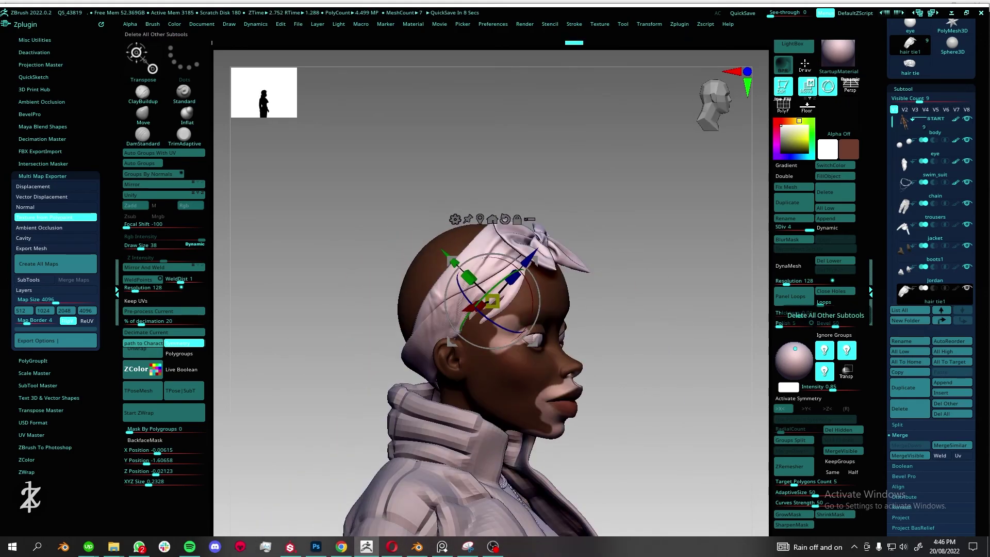
Turn on PolyFrame and hide the bow to inspect the headwrap alone
key(q)
shift+right_drag(498, 254, 696, 232)
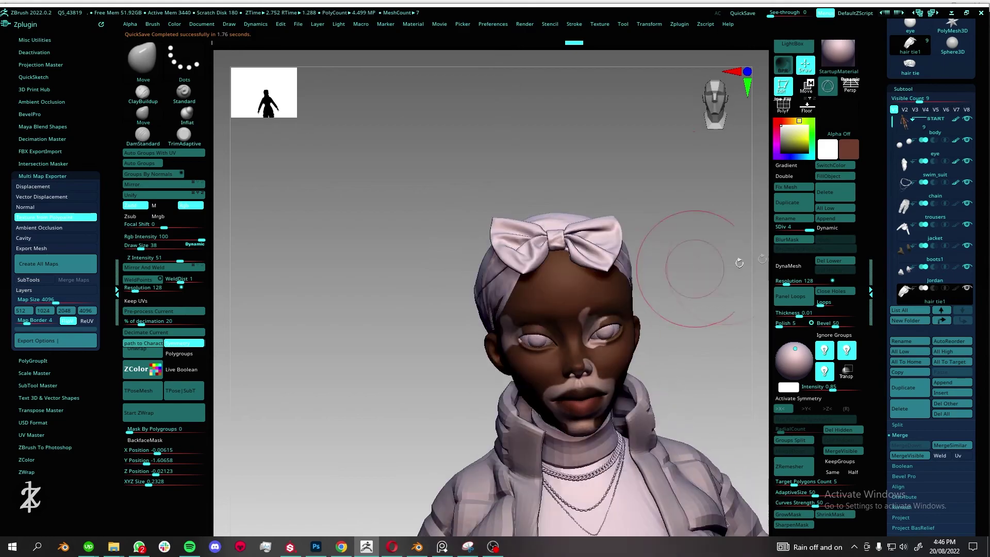
key(shift+f)
ctrl+shift+click(387, 289)
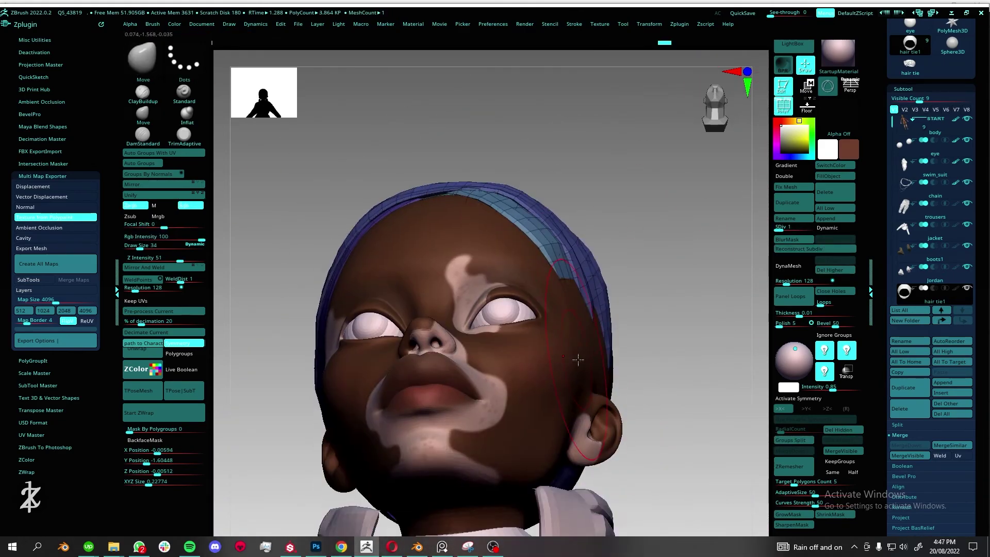
mouse_move(579, 360)
right_down()
mouse_move(581, 382)
mouse_move(622, 323)
mouse_move(550, 346)
mouse_move(646, 295)
mouse_move(663, 255)
mouse_move(553, 312)
mouse_move(656, 361)
mouse_move(633, 314)
mouse_move(747, 223)
right_up()
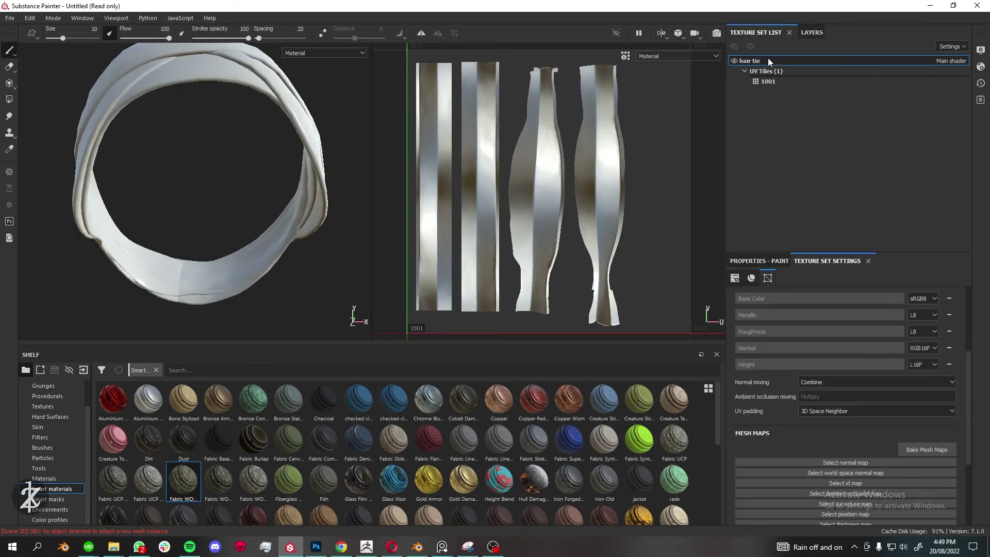
Bake the hair tie's Normal and AO maps using hair tie hp as the high-poly mesh
drag(921, 254, 920, 119)
click(653, 206)
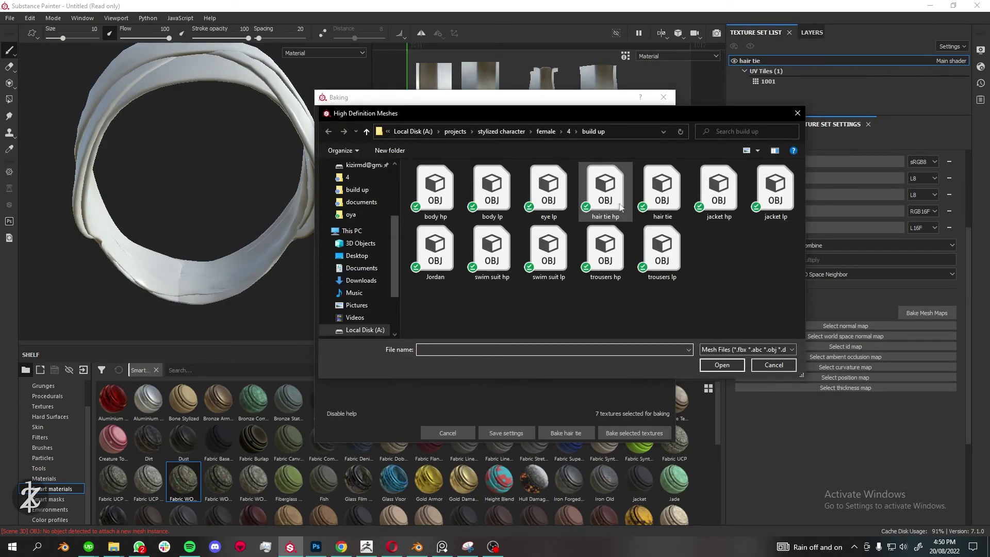
double_click(438, 188)
click(327, 204)
click(326, 248)
click(566, 433)
click(556, 434)
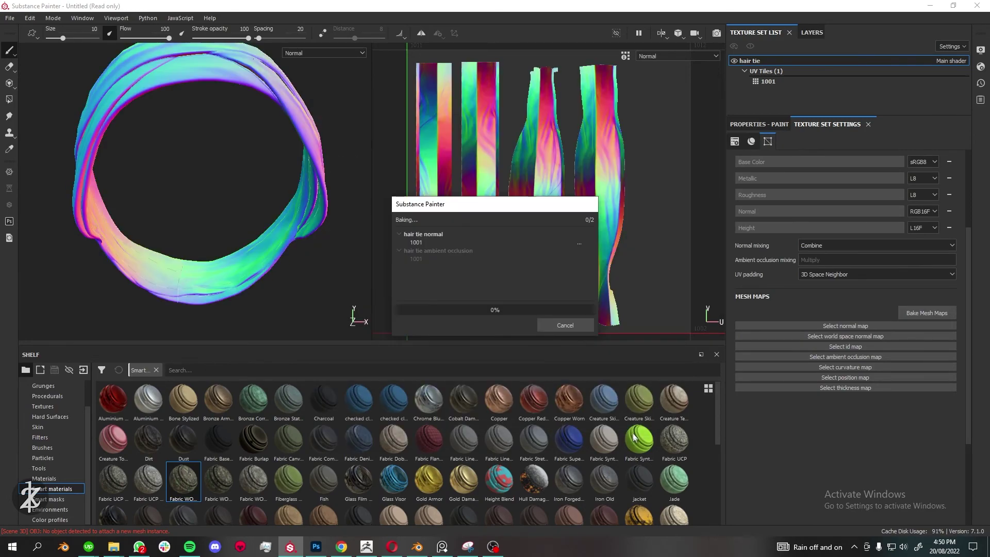
Apply Fabric Knitted Sweater to the hair tie, keeping only its normal channel
click(54, 479)
drag(358, 441, 930, 64)
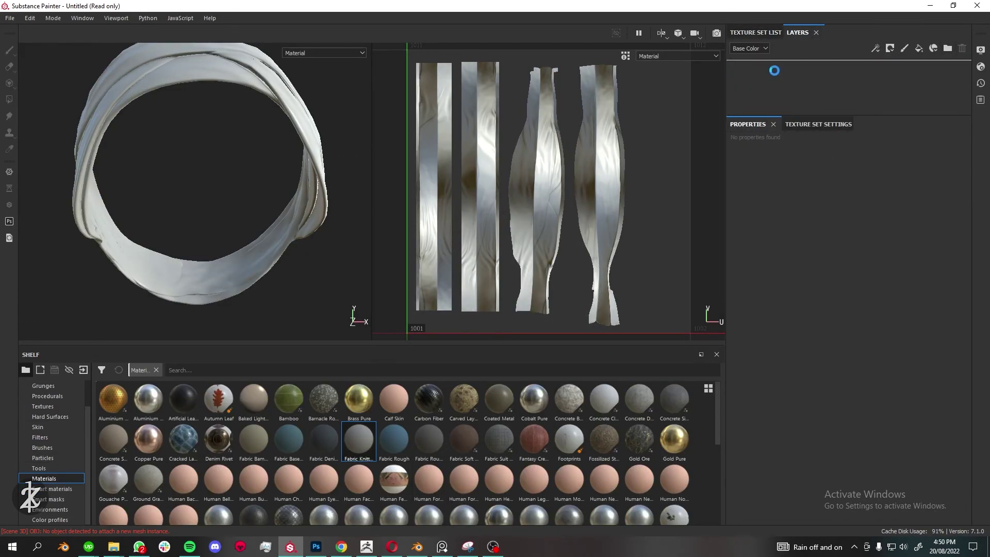
click(746, 306)
click(895, 307)
Export the hair tie's textures as 4096×4096 16-bit PNG maps
mouse_move(206, 180)
alt+mouse_down()
mouse_move(112, 133)
mouse_move(210, 108)
alt+mouse_up()
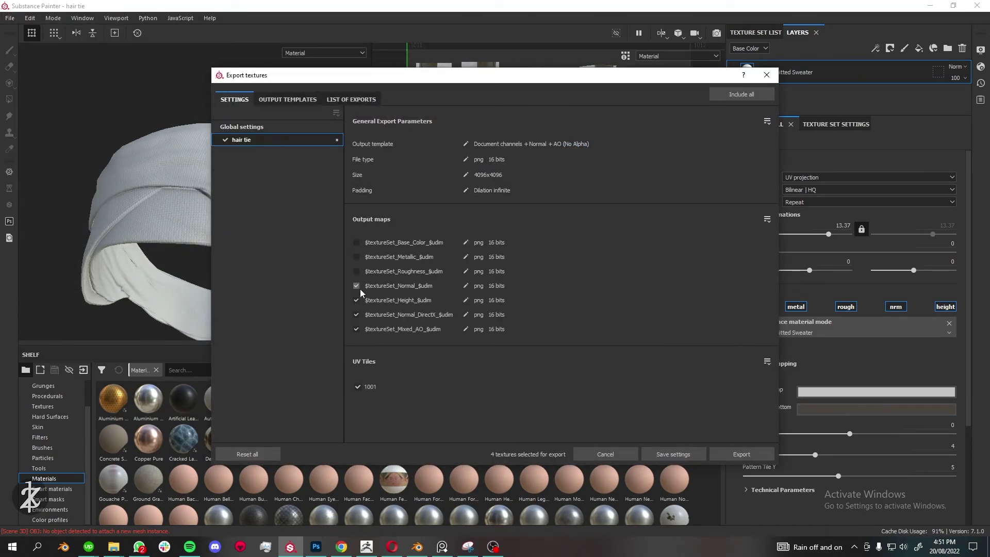
click(356, 286)
click(742, 453)
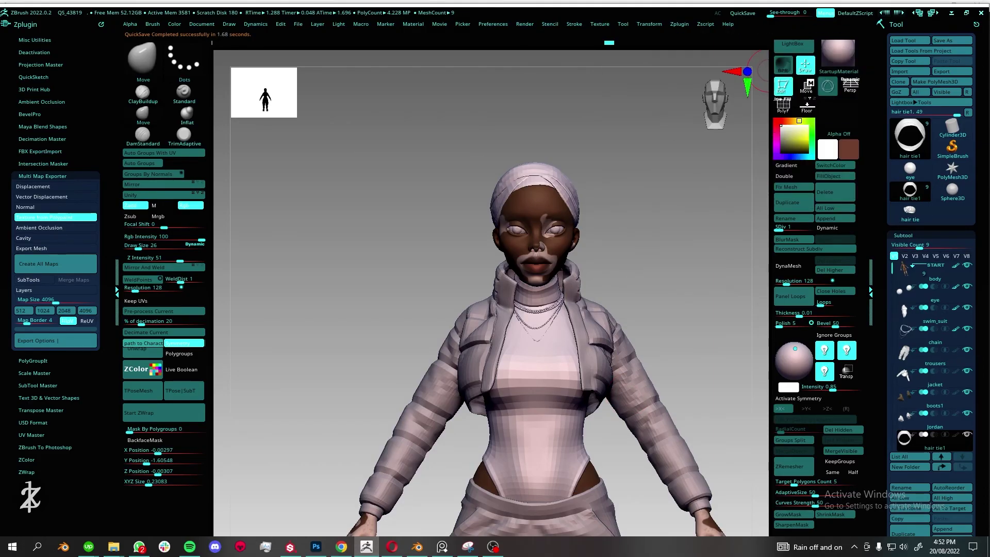
Load the bra headband project in ZBrush and show its polygon wireframe
click(792, 44)
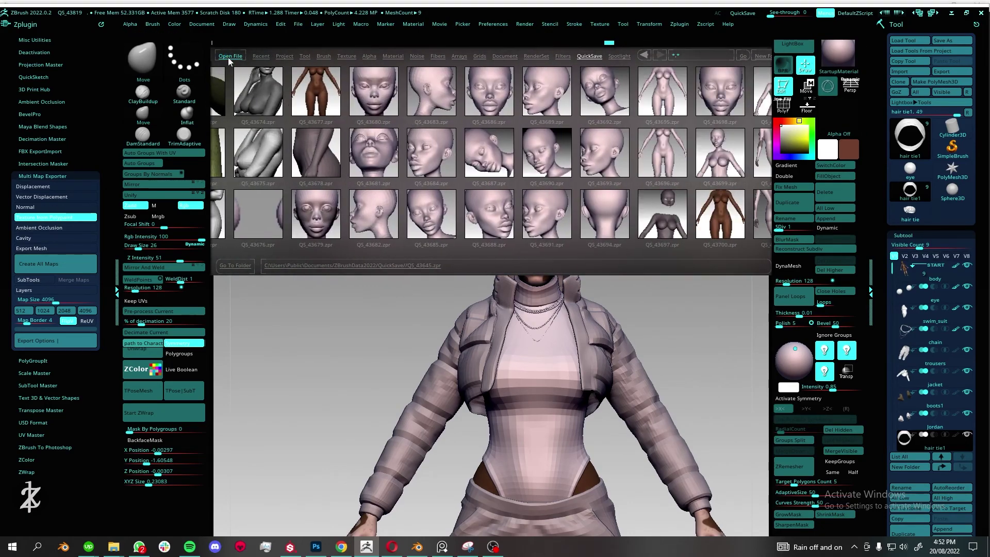
click(230, 56)
double_click(379, 268)
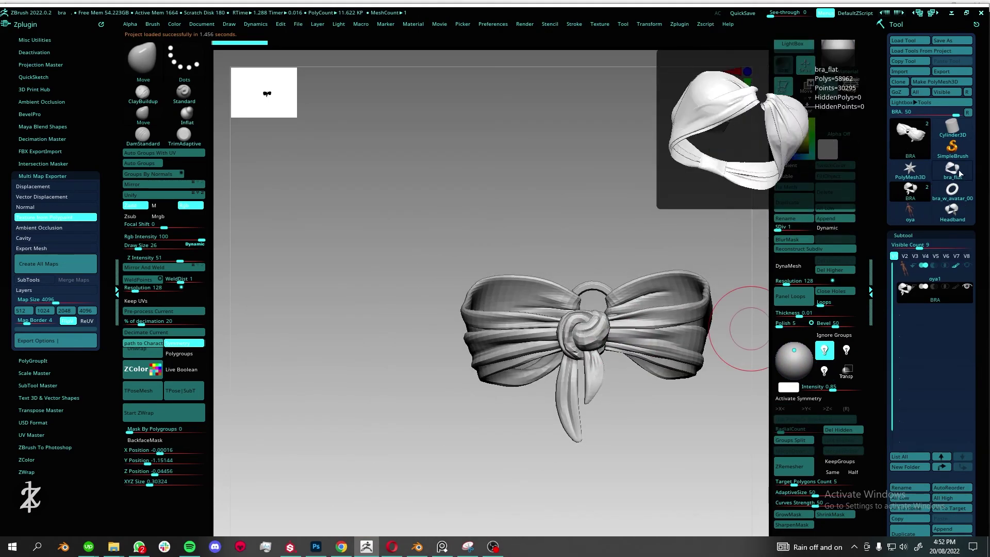
mouse_move(727, 330)
mouse_down()
mouse_move(619, 277)
mouse_move(693, 336)
mouse_up()
key(shift+f)
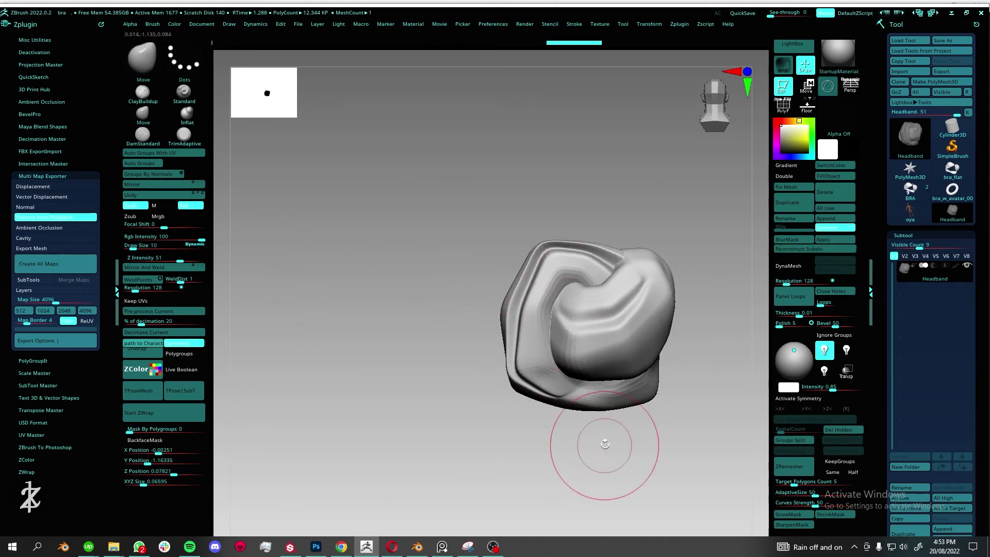
Orbit around the knotted bun and turn off Dynamic Subdiv to see its base mesh
drag(522, 375, 651, 419)
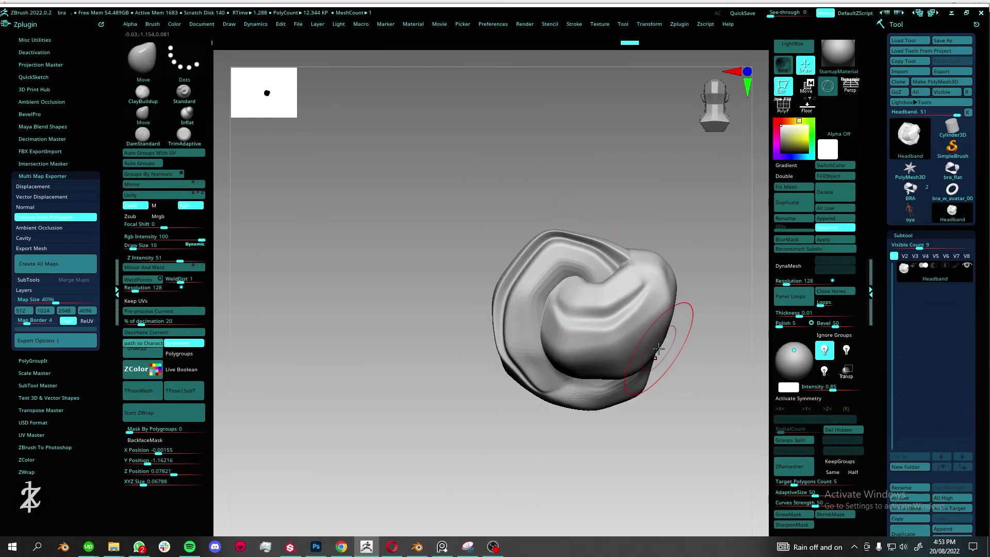
drag(630, 351, 575, 349)
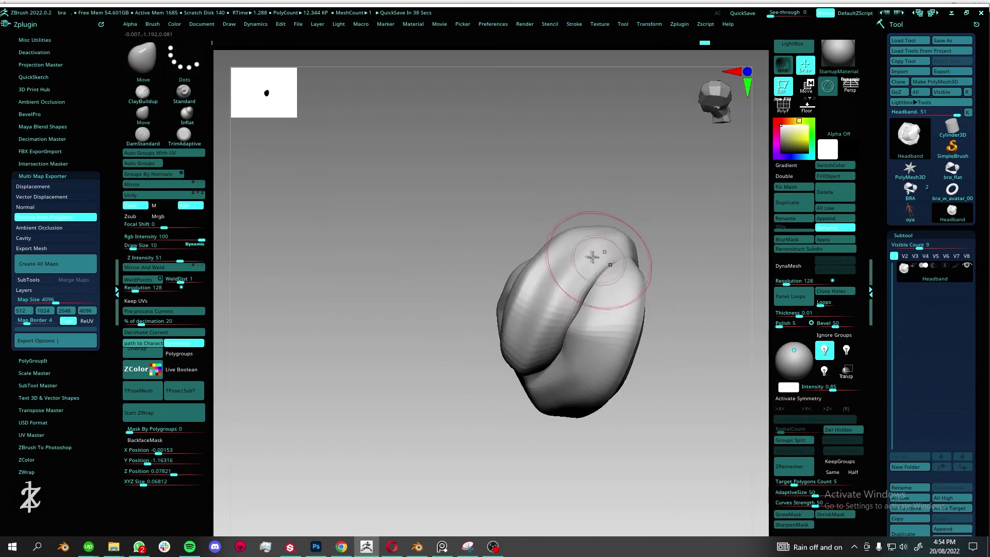
drag(587, 241, 531, 300)
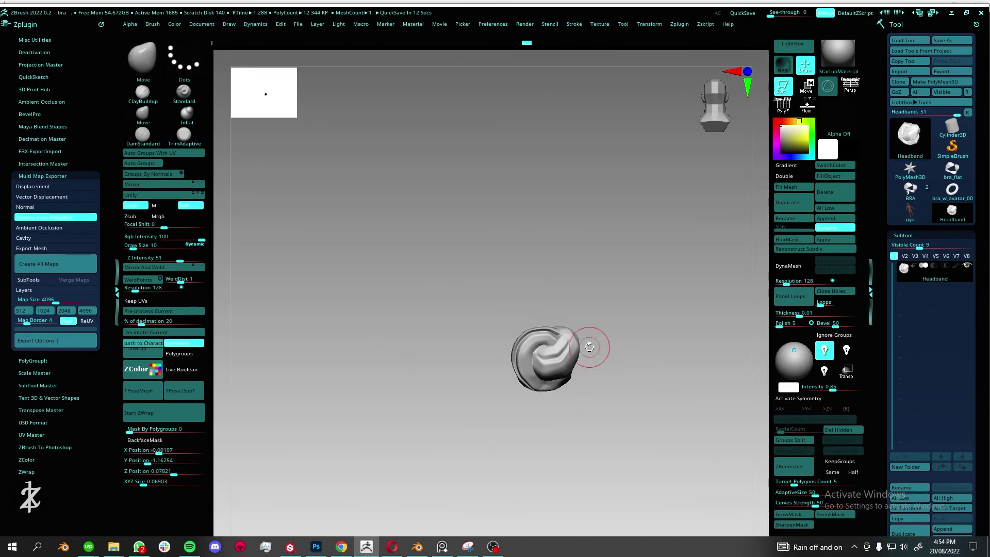
click(850, 228)
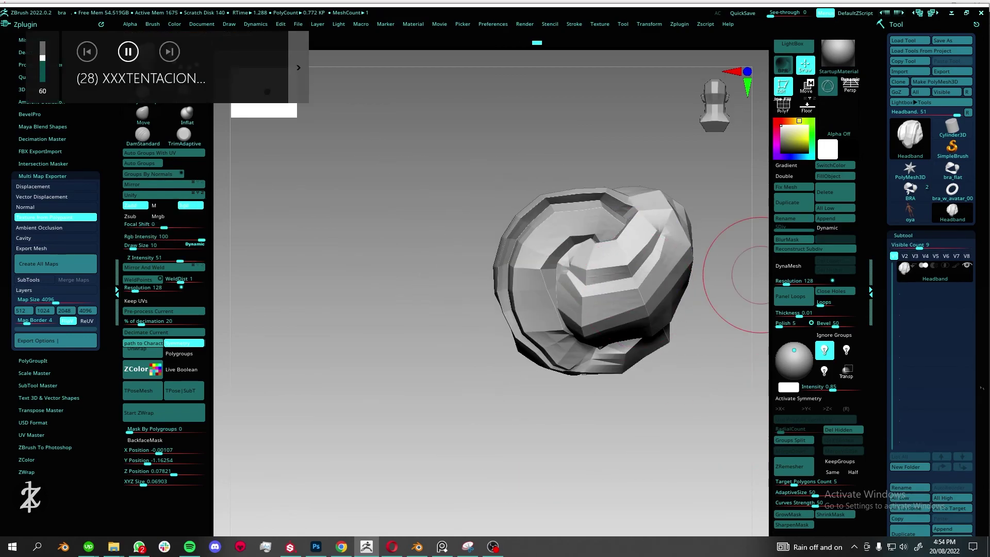
click(416, 547)
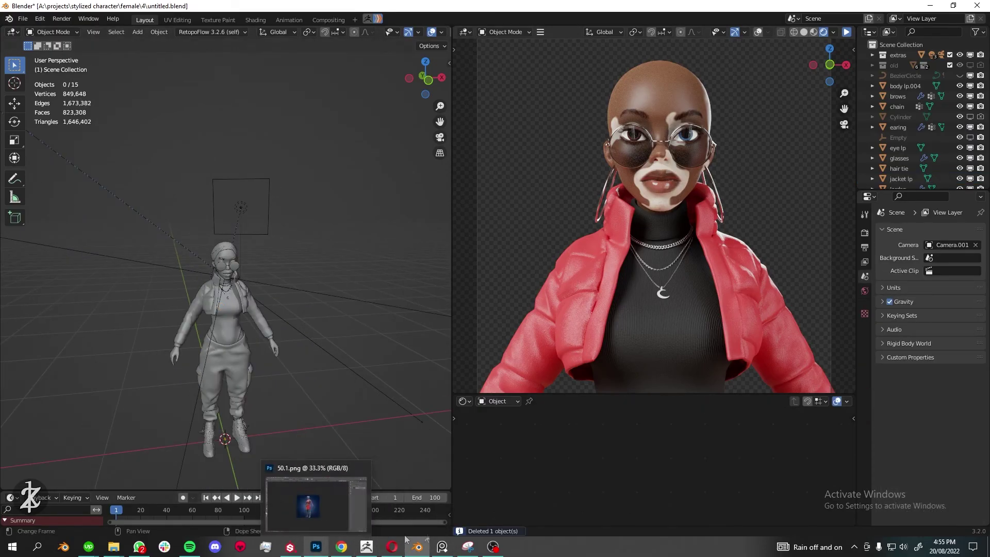
Scale the headband bun and place it on top of the character's head
scroll(248, 303, up, 5)
middle_drag(248, 303, 284, 313)
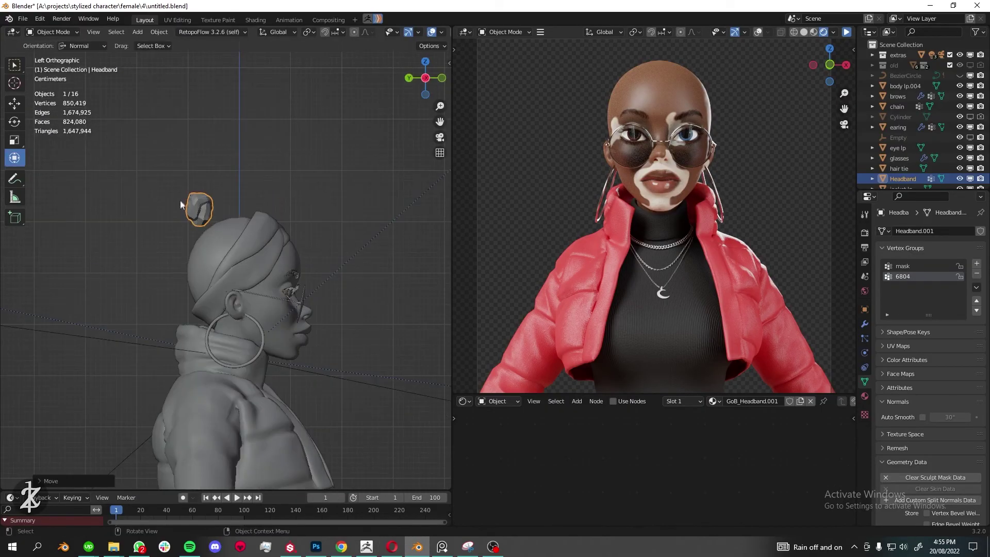
scroll(180, 201, up, 2)
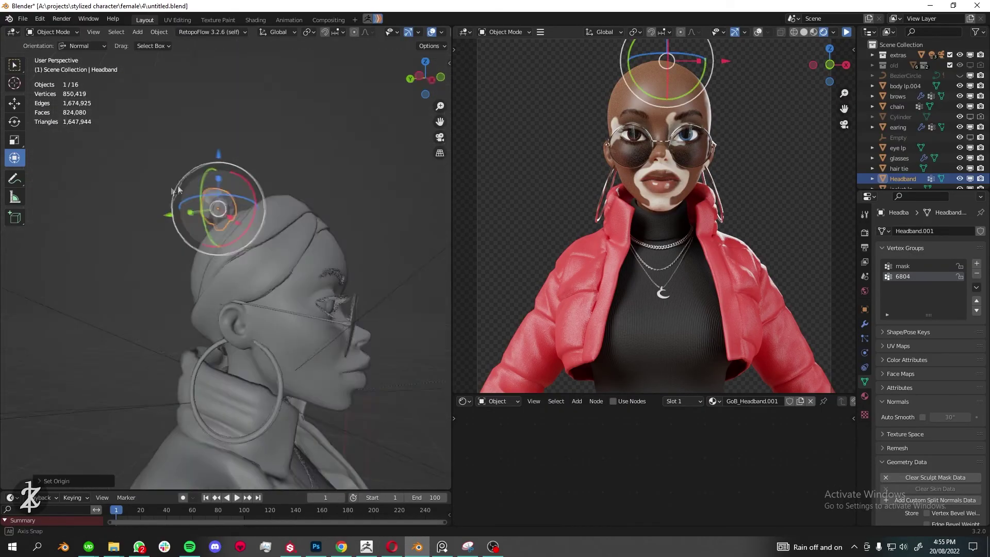
scroll(216, 196, up, 2)
key(s)
click(249, 192)
click(330, 229)
Duplicate the headband bun and rotate the copy into position
scroll(316, 199, up, 3)
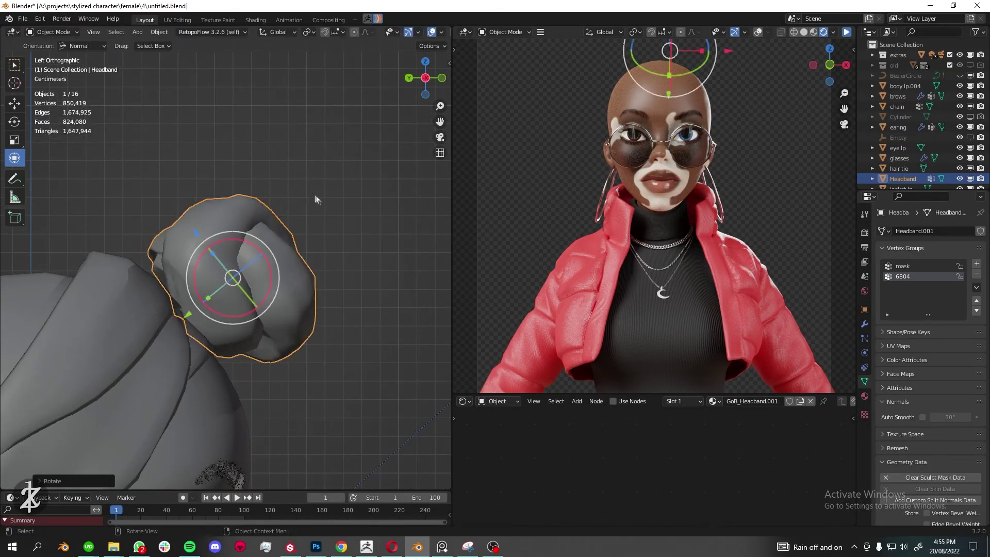
mouse_move(316, 199)
middle_down()
mouse_move(277, 191)
mouse_move(310, 171)
middle_up()
scroll(309, 170, down, 2)
scroll(309, 232, up, 3)
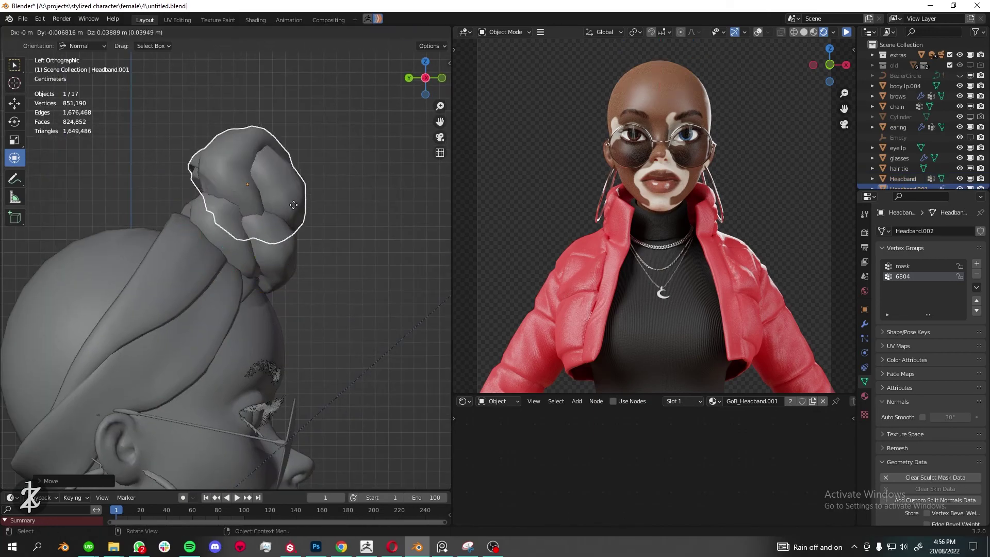
key(shift+d)
key(r)
click(216, 286)
Join the hair tie and both bun pieces into a single hair tie object
scroll(216, 287, down, 3)
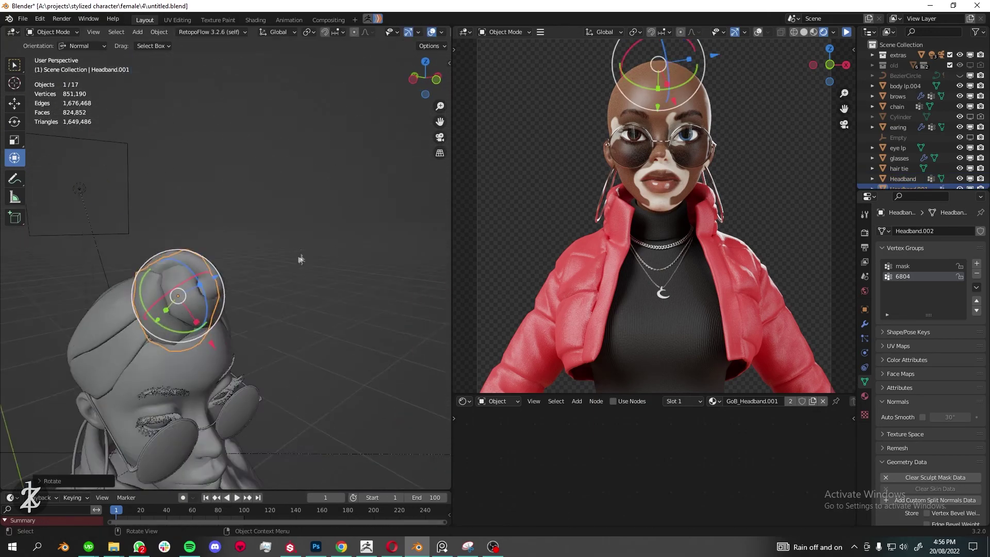
middle_drag(216, 286, 258, 232)
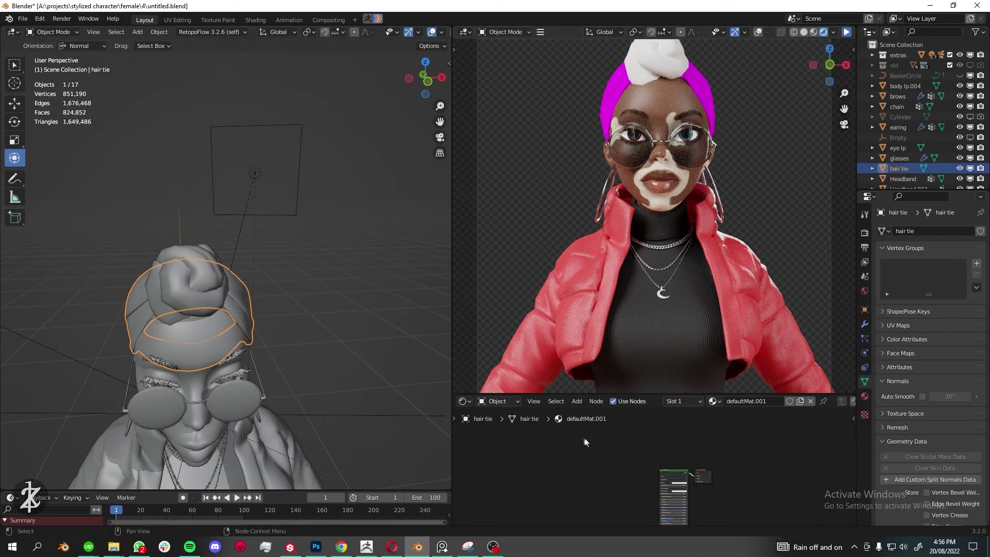
shift+click(205, 318)
key(ctrl+j)
click(23, 18)
Export the selected hair tie as hair tie.obj into the build up folder
click(154, 281)
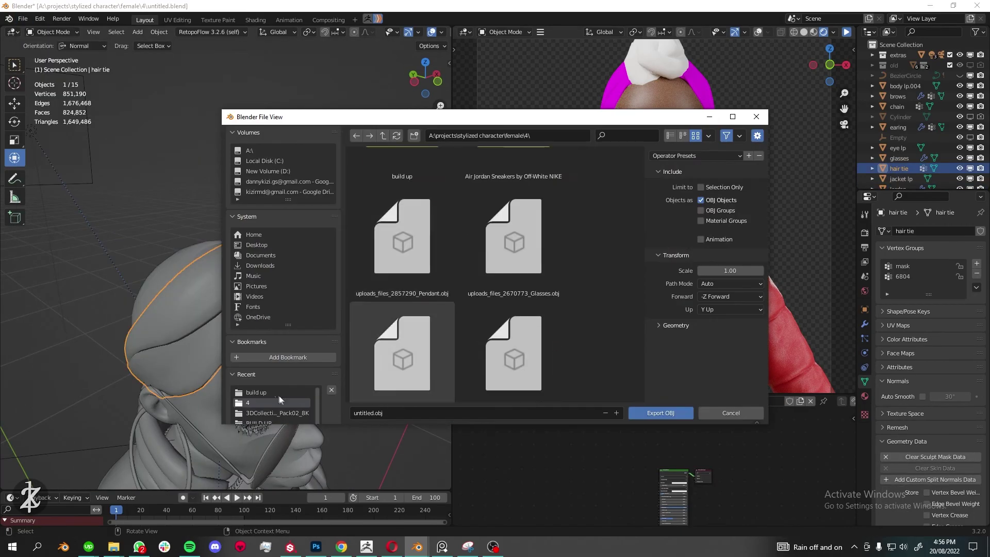
click(256, 393)
click(513, 206)
click(701, 188)
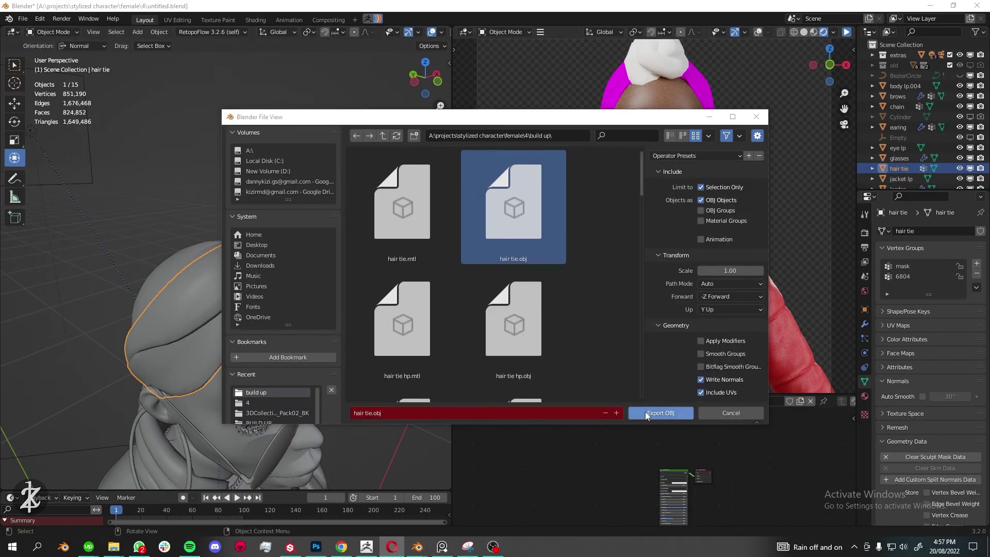
click(647, 413)
Select and deselect the hair tie's UV islands in UV Editing, enabling UV sync
click(177, 20)
key(a)
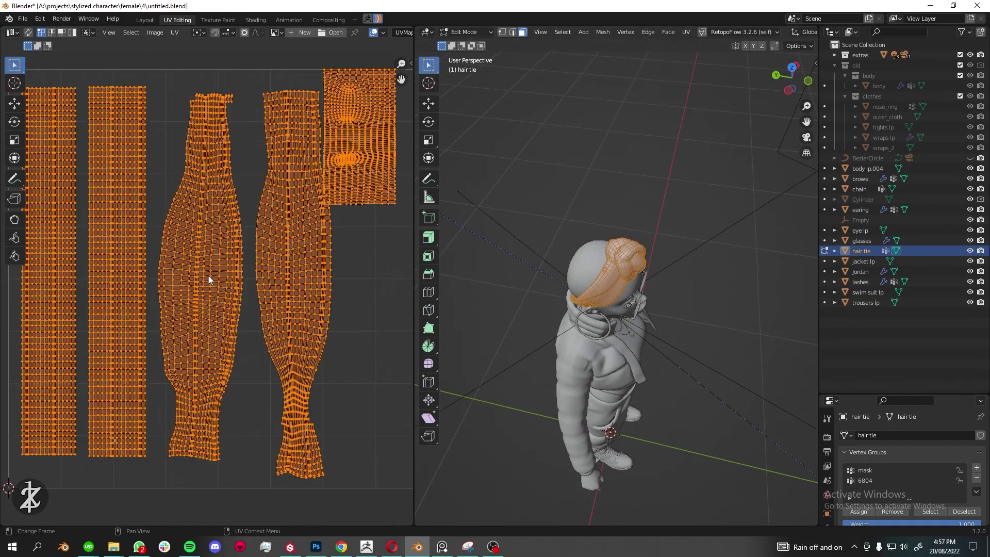
click(174, 32)
click(207, 193)
click(29, 32)
Select the linked islands and whole hair tie mesh, frame it, and exit edit mode
scroll(284, 217, up, 2)
key(l)
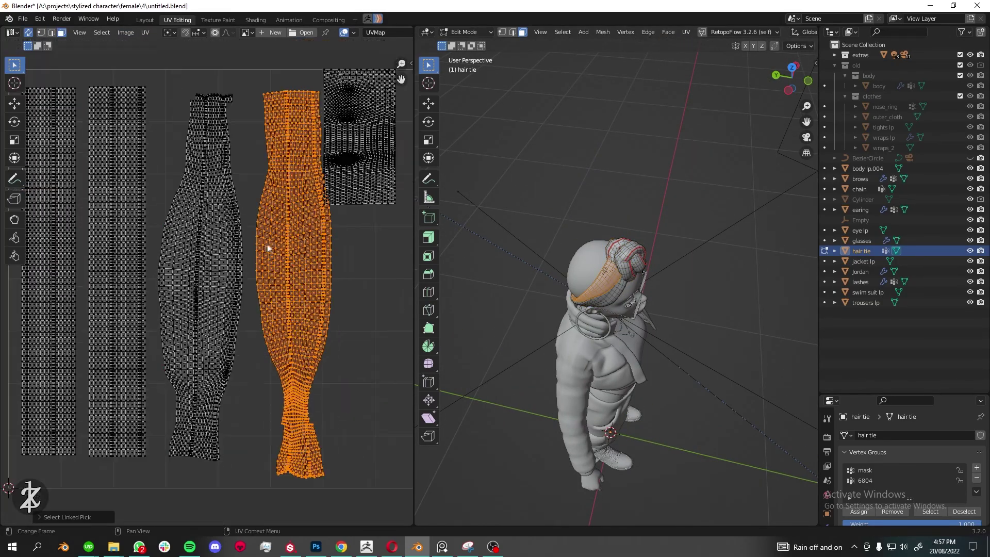
key(l)
key(l)
key(l)
scroll(206, 206, up, 3)
click(618, 258)
key(ctrl+l)
key(KP_Decimal)
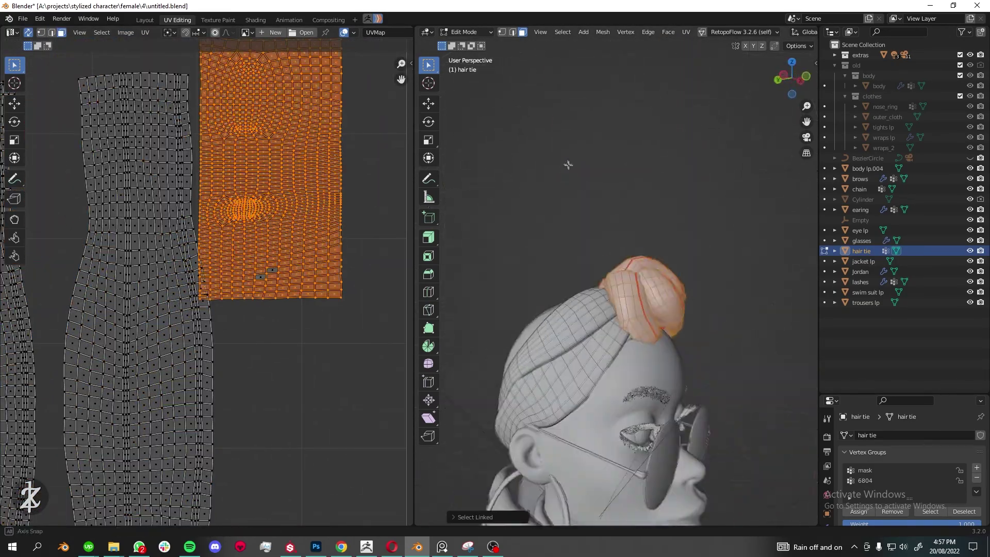
scroll(284, 217, down, 4)
key(ctrl+Page_Up)
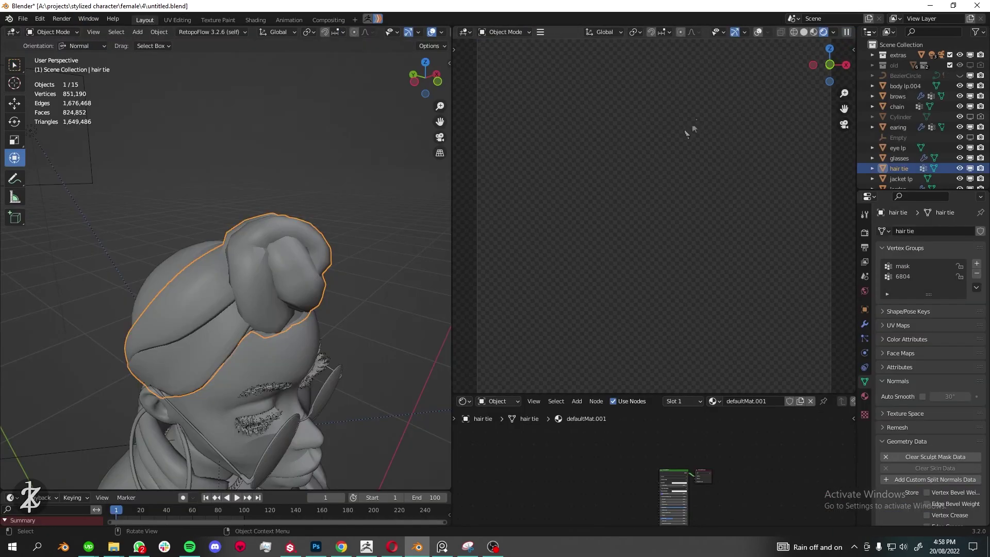
Add a level-1 Subdivision Surface modifier to the hair tie in Layout
click(23, 19)
click(154, 251)
key(Escape)
key(ctrl+1)
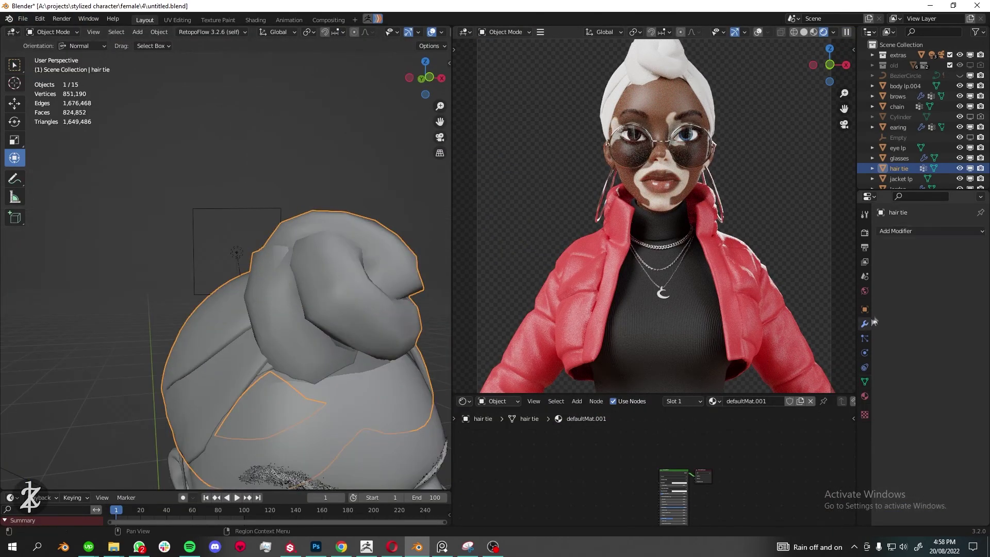
middle_drag(232, 309, 261, 237)
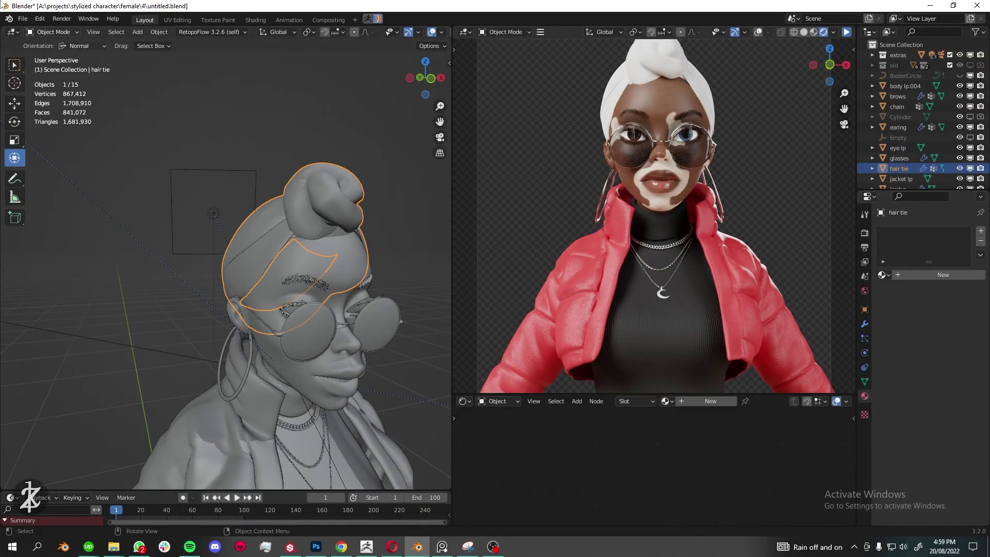
click(23, 18)
click(170, 302)
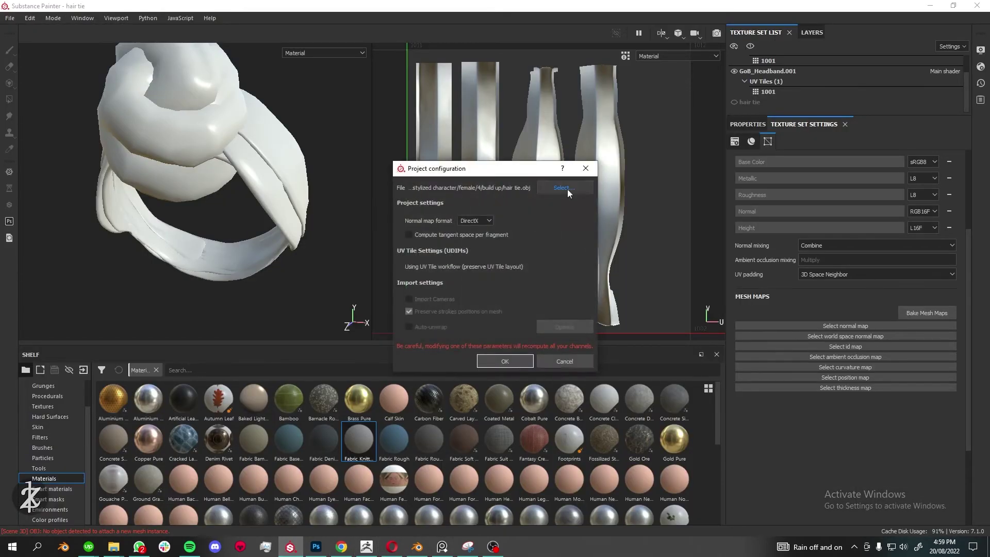
Confirm the hair tie_2 texture set and bake its normal and ambient occlusion maps
key(Return)
click(926, 312)
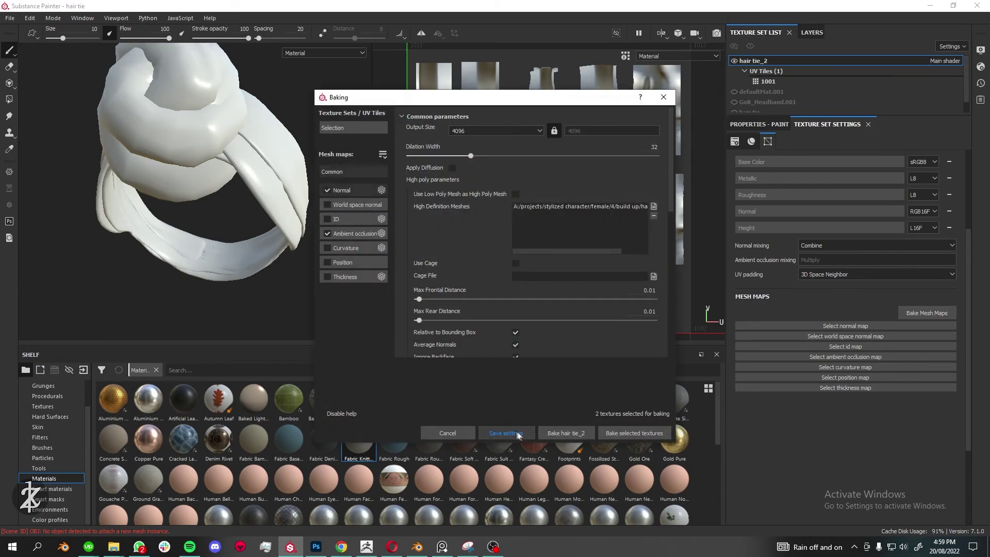
click(626, 436)
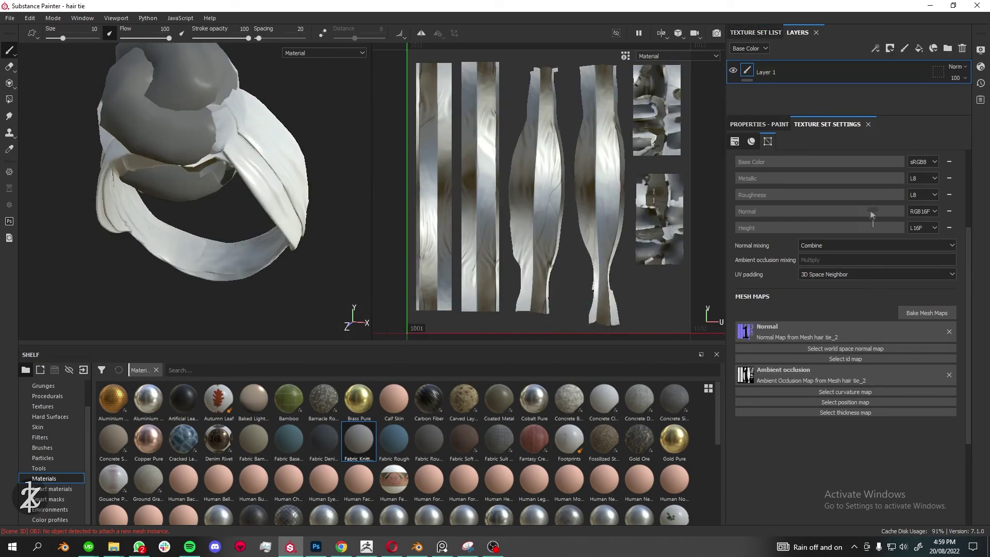
Replace the default paint layer with a fill layer holding the baked normal map
click(902, 67)
key(Delete)
click(919, 48)
click(43, 405)
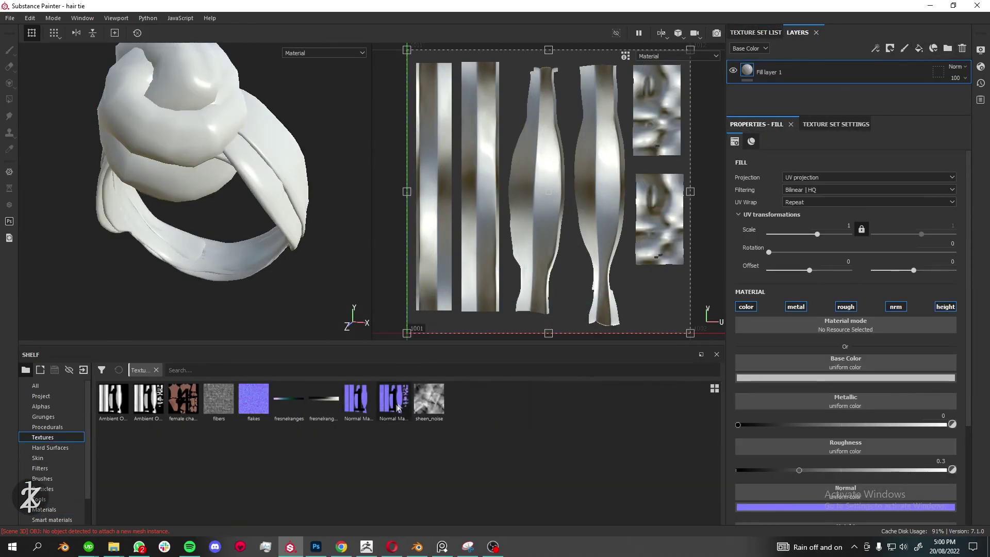
mouse_move(393, 399)
mouse_down()
mouse_move(457, 419)
mouse_move(845, 375)
mouse_up()
Limit the fill to normal and AO channels, add the baked AO map, and mask it
click(945, 187)
click(906, 187)
click(826, 187)
click(785, 187)
drag(868, 278, 855, 273)
drag(113, 400, 217, 413)
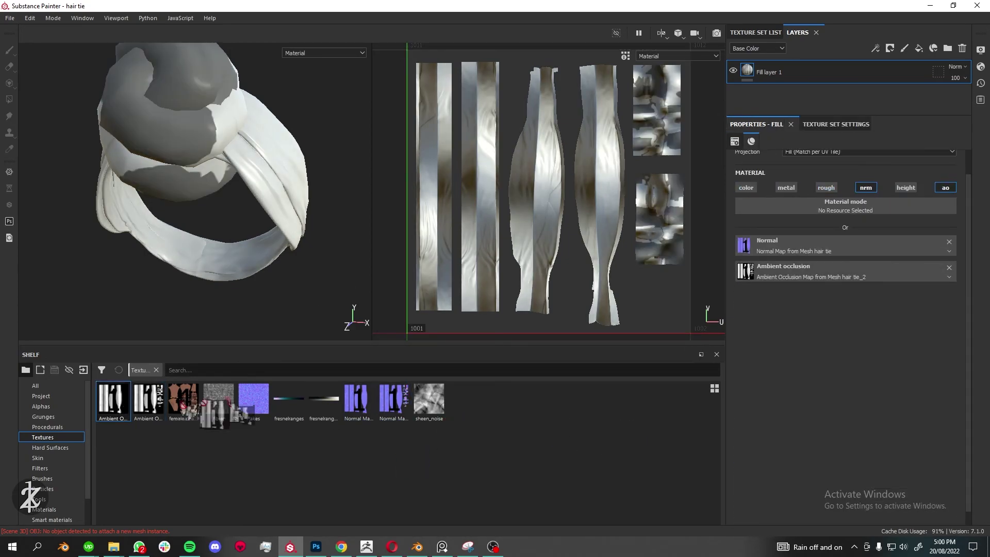
right_click(774, 72)
click(784, 116)
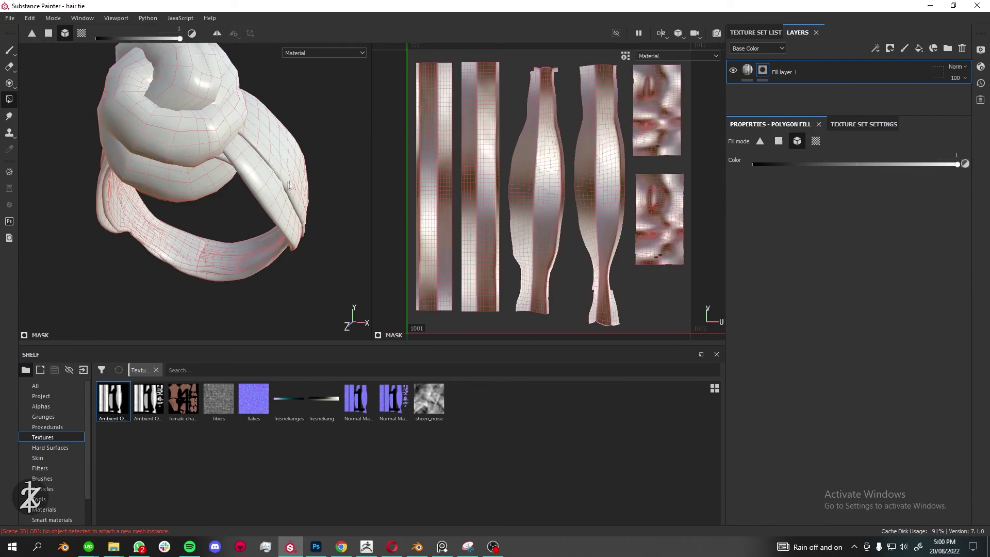
Add a Fabric Knitted Sweater fill layer with UV scale 11.29
click(919, 47)
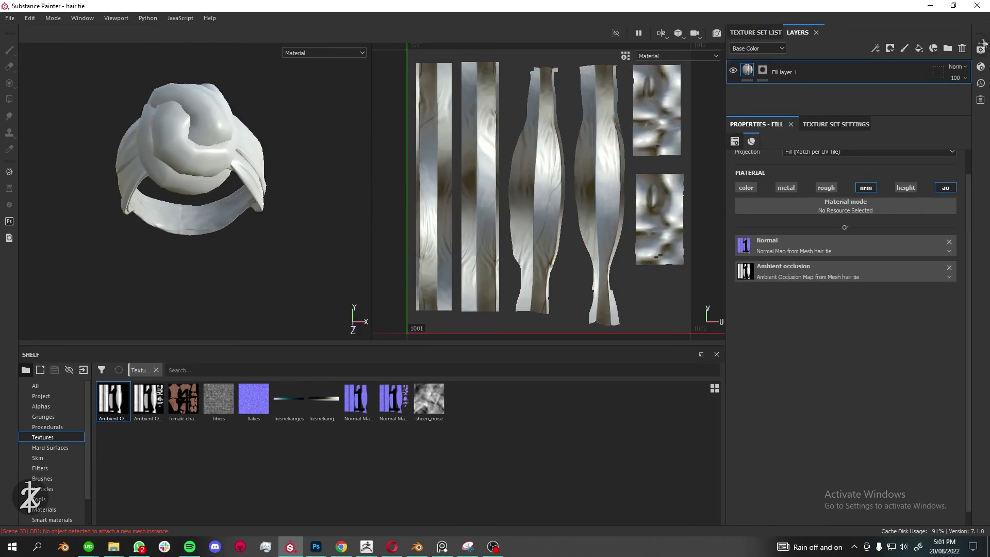
click(44, 510)
drag(349, 456, 846, 299)
drag(818, 208, 826, 206)
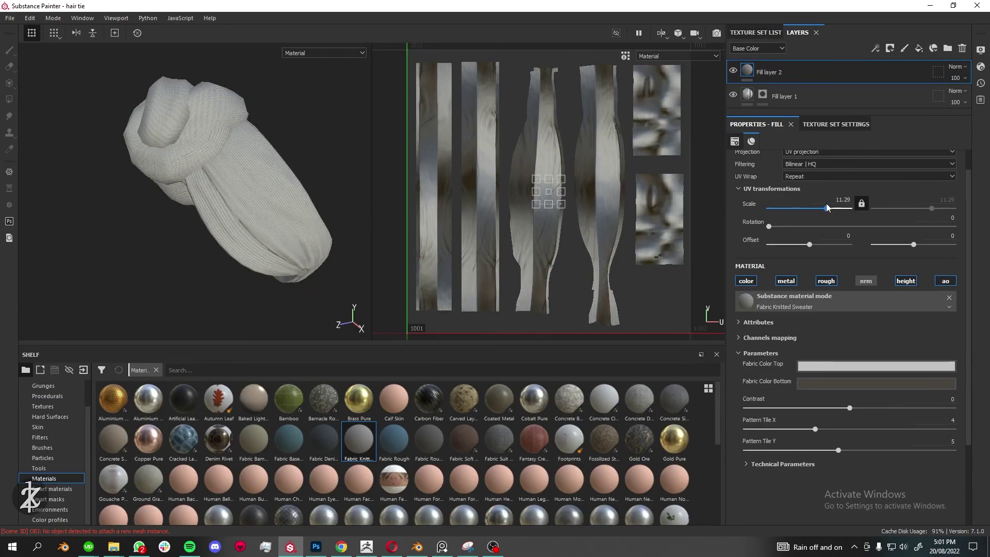
Export the hair tie's height, ambient occlusion and normal textures
scroll(265, 143, up, 3)
key(ctrl+shift+e)
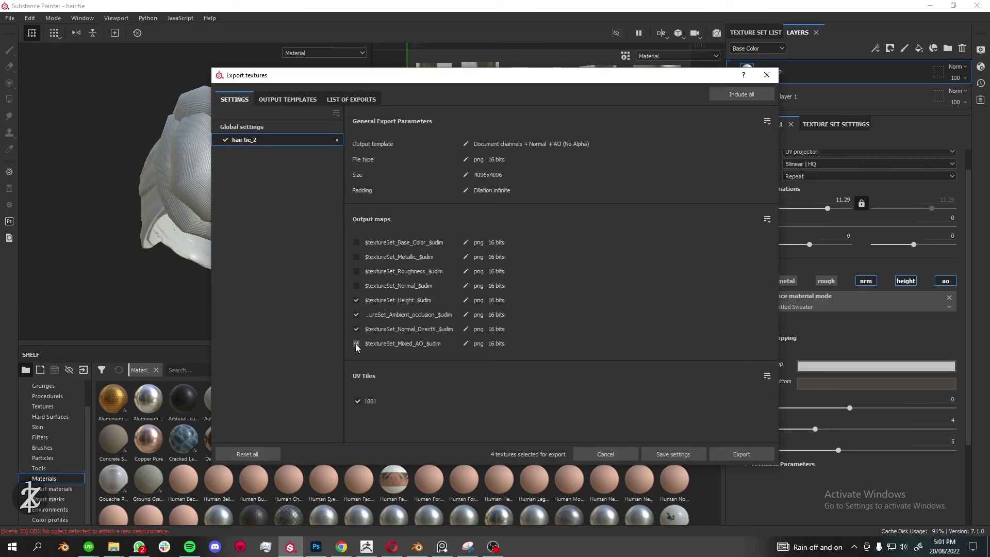
click(735, 453)
key(Escape)
mouse_move(247, 175)
alt+mouse_down()
mouse_move(203, 165)
mouse_move(294, 172)
mouse_move(289, 206)
alt+mouse_up()
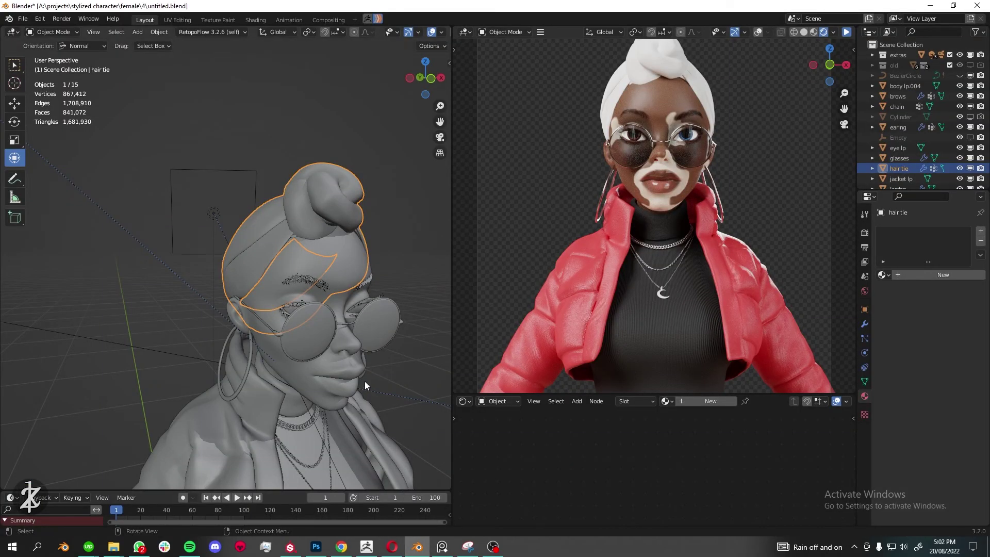
Give the hair tie a new material with the hair tie_2_Normal_DirectX image feeding a Normal Map node
middle_drag(364, 381, 354, 274)
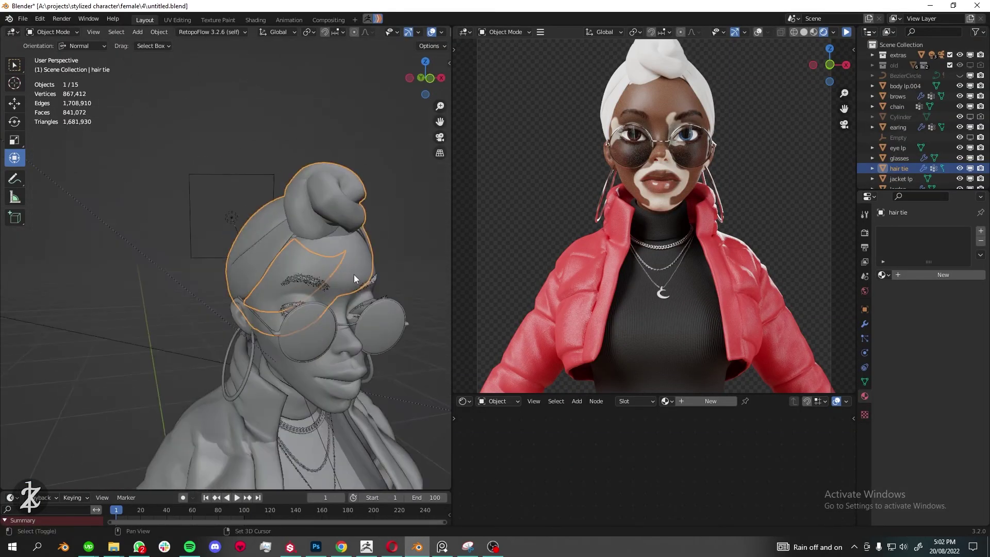
click(943, 275)
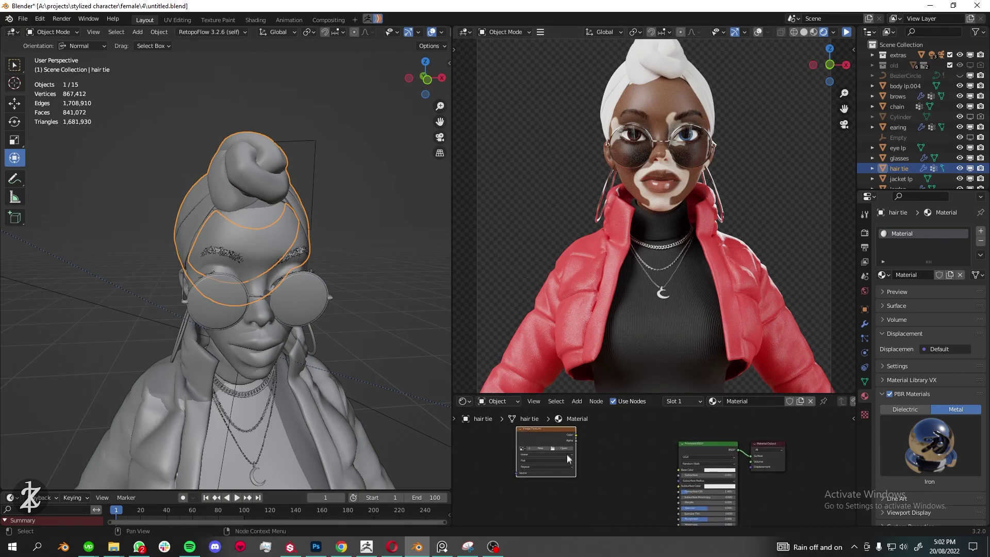
click(564, 448)
click(260, 392)
scroll(592, 279, up, 2)
double_click(401, 214)
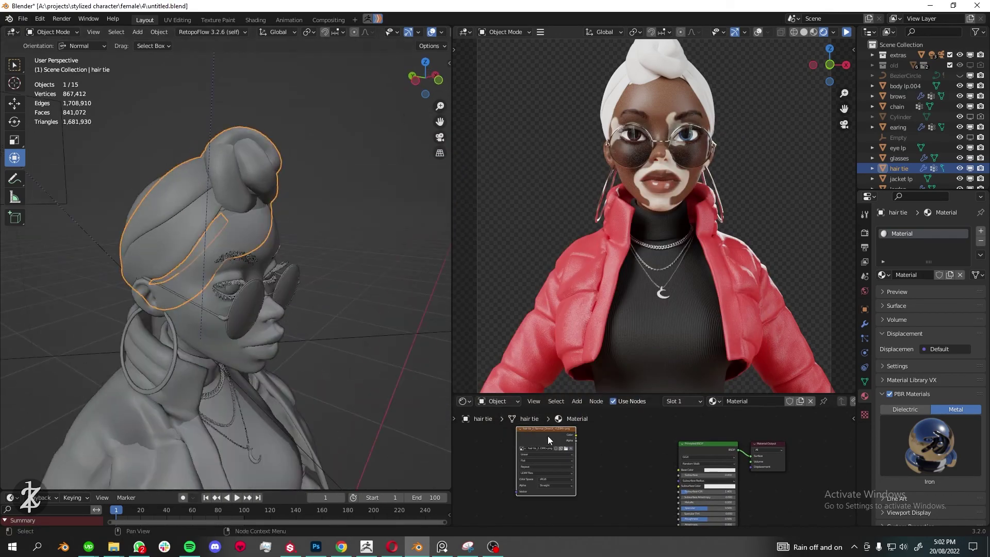
text(no)
click(609, 434)
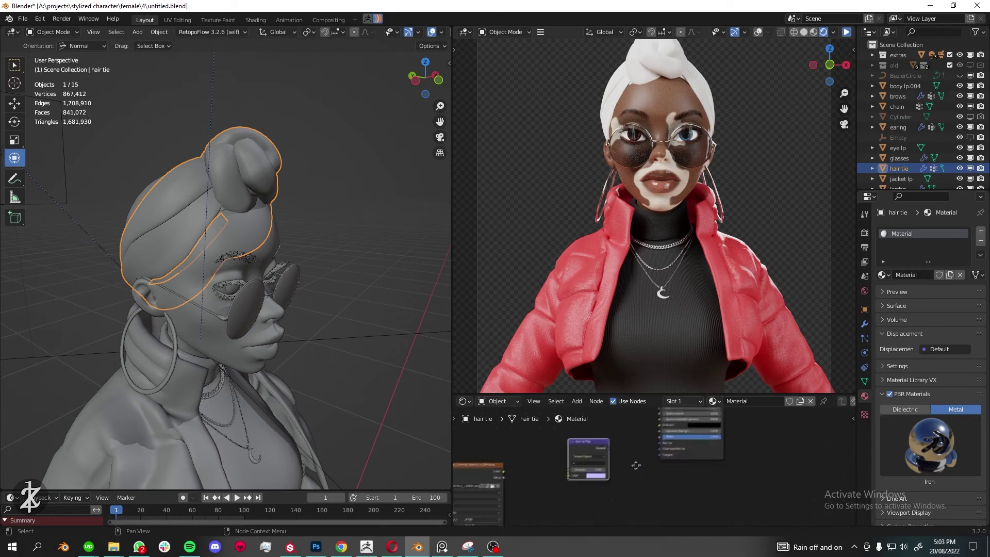
click(575, 454)
double_click(401, 214)
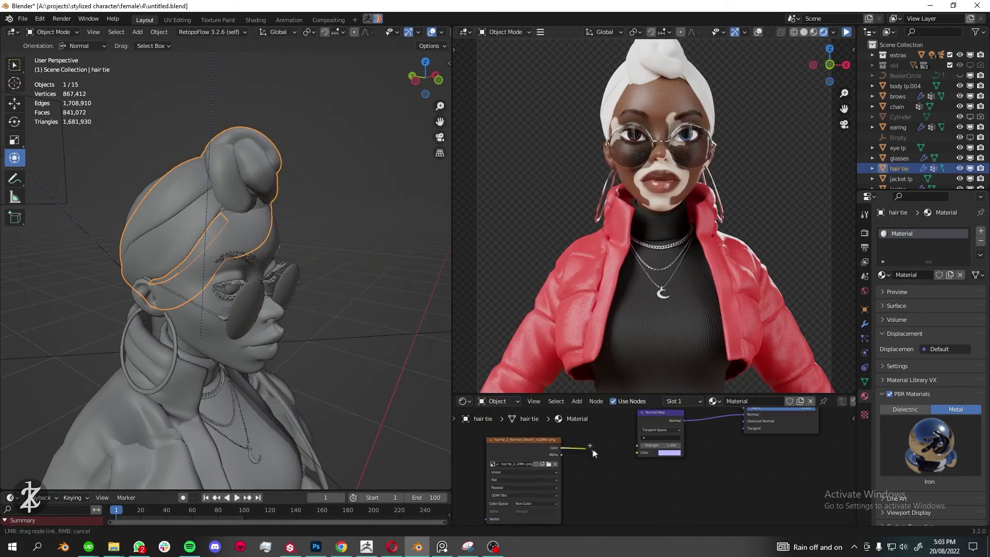
drag(592, 452, 638, 452)
middle_drag(216, 193, 309, 216)
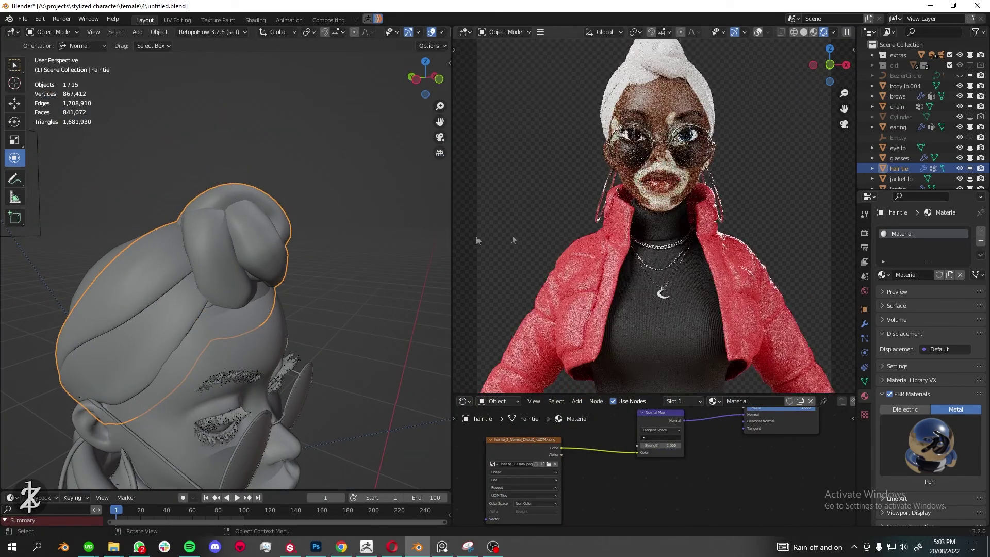
Select the bun portion of the hair tie mesh and tilt it slightly
click(57, 55)
key(ctrl+l)
key(ctrl+KP_3)
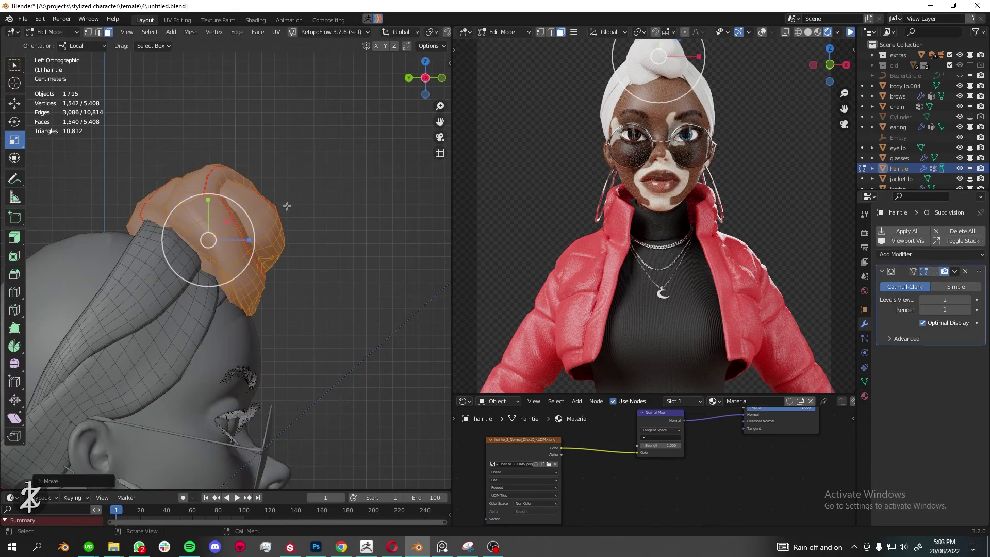
middle_drag(287, 206, 268, 195)
click(51, 32)
key(KP_0)
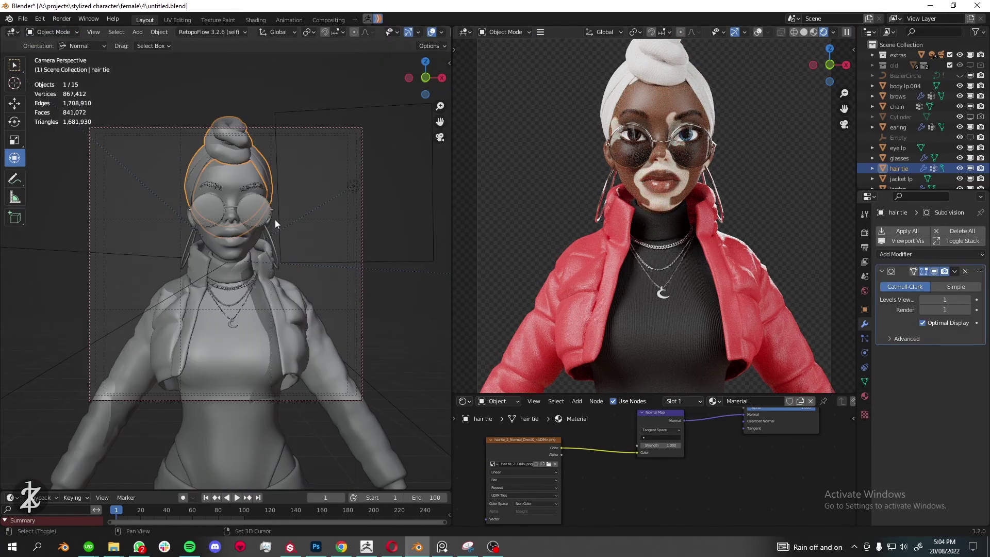
key(Tab)
mouse_move(277, 221)
middle_down()
mouse_move(254, 194)
mouse_move(137, 182)
mouse_move(343, 213)
middle_up()
drag(216, 154, 200, 168)
scroll(232, 232, up, 3)
key(Tab)
middle_drag(232, 232, 238, 180)
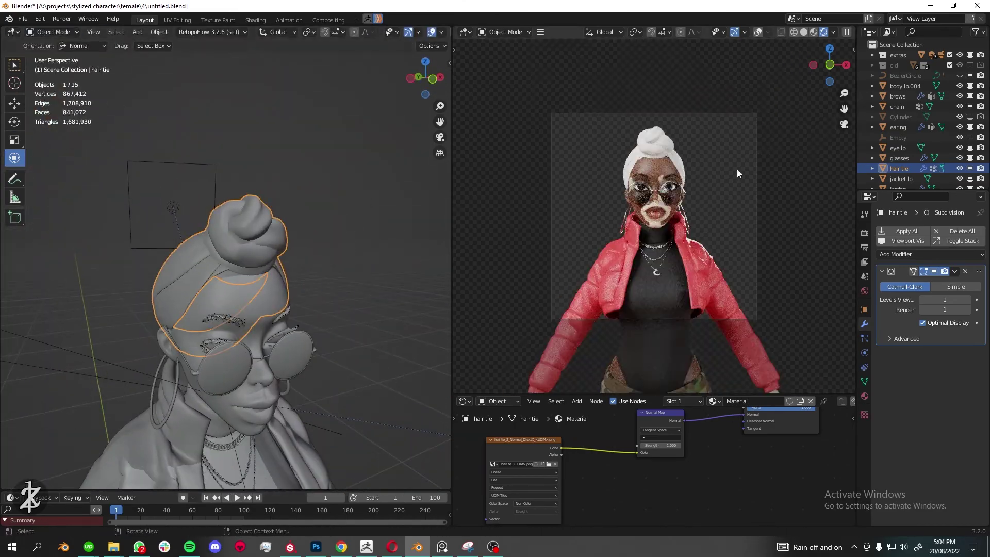
Change the viewport shading and set the hair tie's Base Color to brown
click(832, 32)
click(776, 93)
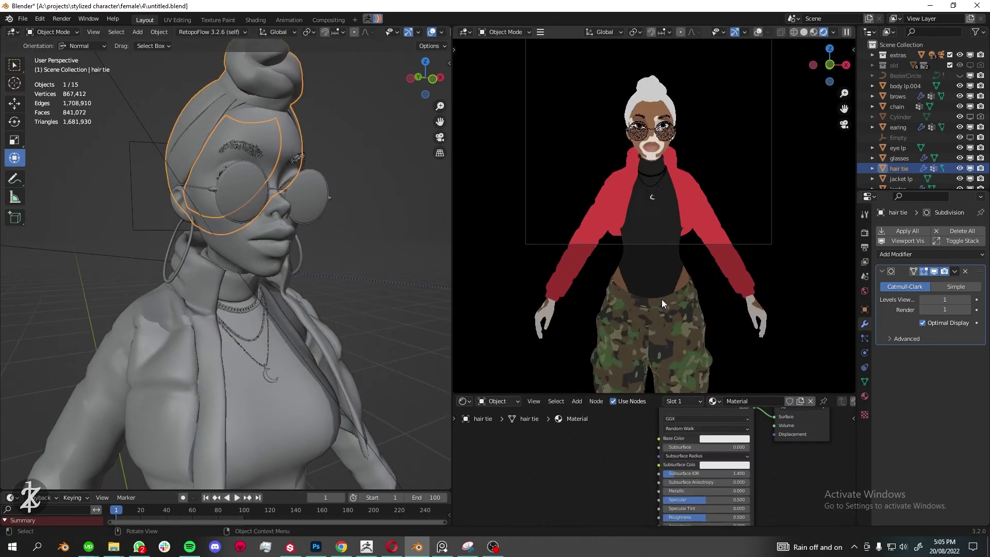
scroll(663, 300, up, 4)
click(724, 438)
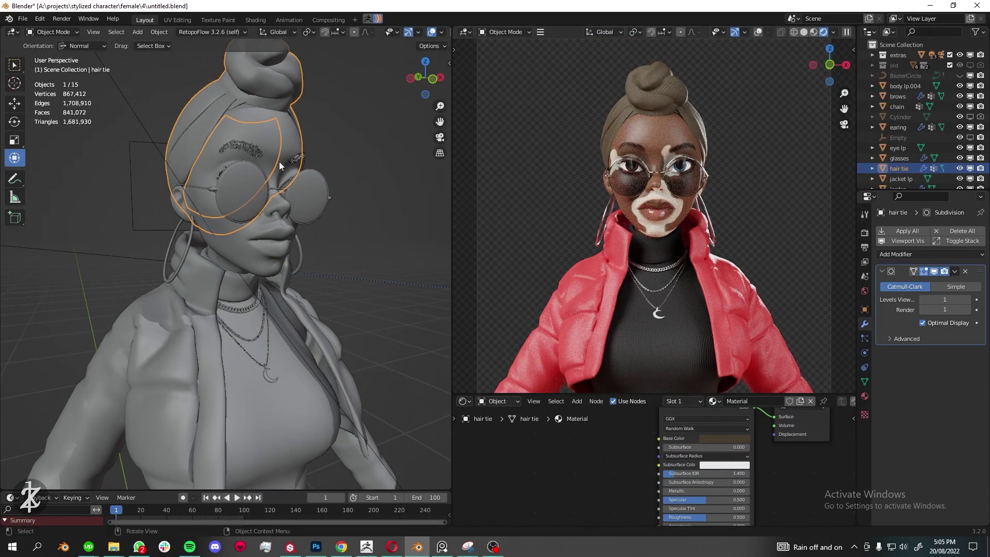
click(52, 32)
Inspect the hair tie in Sculpt Mode from side and back views, then return to Object Mode
click(51, 65)
scroll(178, 227, down, 4)
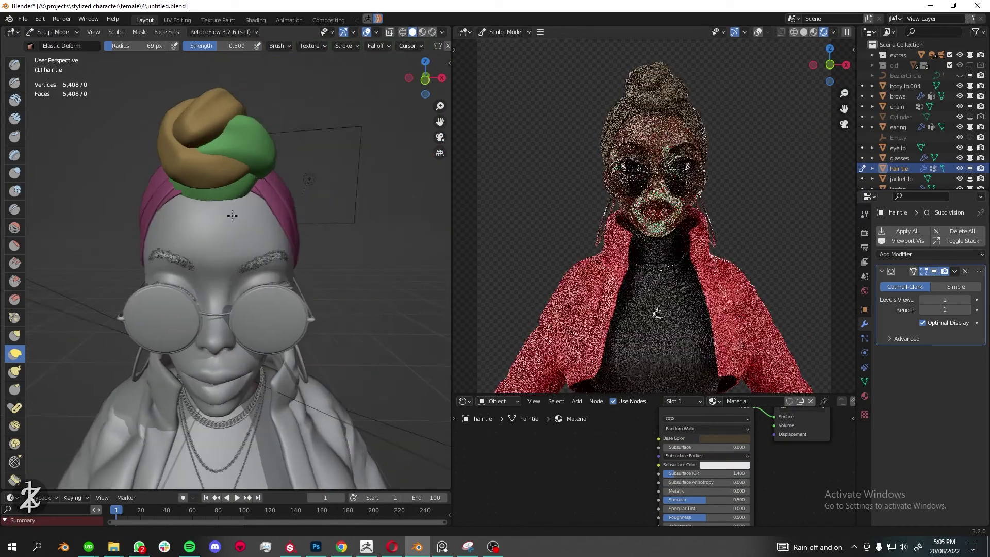
scroll(178, 227, up, 4)
middle_drag(178, 227, 256, 257)
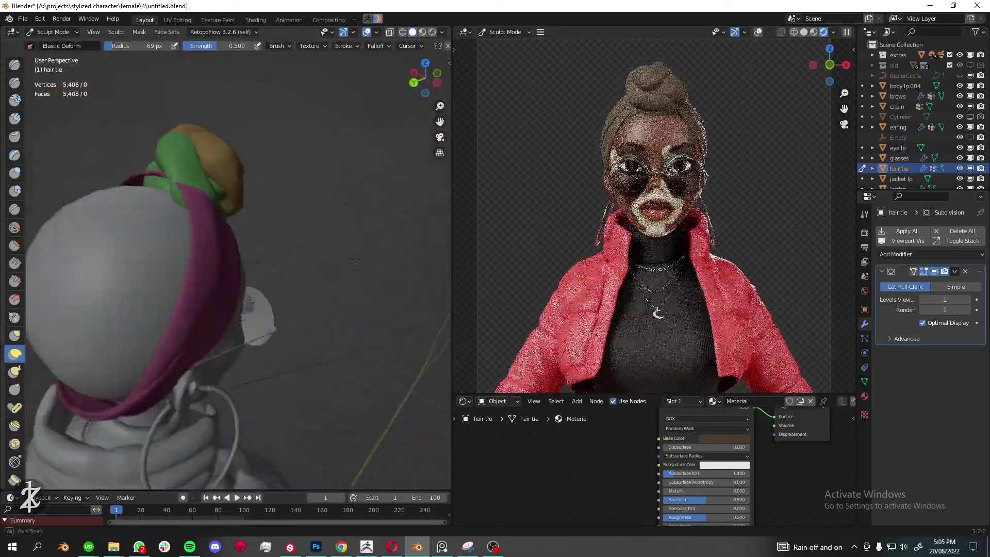
middle_drag(257, 256, 172, 57)
key(ctrl+Tab)
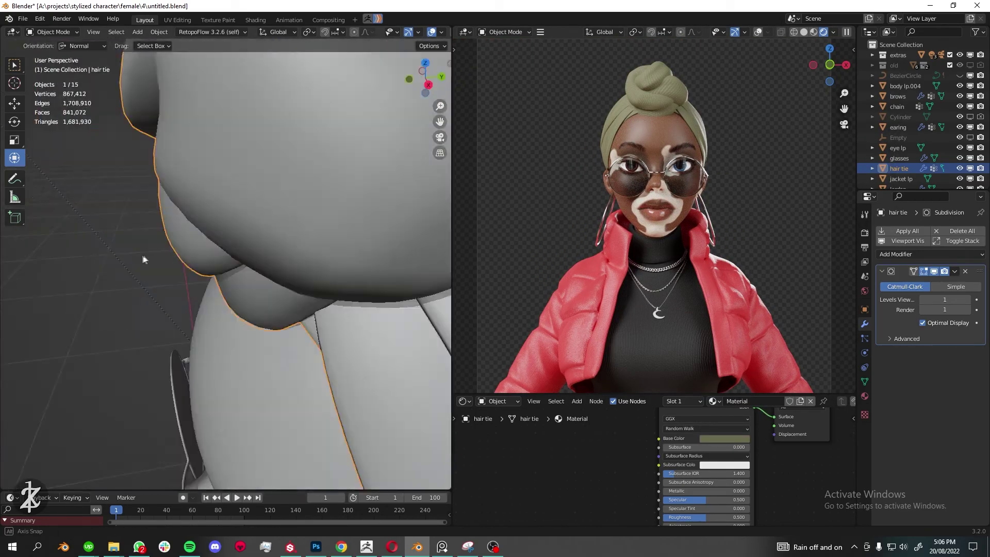
In Edit Mode, rotate and resize the hair tie's bun
middle_drag(159, 227, 315, 153)
click(61, 56)
key(r)
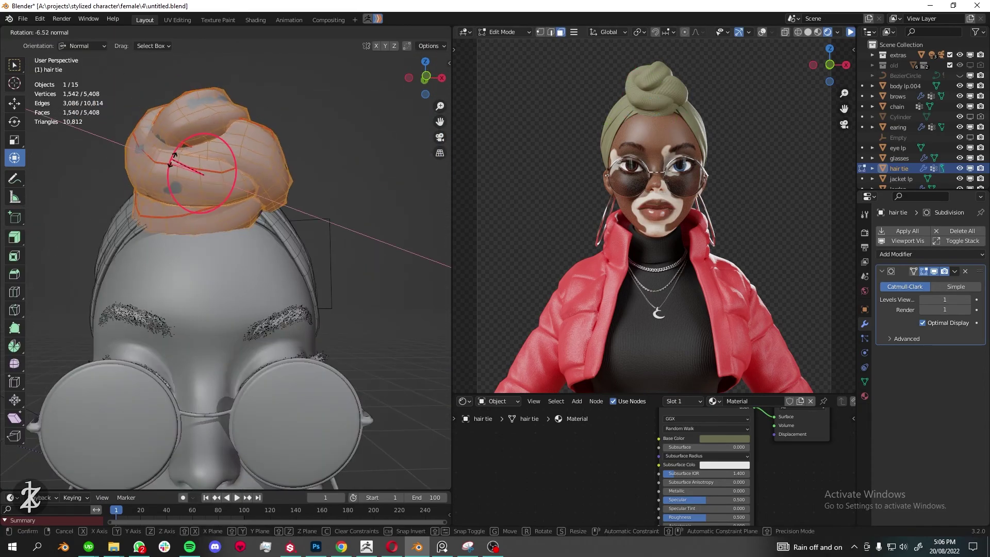
key(shift+space)
key(t)
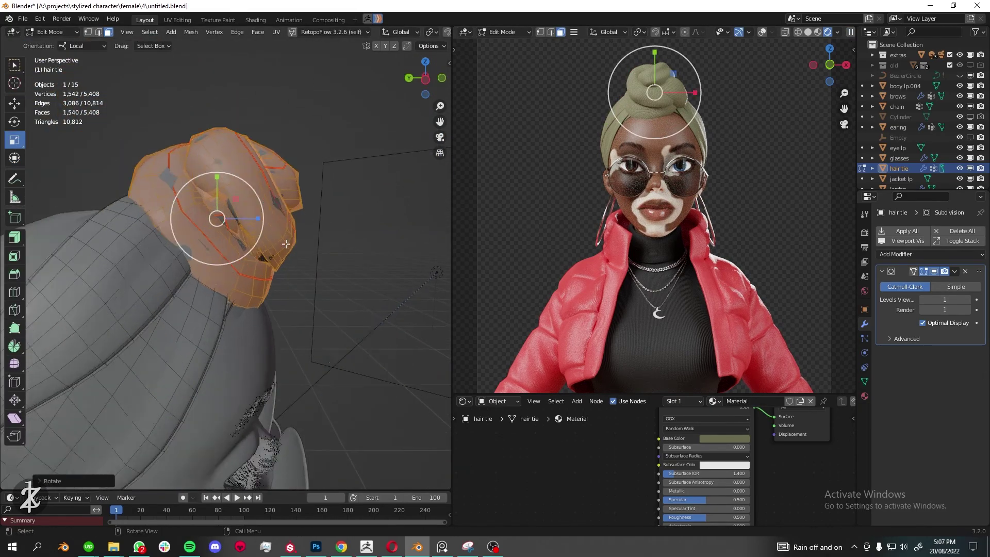
Rotate the wrap ring around the bun and move it into place
mouse_move(212, 140)
middle_down()
mouse_move(196, 247)
mouse_move(258, 207)
middle_up()
key(shift+l)
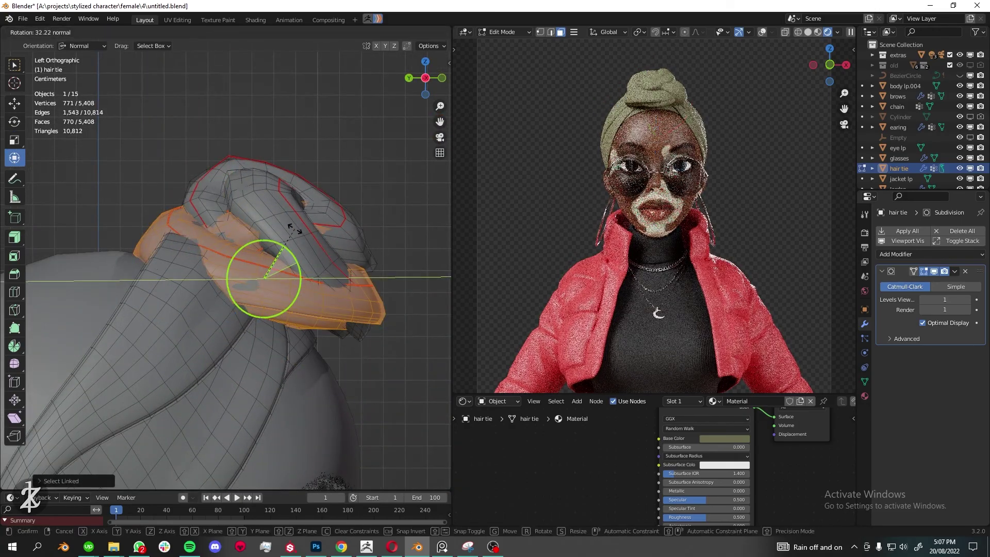
drag(422, 86, 392, 129)
drag(261, 221, 264, 212)
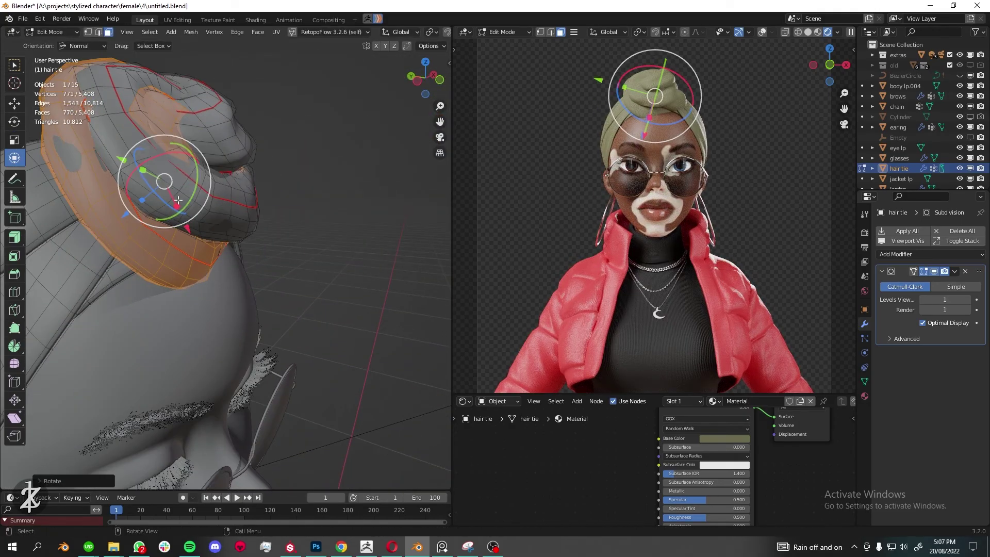
middle_drag(264, 211, 244, 176)
key(shift+space)
key(g)
key(g)
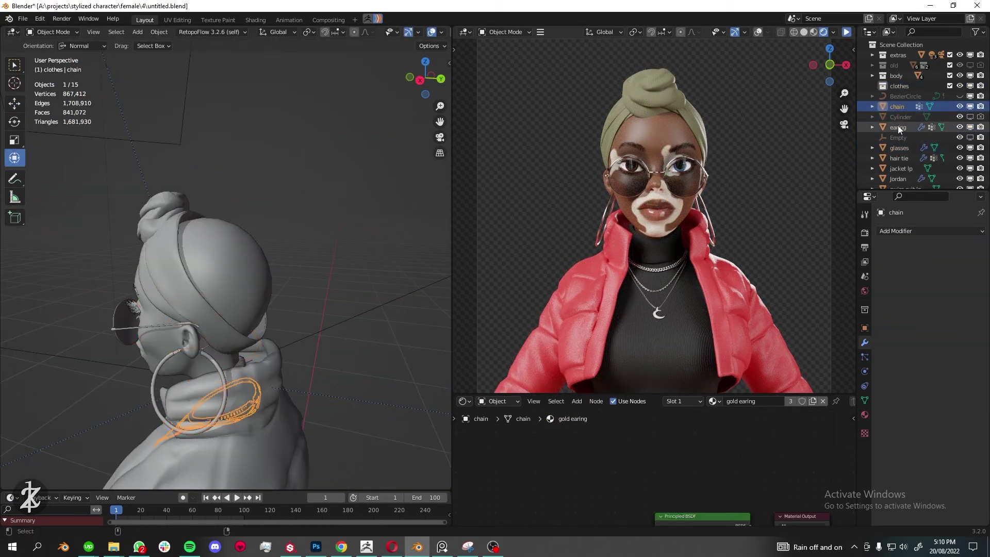
Select the body lp.004 mesh in the Outliner for editing
shift+click(903, 167)
scroll(906, 157, down, 1)
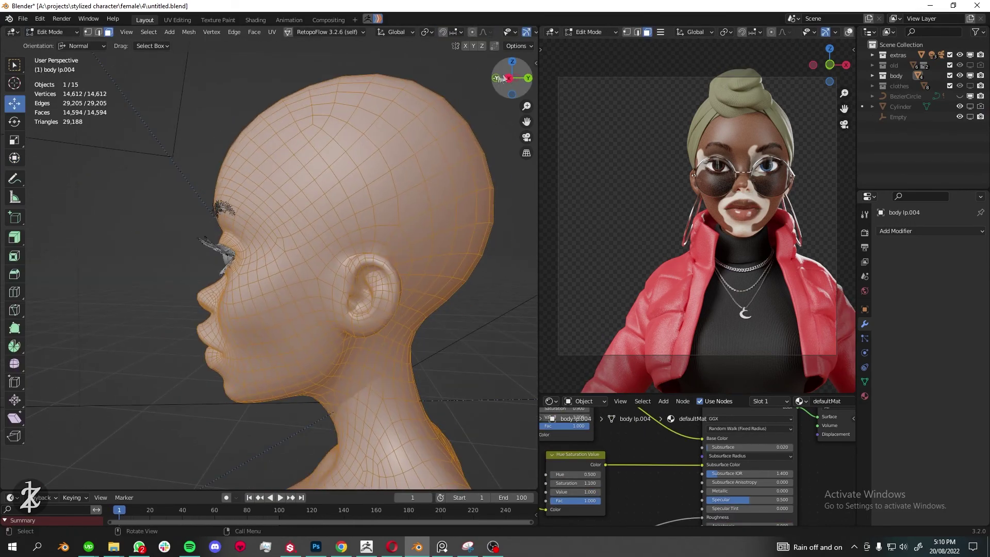
click(503, 78)
Save the file and select an edge loop along the hairline around the head
key(2)
key(alt+a)
key(ctrl+s)
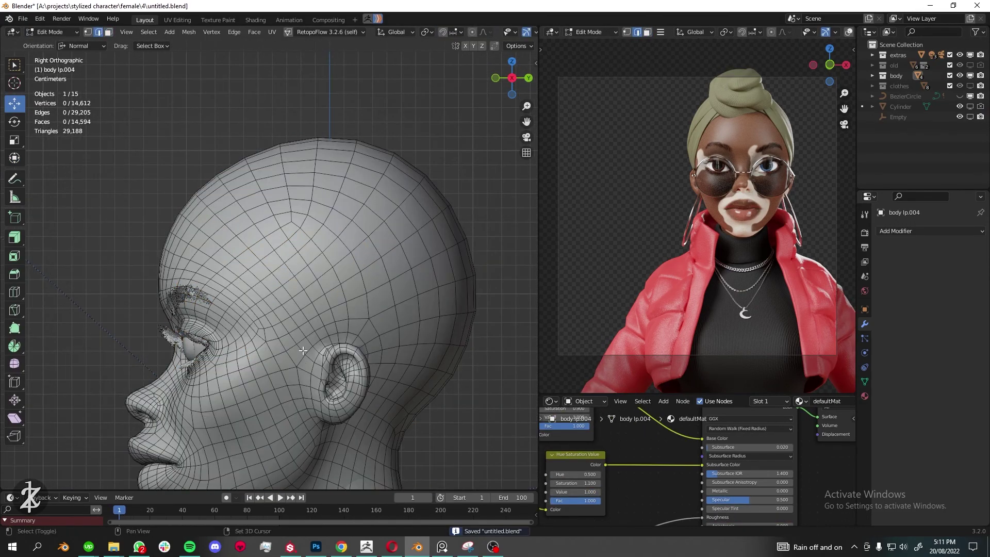
shift+middle_drag(291, 313, 307, 331)
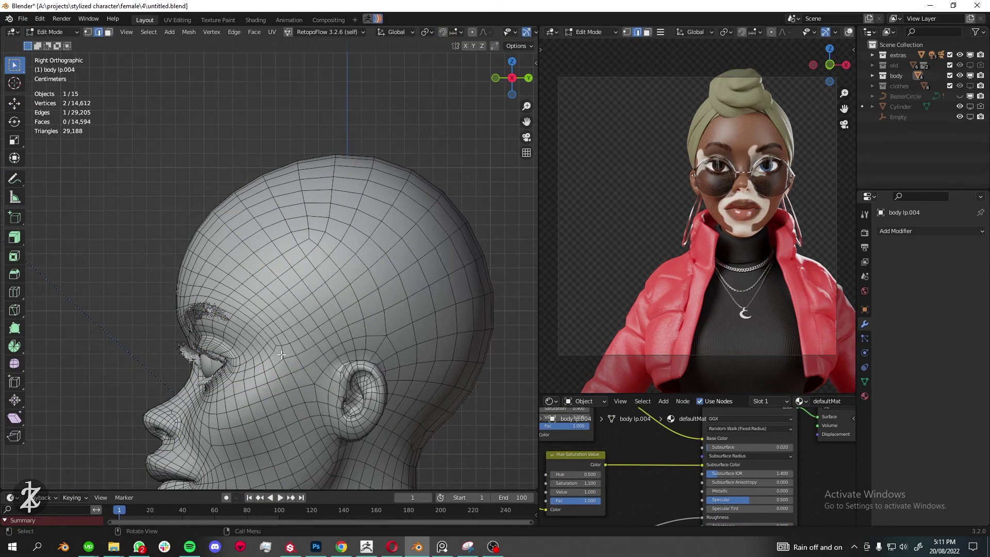
scroll(282, 355, up, 2)
alt+click(283, 316)
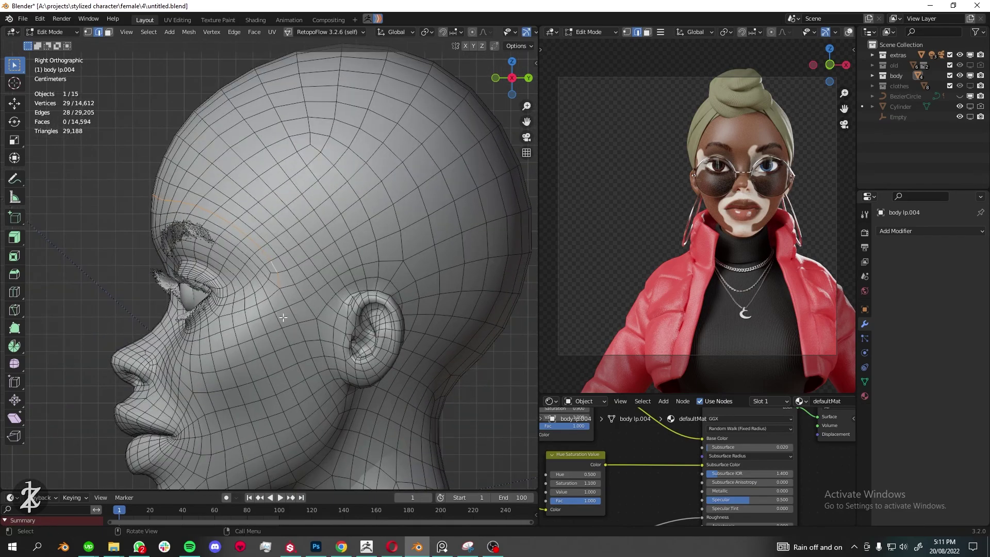
ctrl+click(346, 299)
middle_drag(346, 299, 394, 340)
middle_drag(538, 336, 317, 258)
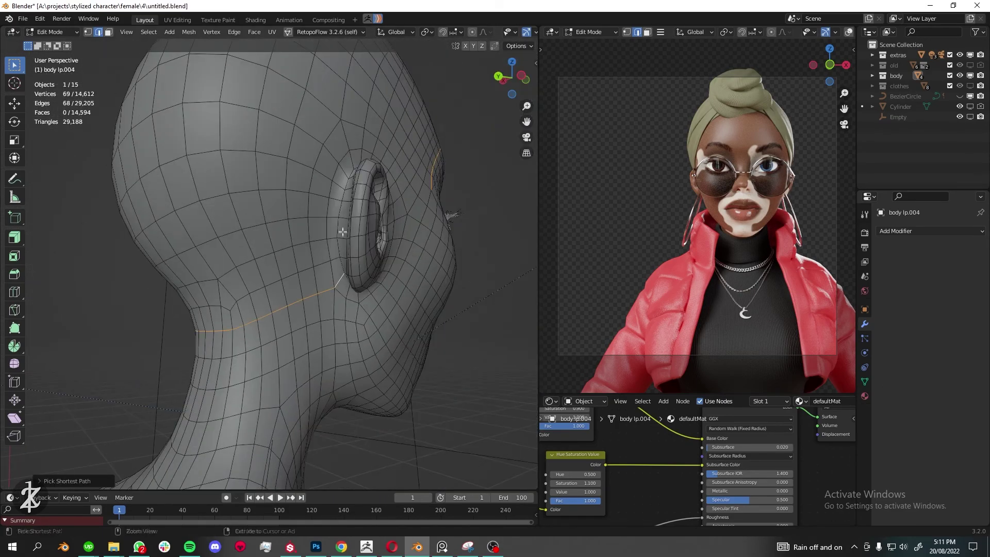
ctrl+click(317, 258)
ctrl+click(361, 236)
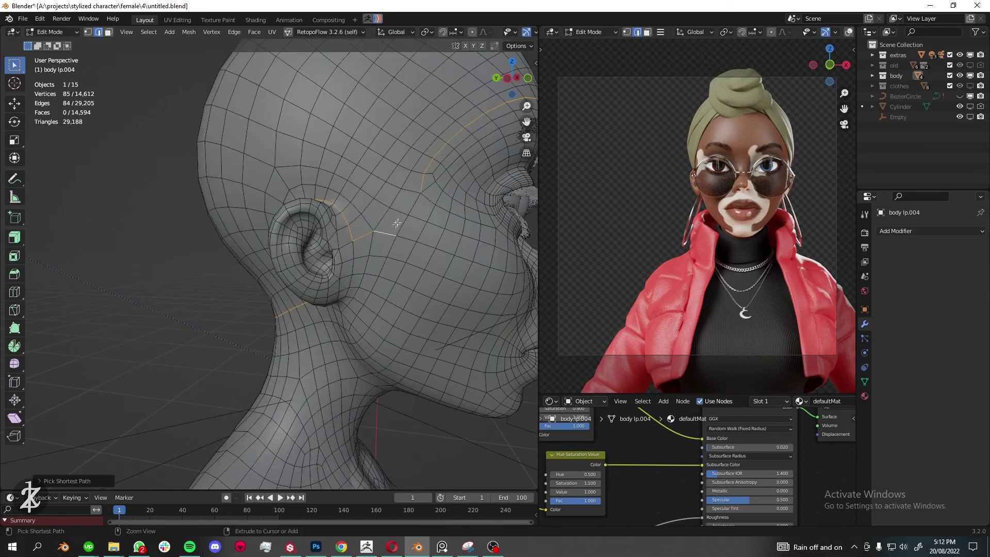
scroll(378, 251, down, 5)
Separate the faces inside the hairline into their own hair cap object
key(p)
click(294, 174)
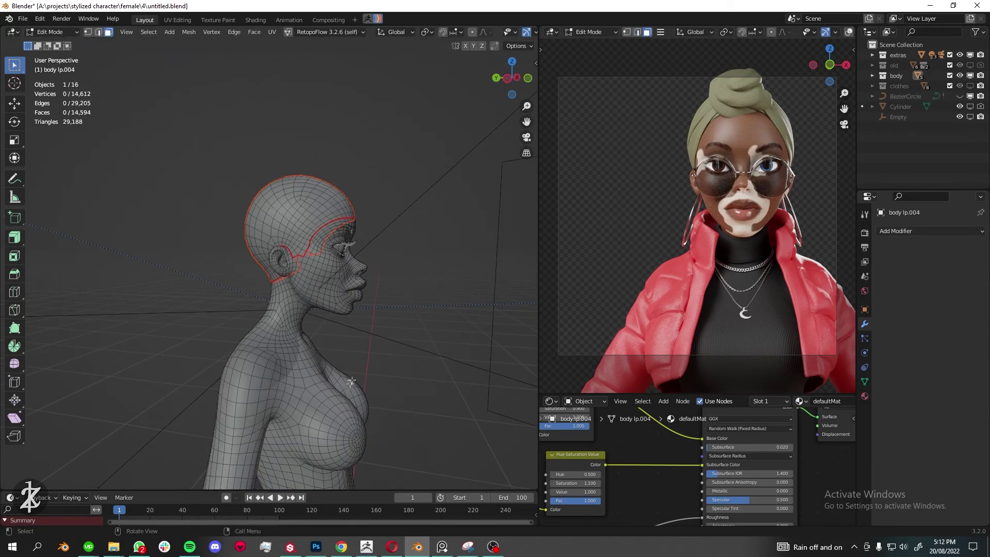
key(Tab)
scroll(338, 184, up, 3)
click(338, 185)
Replace the hair cap's Subdivision modifier with a Shrinkwrap modifier
key(ctrl+1)
click(966, 271)
click(930, 230)
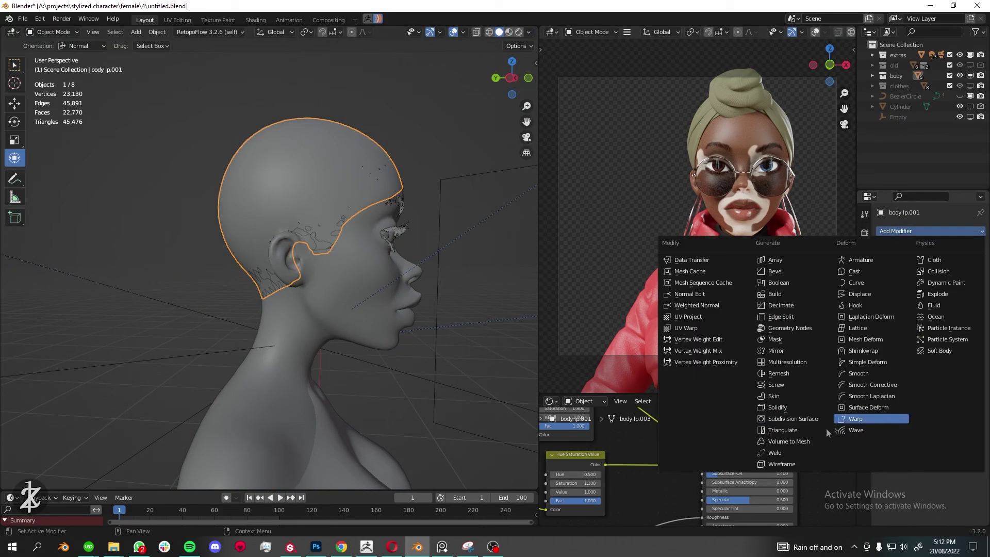
click(873, 352)
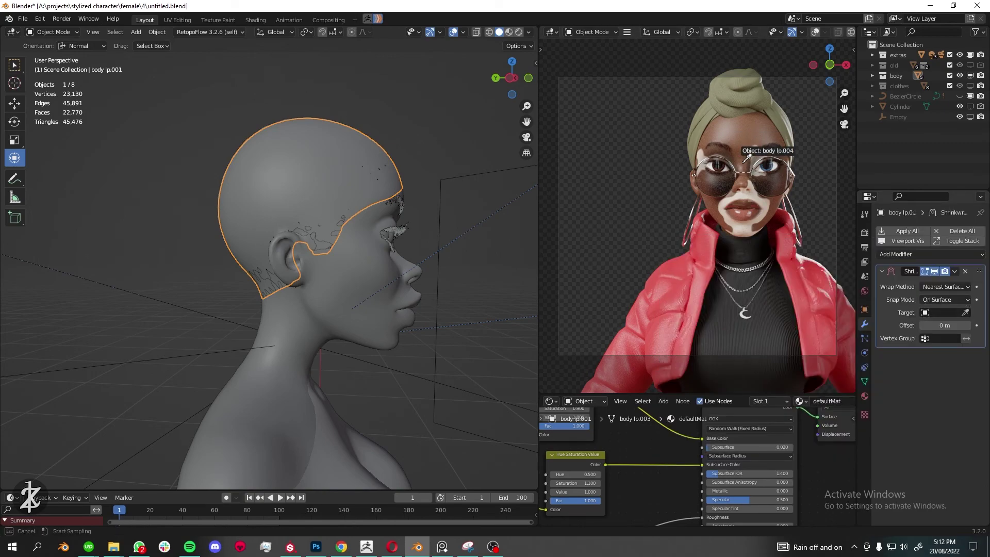
Unhide the clothes, select the scalp, and put it in Weight Paint mode with vertex groups shown
click(970, 86)
middle_drag(288, 222, 223, 226)
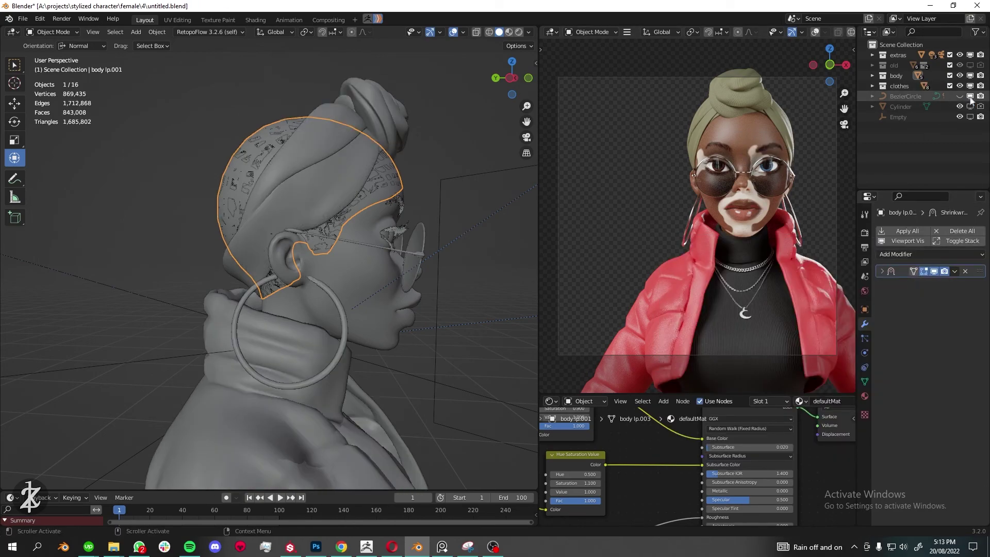
click(246, 197)
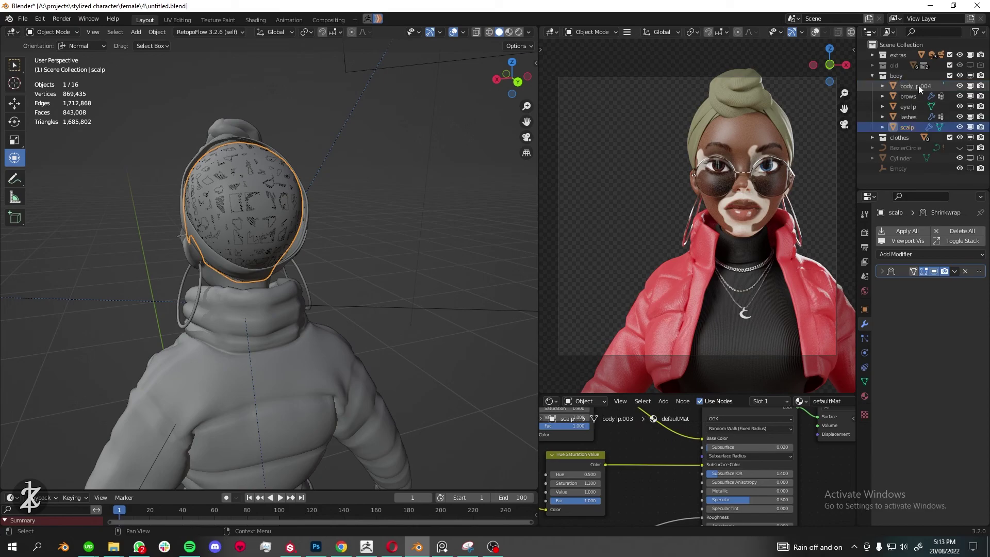
click(57, 89)
mouse_move(283, 221)
middle_down()
mouse_move(244, 243)
mouse_move(235, 320)
mouse_move(258, 268)
middle_up()
key(n)
click(865, 382)
Clear the scalp weights and paint full weight over the top with X mirroring
click(923, 395)
click(532, 86)
click(478, 346)
drag(243, 289, 258, 235)
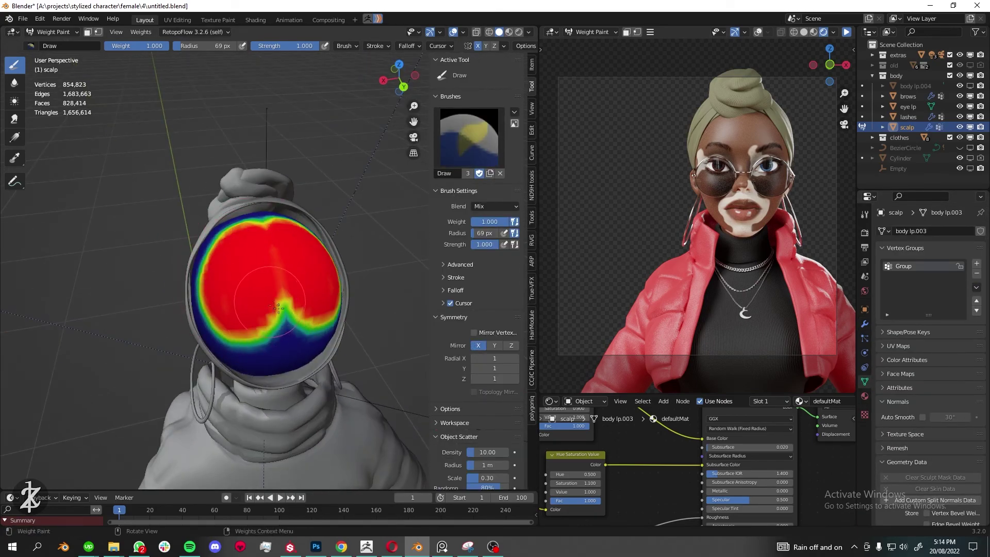
middle_drag(277, 308, 233, 382)
middle_drag(292, 345, 290, 344)
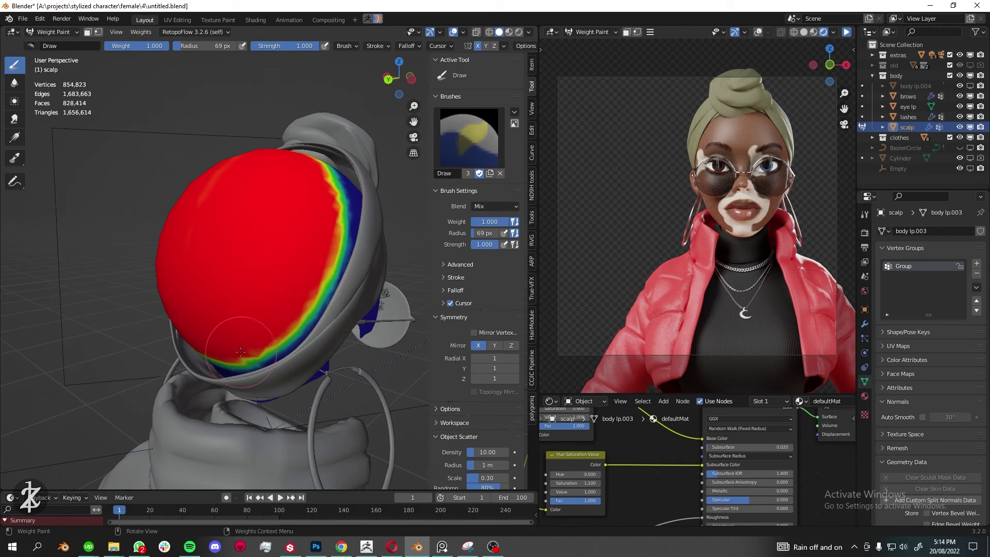
mouse_move(282, 407)
middle_down()
mouse_move(65, 130)
mouse_move(277, 155)
middle_up()
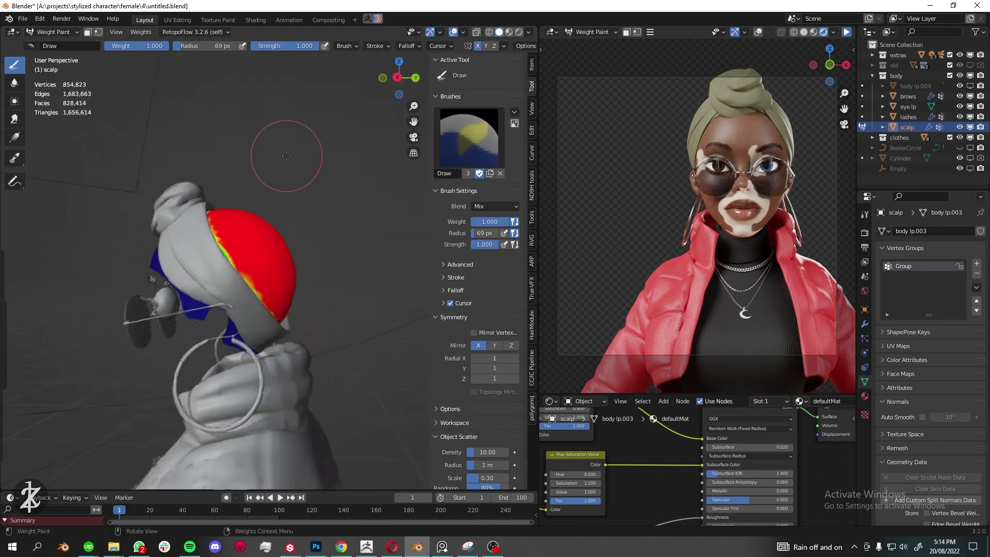
Blur the weight edge, return to Object Mode, and open the scalp's hair particle settings
click(15, 82)
mouse_move(144, 232)
middle_down()
mouse_move(297, 419)
mouse_move(392, 412)
middle_up()
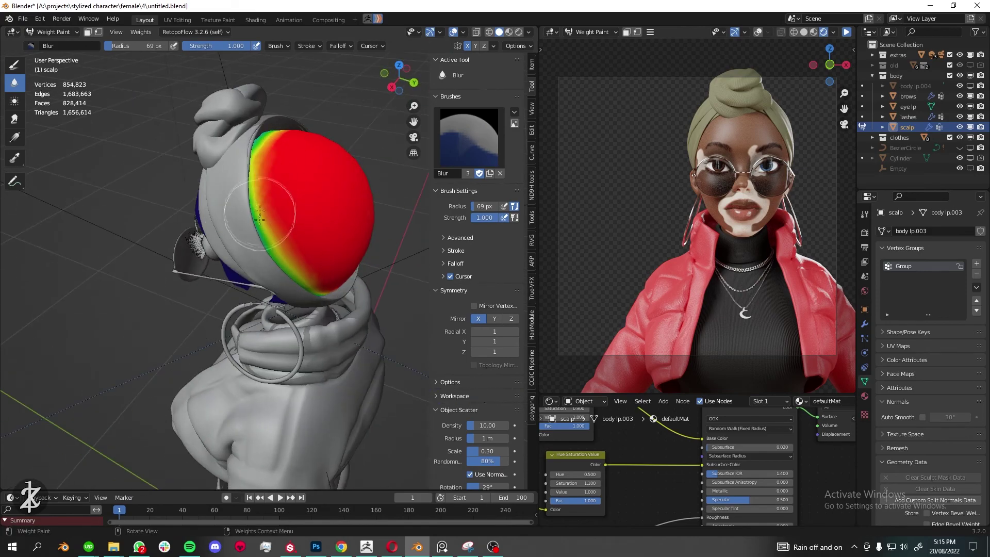
key(ctrl+Tab)
click(865, 338)
click(969, 86)
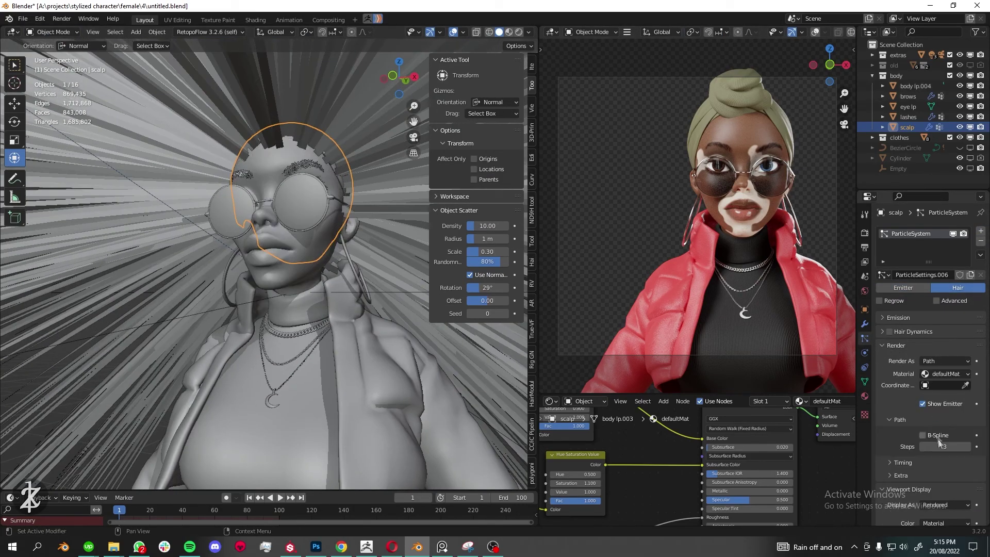
Give the strands the 'hair' material, drive density and length by the painted group, and use 10 segments
text(hair)
key(Return)
text(head)
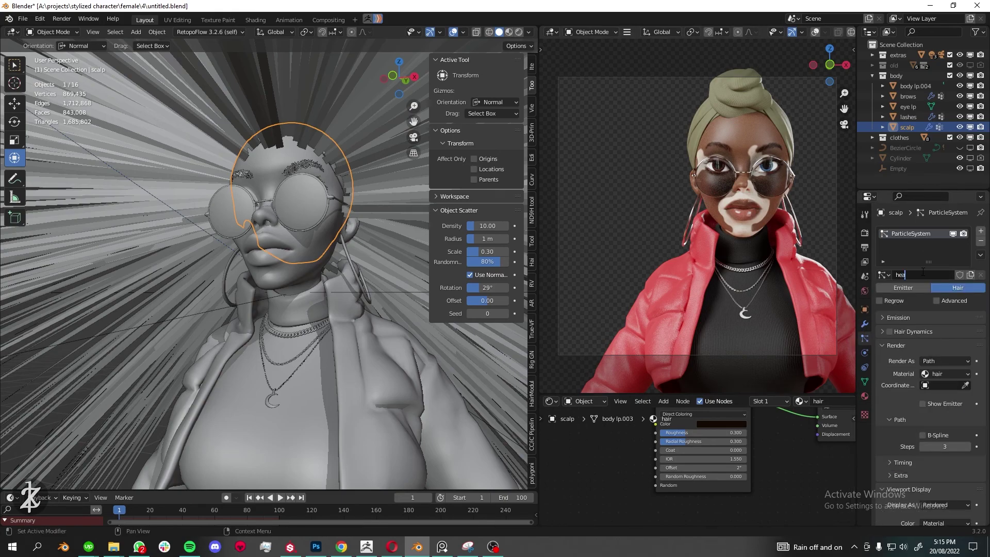
scroll(908, 335, down, 10)
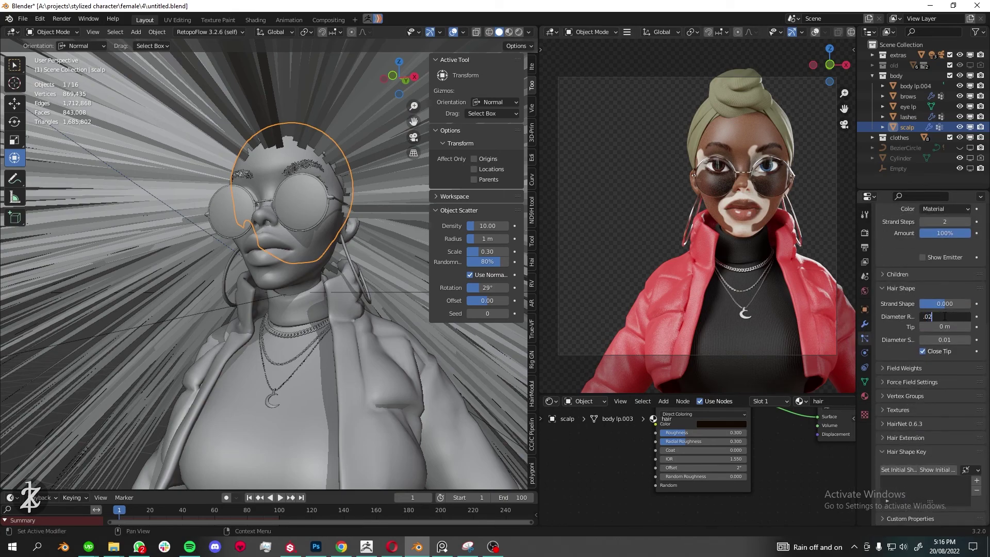
key(ctrl+v)
text(Group)
click(939, 390)
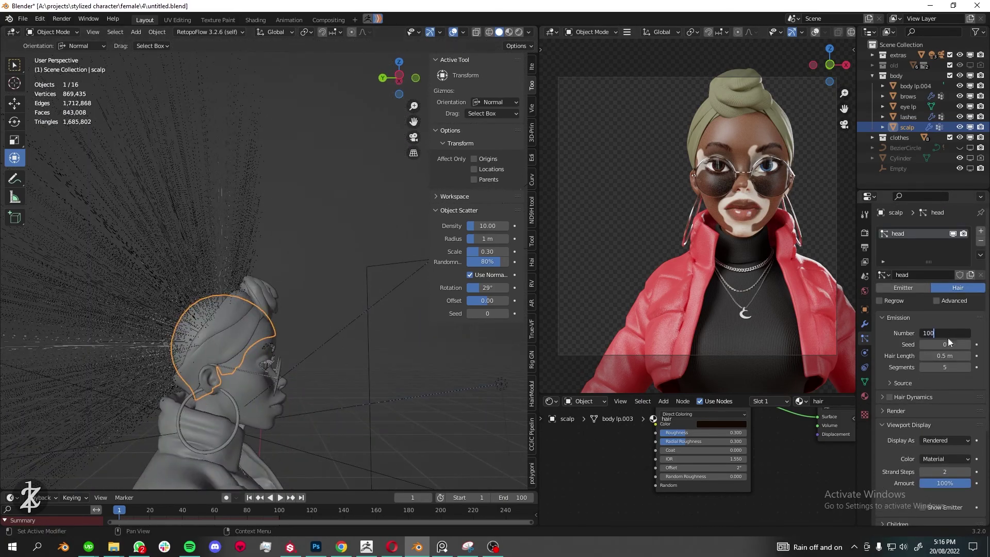
middle_drag(253, 245, 264, 313)
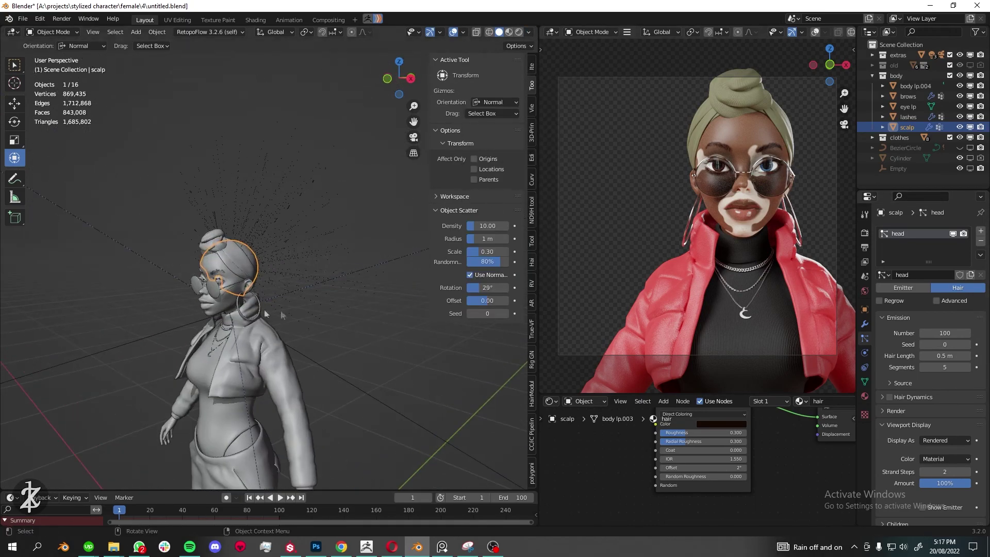
click(967, 366)
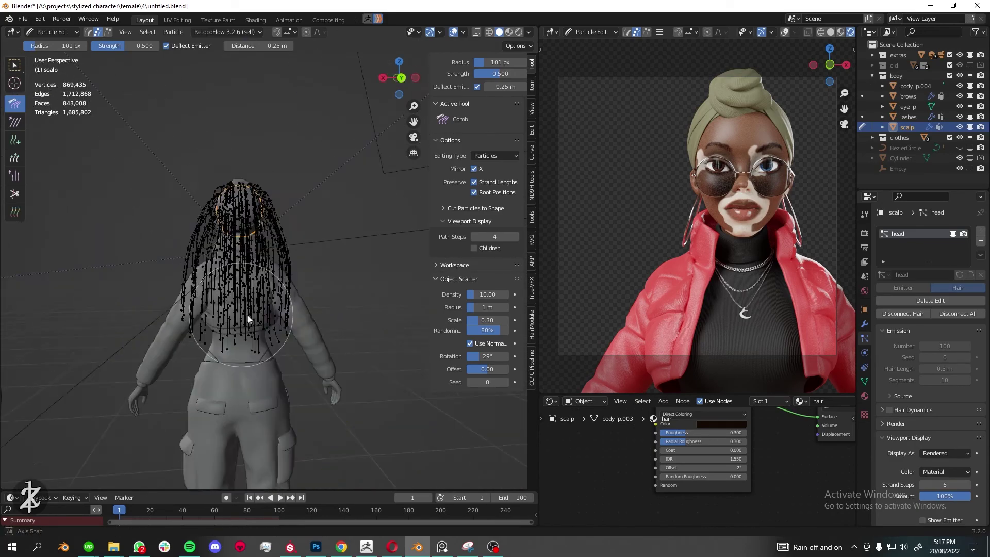
Orbit around the back and left side of the head to inspect the hair strands
scroll(239, 200, up, 3)
middle_drag(238, 200, 321, 206)
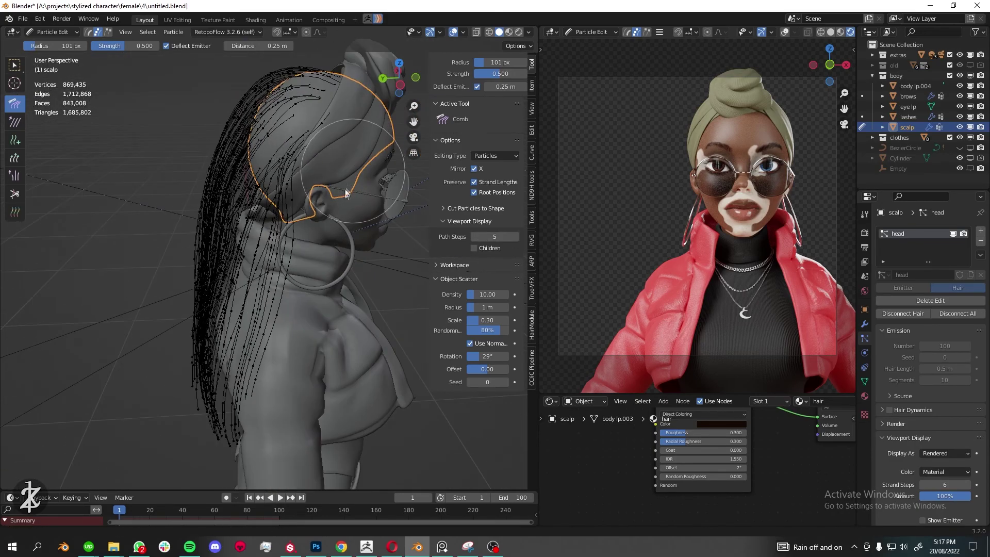
scroll(220, 327, down, 2)
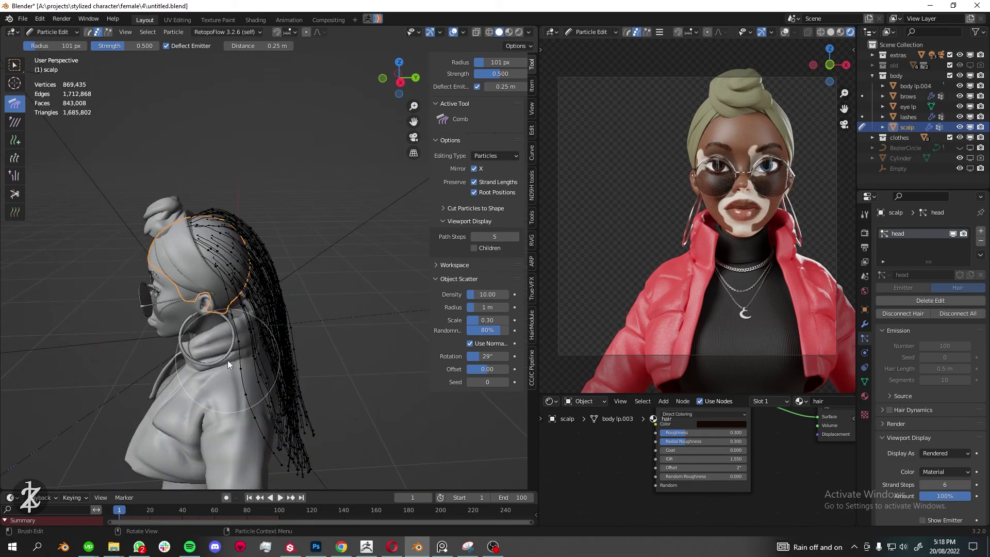
middle_drag(306, 214, 279, 216)
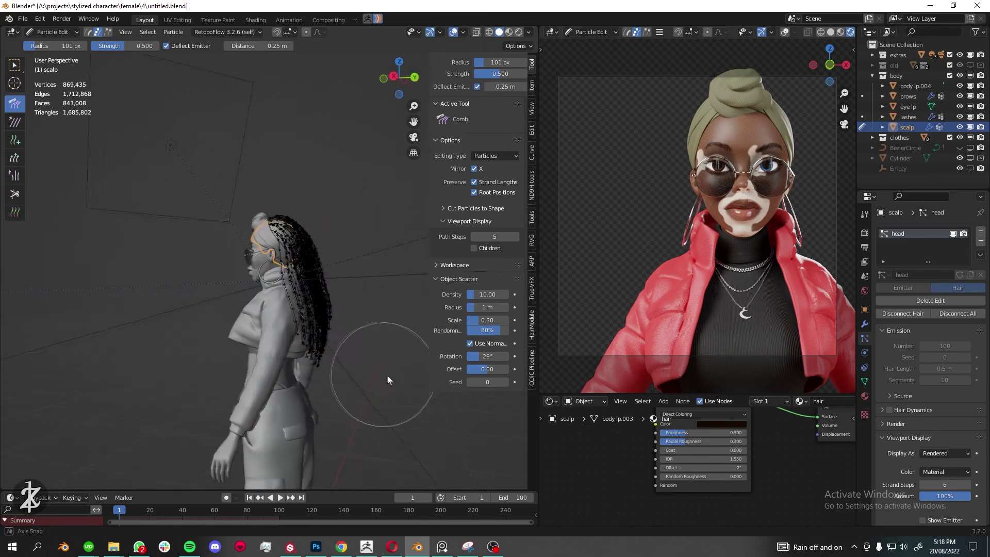
middle_drag(301, 240, 229, 302)
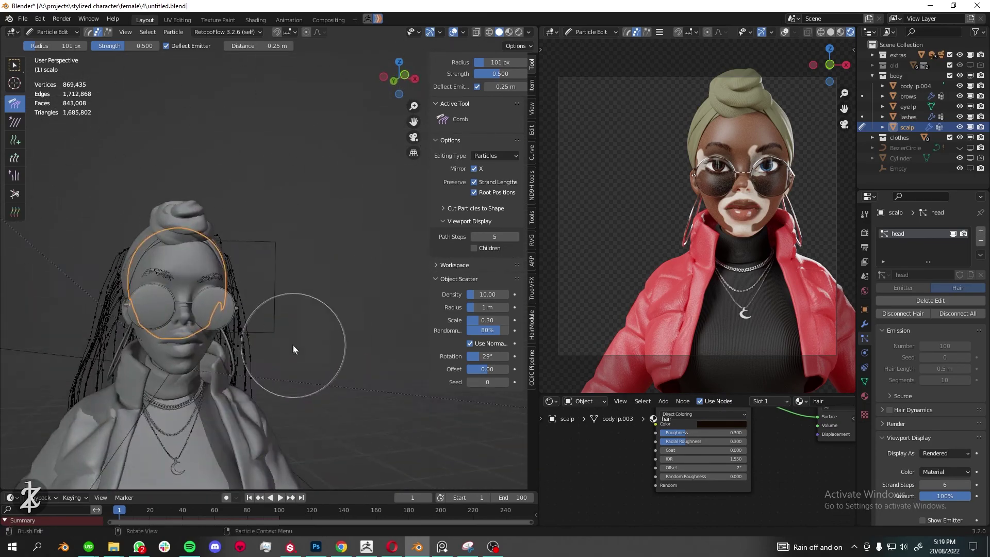
scroll(928, 359, down, 2)
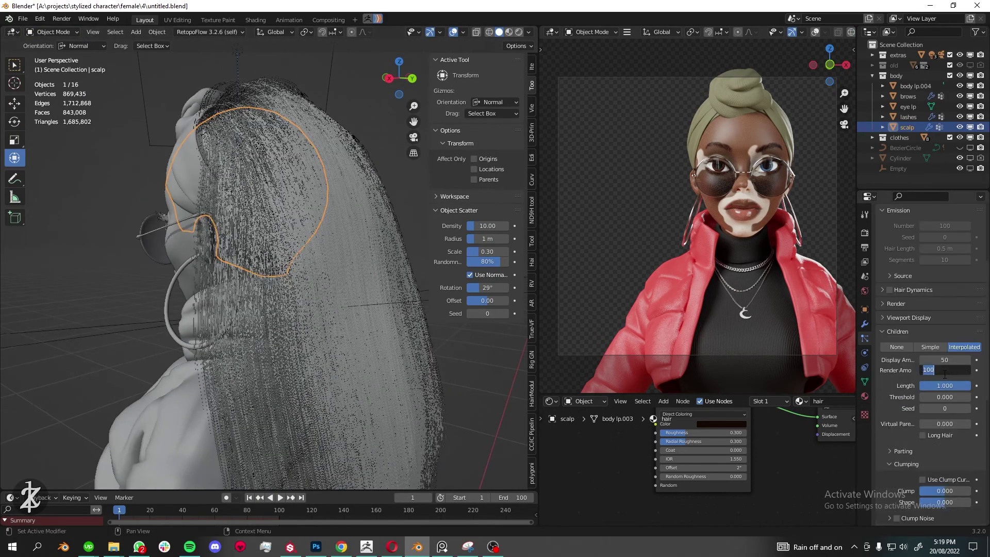
Set the child hairs' Kink Type to Curl and raise the curl frequency
click(946, 447)
click(944, 459)
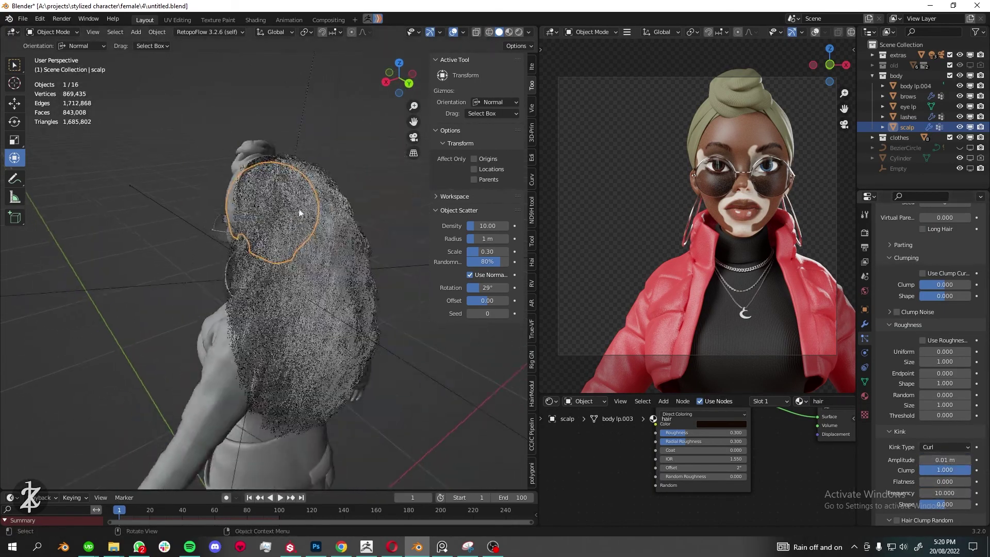
drag(944, 492, 929, 474)
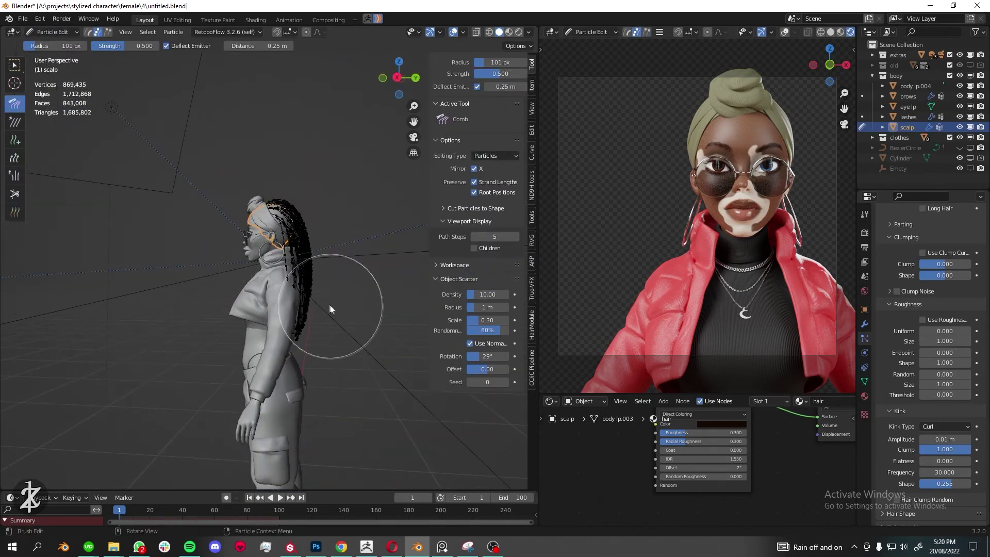
Select the linked strands near the face, comb them, and return to Object Mode
middle_drag(301, 275, 308, 264)
key(l)
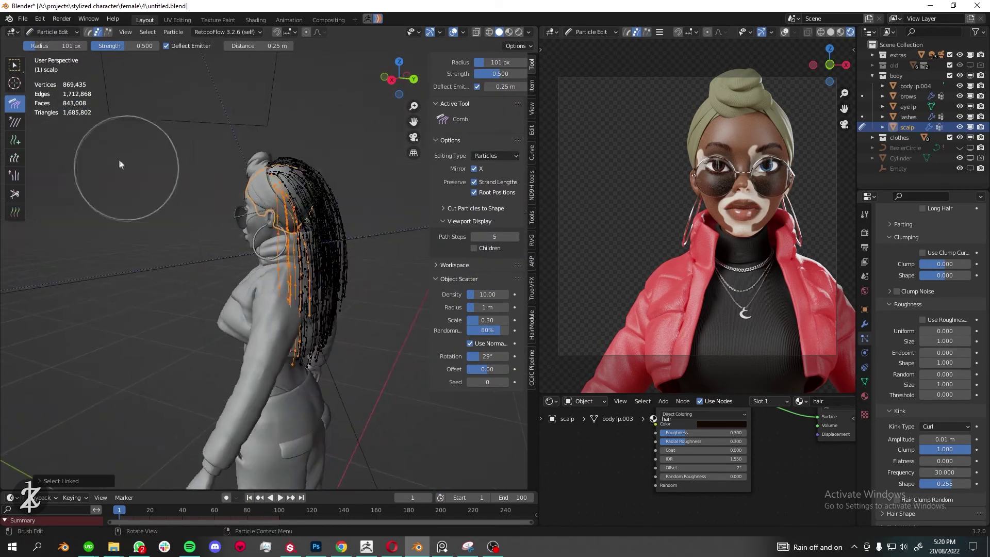
mouse_move(272, 267)
middle_down()
mouse_move(298, 279)
mouse_move(279, 316)
mouse_move(219, 305)
mouse_move(199, 321)
mouse_move(211, 330)
mouse_move(299, 299)
mouse_move(263, 375)
middle_up()
scroll(298, 278, down, 5)
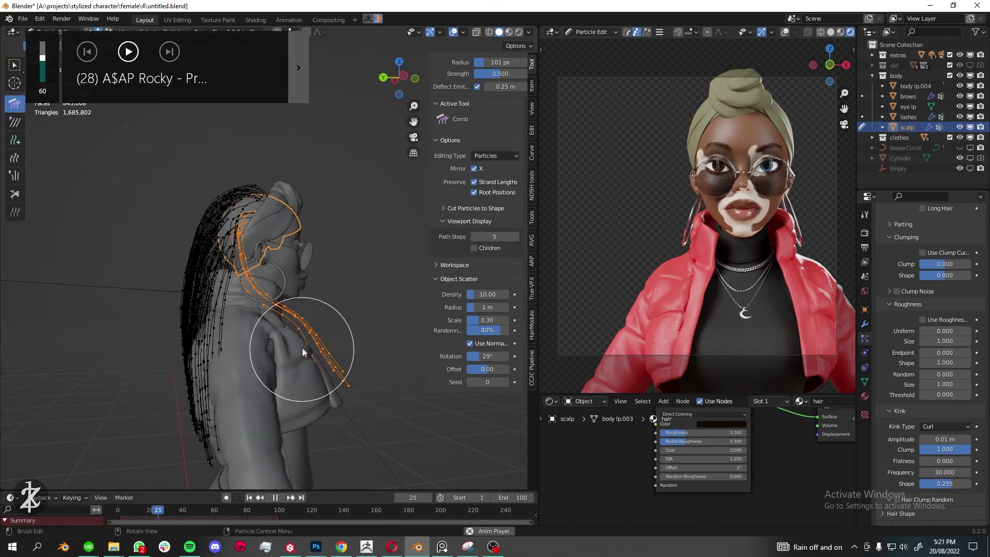
mouse_move(298, 331)
middle_down()
mouse_move(365, 420)
mouse_move(299, 287)
mouse_move(313, 327)
middle_up()
click(51, 32)
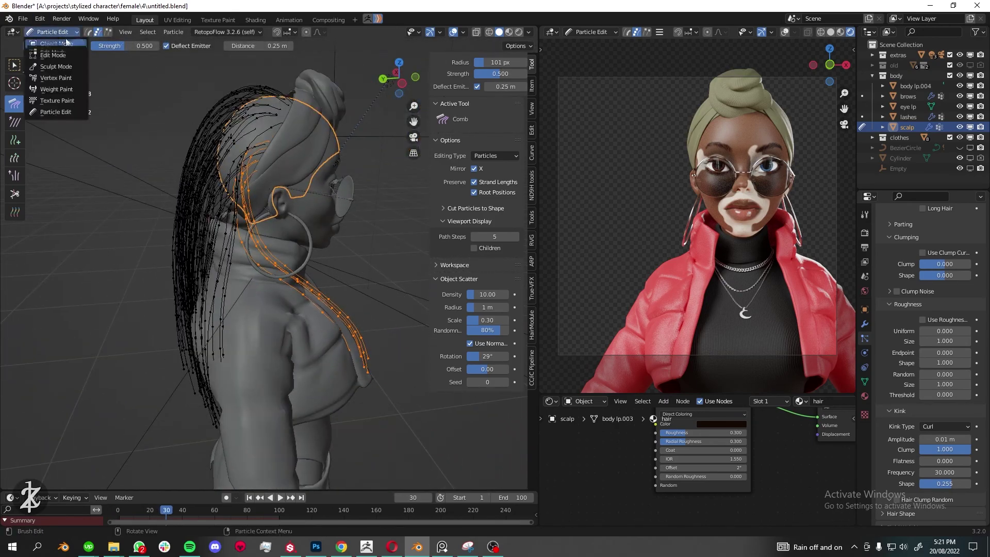
drag(539, 206, 504, 206)
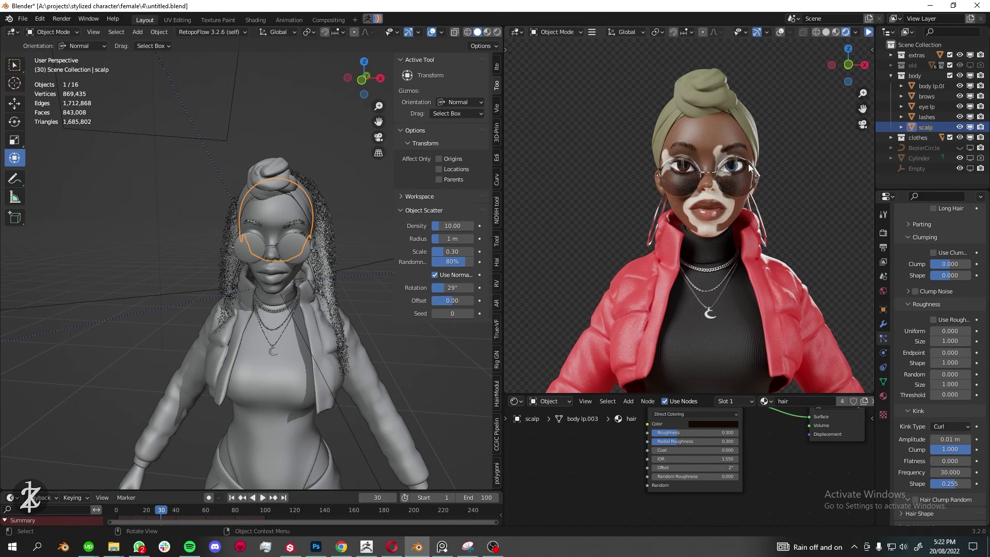
Set hair Melanin to 0.677, Melanin Redness to 0.864, and a dark brown Tint
click(869, 33)
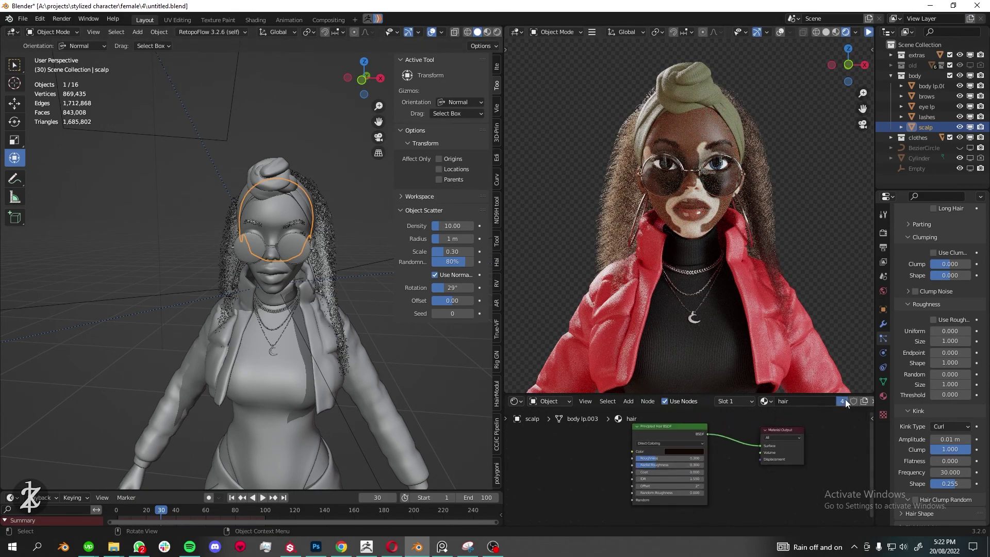
scroll(679, 459, up, 2)
mouse_move(670, 457)
mouse_down()
mouse_move(654, 457)
mouse_move(701, 471)
mouse_move(688, 457)
mouse_up()
click(701, 485)
click(717, 346)
drag(700, 471, 714, 470)
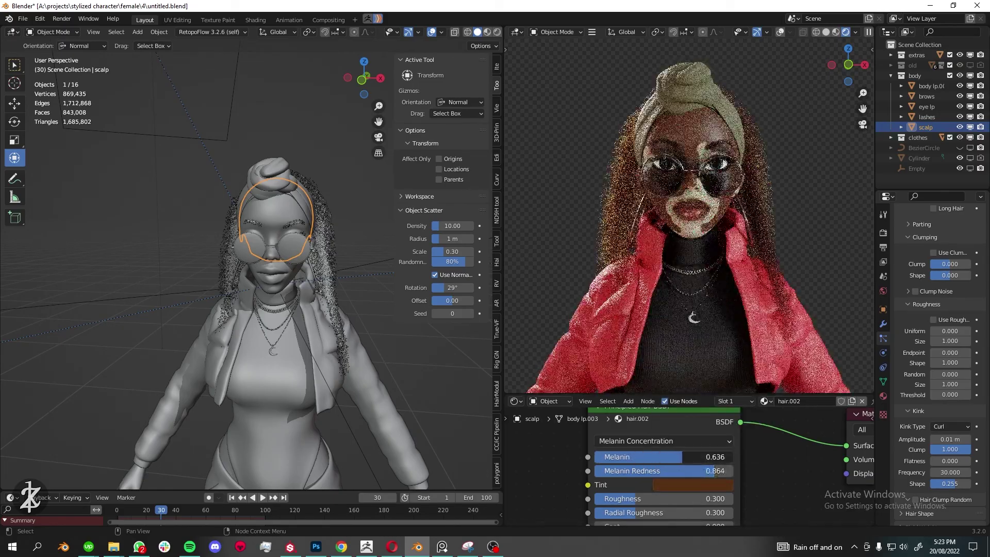
Check the hair strands from the back of the head, then return to Object Mode
key(ctrl+Tab)
mouse_move(225, 185)
middle_down()
mouse_move(147, 260)
mouse_move(210, 171)
mouse_move(275, 209)
mouse_move(240, 203)
mouse_move(182, 154)
mouse_move(268, 162)
mouse_move(221, 259)
mouse_move(119, 338)
mouse_move(225, 177)
mouse_move(168, 198)
middle_up()
key(ctrl+Tab)
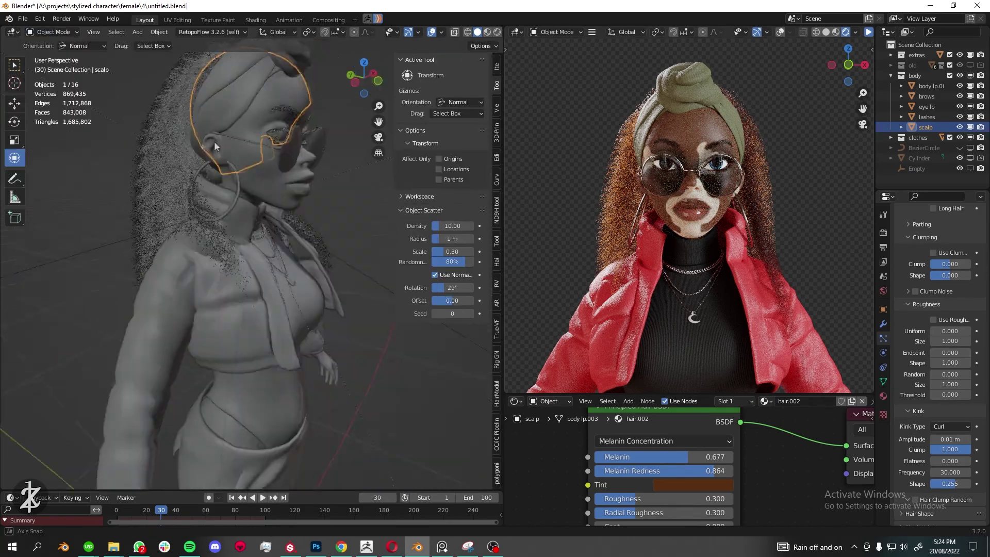
scroll(214, 141, up, 5)
drag(875, 309, 814, 309)
Set the hair's children display amount to 70
scroll(923, 309, up, 8)
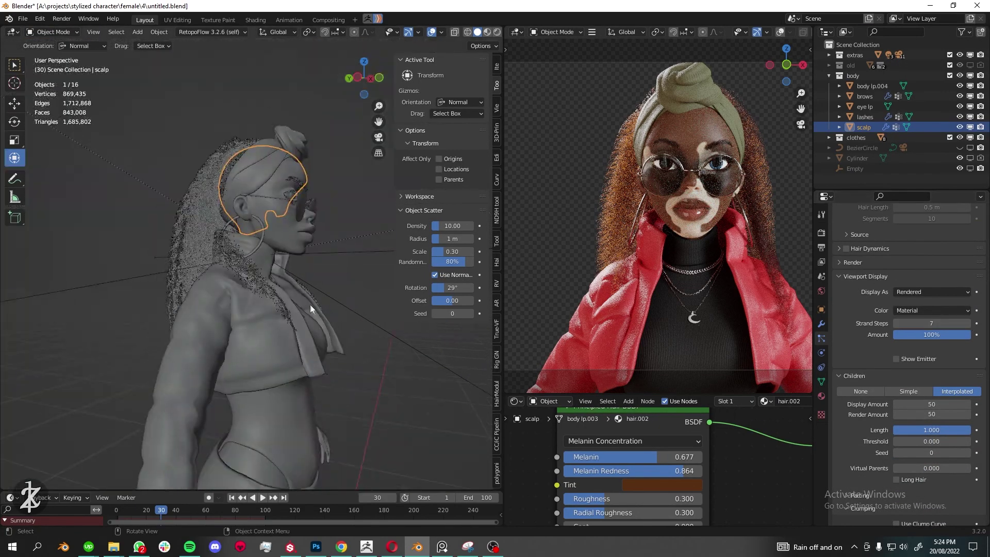
click(931, 321)
text(70)
key(Return)
Enter Particle Edit on the hair with 10 keys for new strands and switch to combing
middle_drag(232, 258, 310, 247)
scroll(232, 232, up, 5)
key(ctrl+Tab)
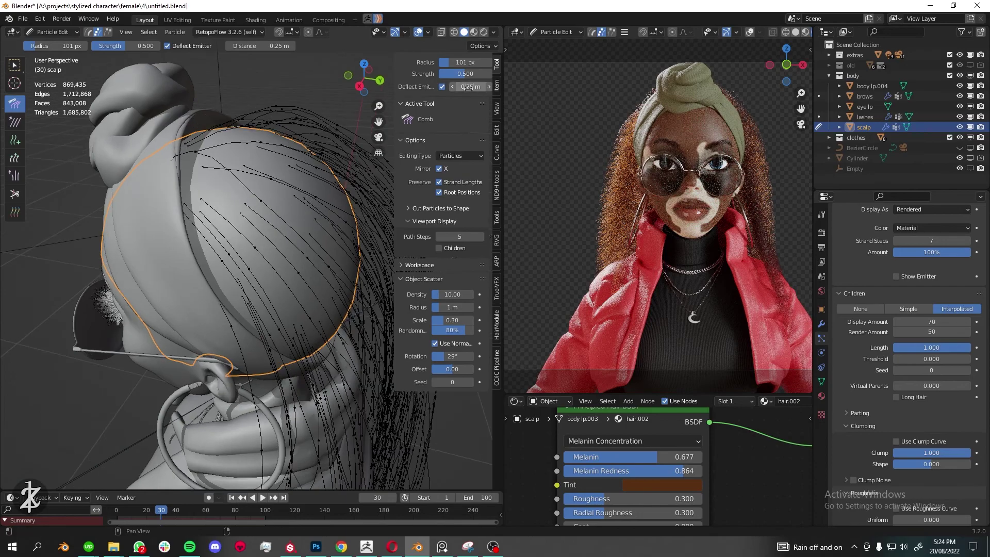
text(10)
key(Return)
mouse_move(206, 165)
middle_down()
mouse_move(188, 150)
mouse_move(187, 243)
mouse_move(181, 116)
mouse_move(204, 157)
mouse_move(298, 183)
mouse_move(291, 168)
mouse_move(259, 199)
mouse_move(171, 231)
mouse_move(254, 276)
mouse_move(241, 286)
middle_up()
key(a)
key(alt+a)
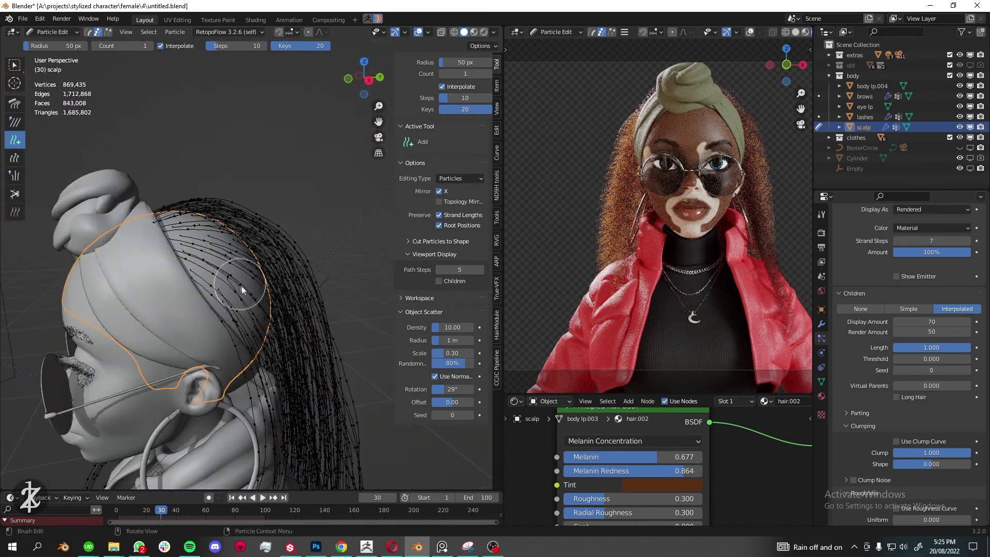
key(shift+space)
Check the whole body through the scene camera, then return to Object Mode
scroll(238, 243, down, 2)
scroll(238, 243, down, 3)
mouse_move(303, 327)
middle_down()
mouse_move(286, 258)
mouse_move(219, 169)
mouse_move(186, 189)
mouse_move(230, 323)
mouse_move(264, 285)
mouse_move(234, 314)
mouse_move(175, 285)
mouse_move(266, 276)
mouse_move(299, 289)
mouse_move(113, 178)
mouse_move(184, 110)
middle_up()
key(KP_0)
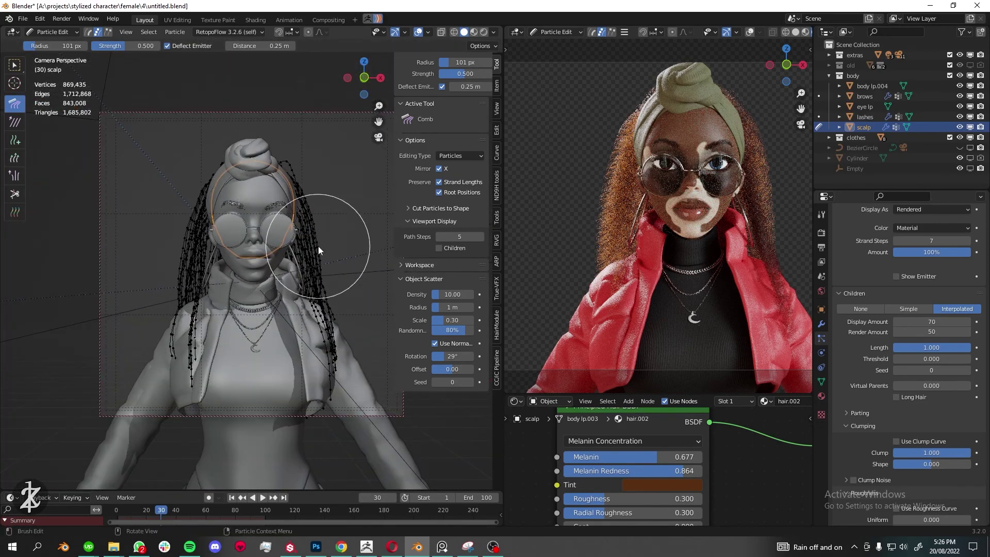
mouse_move(369, 91)
middle_down()
mouse_move(170, 221)
mouse_move(239, 239)
mouse_move(250, 226)
mouse_move(208, 268)
mouse_move(289, 237)
middle_up()
key(Tab)
scroll(907, 335, down, 10)
scroll(207, 269, up, 4)
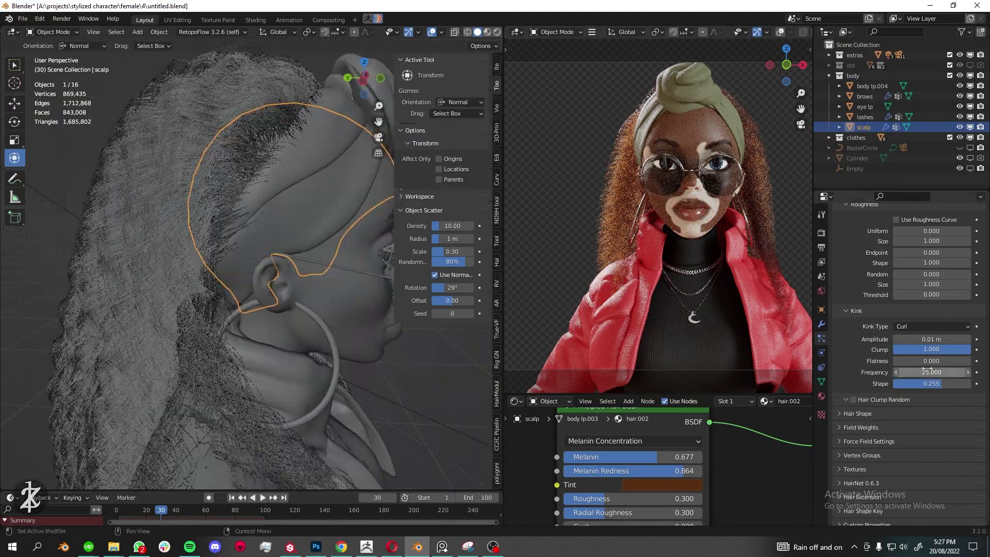
Set the hair Kink Frequency to 30 and kink Shape to 0.202
mouse_move(932, 372)
mouse_down()
mouse_move(907, 371)
mouse_move(913, 384)
mouse_move(936, 383)
mouse_up()
mouse_move(248, 232)
middle_down()
mouse_move(221, 216)
mouse_move(211, 232)
mouse_move(220, 242)
mouse_move(227, 232)
middle_up()
scroll(908, 335, up, 5)
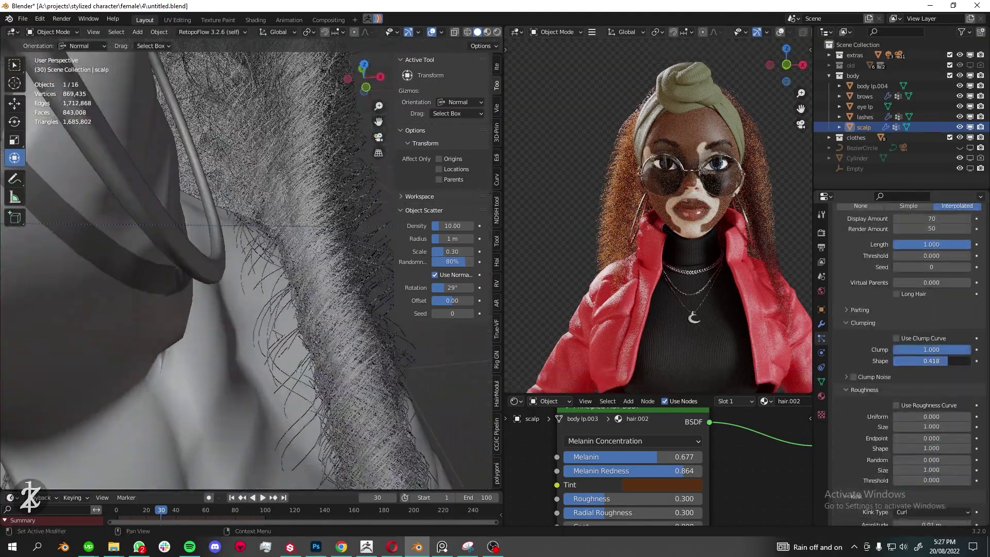
scroll(227, 232, down, 3)
Set the hair root diameter to 0.03 m and keep Melanin Concentration colouring
key(ctrl+Tab)
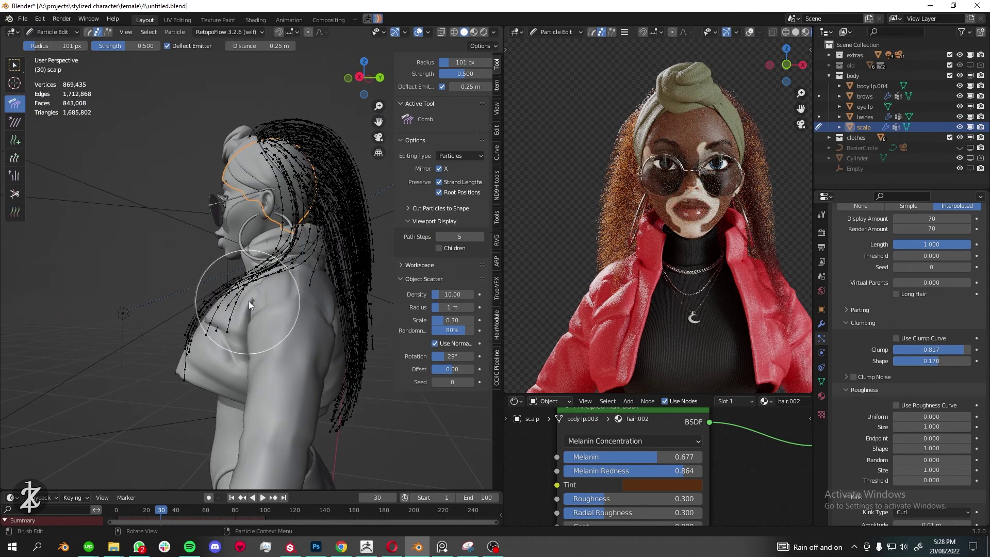
mouse_move(257, 219)
middle_down()
mouse_move(277, 210)
mouse_move(88, 330)
middle_up()
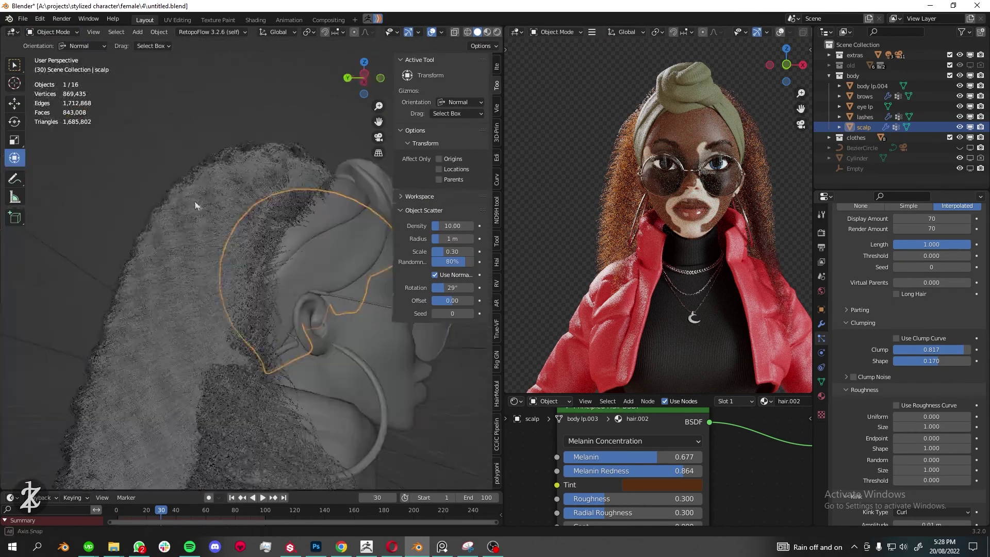
text(.03)
key(Return)
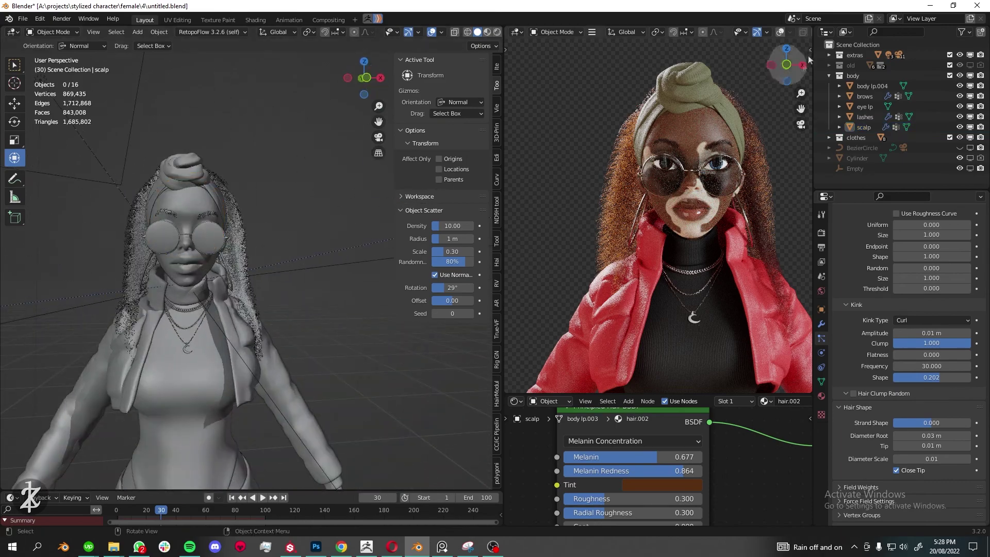
drag(504, 201, 453, 201)
scroll(706, 320, up, 2)
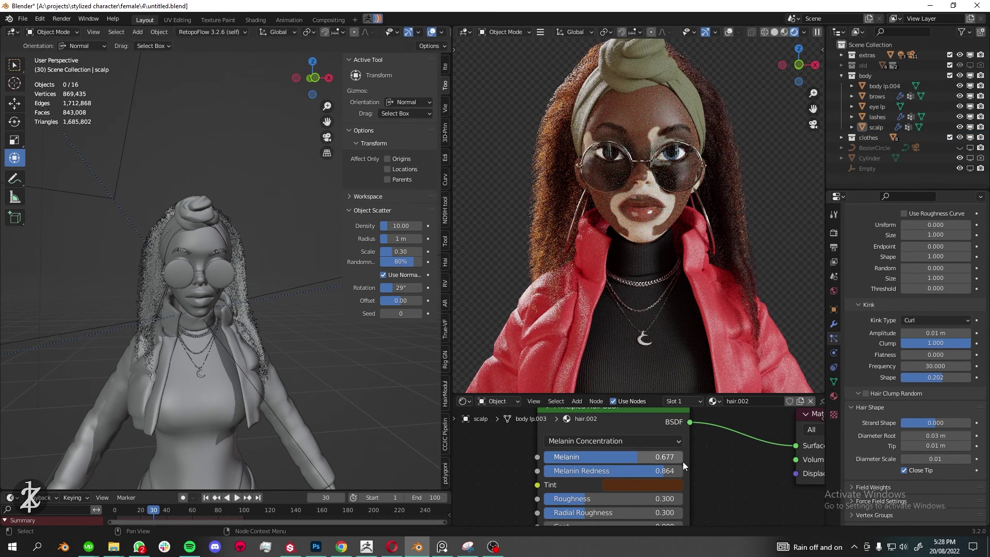
click(613, 469)
Select the TriLamp-Key light from above and reposition it around the character
mouse_move(227, 330)
middle_down()
mouse_move(230, 365)
mouse_move(170, 217)
mouse_move(159, 261)
middle_up()
click(166, 209)
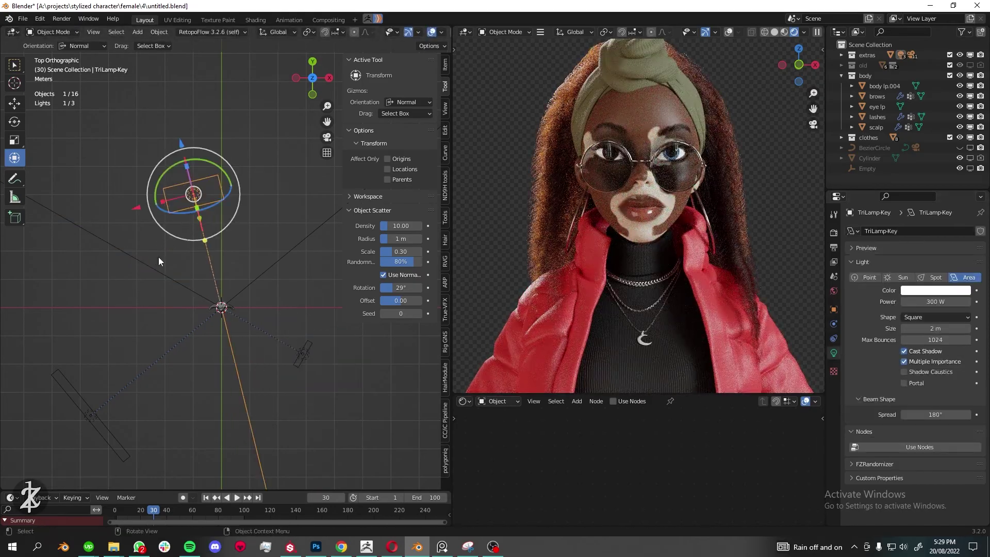
drag(228, 196, 348, 400)
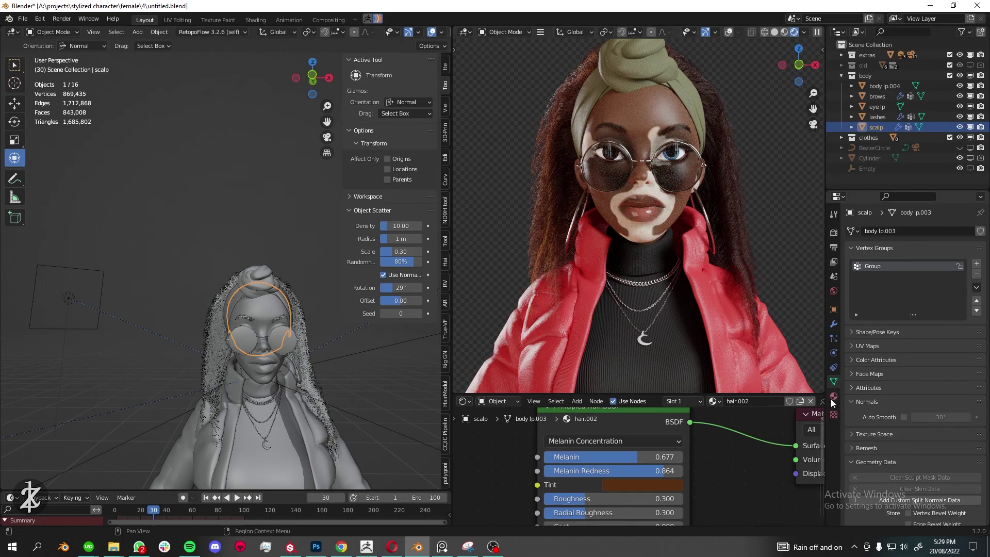
Comb the hair strands in Particle Edit from a side view, then return to Object Mode
click(834, 338)
scroll(928, 335, down, 5)
mouse_move(222, 288)
middle_down()
mouse_move(389, 300)
mouse_move(166, 243)
middle_up()
key(ctrl+Tab)
mouse_move(219, 318)
middle_down()
mouse_move(239, 364)
mouse_move(365, 124)
mouse_move(231, 218)
mouse_move(273, 330)
mouse_move(237, 316)
mouse_move(188, 170)
middle_up()
scroll(274, 330, up, 5)
scroll(97, 278, down, 5)
scroll(189, 261, down, 4)
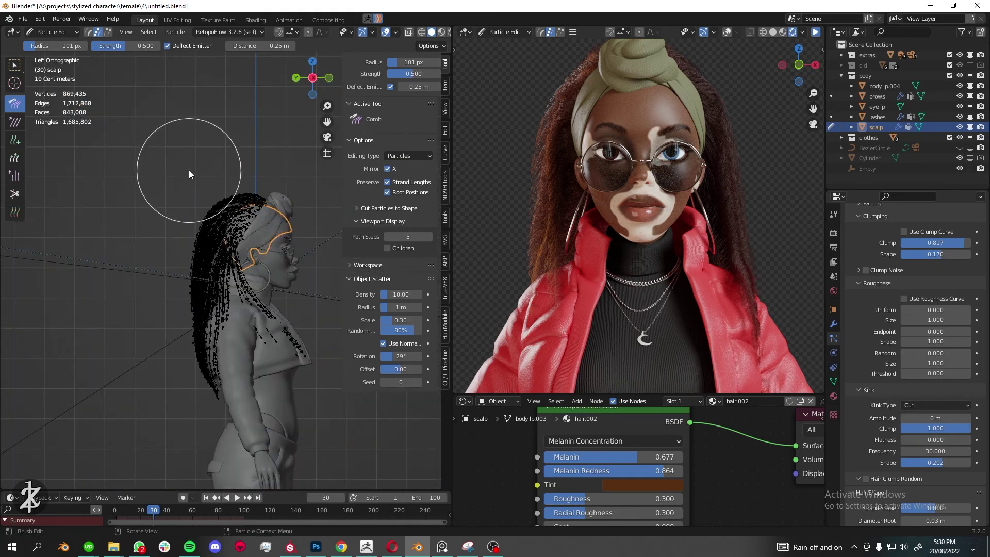
scroll(206, 150, up, 4)
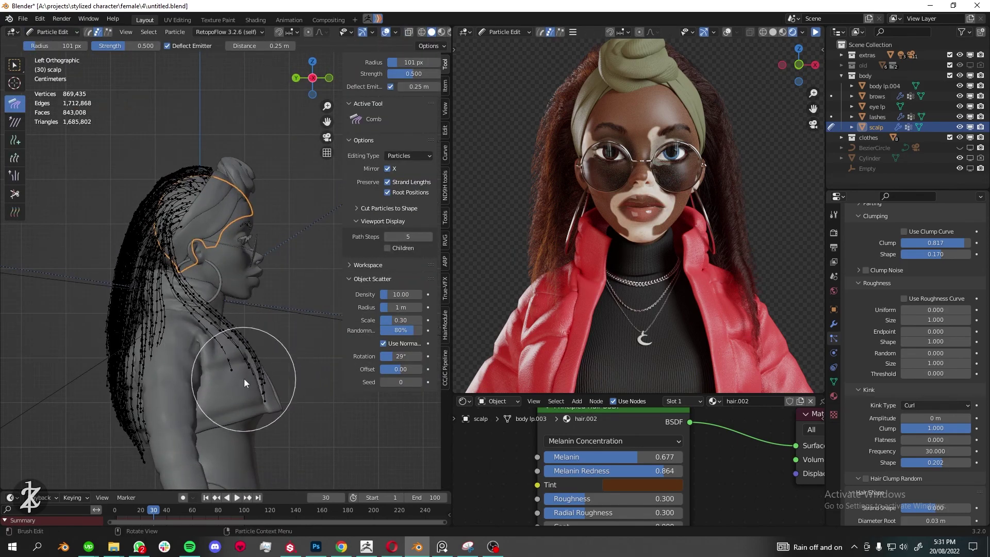
click(52, 32)
click(46, 51)
middle_drag(217, 258, 248, 247)
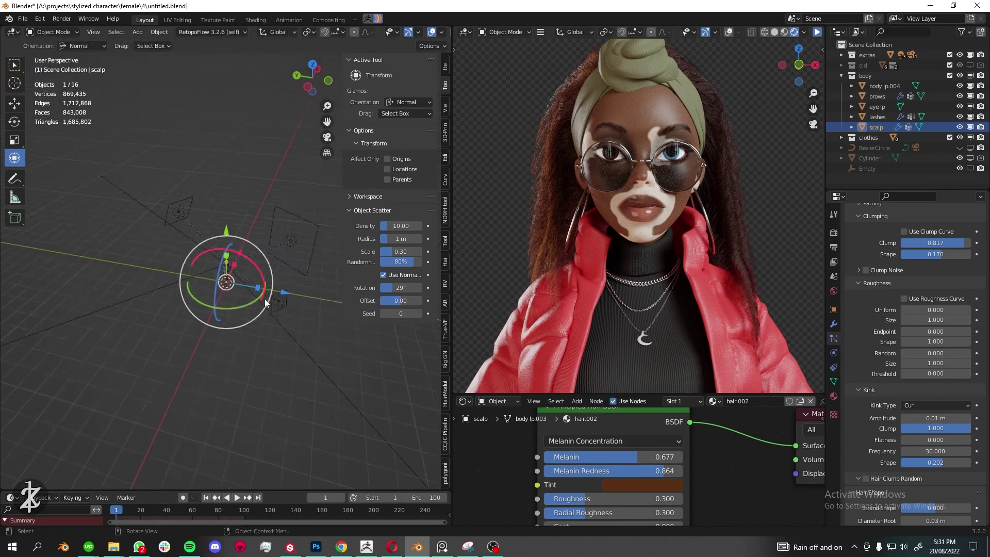
Select TriLamp-Fill, frame it, and check the front view with overlays shown
click(265, 325)
key(KP_Decimal)
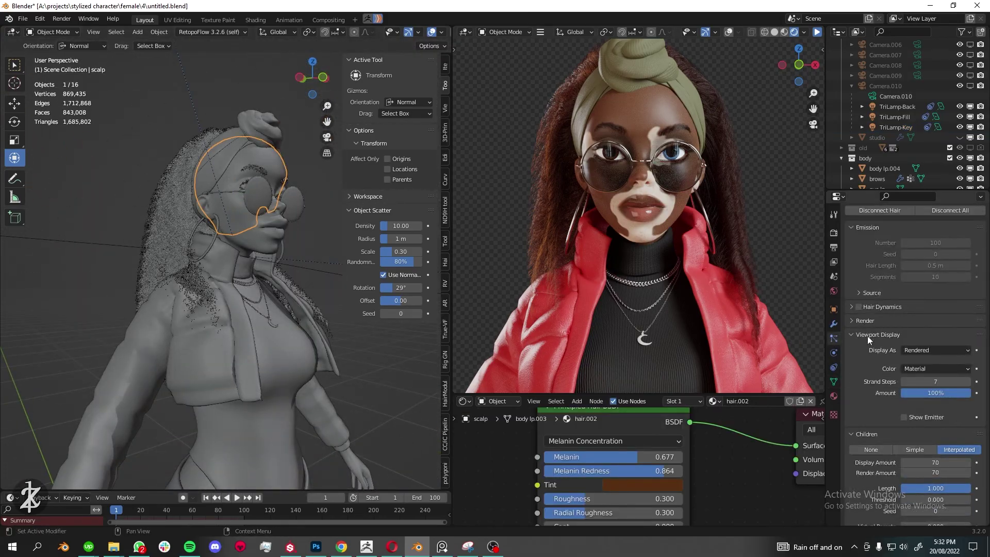
scroll(867, 336, down, 6)
mouse_move(155, 257)
middle_down()
mouse_move(175, 247)
mouse_move(437, 292)
middle_up()
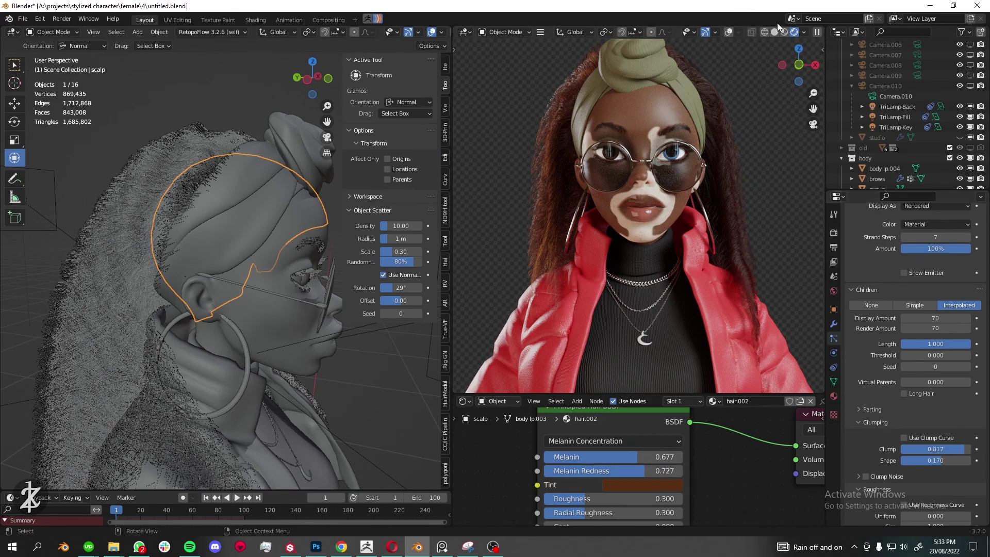
click(729, 32)
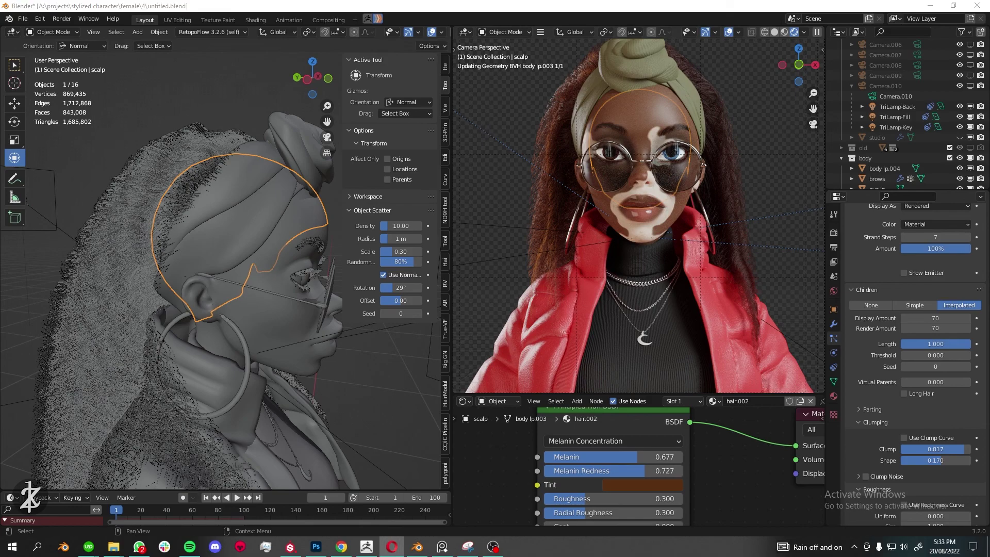
middle_drag(227, 222, 271, 302)
Save the blend file and hide the preview overlays
key(ctrl+s)
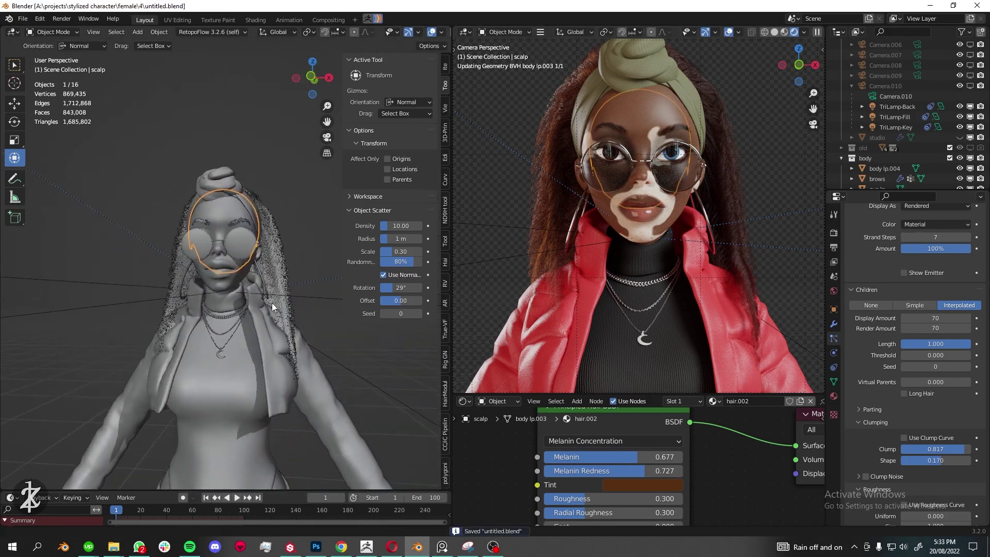
scroll(969, 251, up, 10)
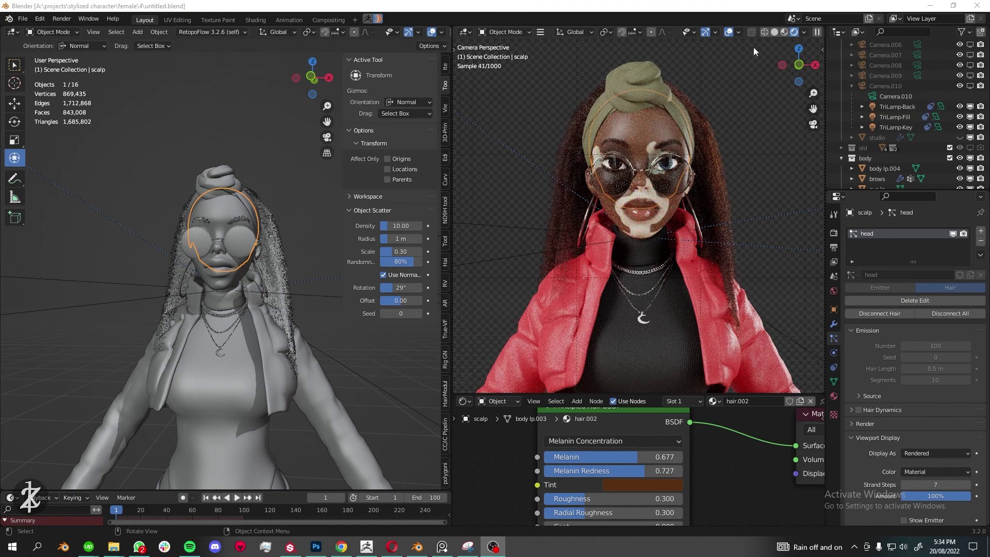
click(728, 32)
scroll(222, 222, up, 4)
scroll(221, 222, up, 2)
Pause the rendered preview and set the hair's curl Kink Amplitude to 0.05
click(817, 32)
scroll(883, 292, down, 10)
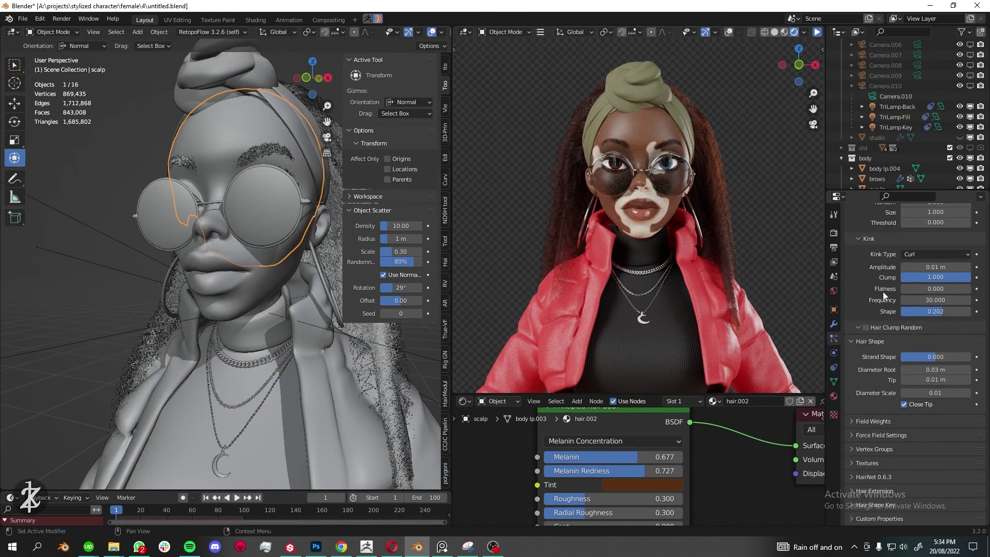
text(0.05)
key(Return)
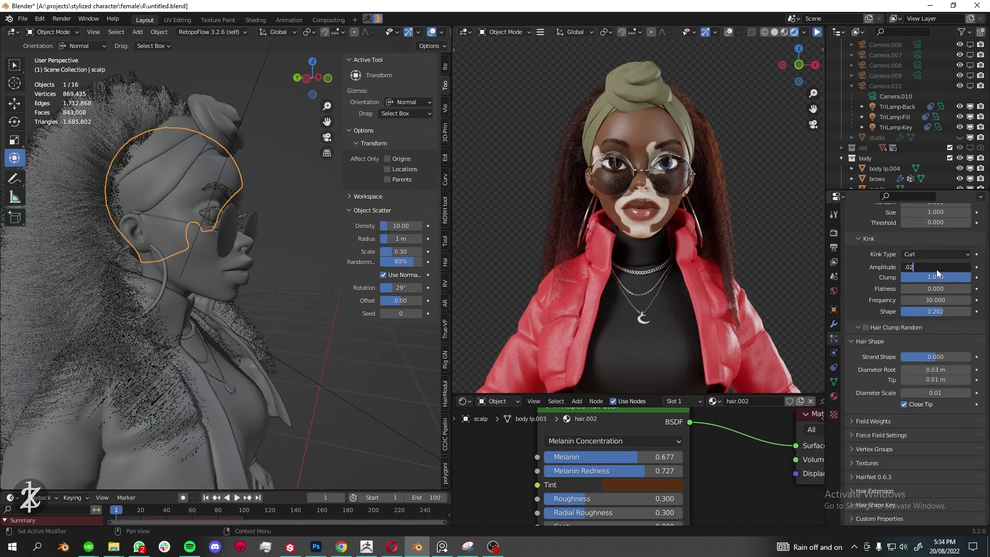
key(Return)
scroll(953, 259, up, 10)
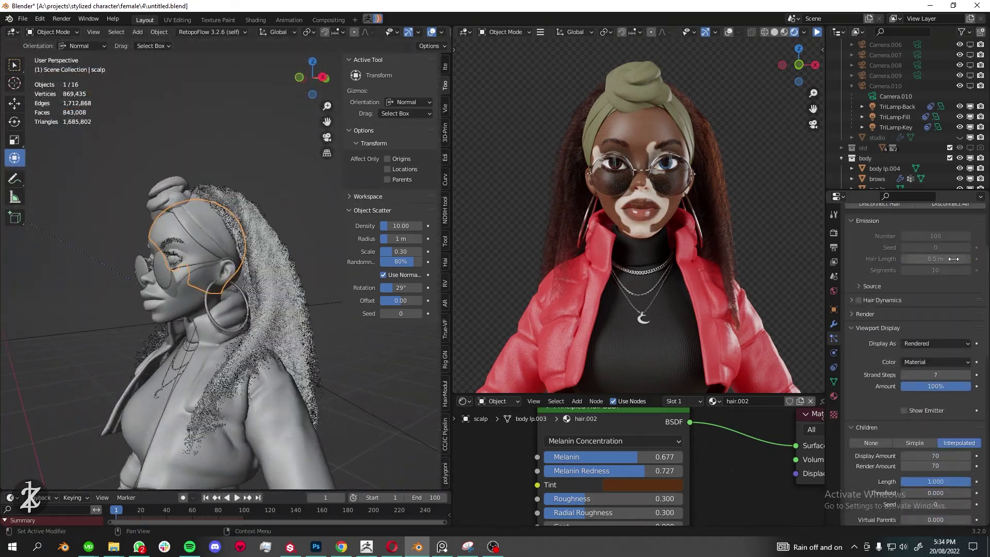
scroll(953, 259, down, 5)
Turn off child hairs and set the second hair system's length to 0.1 m
drag(935, 257, 913, 256)
click(871, 324)
text(0)
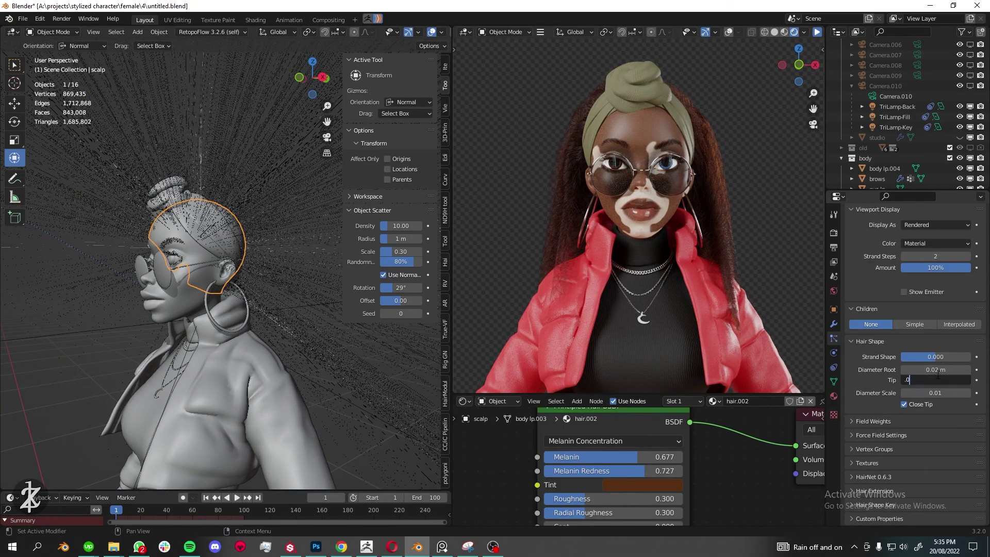
key(Return)
scroll(936, 373, up, 10)
double_click(935, 369)
text(1)
key(Return)
scroll(939, 375, down, 6)
scroll(928, 377, down, 2)
Assign a density vertex group and collapse the emission settings
click(923, 366)
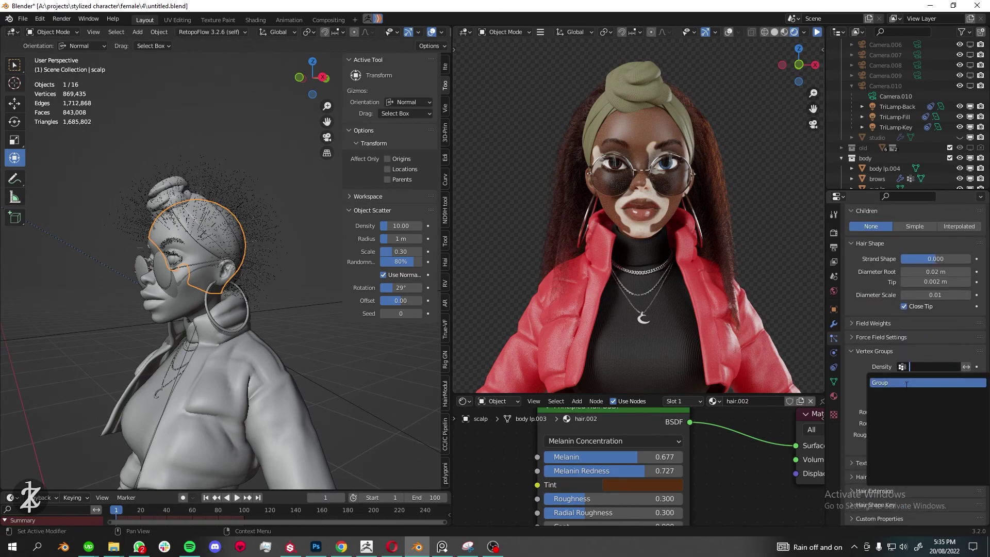
scroll(920, 446, up, 10)
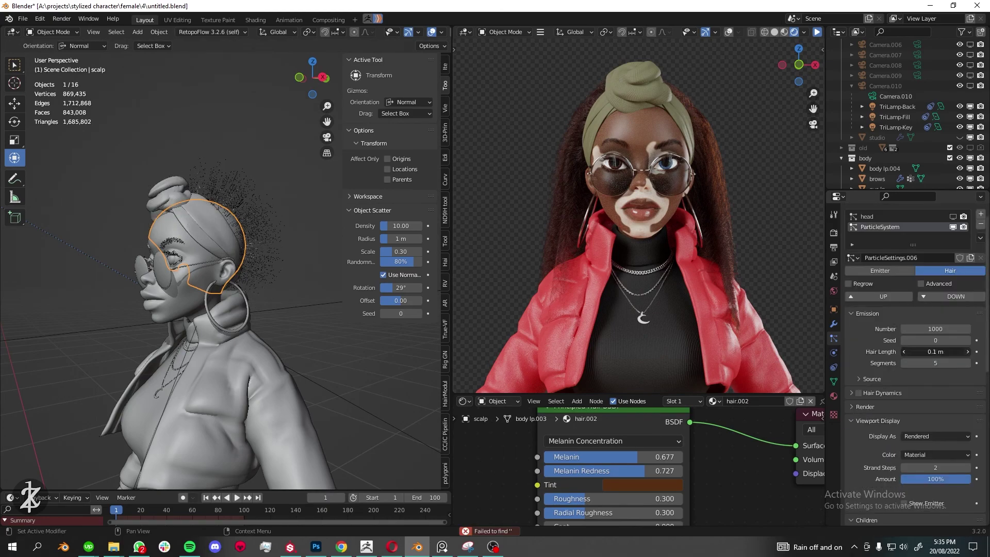
middle_drag(384, 275, 288, 278)
click(867, 313)
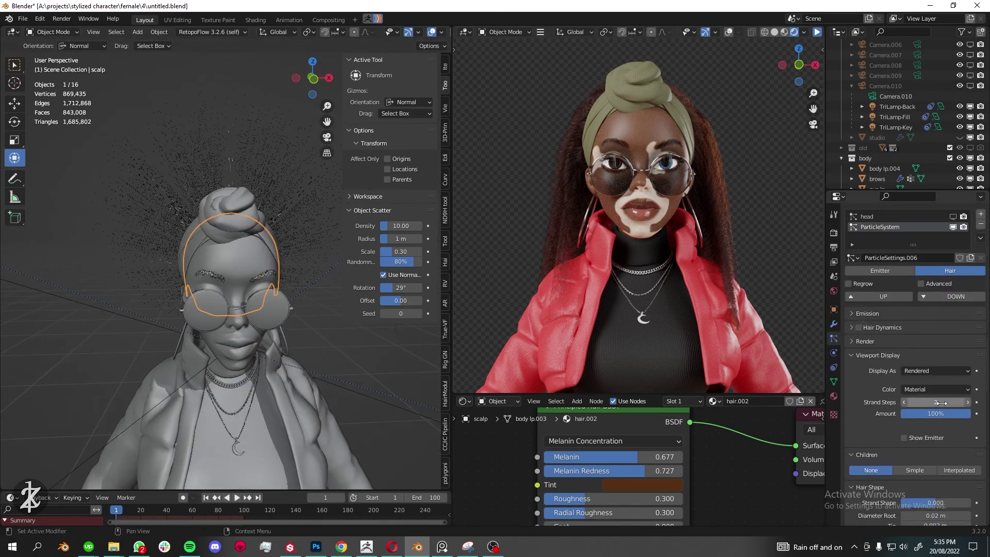
scroll(952, 414, down, 8)
Enable Interpolated children with Curl kink at 0.02 m amplitude
click(959, 220)
click(868, 363)
click(936, 378)
click(935, 389)
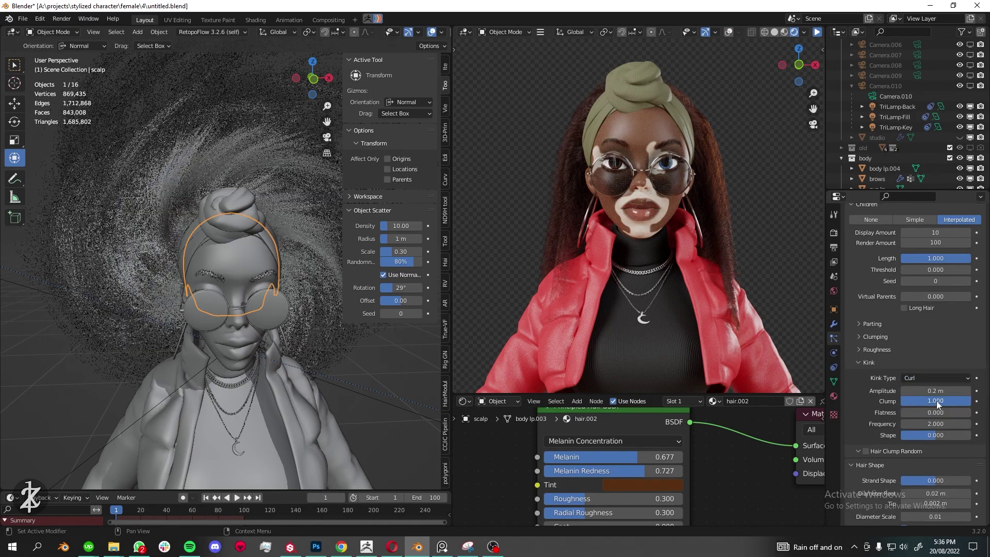
double_click(939, 391)
text(0)
key(Return)
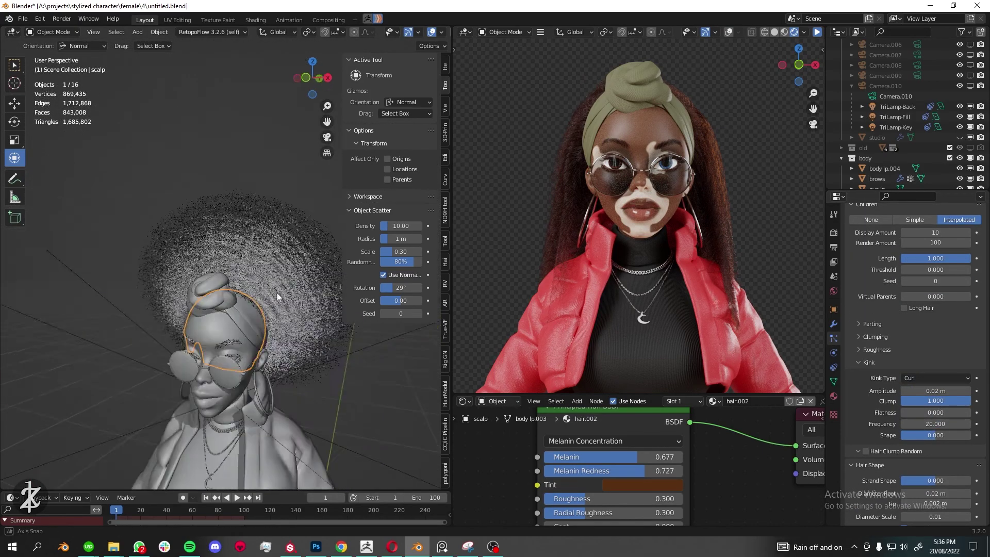
scroll(927, 316, up, 10)
Shorten the hair length to 0.05 and nudge the random roughness up
double_click(934, 369)
text(0.05)
key(Return)
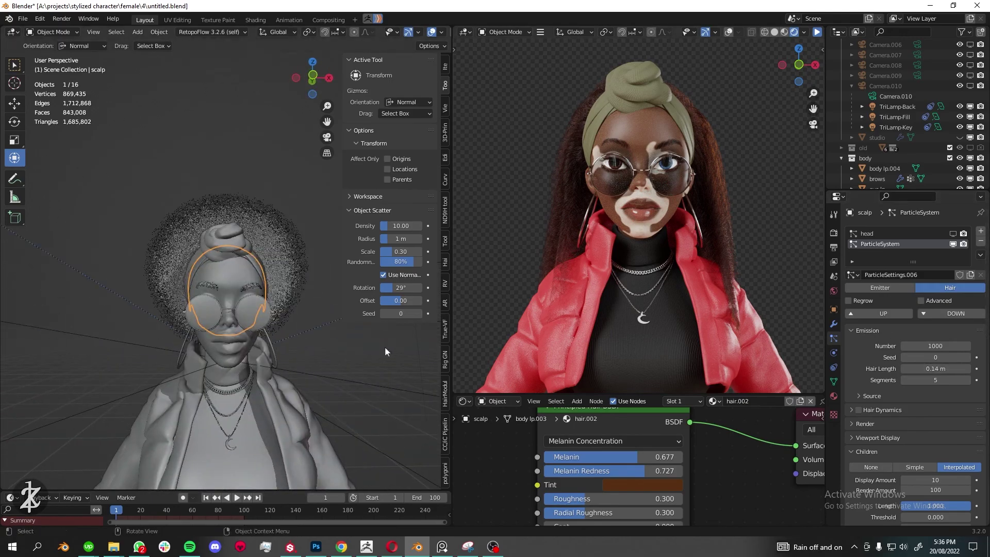
scroll(920, 394, down, 6)
scroll(920, 394, down, 6)
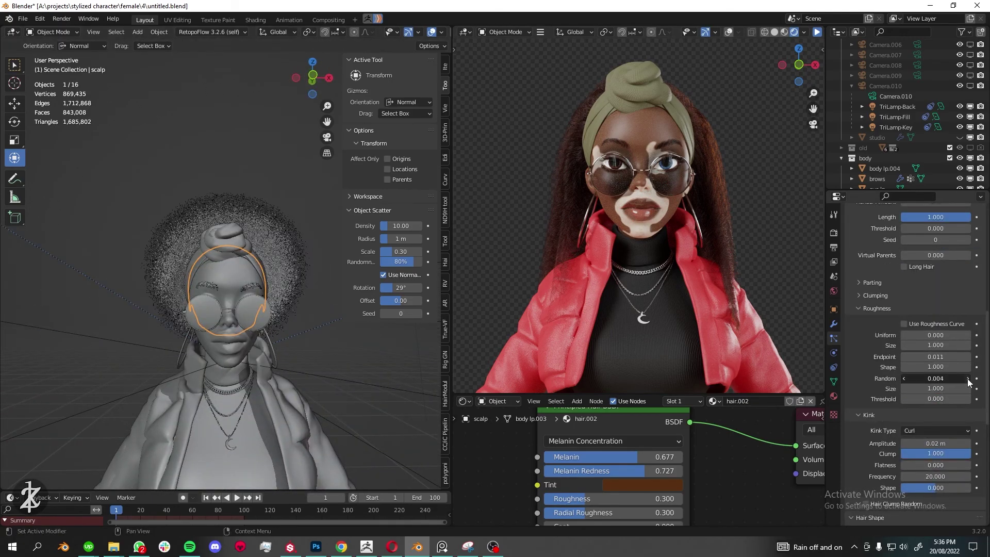
click(969, 380)
middle_drag(232, 310, 129, 299)
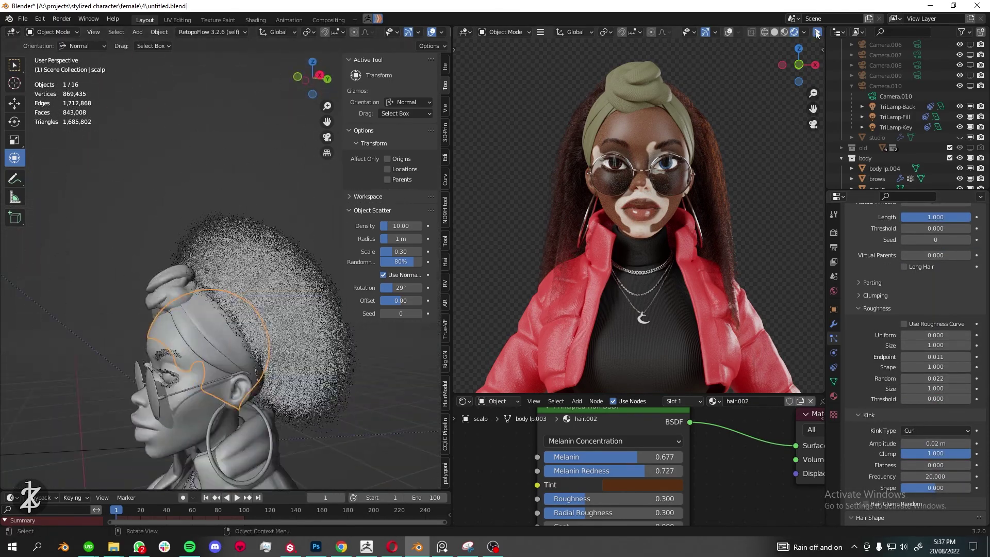
Reduce the hair to 100 parent strands and view the head from above
scroll(892, 279, up, 8)
scroll(904, 309, up, 3)
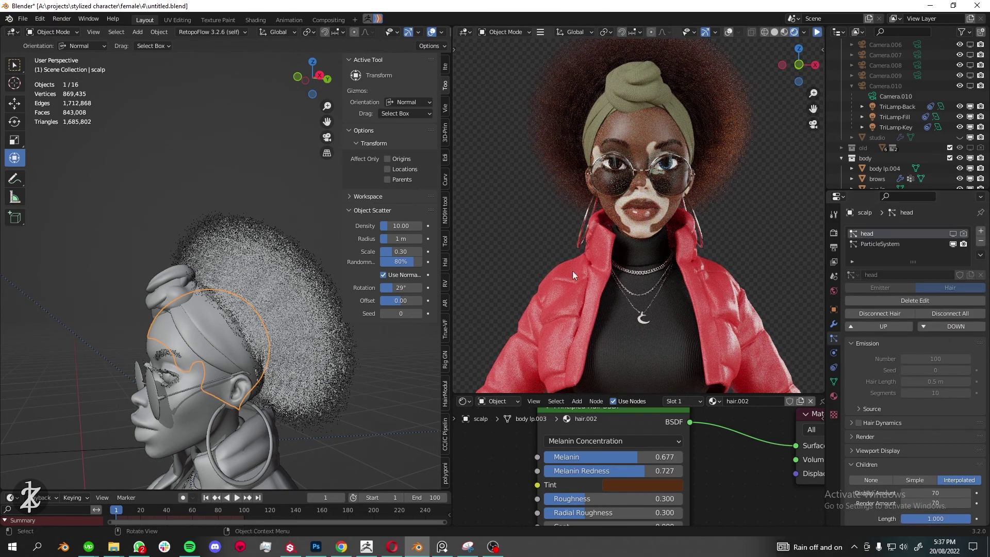
text(100)
key(Return)
scroll(918, 310, down, 2)
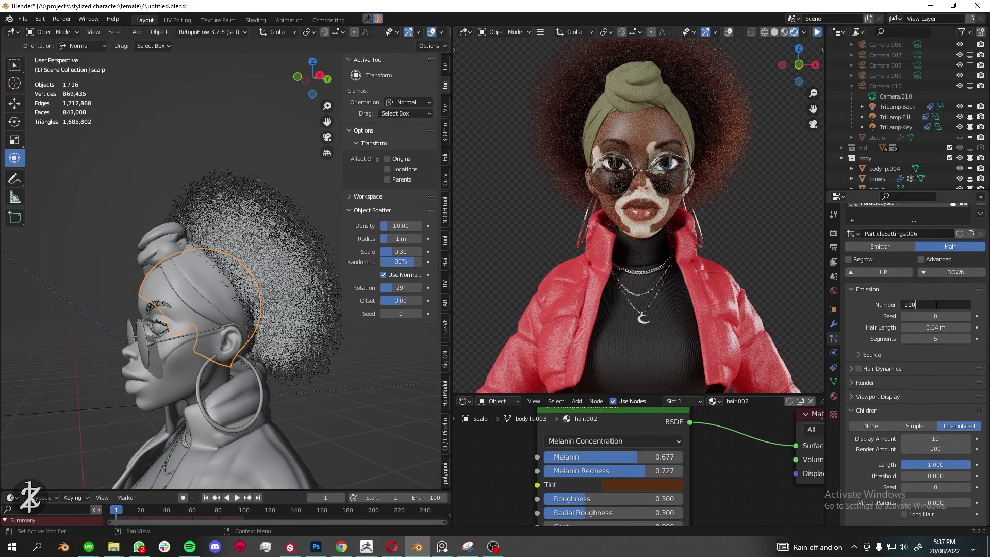
mouse_move(232, 335)
middle_down()
mouse_move(174, 276)
mouse_move(147, 160)
mouse_move(174, 165)
mouse_move(193, 247)
mouse_move(135, 334)
mouse_move(178, 324)
mouse_move(190, 303)
mouse_move(257, 323)
mouse_move(153, 311)
mouse_move(215, 239)
mouse_move(181, 277)
mouse_move(166, 180)
mouse_move(150, 265)
mouse_move(95, 209)
middle_up()
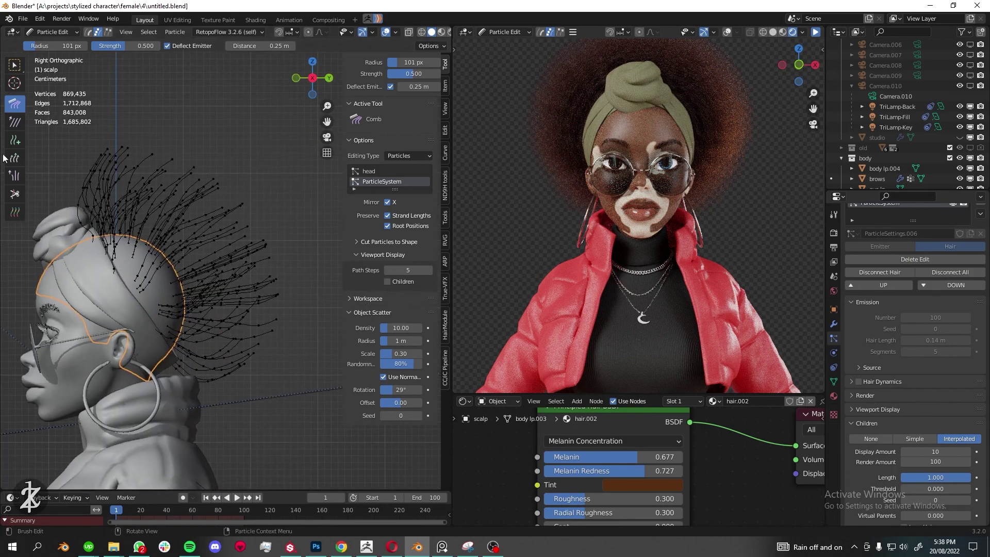
Orbit around the head to check the combed guides, then return to Object Mode
mouse_move(258, 342)
middle_down()
mouse_move(101, 249)
mouse_move(206, 269)
middle_up()
scroll(206, 268, down, 2)
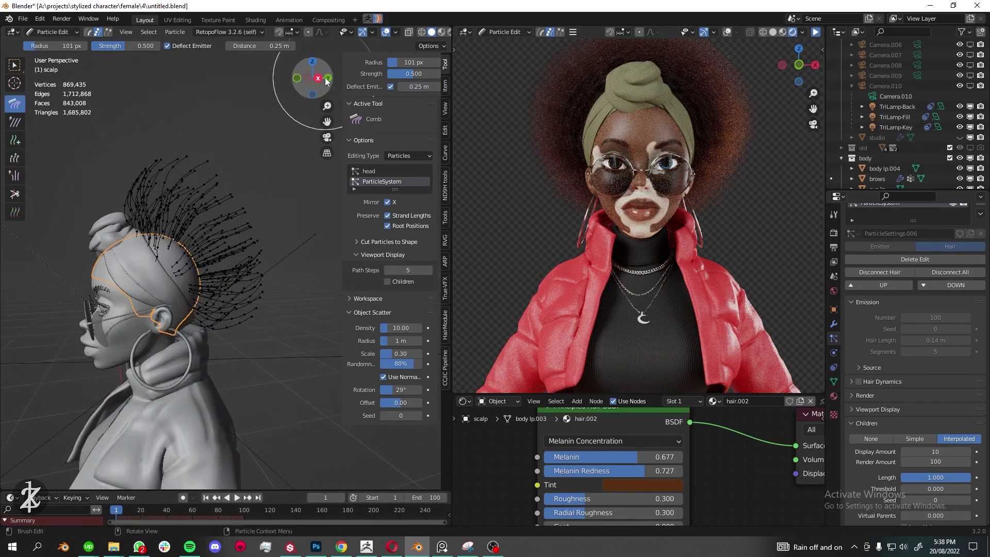
mouse_move(297, 212)
middle_down()
mouse_move(164, 243)
mouse_move(101, 302)
mouse_move(1, 80)
middle_up()
key(c)
key(c)
middle_drag(305, 78, 82, 246)
scroll(81, 246, down, 1)
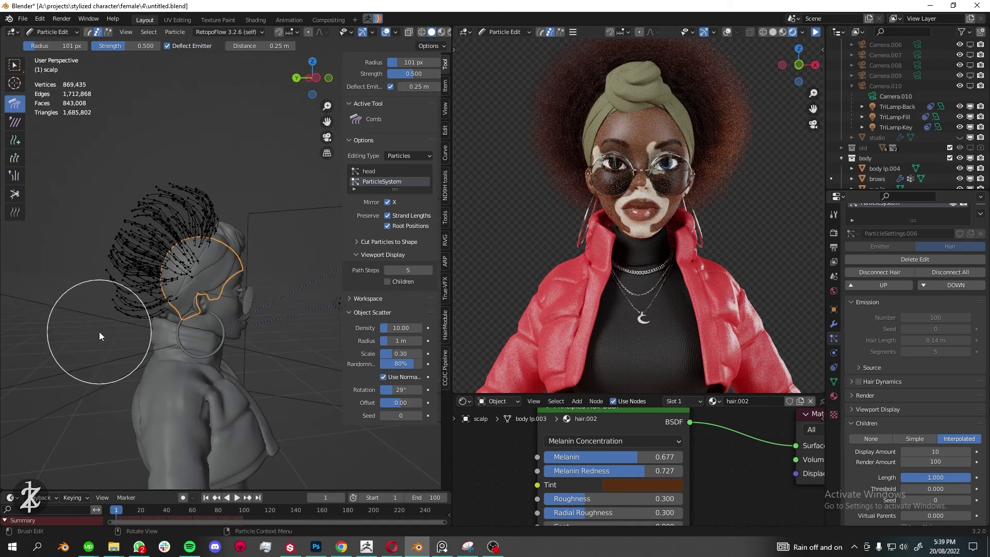
mouse_move(100, 336)
middle_down()
mouse_move(175, 286)
mouse_move(180, 216)
mouse_move(164, 299)
mouse_move(209, 313)
mouse_move(213, 333)
mouse_move(279, 342)
mouse_move(273, 280)
mouse_move(193, 258)
mouse_move(323, 290)
mouse_move(109, 281)
mouse_move(294, 335)
mouse_move(258, 320)
middle_up()
key(Tab)
scroll(253, 314, up, 3)
Set the hair Clump amount to 0
scroll(242, 311, down, 2)
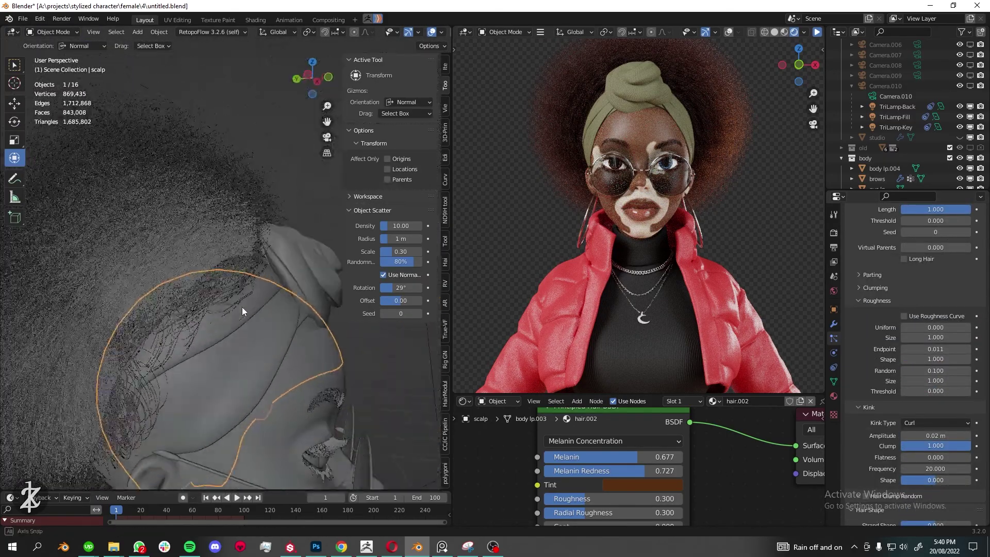
scroll(242, 311, down, 5)
middle_drag(264, 304, 183, 253)
scroll(913, 361, up, 4)
double_click(936, 400)
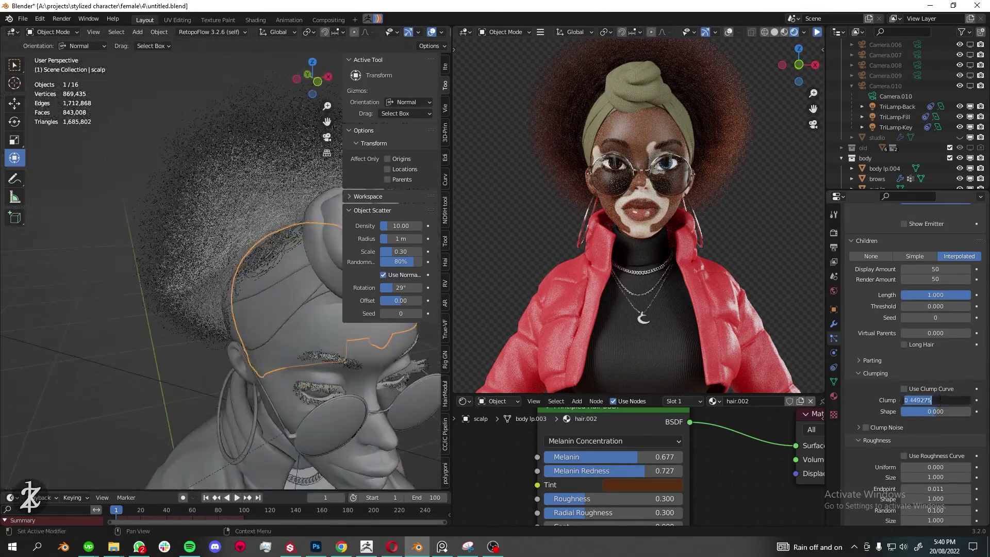
text(0)
key(Return)
Set the roughness Endpoint to 0 and clear the strand tip diameter
scroll(918, 360, down, 3)
middle_drag(248, 258, 258, 242)
click(817, 33)
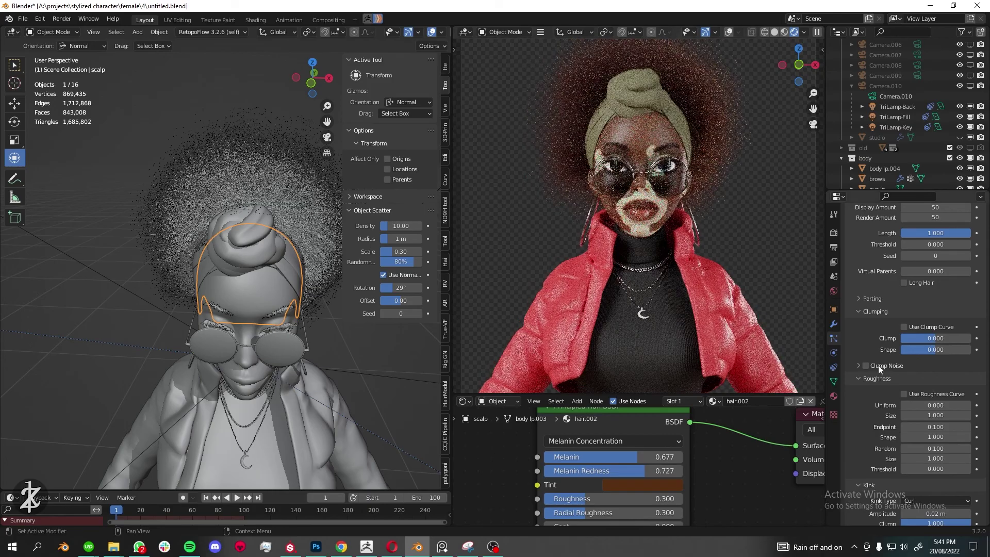
text(0)
key(Return)
scroll(937, 426, down, 10)
double_click(938, 420)
key(BackSpace)
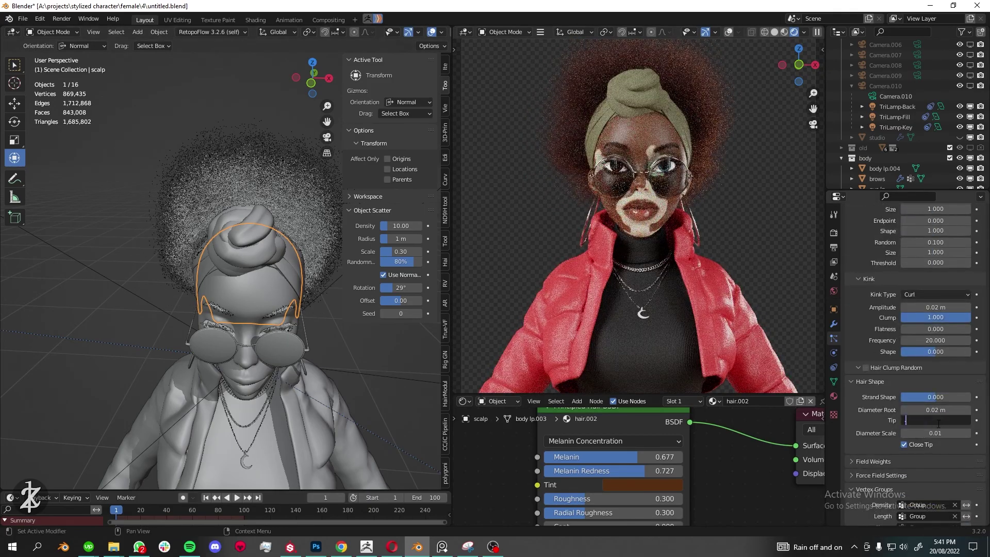
text(0.01 m)
Switch the Hair BSDF colouring method to Direct Coloring
click(614, 441)
click(611, 472)
scroll(194, 286, up, 3)
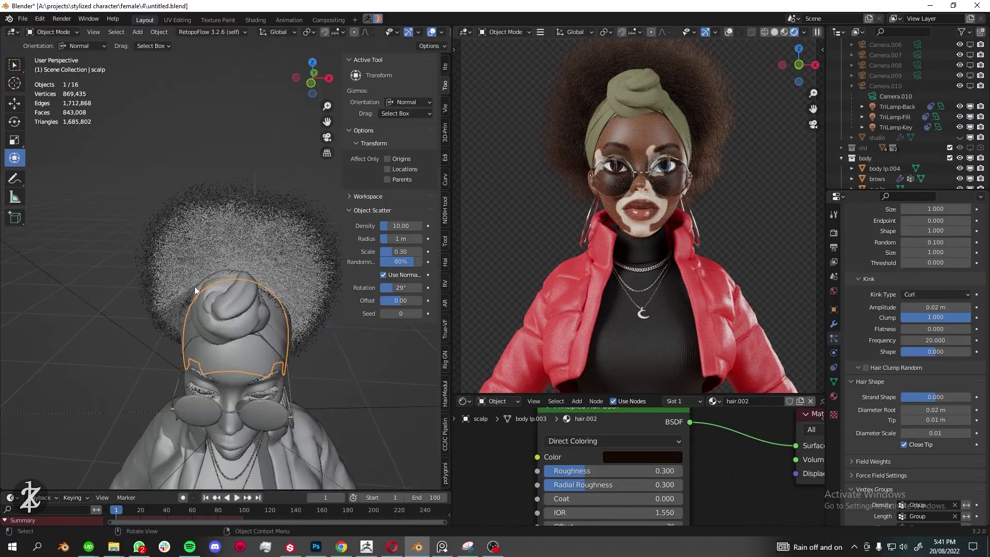
middle_drag(193, 286, 229, 321)
scroll(229, 321, down, 3)
scroll(253, 298, up, 1)
scroll(253, 299, up, 4)
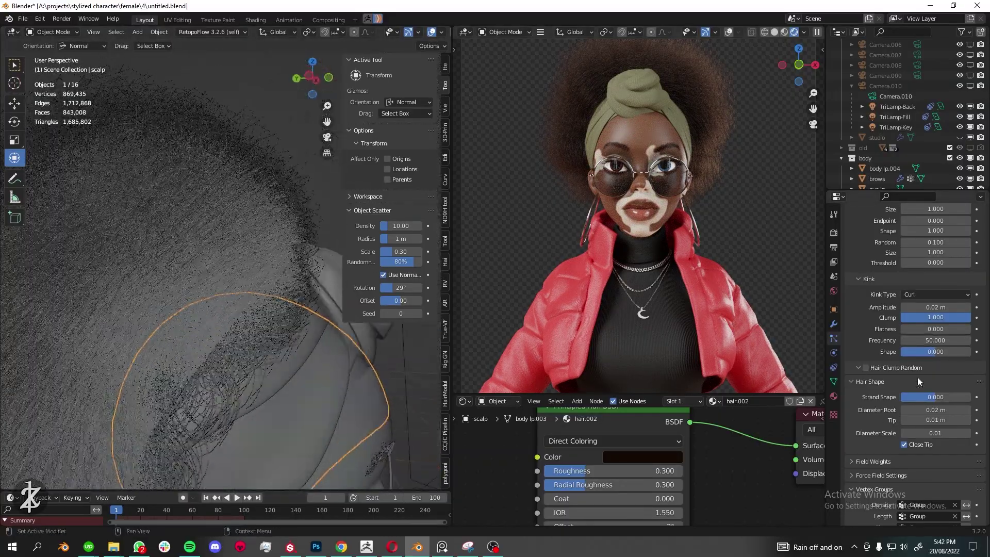
Set curl amplitude 0.01 m, roughness Endpoint 0.010 and Uniform roughness 0.100
drag(936, 307, 923, 307)
middle_drag(202, 341, 259, 327)
scroll(258, 327, down, 3)
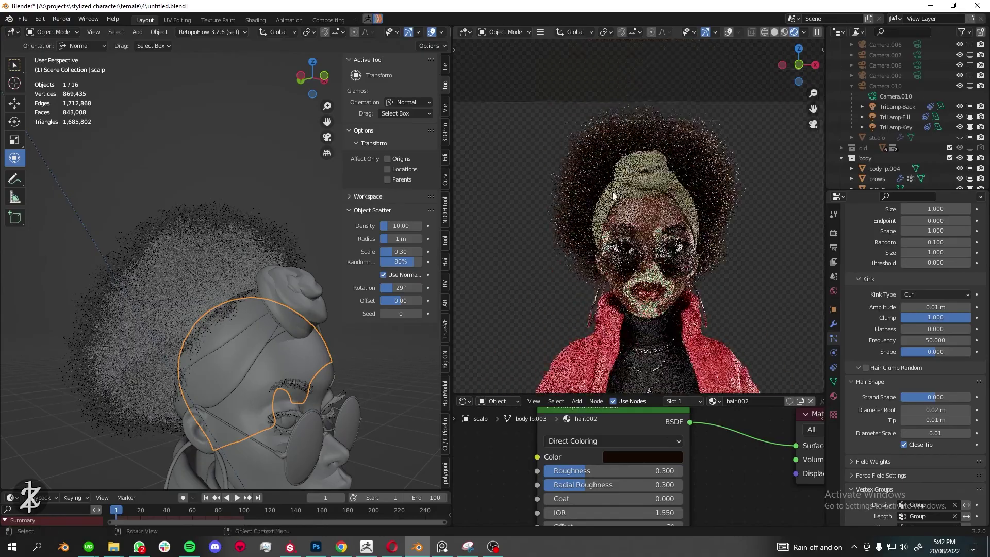
scroll(156, 327, up, 4)
scroll(935, 283, up, 2)
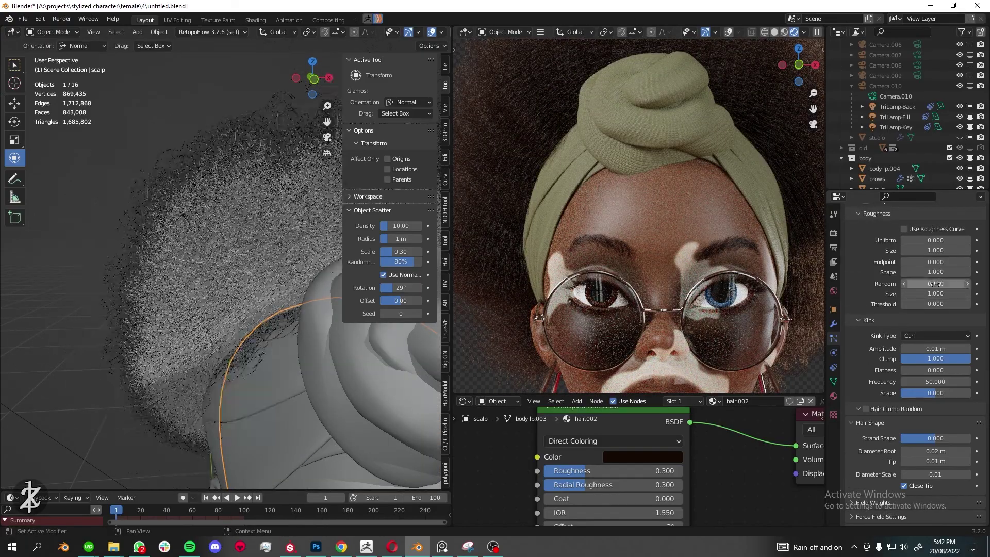
drag(936, 261, 983, 266)
drag(928, 240, 937, 238)
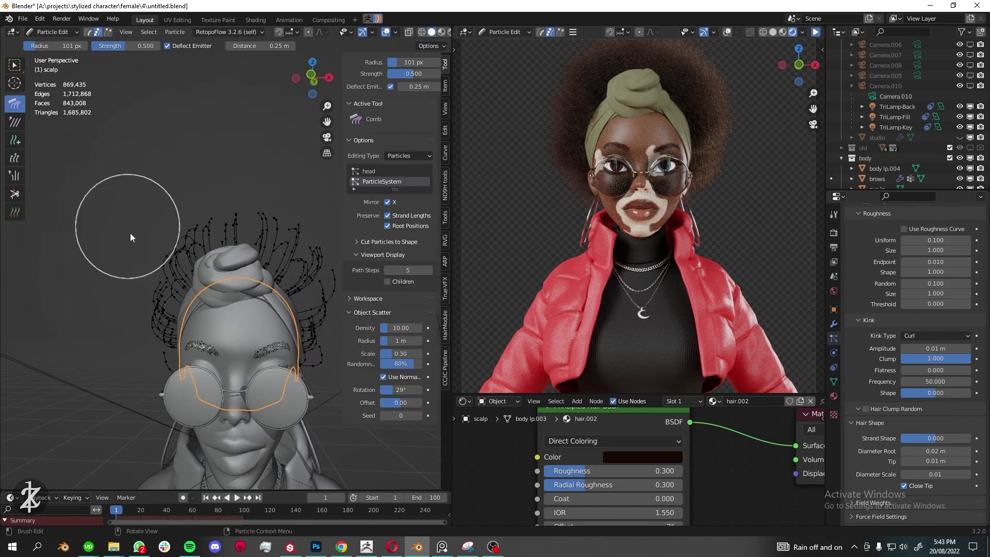
Inspect the hair guides from front and side, then add new guides with the Add brush
click(311, 73)
middle_drag(153, 78, 198, 287)
click(310, 67)
mouse_move(287, 283)
middle_down()
mouse_move(113, 222)
mouse_move(221, 244)
mouse_move(166, 276)
mouse_move(157, 231)
mouse_move(254, 154)
mouse_move(221, 166)
mouse_move(221, 320)
mouse_move(252, 326)
mouse_move(202, 320)
mouse_move(237, 304)
mouse_move(235, 314)
mouse_move(199, 293)
mouse_move(178, 270)
mouse_move(183, 284)
mouse_move(88, 369)
mouse_move(140, 308)
mouse_move(240, 280)
mouse_move(194, 263)
mouse_move(192, 327)
mouse_move(221, 331)
mouse_move(217, 286)
mouse_move(277, 338)
mouse_move(269, 265)
mouse_move(91, 266)
mouse_move(260, 291)
mouse_move(152, 373)
mouse_move(9, 122)
middle_up()
click(15, 139)
scroll(913, 319, up, 10)
Delete the unwanted guide strands, return to Comb, and leave Particle Edit
key(Delete)
key(shift+space)
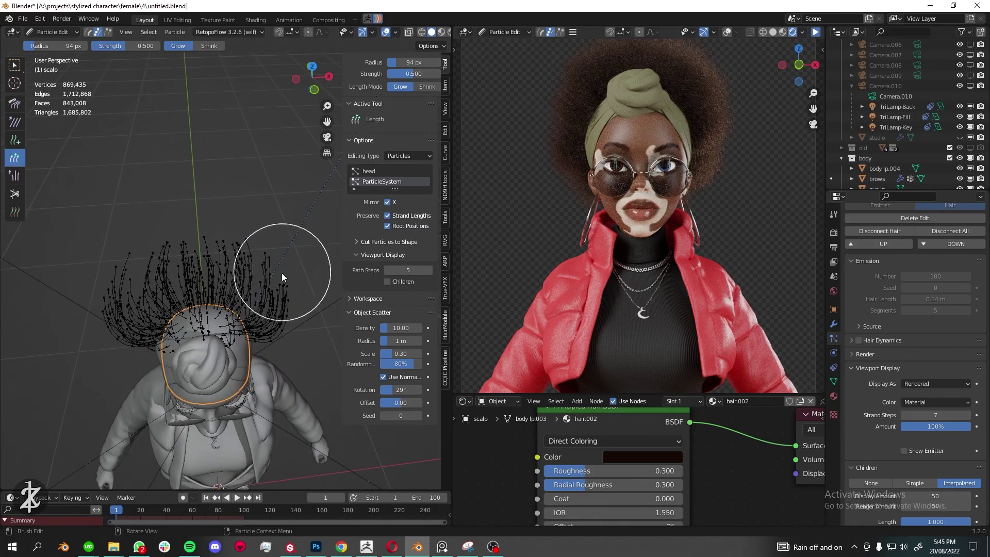
middle_drag(282, 277, 125, 202)
click(51, 32)
Switch the scalp through Particle Edit into Weight Paint to view its hair weights
click(51, 32)
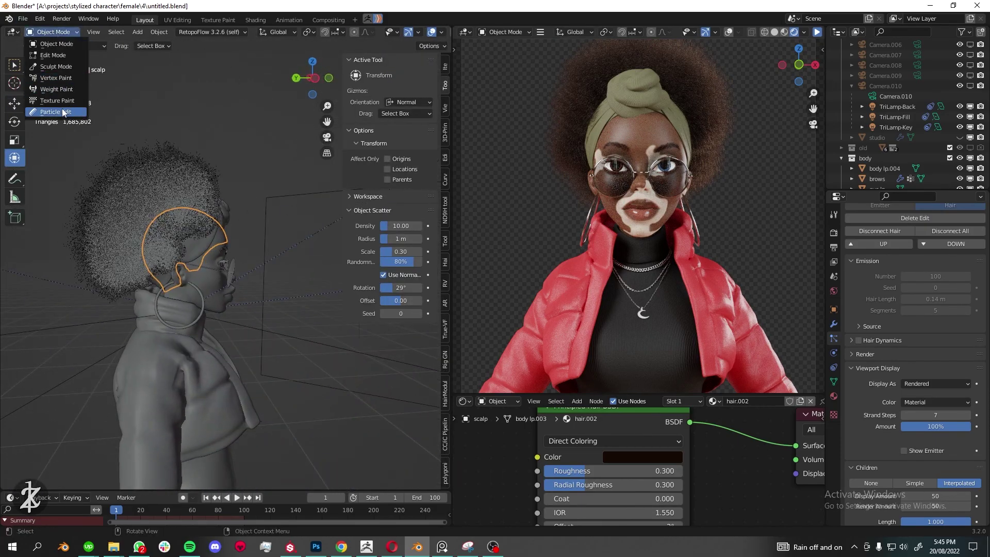
click(63, 113)
scroll(170, 232, up, 3)
click(51, 32)
click(57, 89)
scroll(158, 192, up, 4)
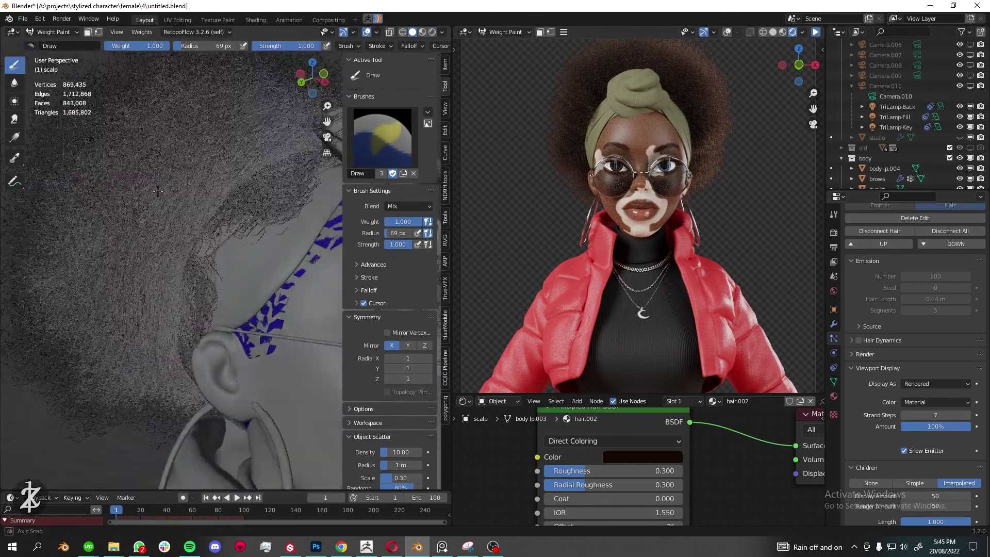
middle_drag(158, 192, 170, 216)
scroll(170, 217, down, 5)
Recheck the weights, show the ParticleSystem hair in the viewport, and return to Object Mode
click(52, 32)
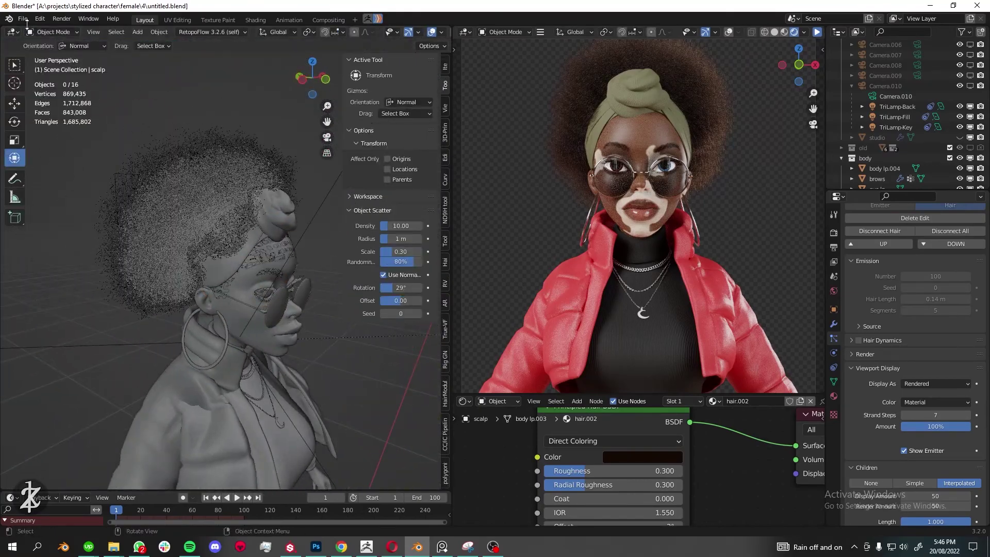
click(57, 89)
scroll(915, 123, down, 4)
scroll(899, 261, up, 4)
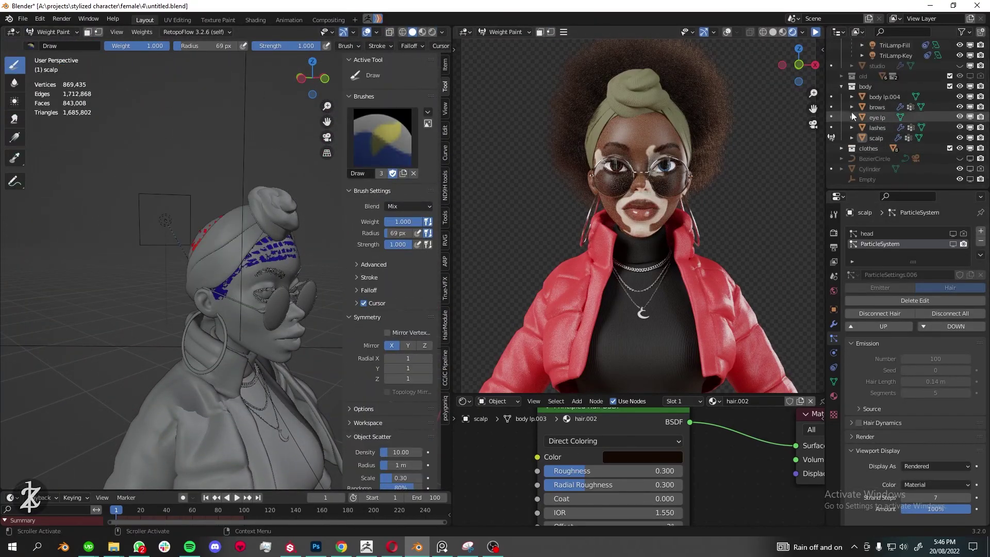
drag(312, 77, 322, 83)
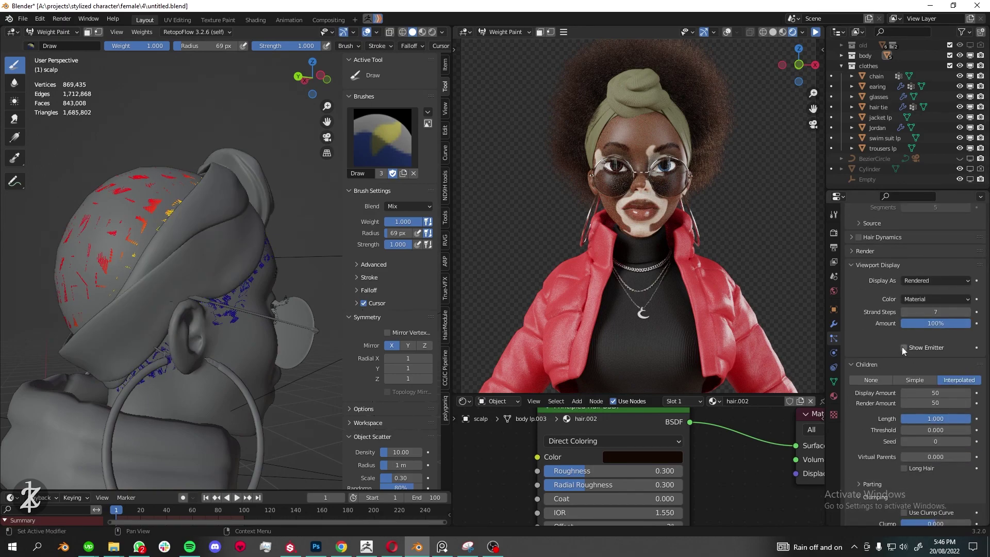
click(953, 244)
key(ctrl+Tab)
Restore Melanin Concentration hair shading with a dark brown tint and melanin 0.923
click(729, 32)
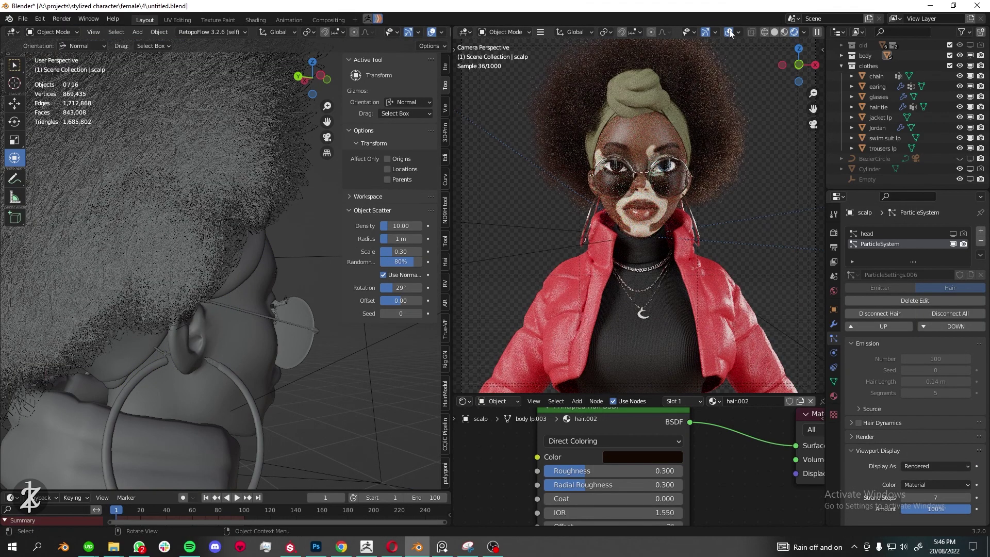
click(729, 32)
middle_drag(60, 265, 168, 300)
scroll(595, 408, down, 2)
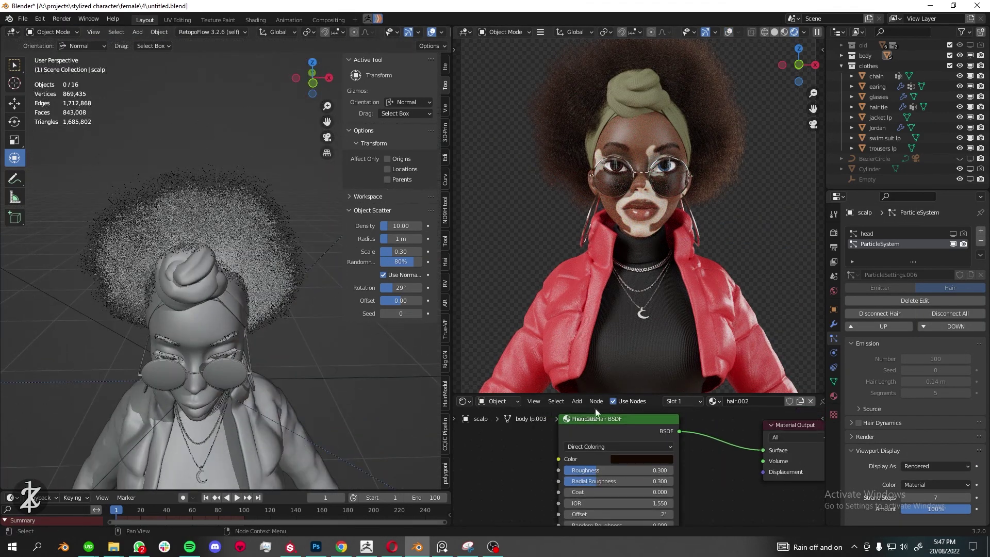
key(ctrl+z)
scroll(660, 476, up, 2)
click(673, 474)
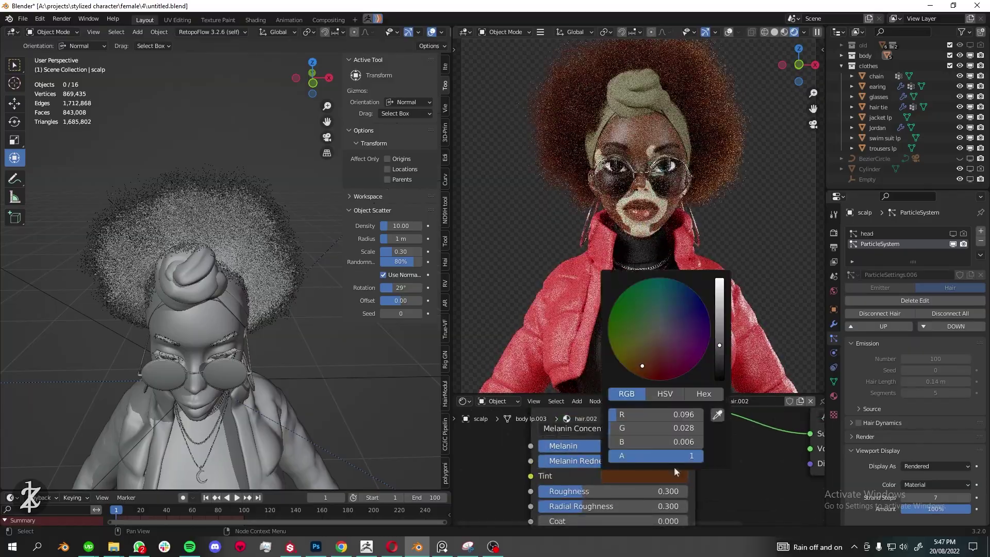
drag(652, 367, 639, 361)
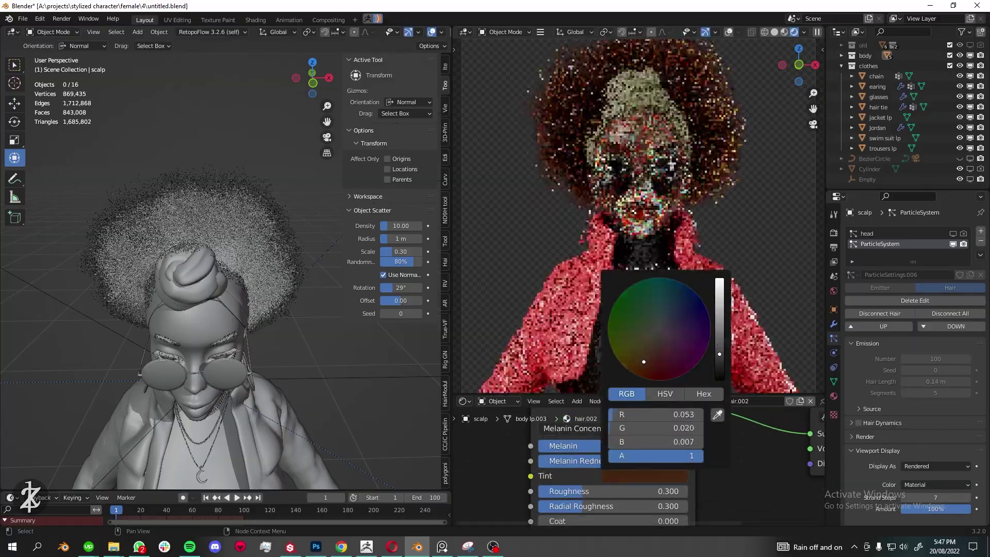
drag(608, 445, 676, 446)
click(644, 476)
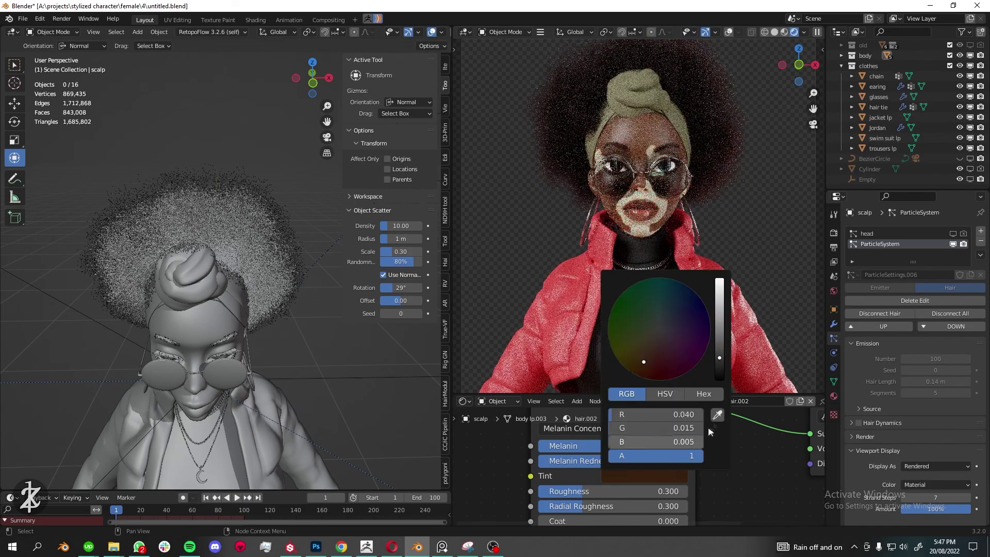
Set the scene camera to Camera.001 for the front-view render
click(834, 277)
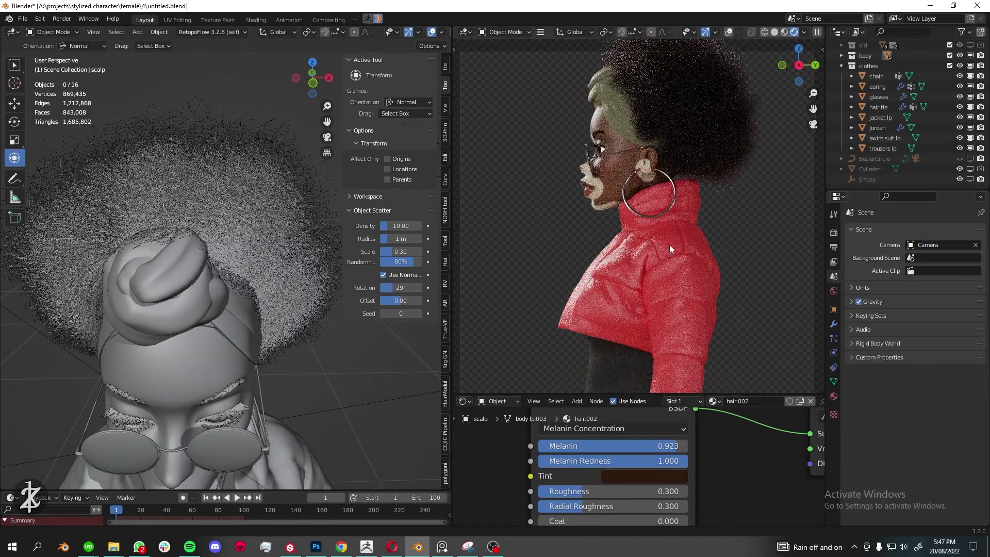
click(928, 245)
click(890, 271)
key(ctrl+Tab)
mouse_move(239, 298)
middle_down()
mouse_move(241, 215)
mouse_move(230, 192)
mouse_move(131, 227)
mouse_move(276, 305)
mouse_move(258, 240)
mouse_move(165, 284)
mouse_move(188, 294)
mouse_move(232, 287)
mouse_move(258, 222)
mouse_move(201, 273)
mouse_move(123, 267)
middle_up()
Return to Object Mode and select the scalp's hair particle settings
key(ctrl+Tab)
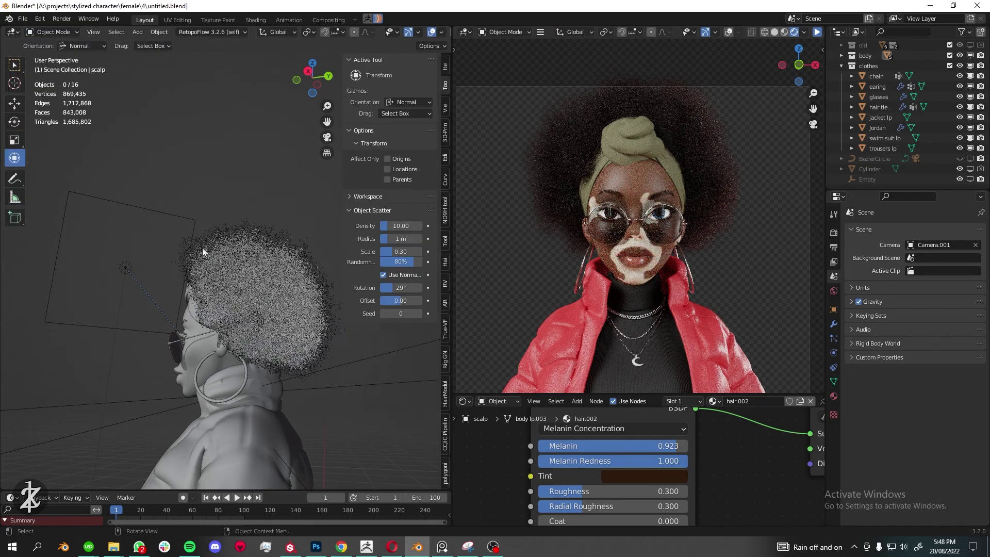
middle_drag(202, 248, 299, 280)
click(192, 250)
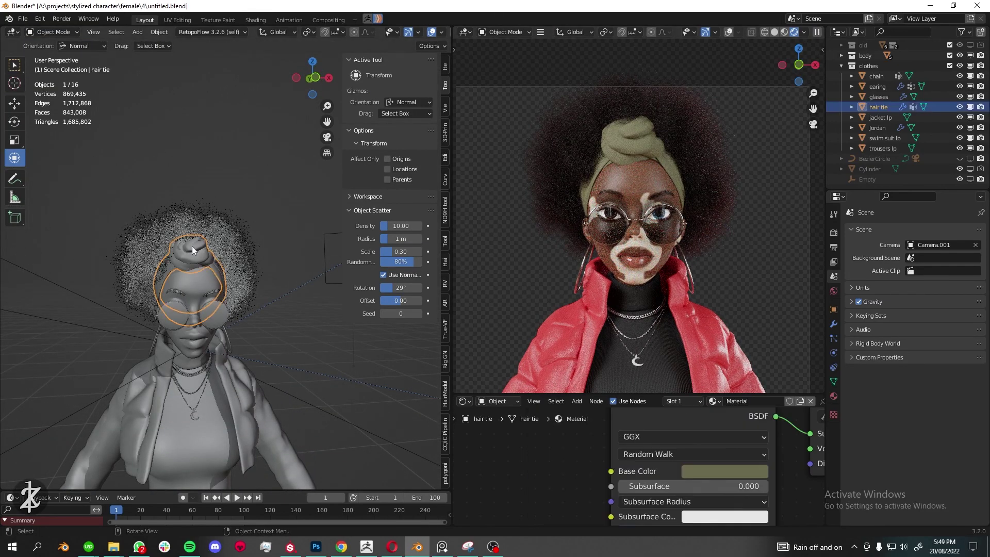
middle_drag(161, 284, 242, 288)
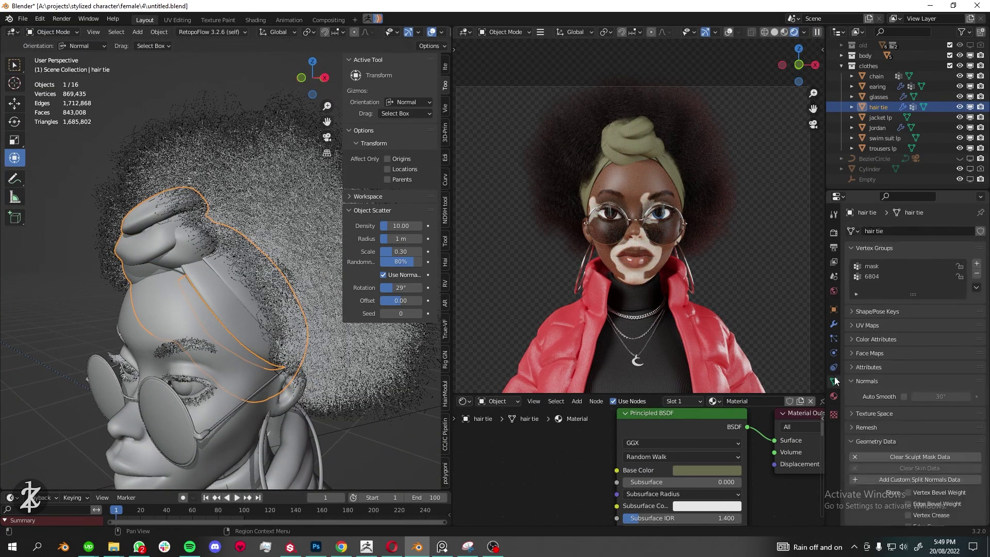
click(834, 338)
scroll(688, 329, up, 3)
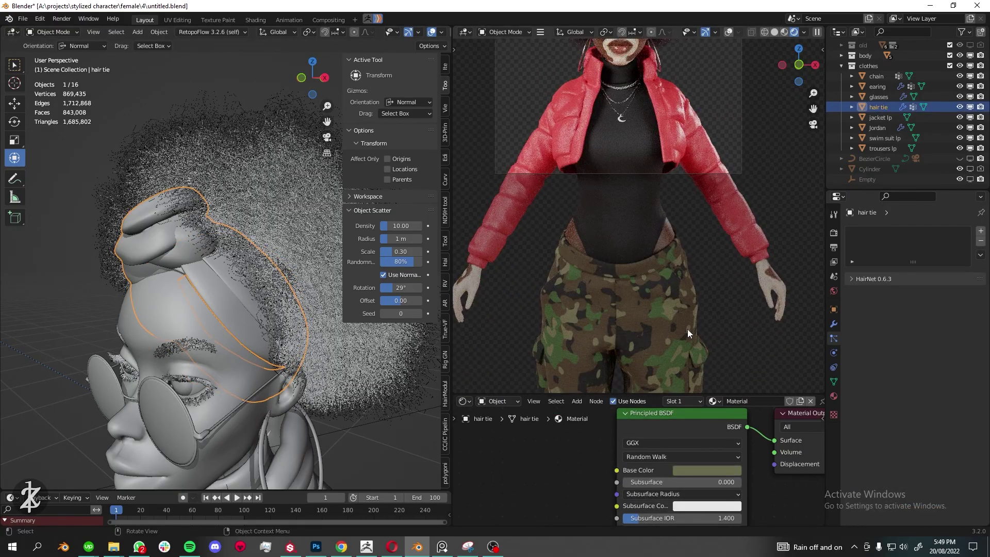
shift+middle_drag(660, 326, 737, 461)
scroll(900, 436, down, 10)
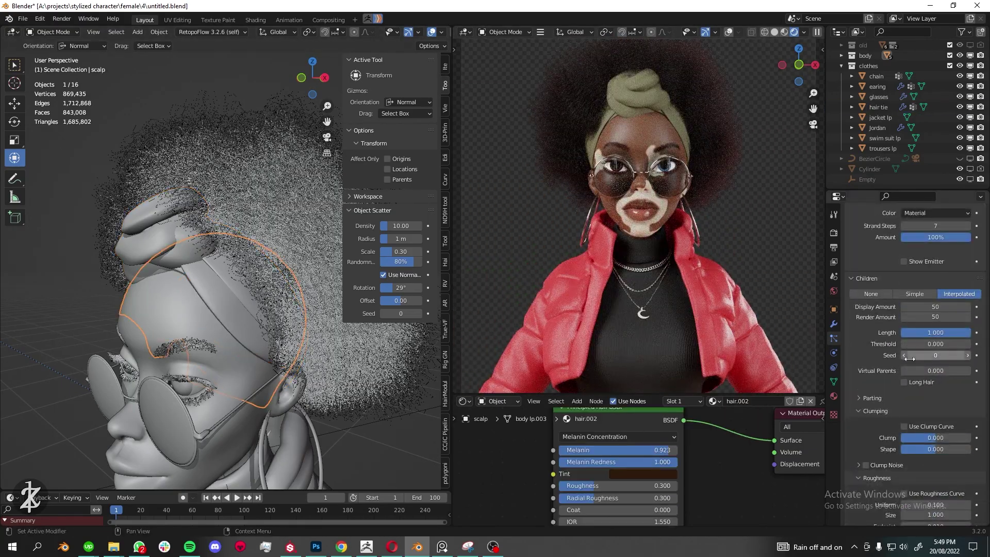
middle_drag(291, 277, 299, 233)
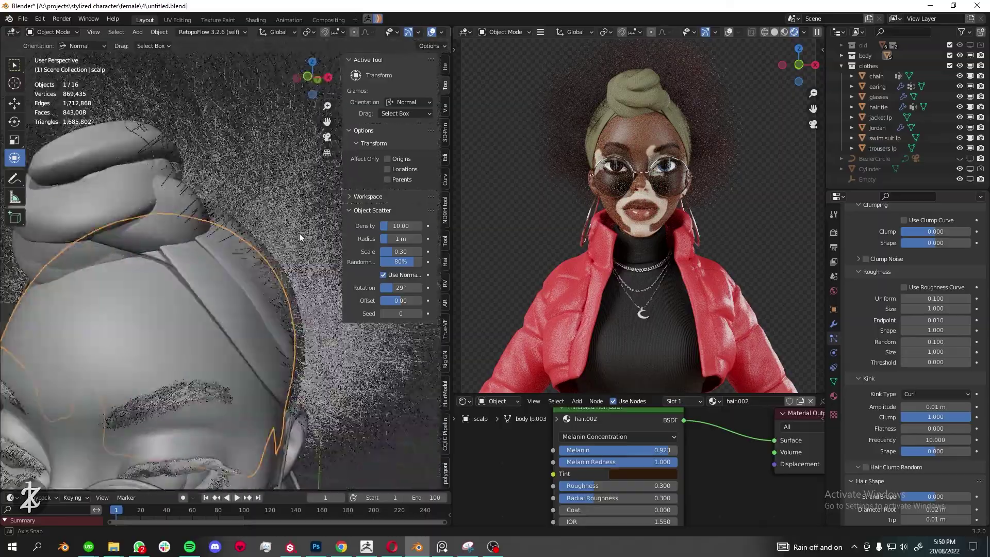
Set Kink Frequency to 60 and child Clumping to 0.5, then inspect the clumped hair
double_click(936, 440)
text(10.060)
key(Return)
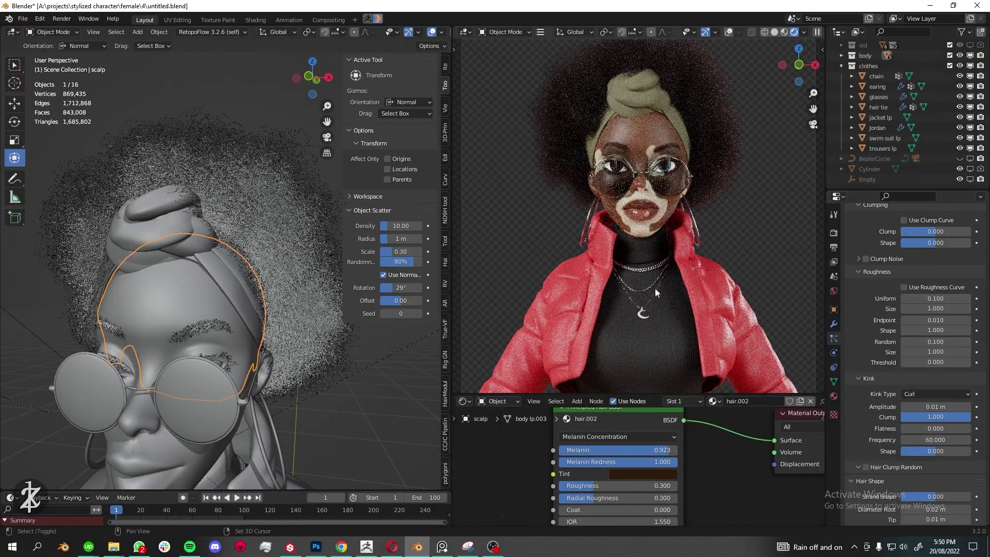
double_click(936, 231)
text(0.5)
key(Return)
mouse_move(134, 309)
middle_down()
mouse_move(85, 339)
mouse_move(119, 314)
middle_up()
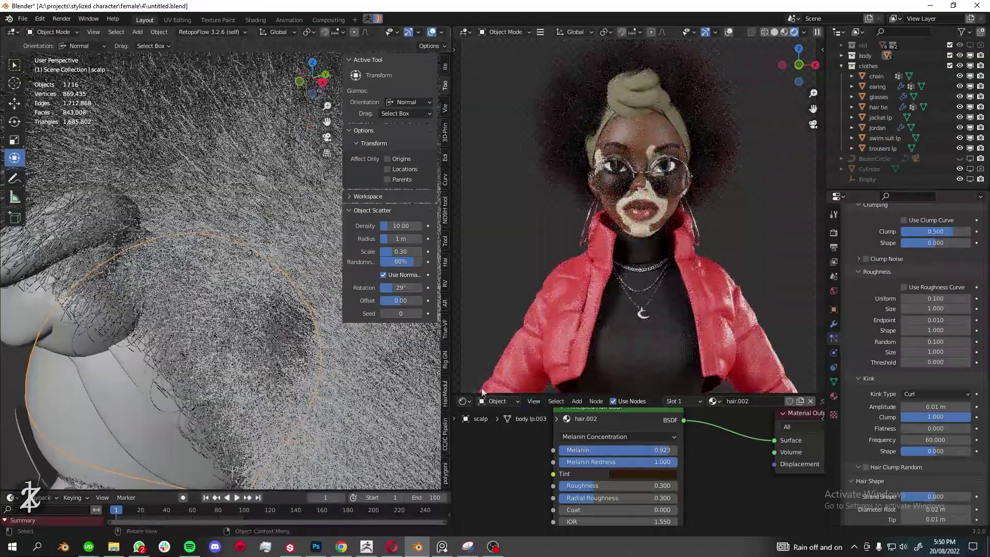
scroll(939, 416, down, 4)
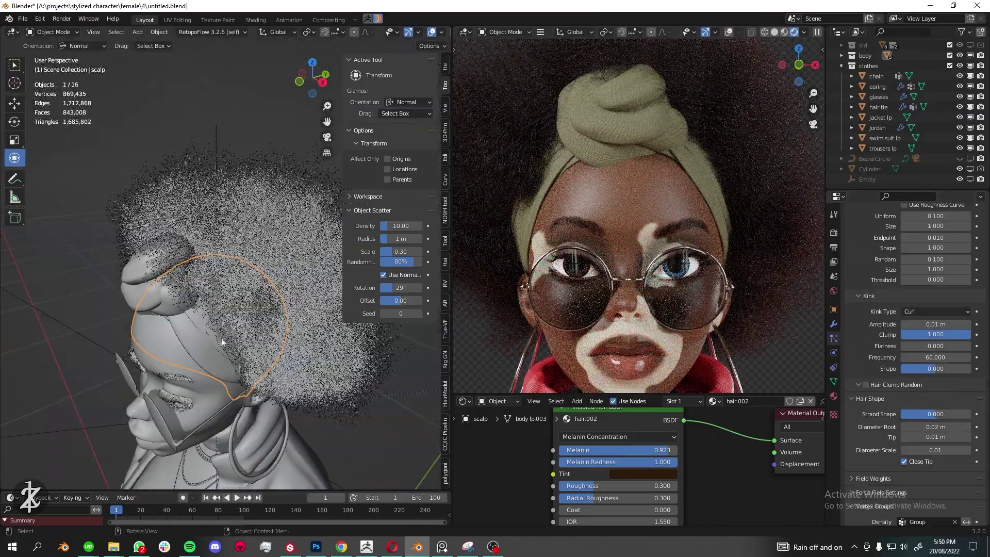
middle_drag(196, 268, 217, 289)
scroll(243, 308, down, 5)
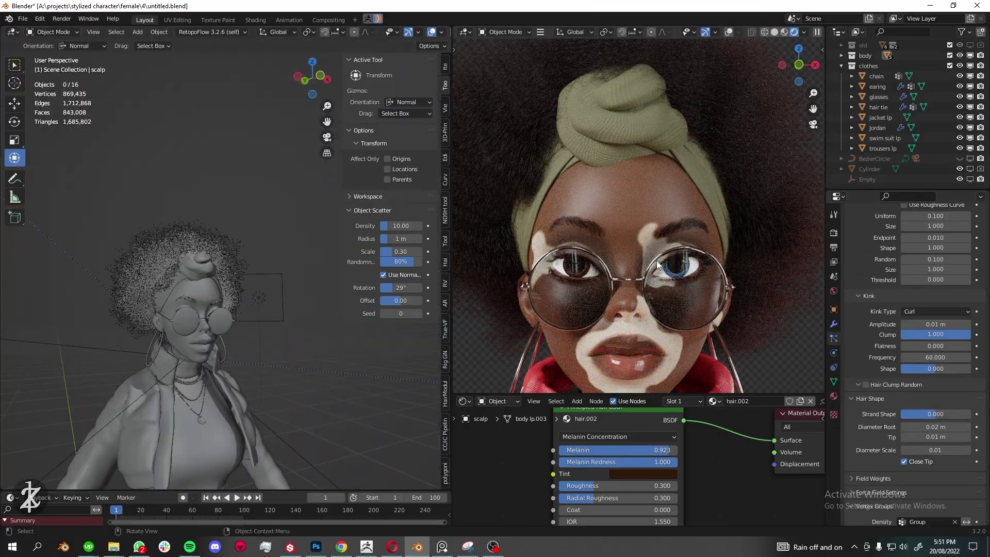
click(834, 277)
Try several scene cameras, including Camera, before settling on Camera.001
click(934, 245)
click(923, 278)
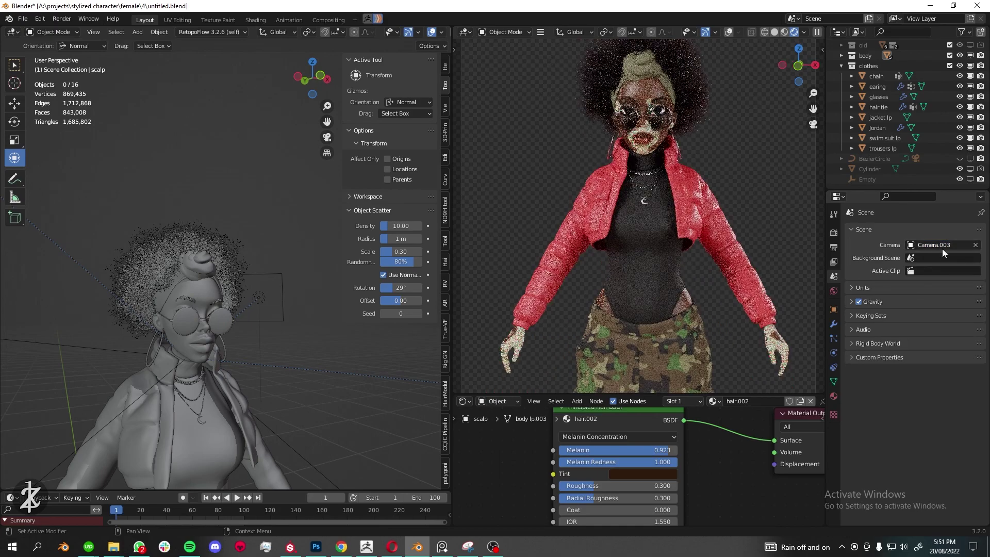
click(942, 249)
click(906, 297)
click(914, 312)
click(944, 245)
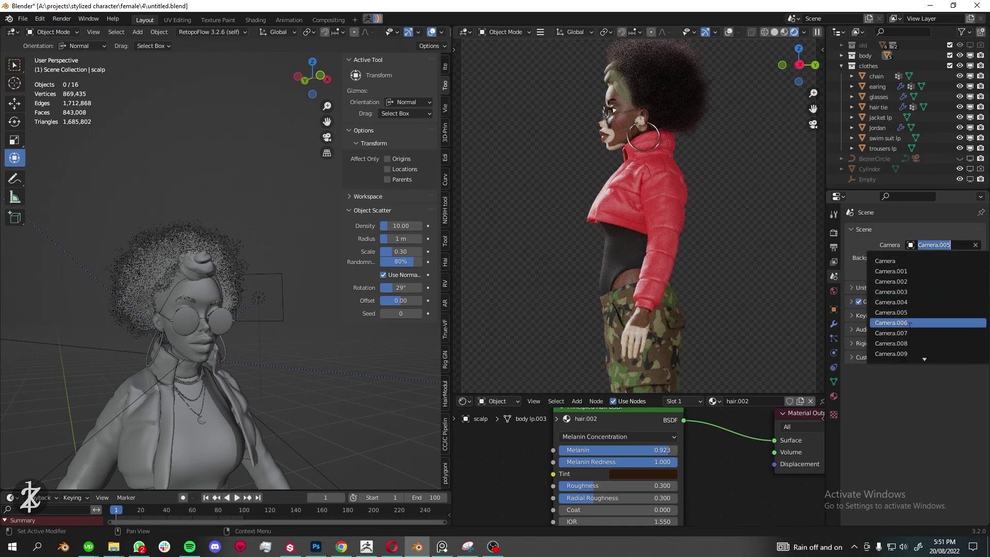
click(889, 261)
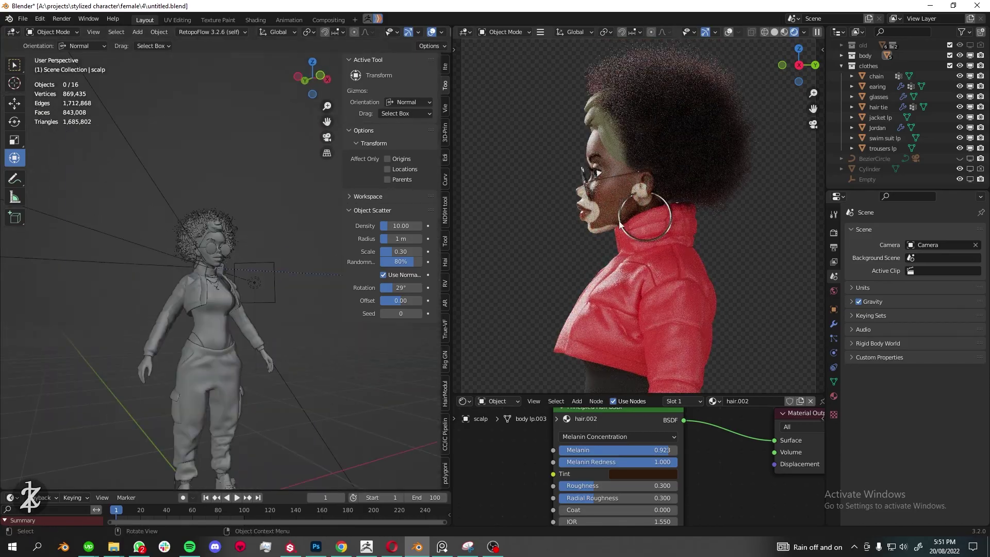
click(943, 245)
click(928, 268)
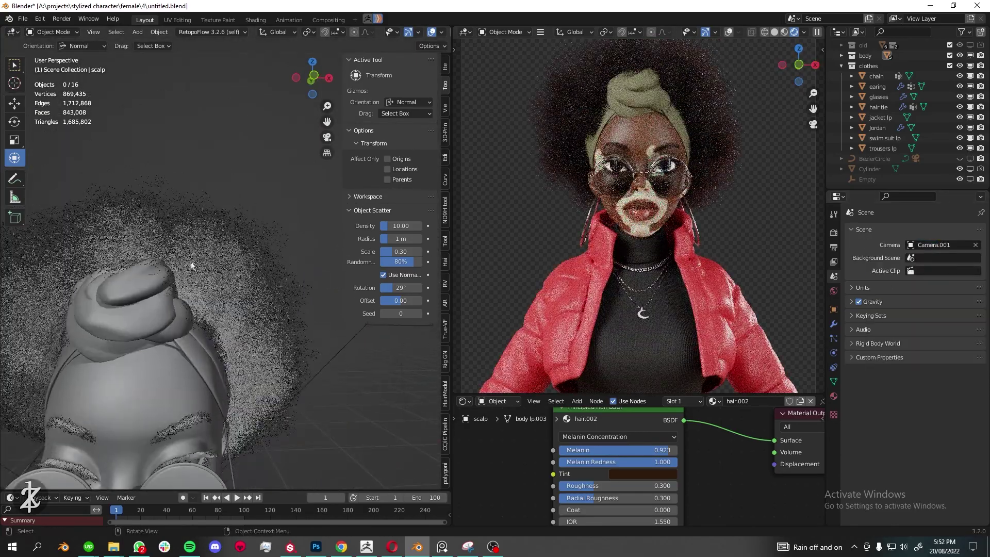
Set the child Roughness Random to 0.05 after trying 0.1
scroll(183, 258, up, 3)
click(834, 338)
scroll(913, 310, down, 10)
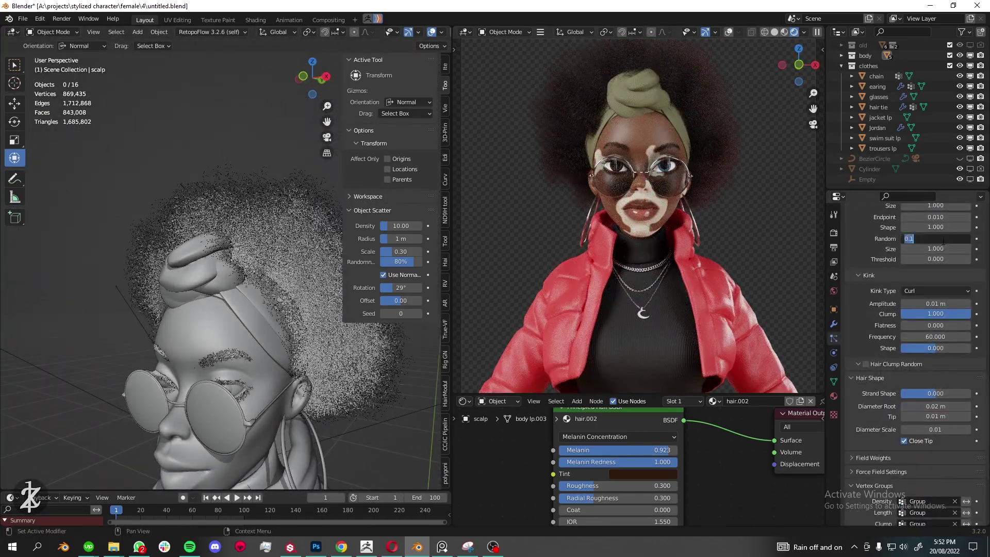
scroll(147, 245, up, 3)
middle_drag(148, 245, 207, 273)
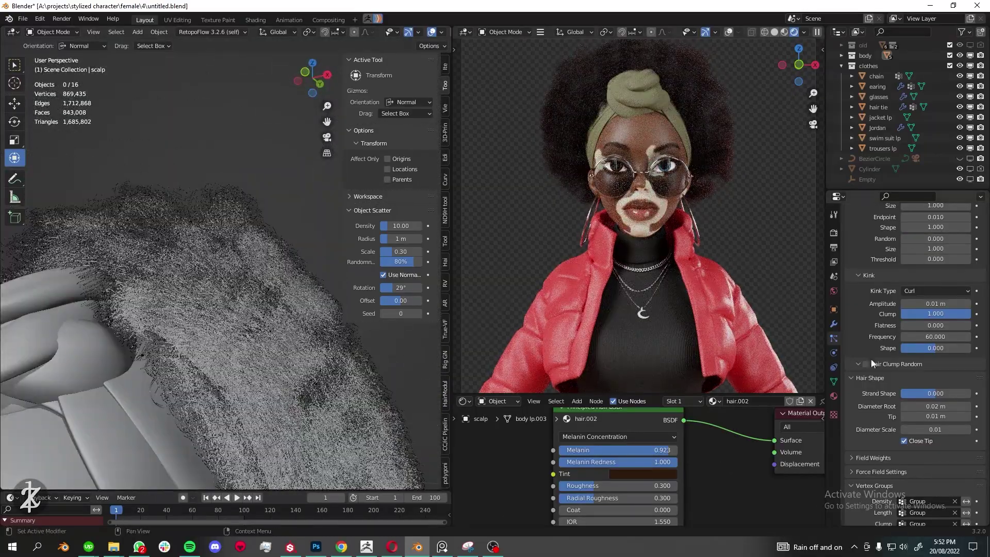
text(0.1)
key(Return)
double_click(946, 238)
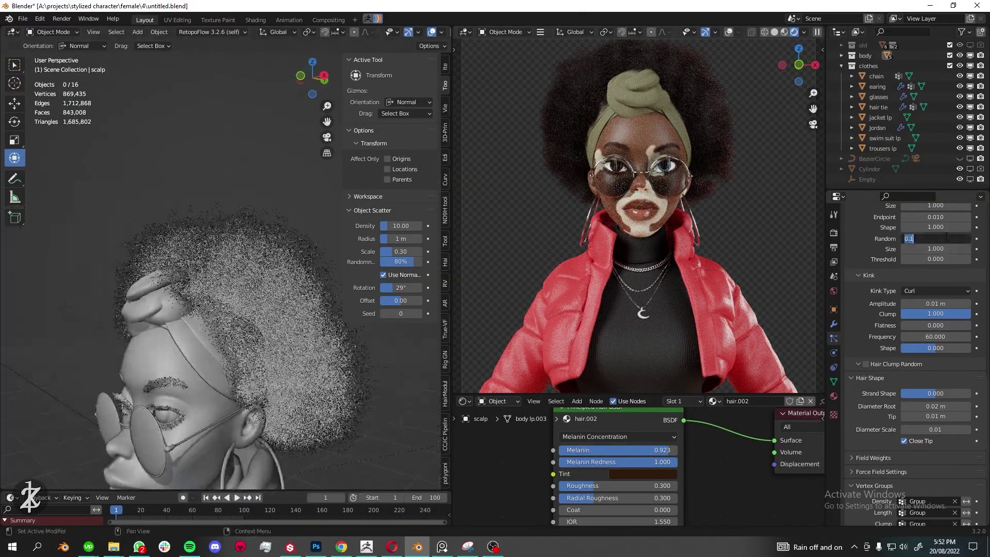
text(0.05)
key(Return)
Test a kink amplitude of 0.005 m, restore 0.01 m, and set Kink Shape to 0.5
scroll(913, 309, up, 5)
scroll(206, 289, up, 3)
middle_drag(206, 288, 222, 307)
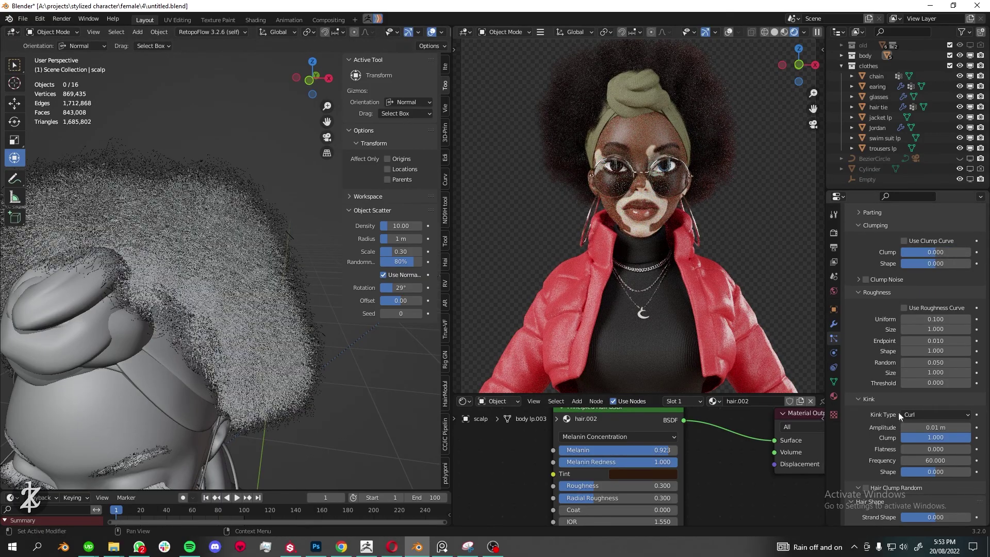
double_click(935, 427)
text(0.005)
key(Return)
scroll(676, 223, down, 3)
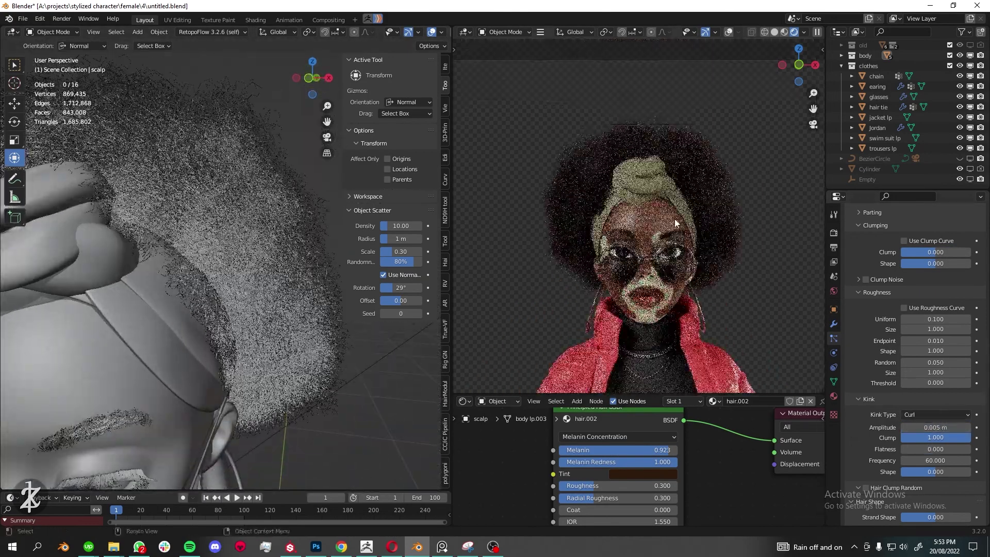
scroll(676, 223, up, 5)
text(1)
key(Return)
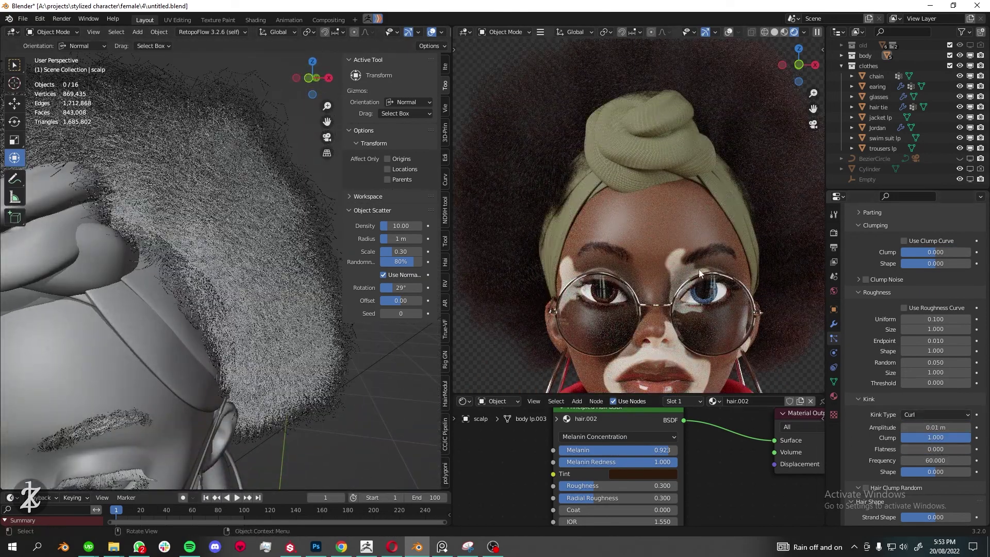
double_click(935, 472)
text(0.2)
key(Return)
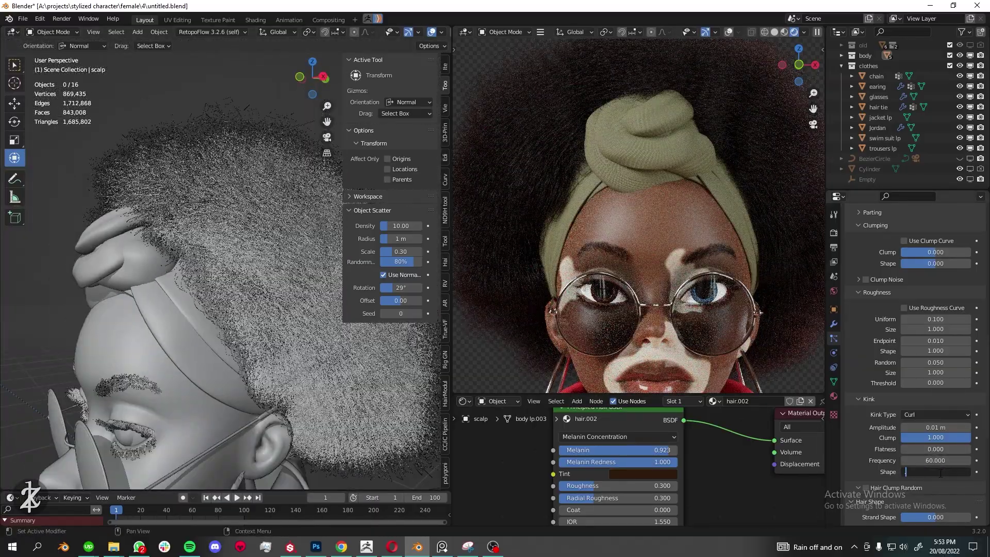
text(0.5)
key(Return)
Reconfirm Roughness Random 0.05 and reset the roughness Endpoint to 0
mouse_move(232, 335)
middle_down()
mouse_move(205, 285)
mouse_move(243, 286)
middle_up()
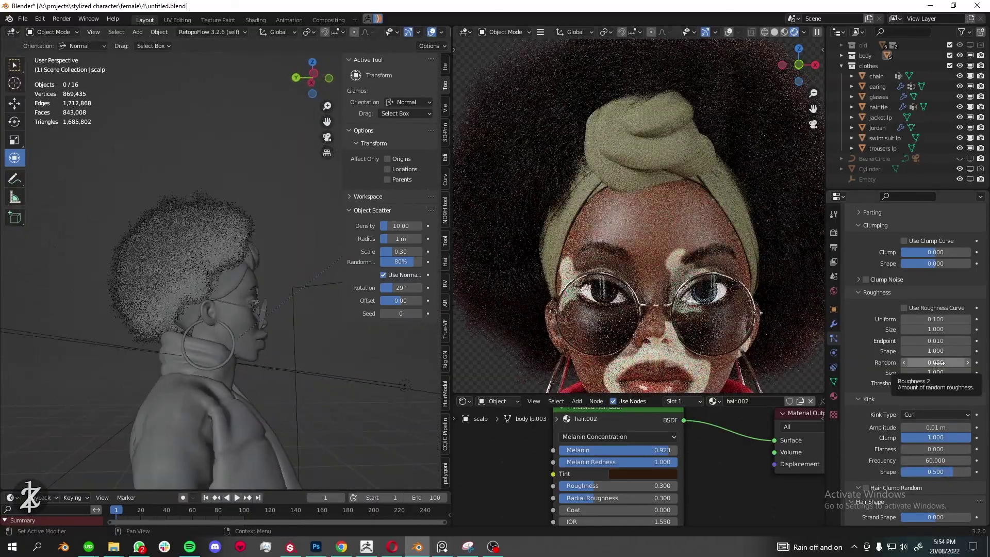
key(BackSpace)
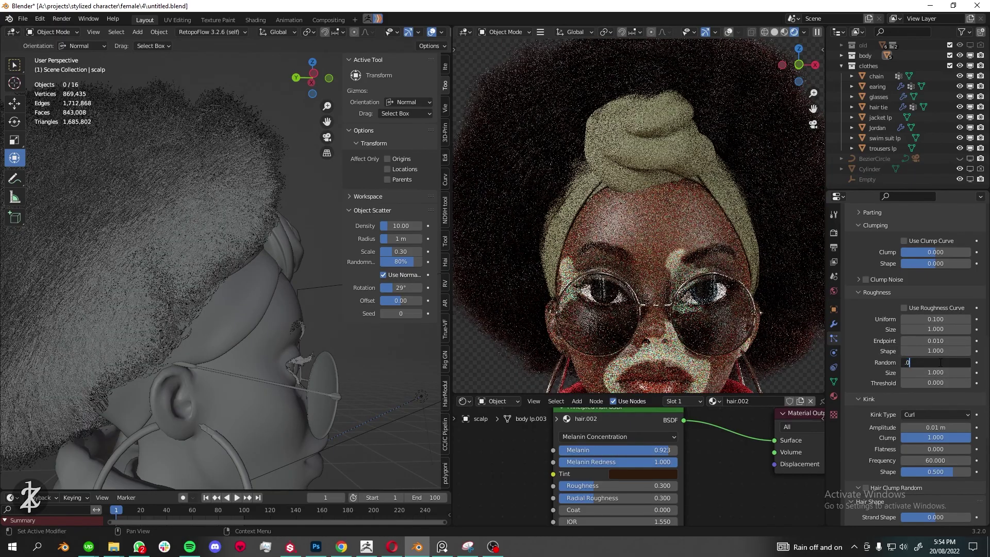
text(5)
key(Return)
key(BackSpace)
scroll(243, 292, down, 3)
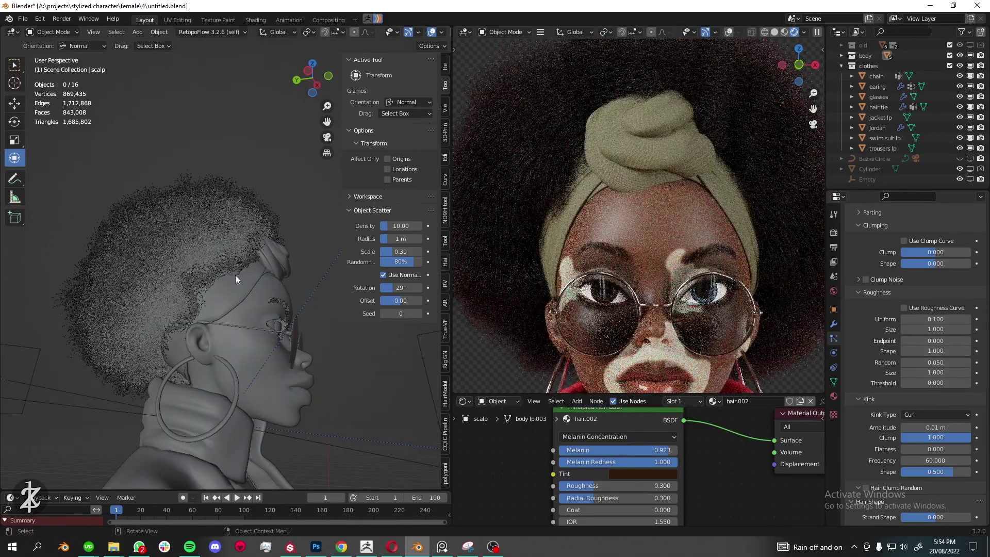
scroll(235, 274, up, 3)
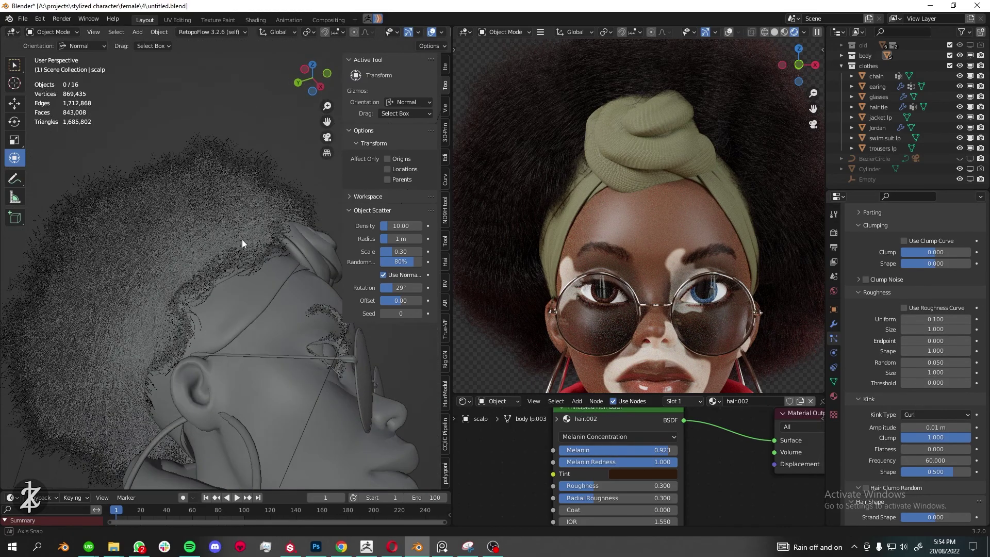
scroll(915, 371, down, 4)
Review the kink type options, collapse Viewport Display, and orbit around the hair
click(922, 332)
scroll(858, 392, up, 3)
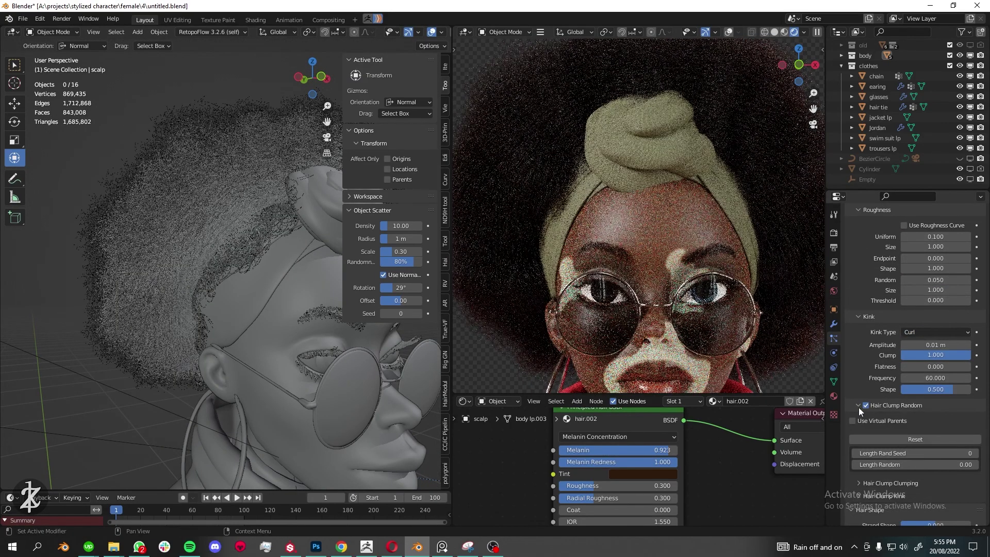
scroll(880, 322, up, 5)
scroll(882, 304, up, 5)
click(883, 301)
scroll(867, 411, up, 4)
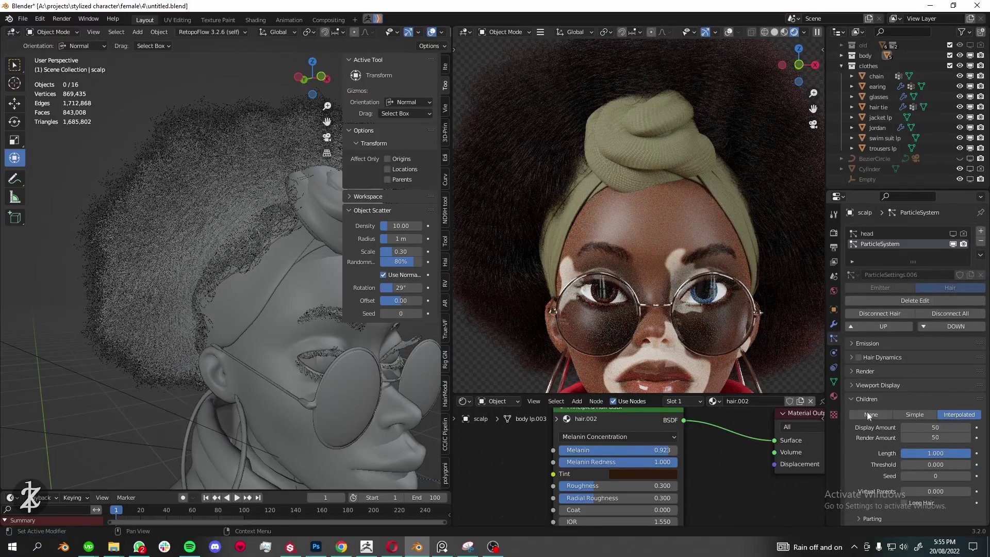
mouse_move(248, 216)
middle_down()
mouse_move(297, 147)
mouse_move(289, 165)
middle_up()
scroll(913, 361, down, 8)
scroll(263, 283, up, 5)
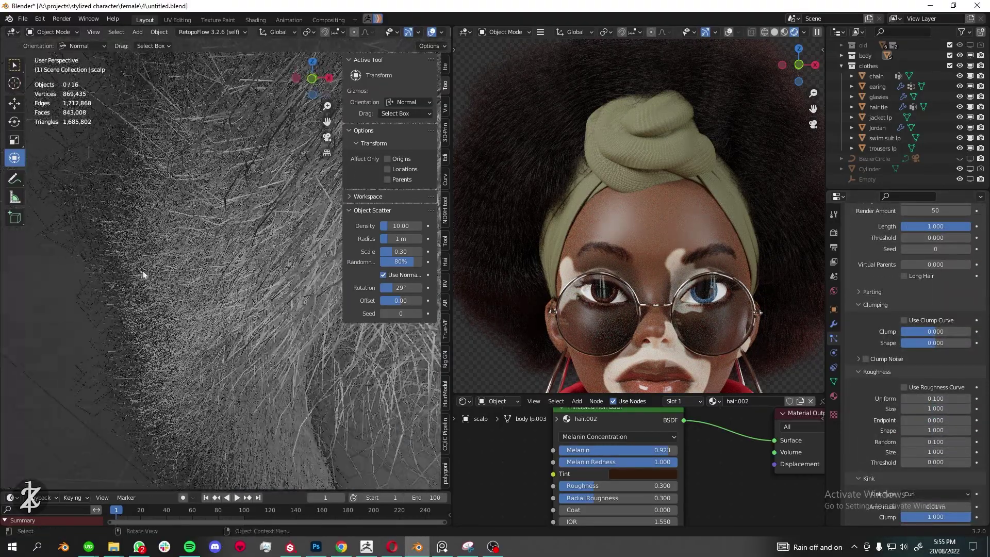
scroll(263, 283, up, 4)
middle_drag(263, 284, 564, 233)
Put the scalp into Particle Edit with Comb and orbit to view the guide strands
click(51, 31)
click(52, 114)
scroll(154, 206, down, 6)
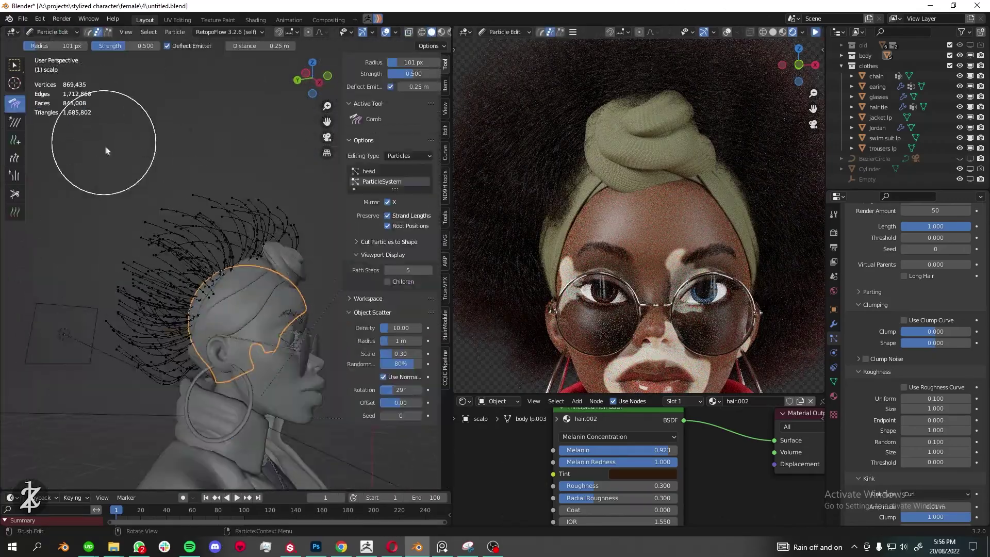
middle_drag(126, 128, 257, 206)
mouse_move(121, 260)
middle_down()
mouse_move(165, 201)
mouse_move(212, 187)
mouse_move(182, 158)
middle_up()
Return to Object Mode, resume the live rendered preview, and render the final image
key(ctrl+Tab)
scroll(903, 313, down, 5)
click(817, 32)
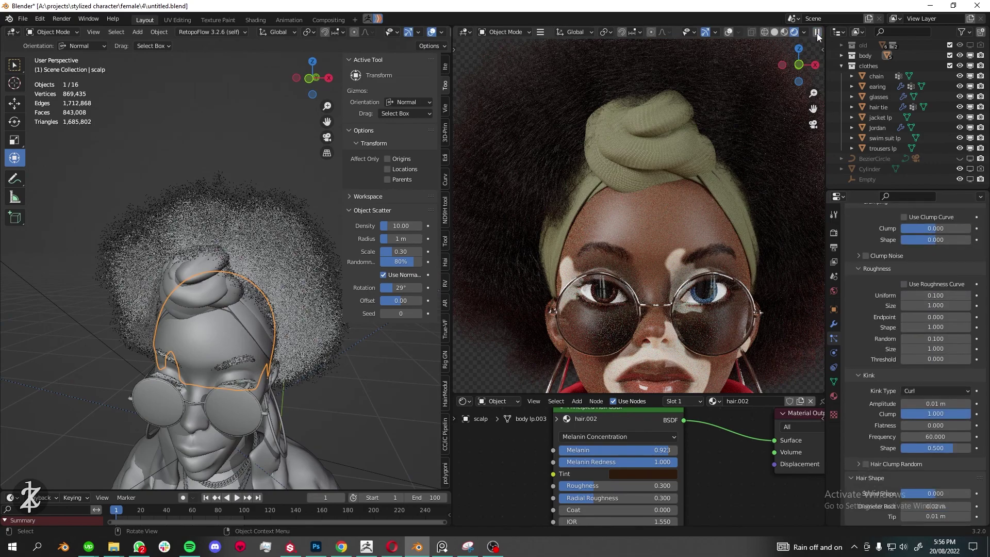
scroll(641, 193, down, 5)
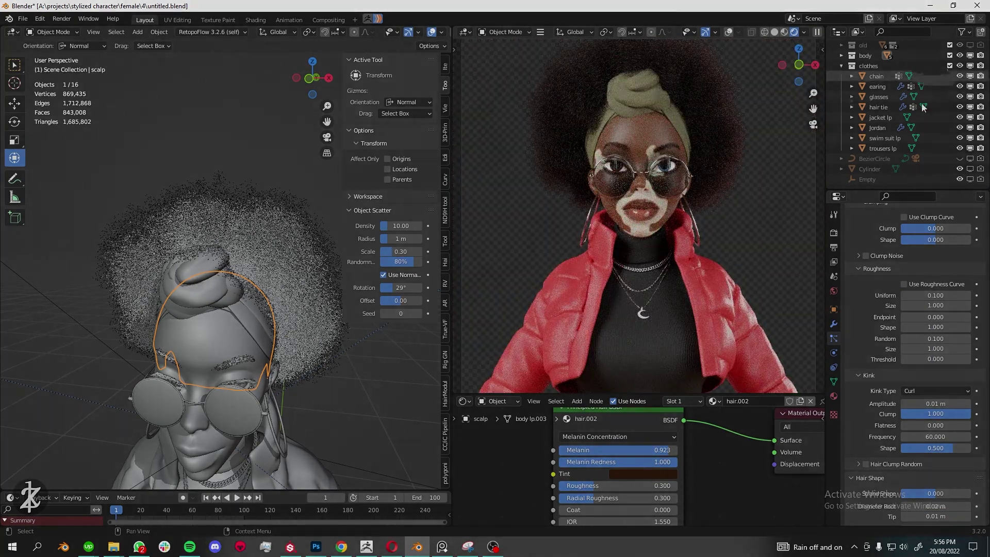
scroll(928, 253, up, 10)
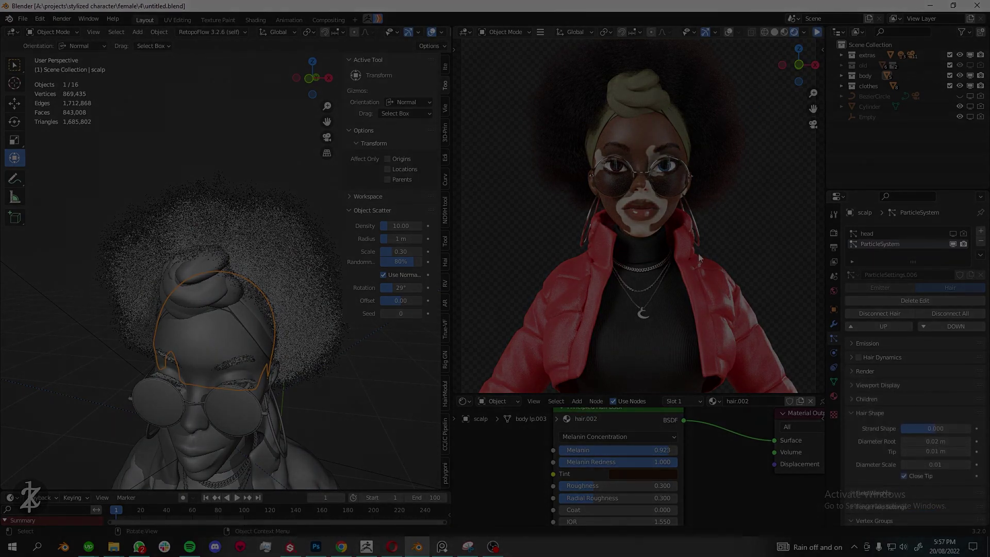
key(F12)
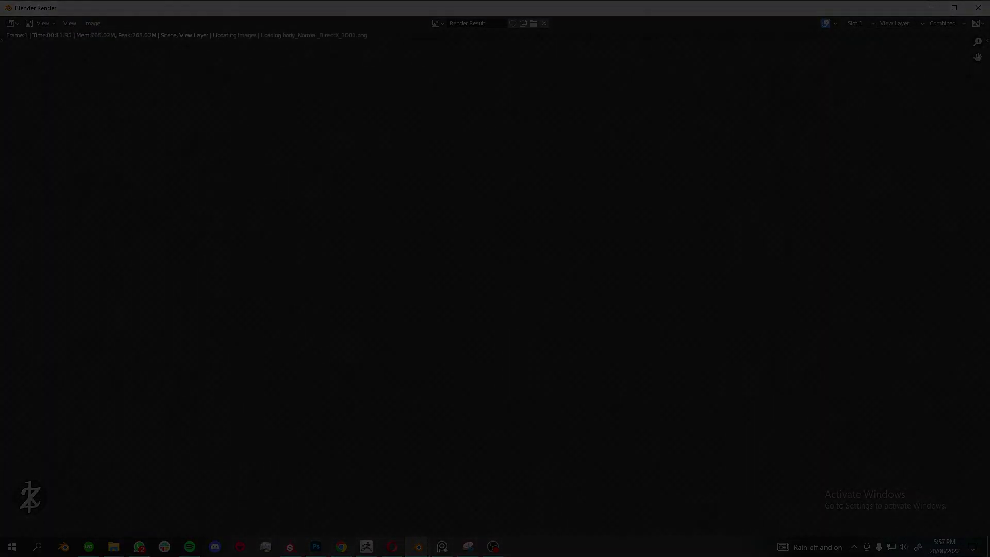